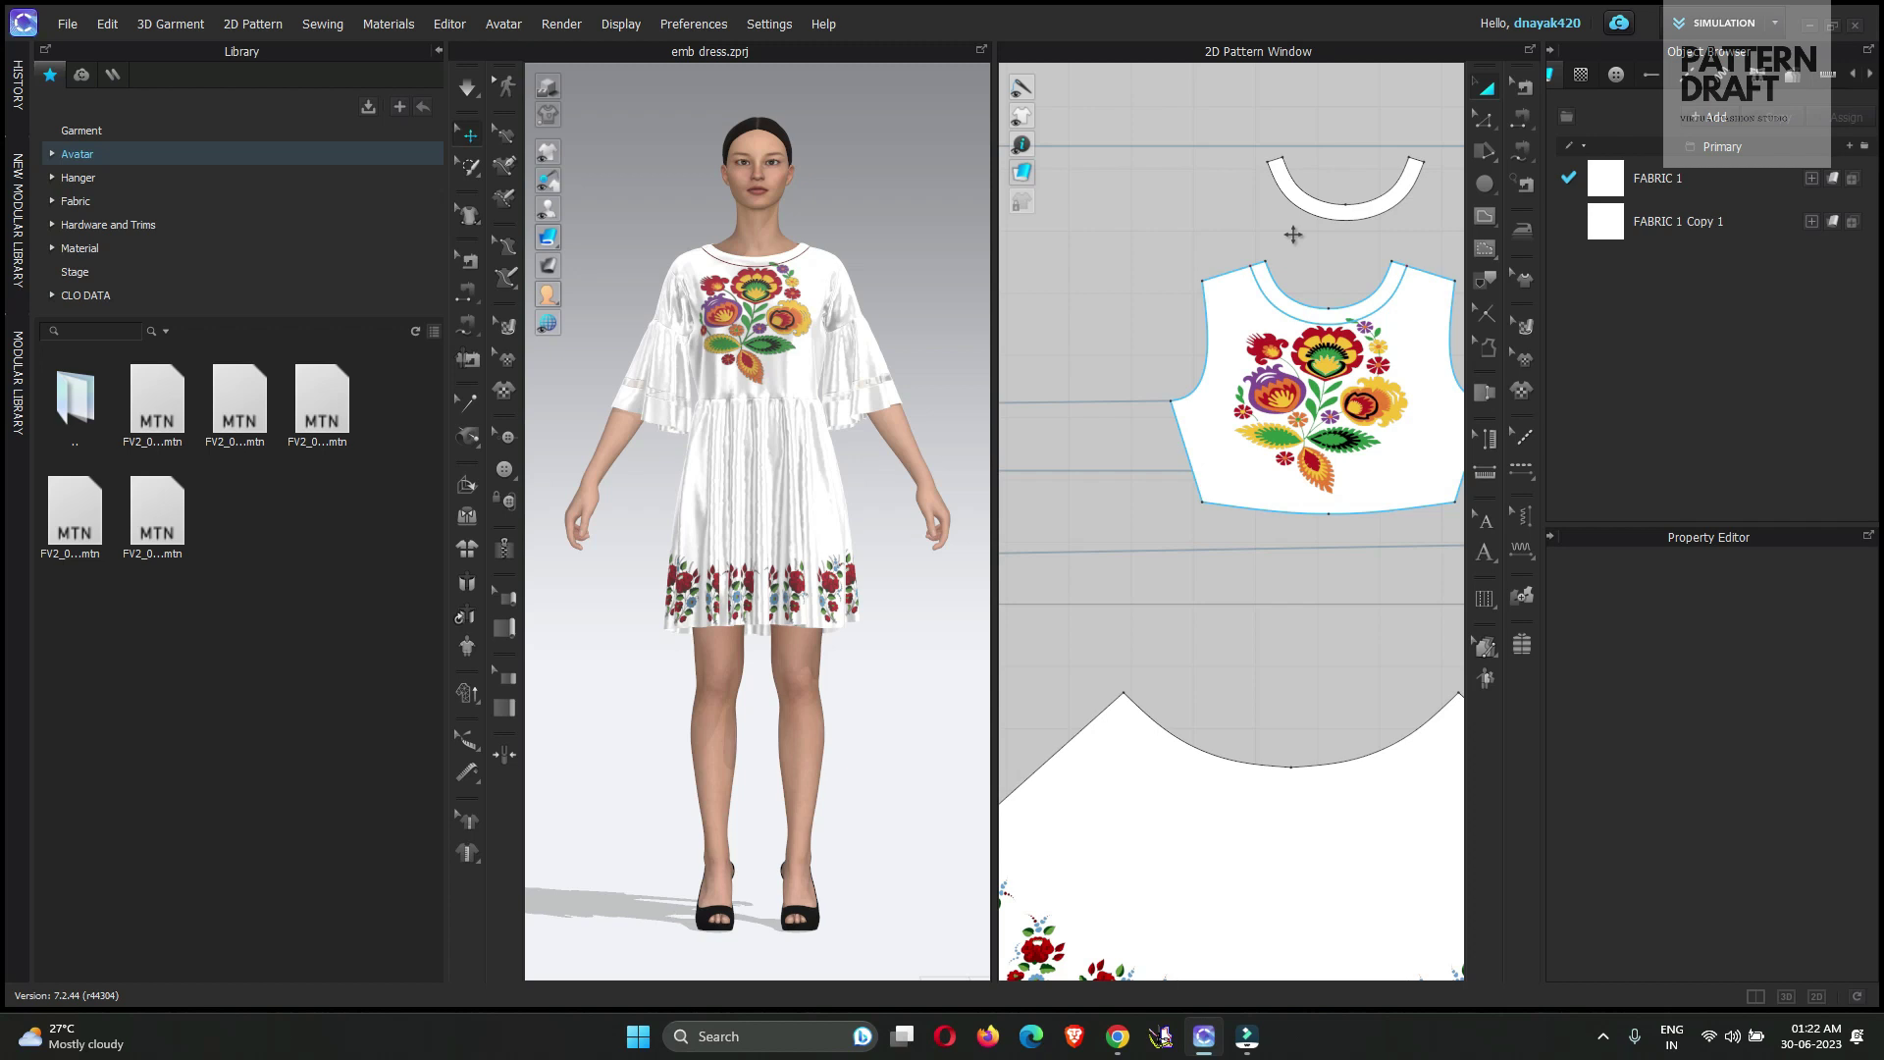
Open the Render window for the embroidered dress
left_click(1294, 235)
scroll(881, 559, "down", 3)
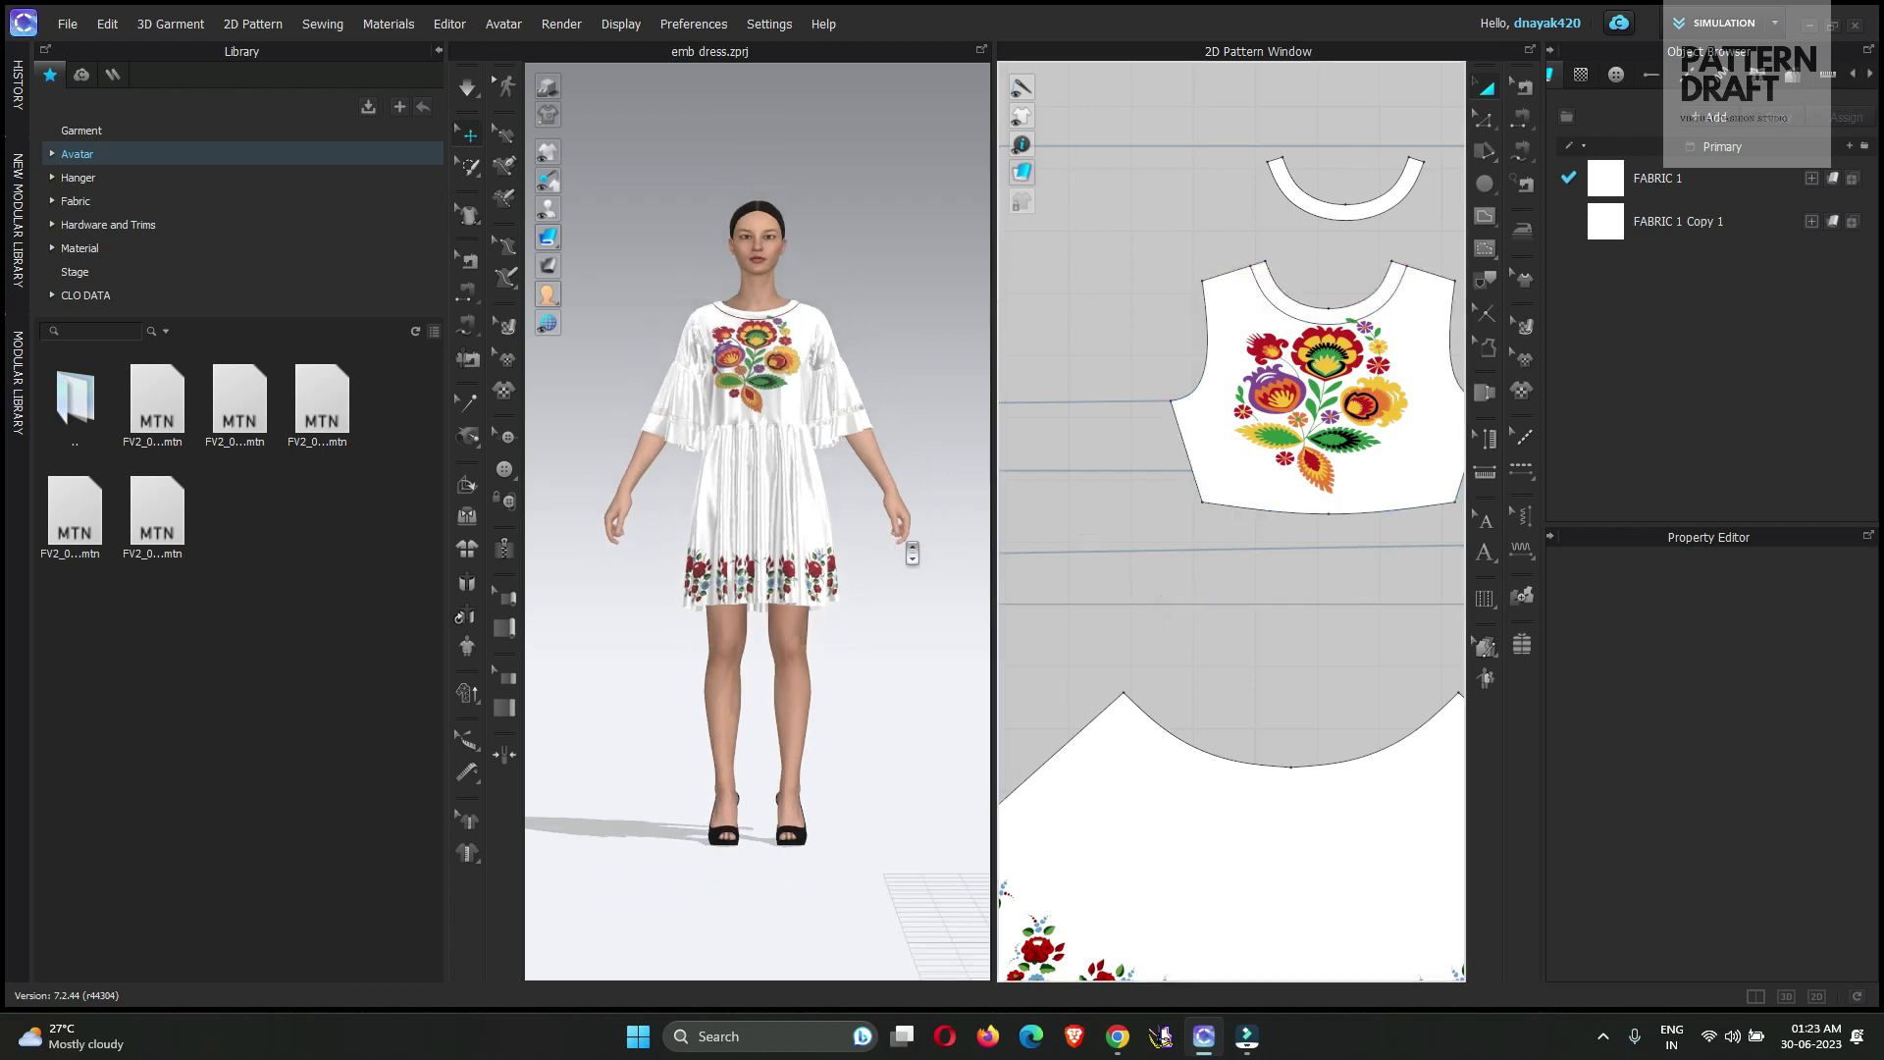
left_click(1345, 476)
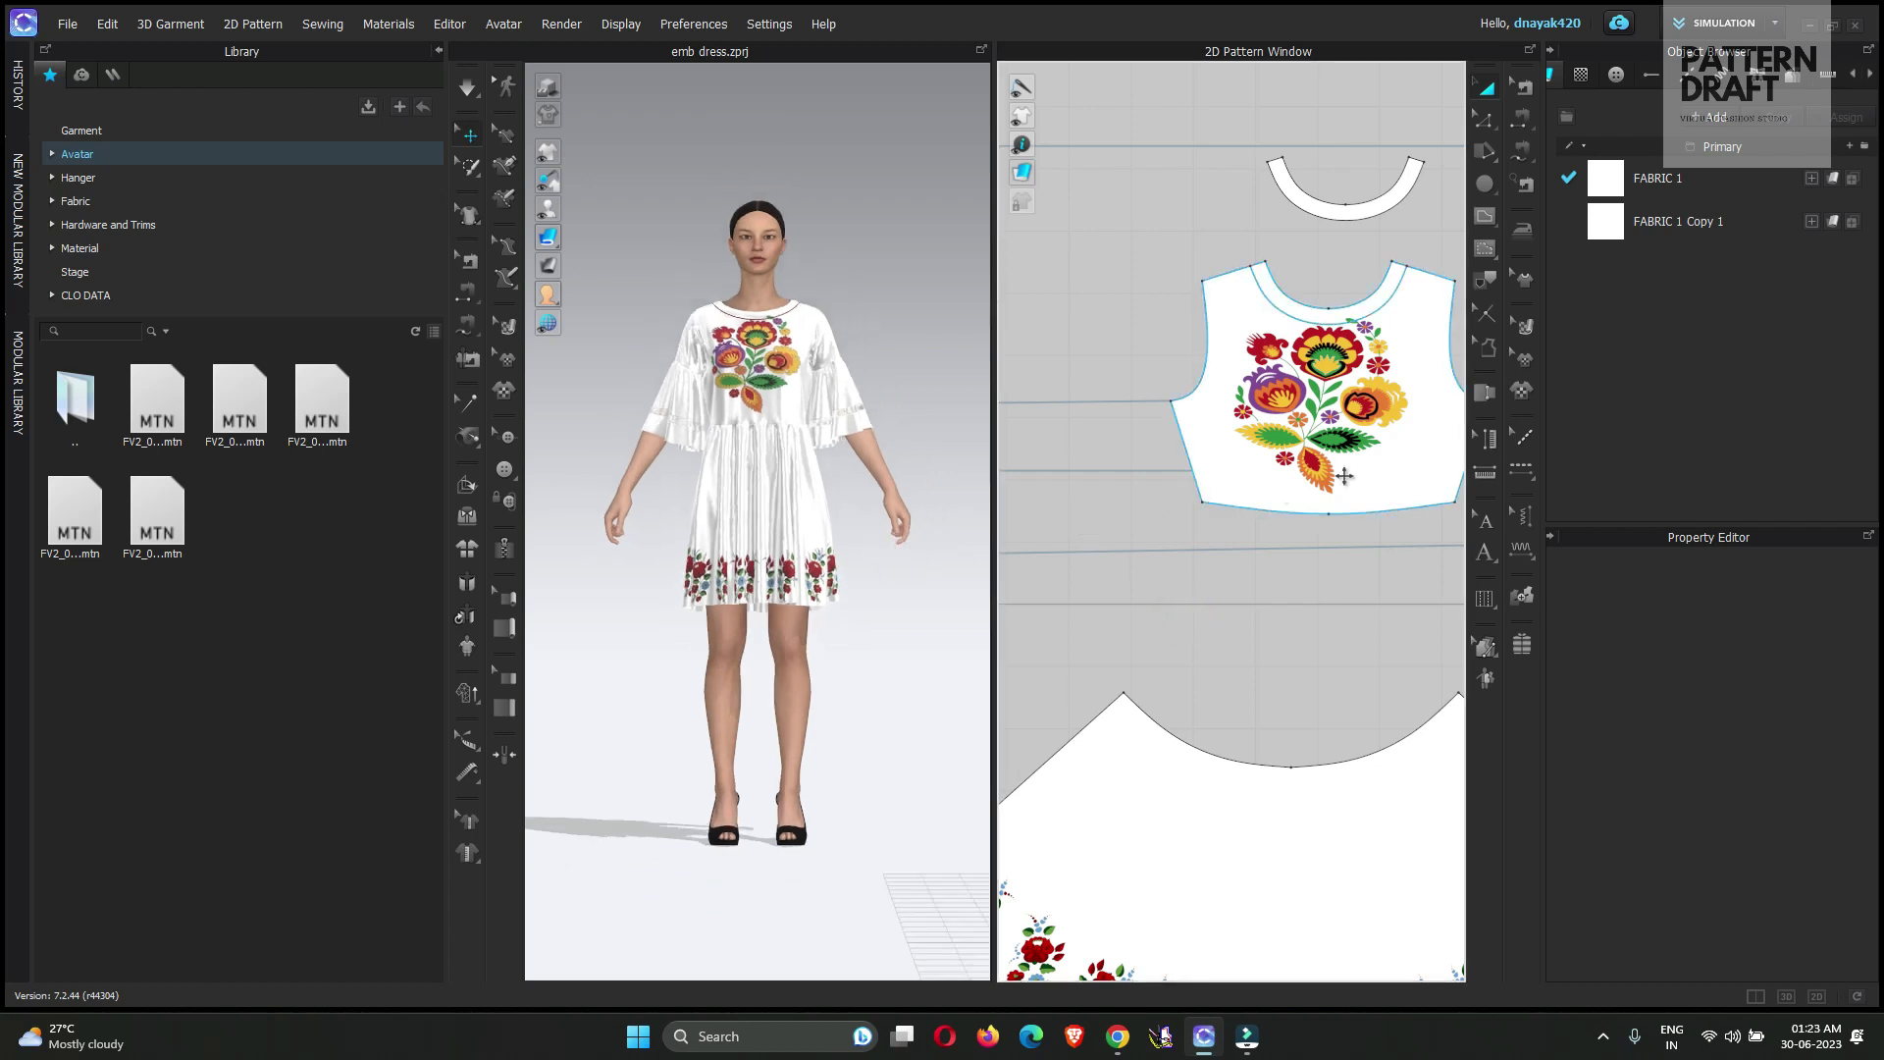
left_click(575, 27)
left_click(581, 58)
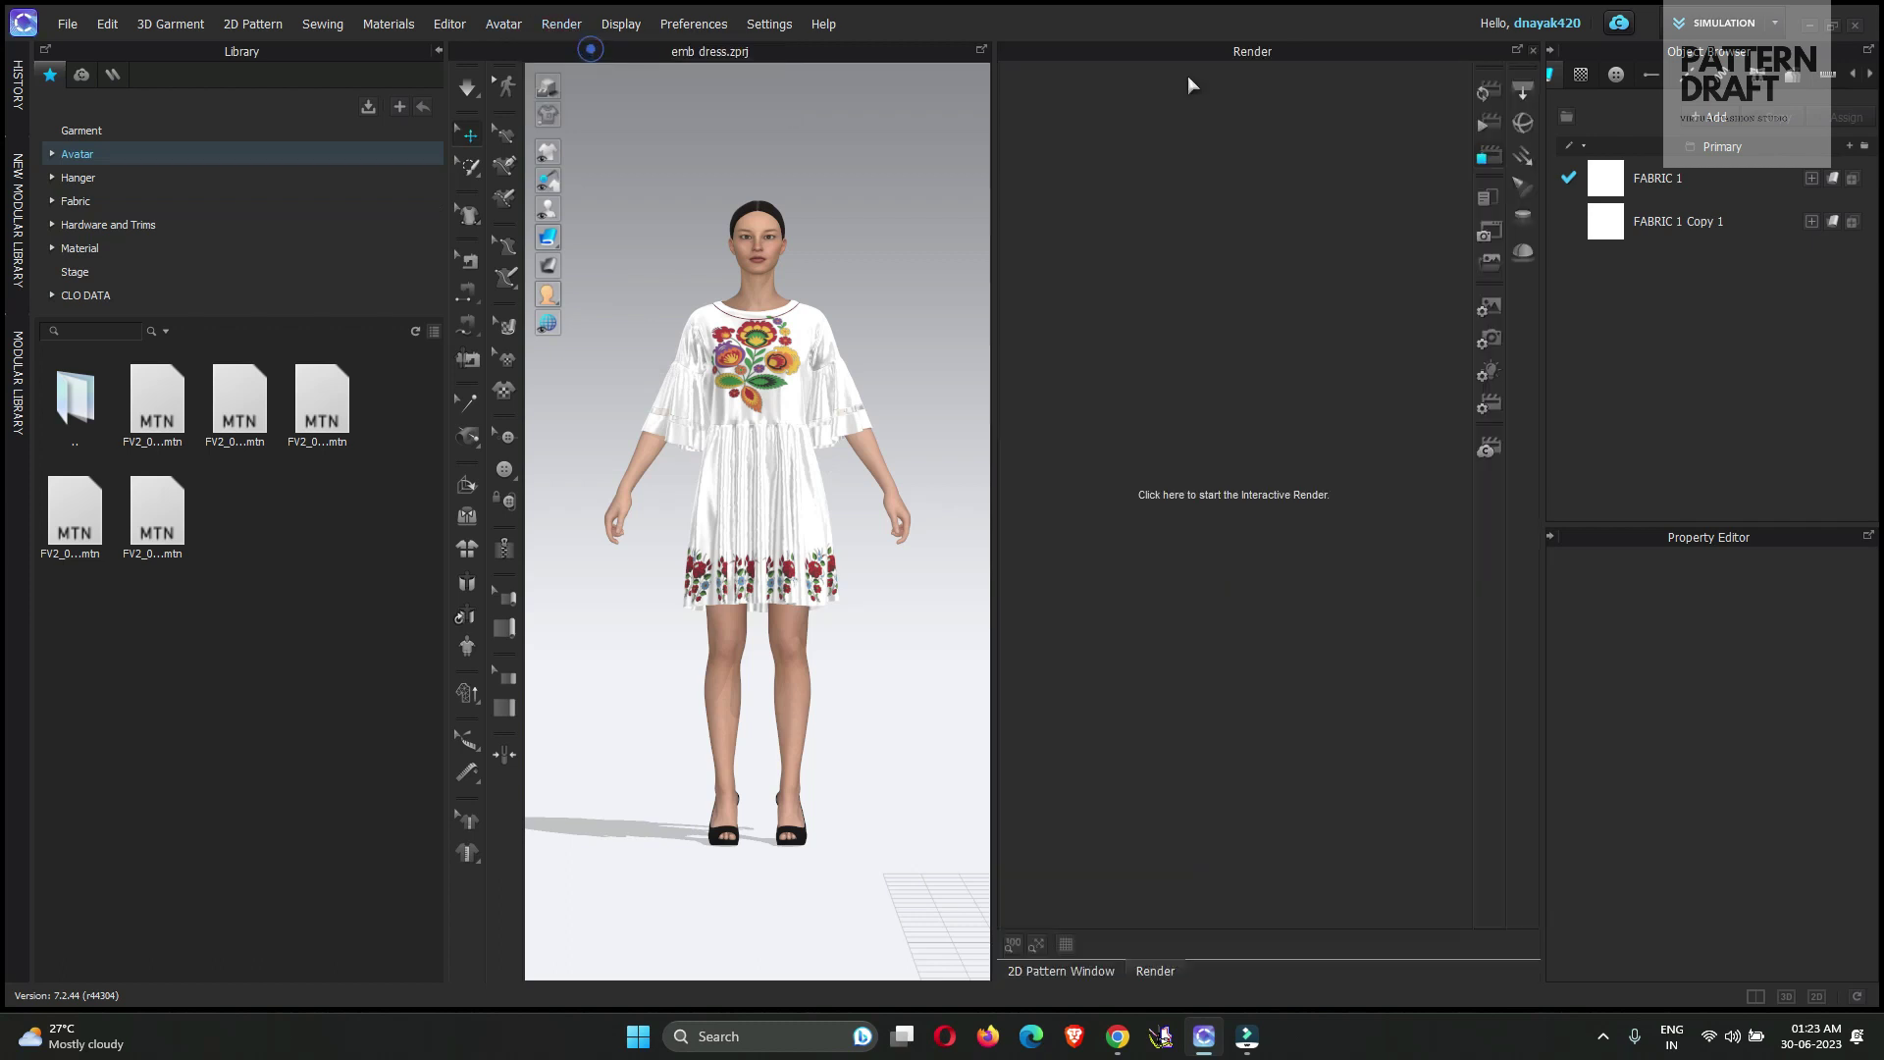
Open the render image properties and set the image size to A4
left_click(1491, 308)
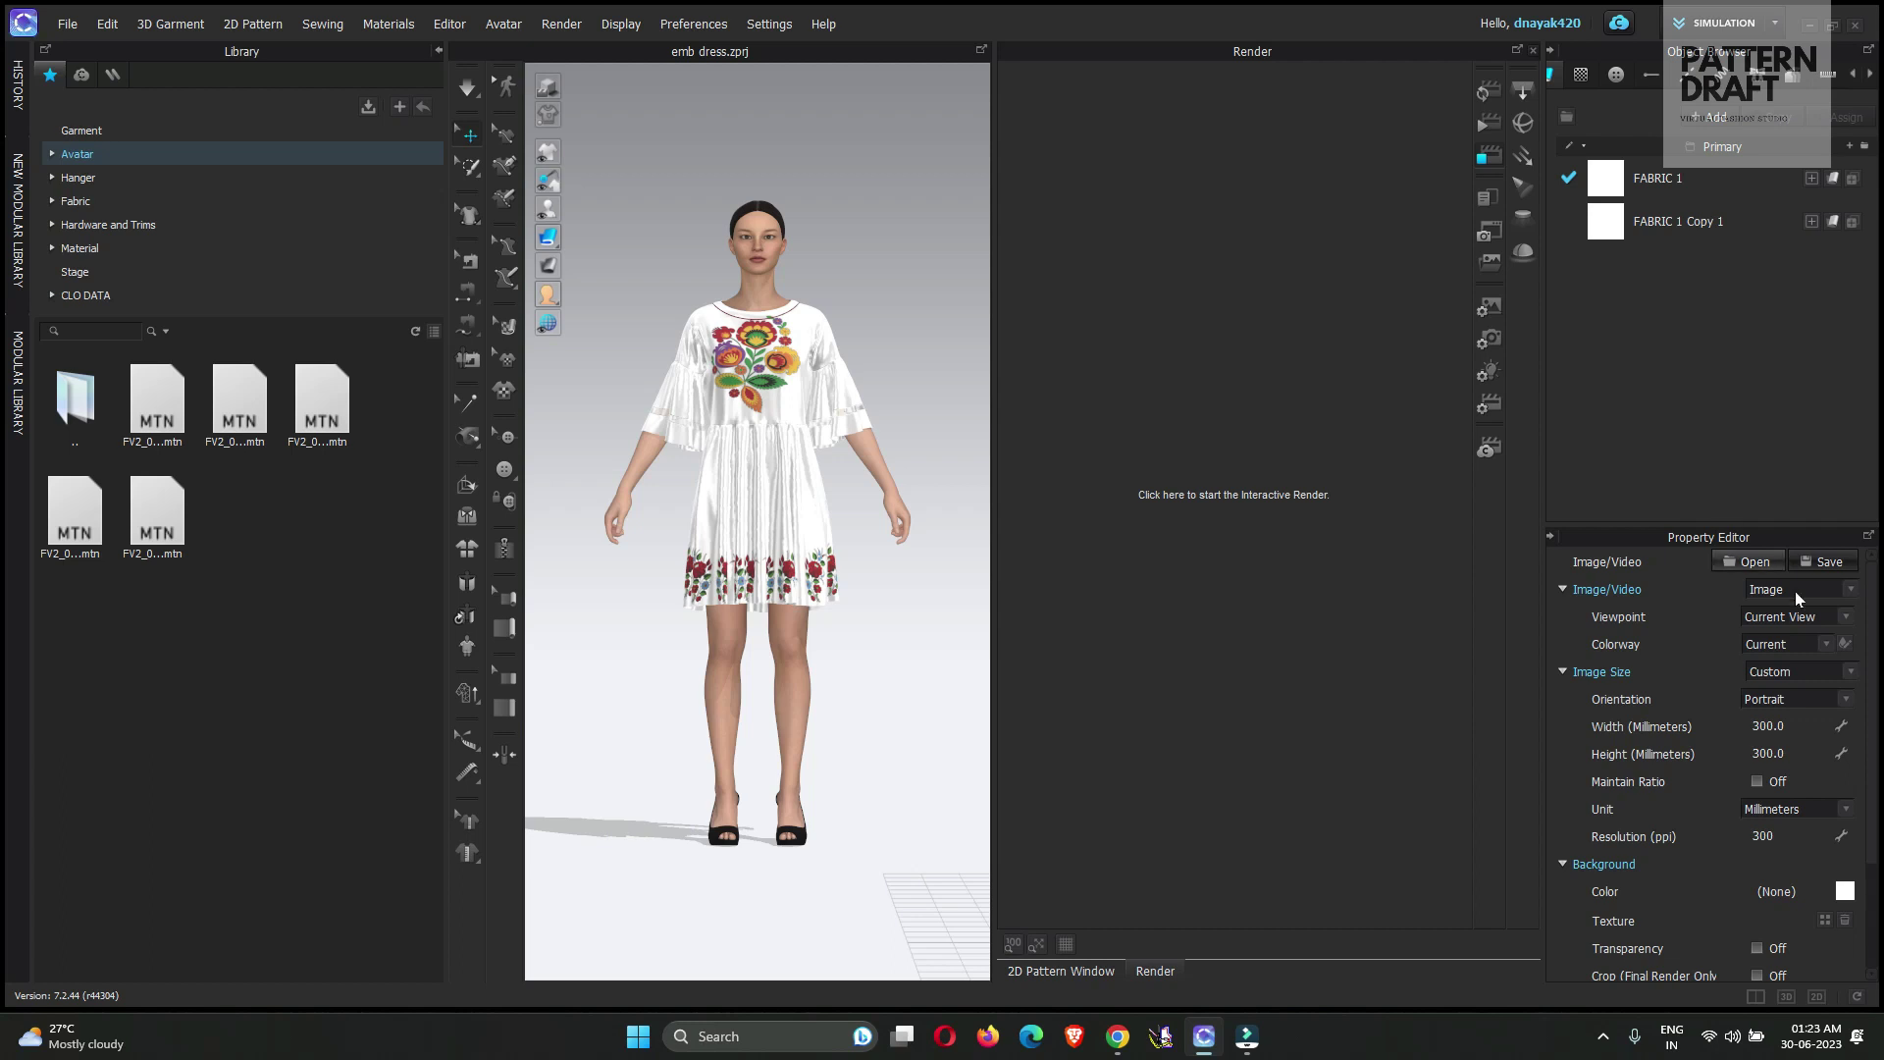
left_click(1773, 699)
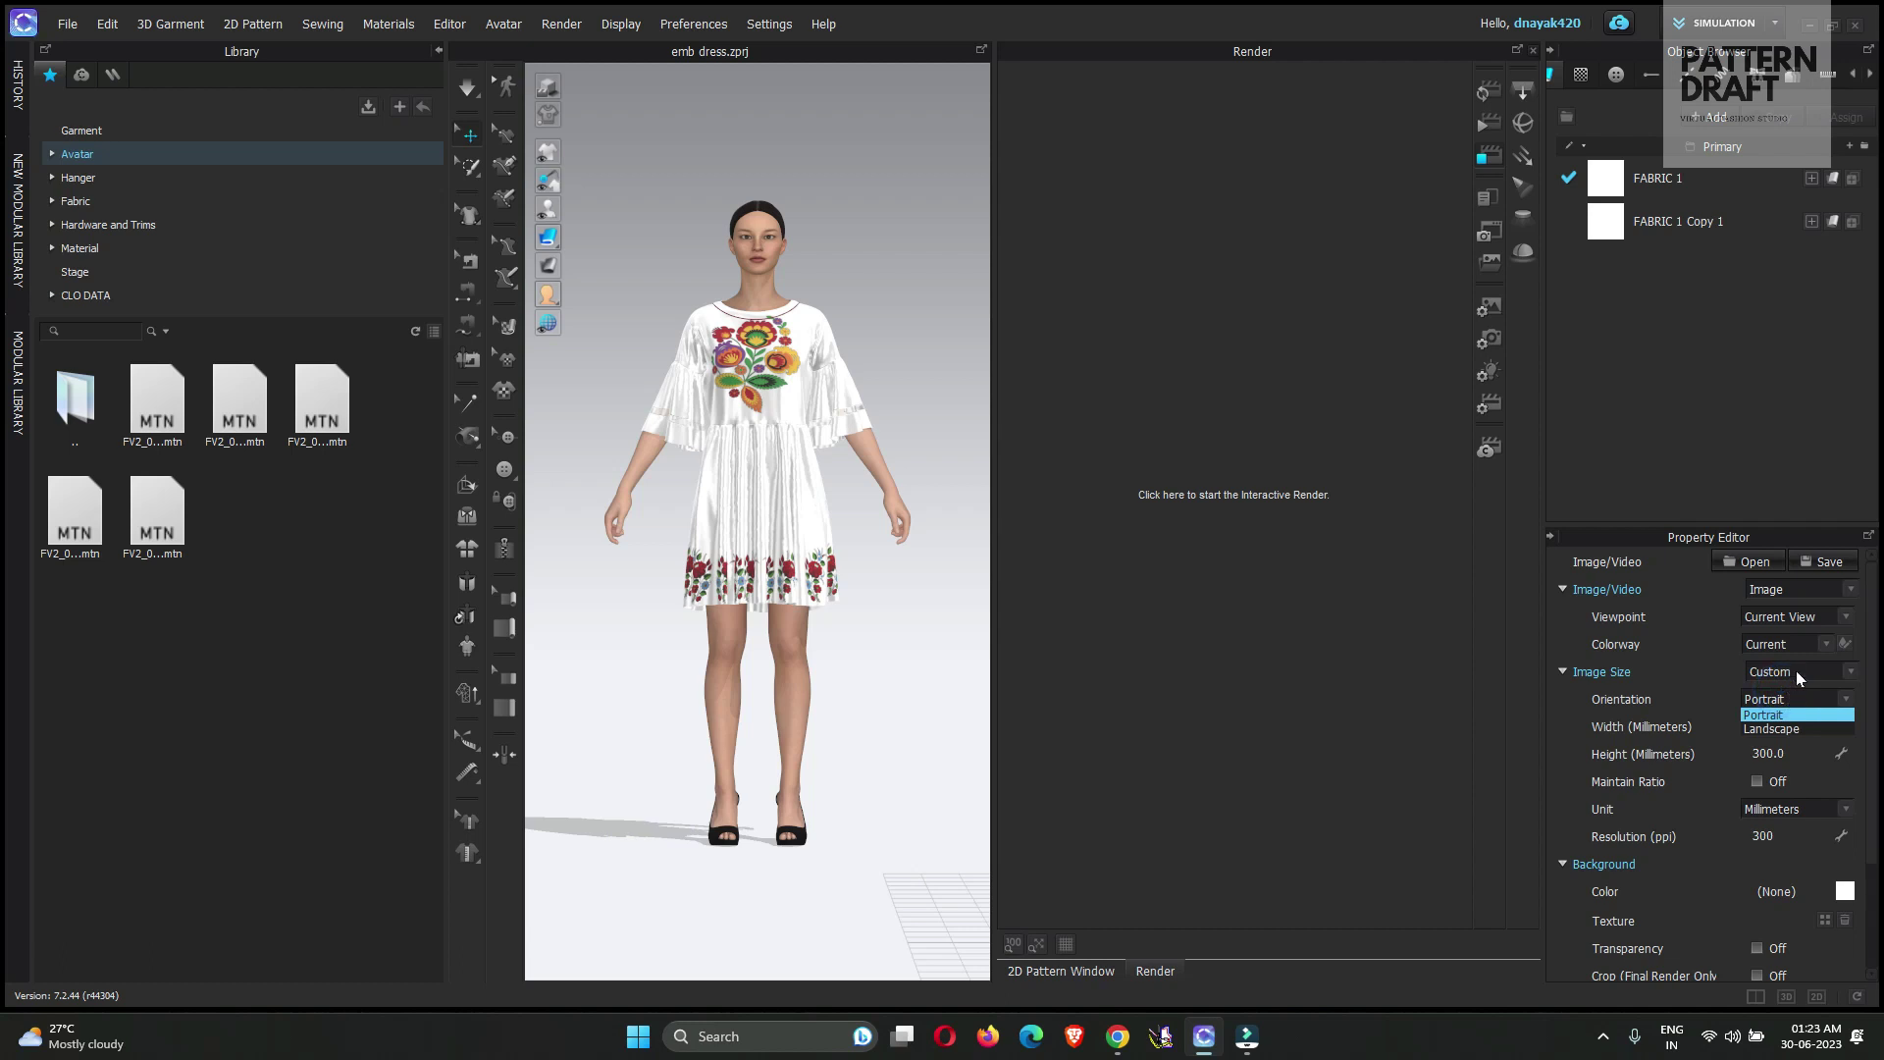
left_click(1798, 676)
left_click(1759, 770)
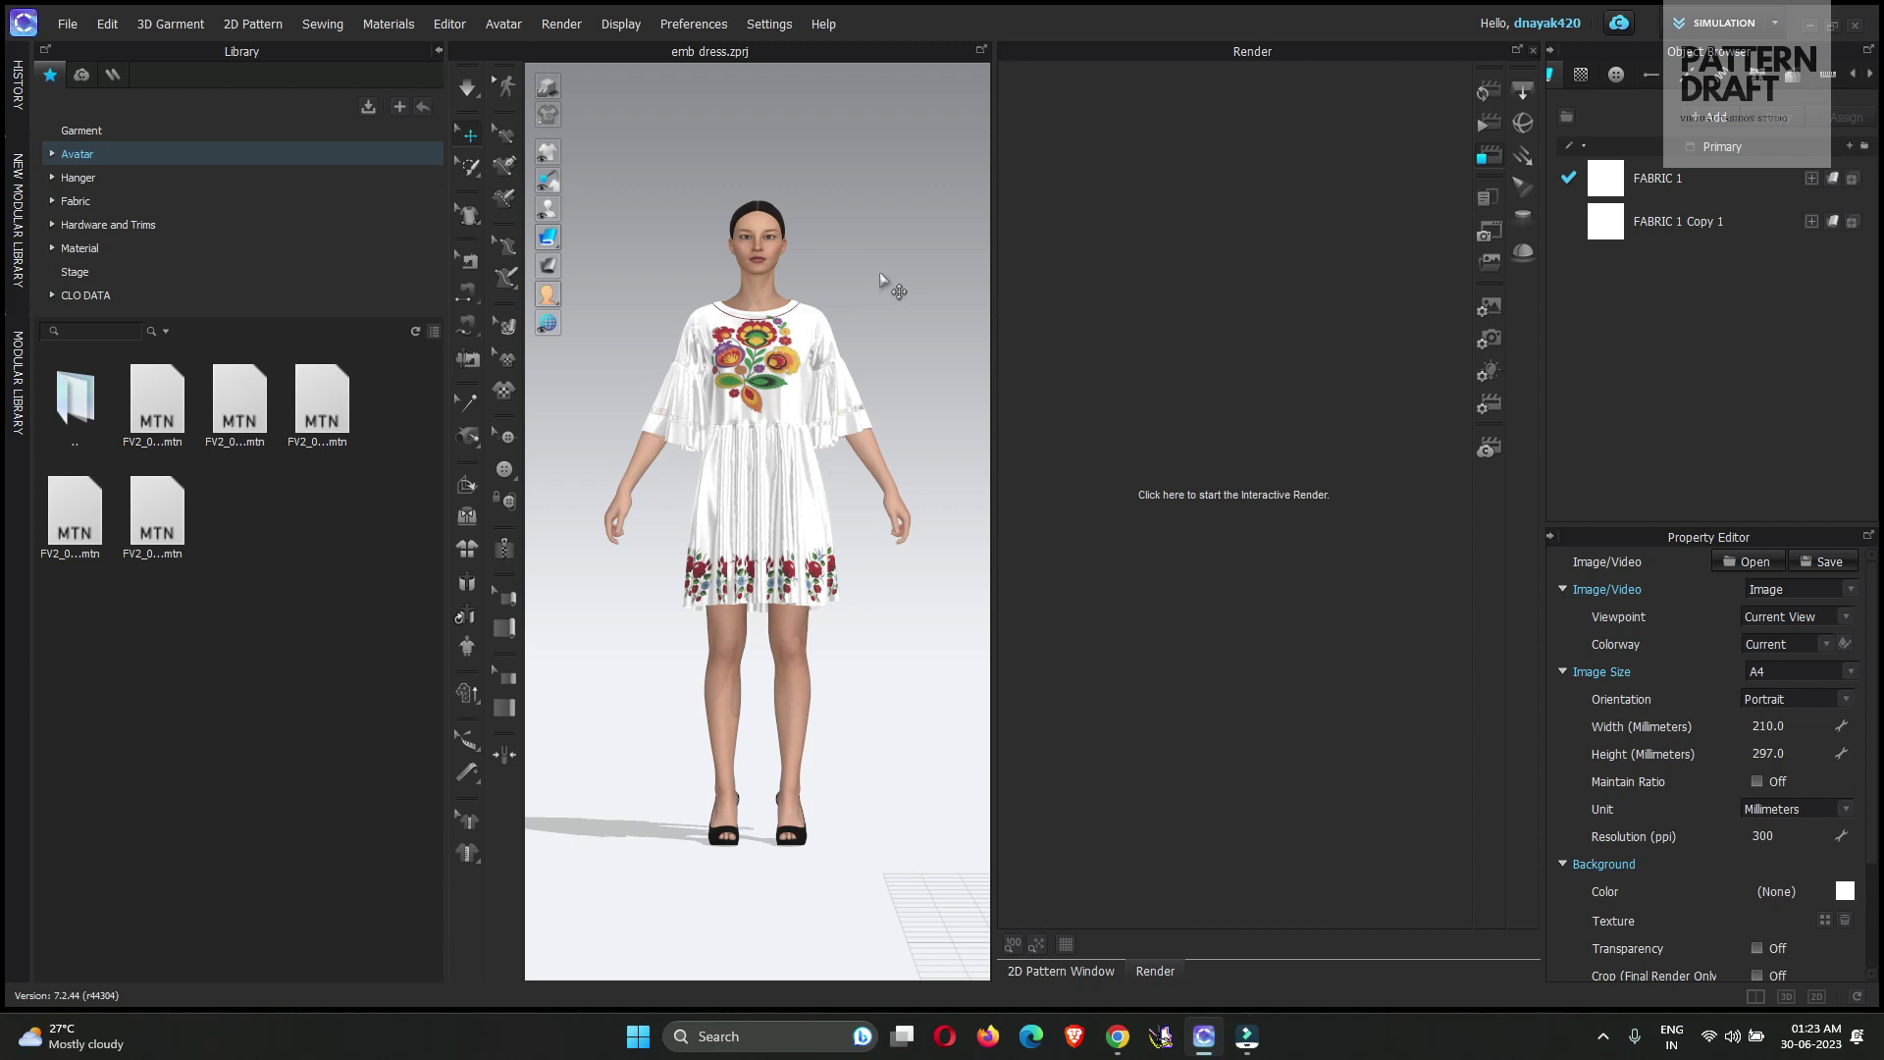
right_click_drag(879, 273, 870, 337)
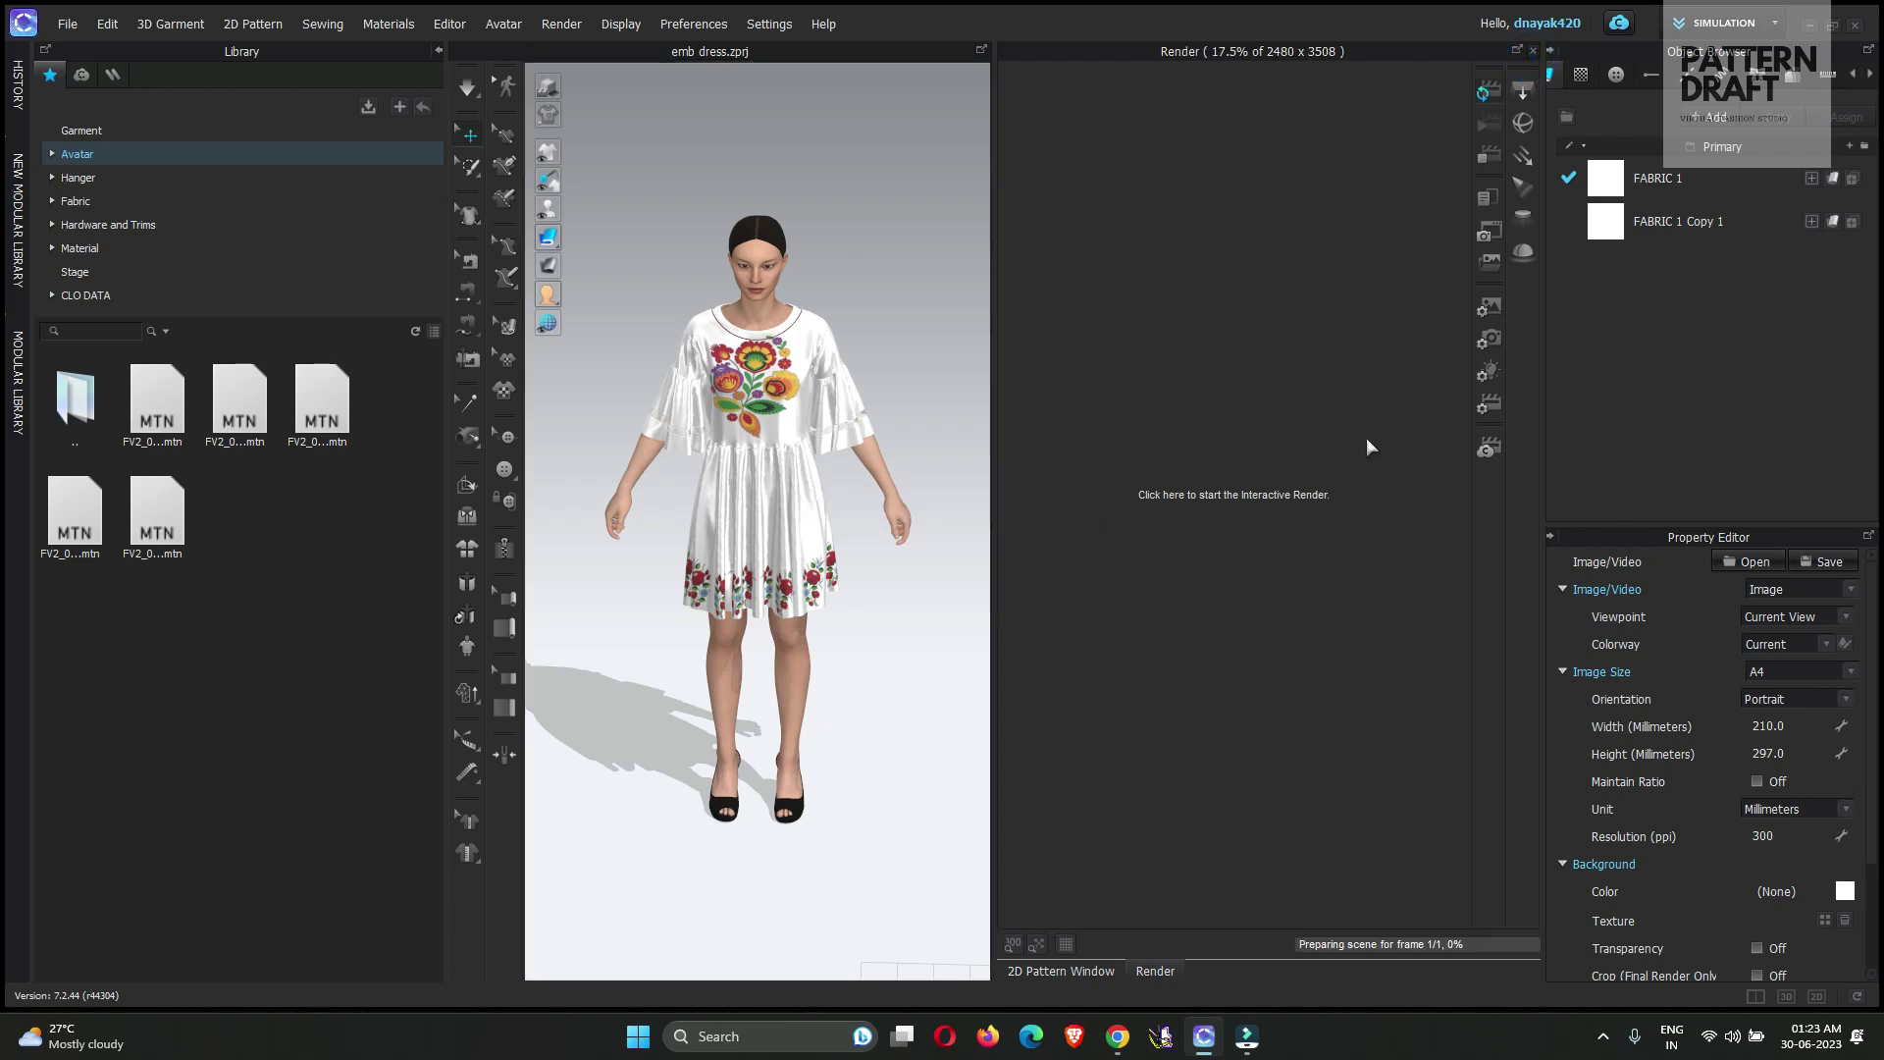
Close the Render window and switch to the Animation workspace
left_click(1532, 50)
left_click(1700, 31)
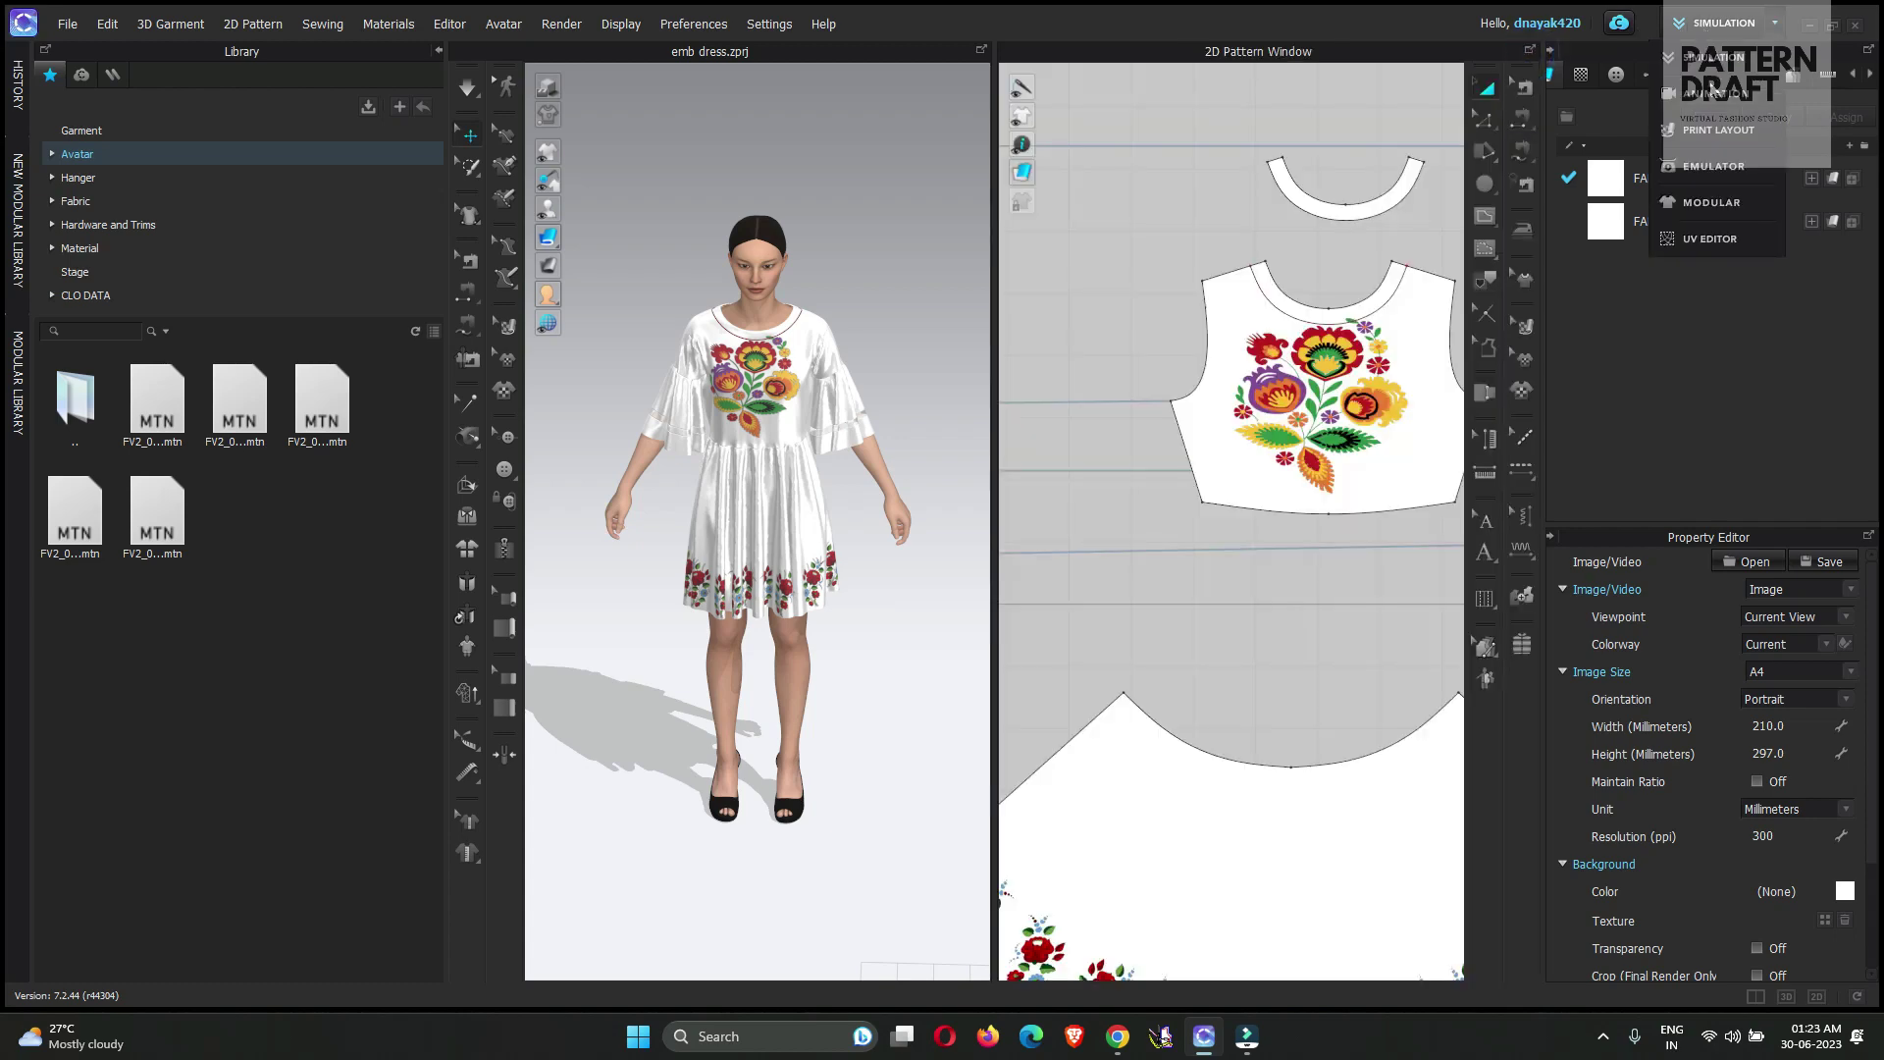
left_click(1717, 108)
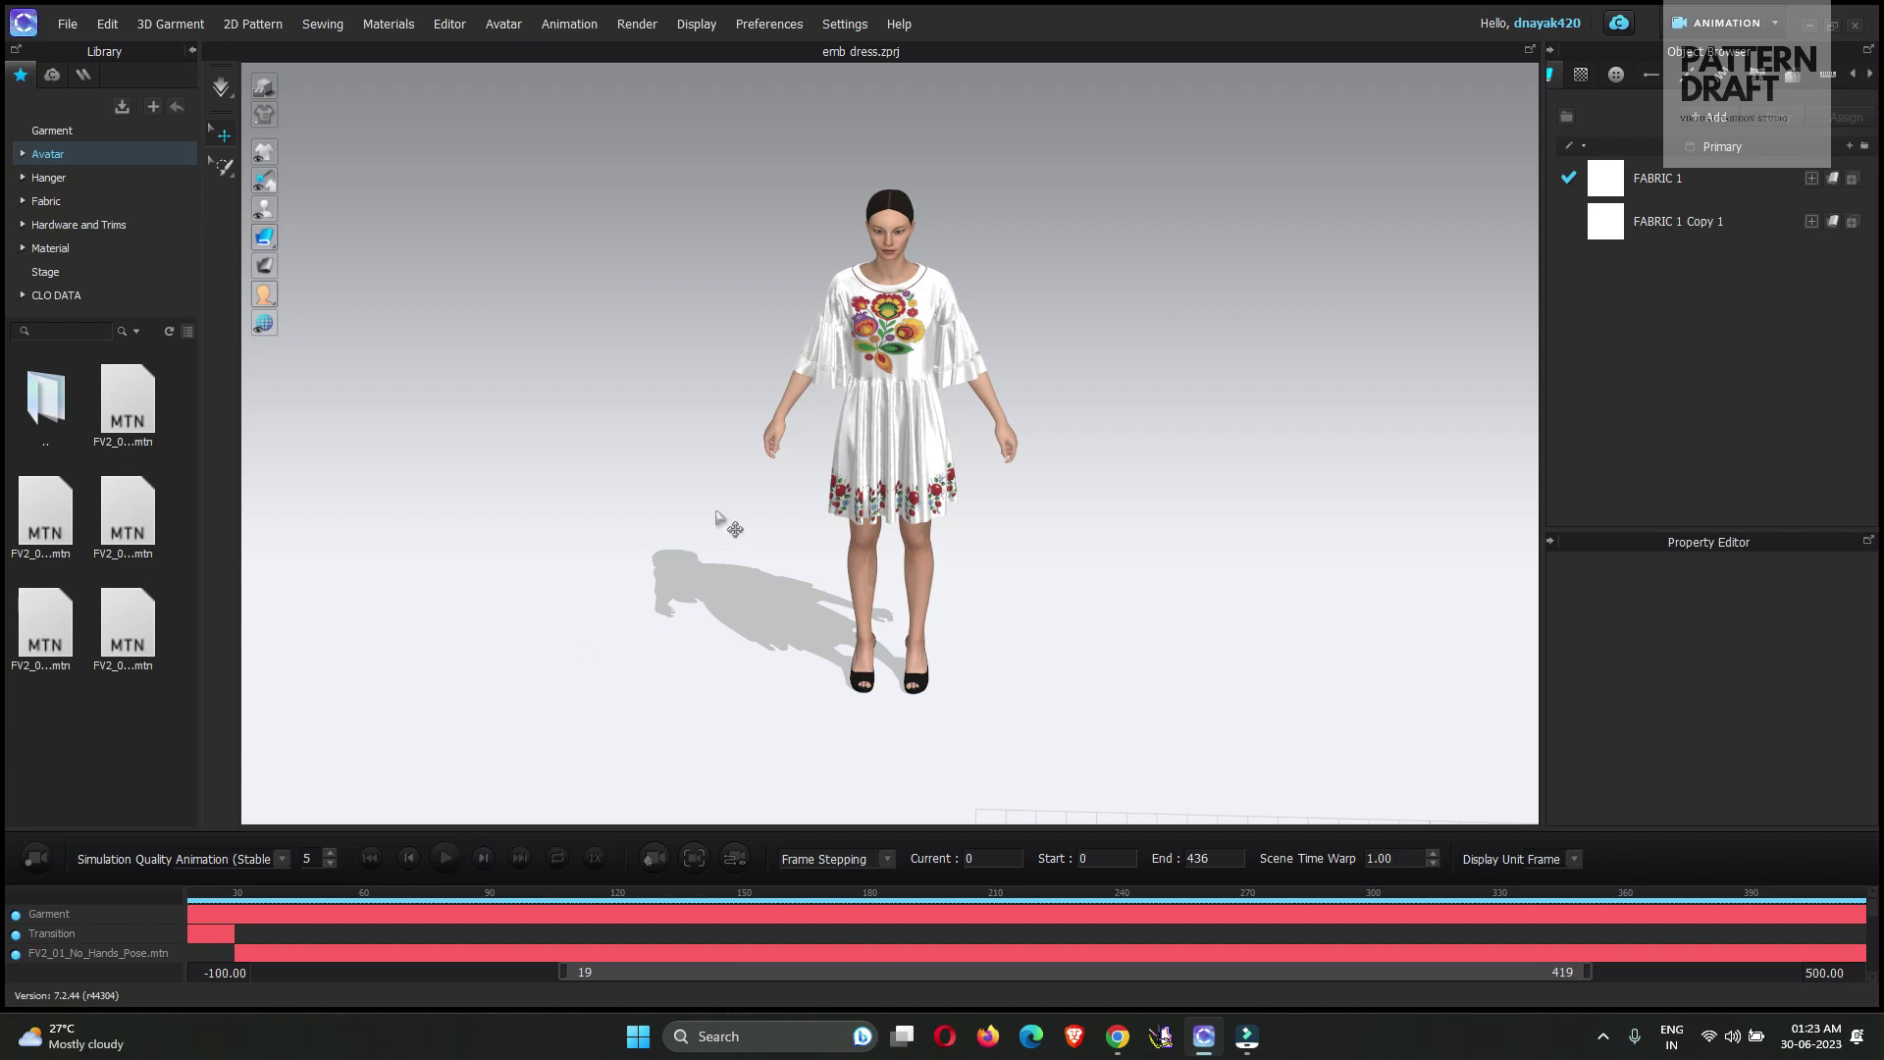
Play the avatar's walk animation to review it from several angles, and return it to the first frame
scroll(1001, 491, "down", 5)
right_click_drag(981, 638, 1040, 603)
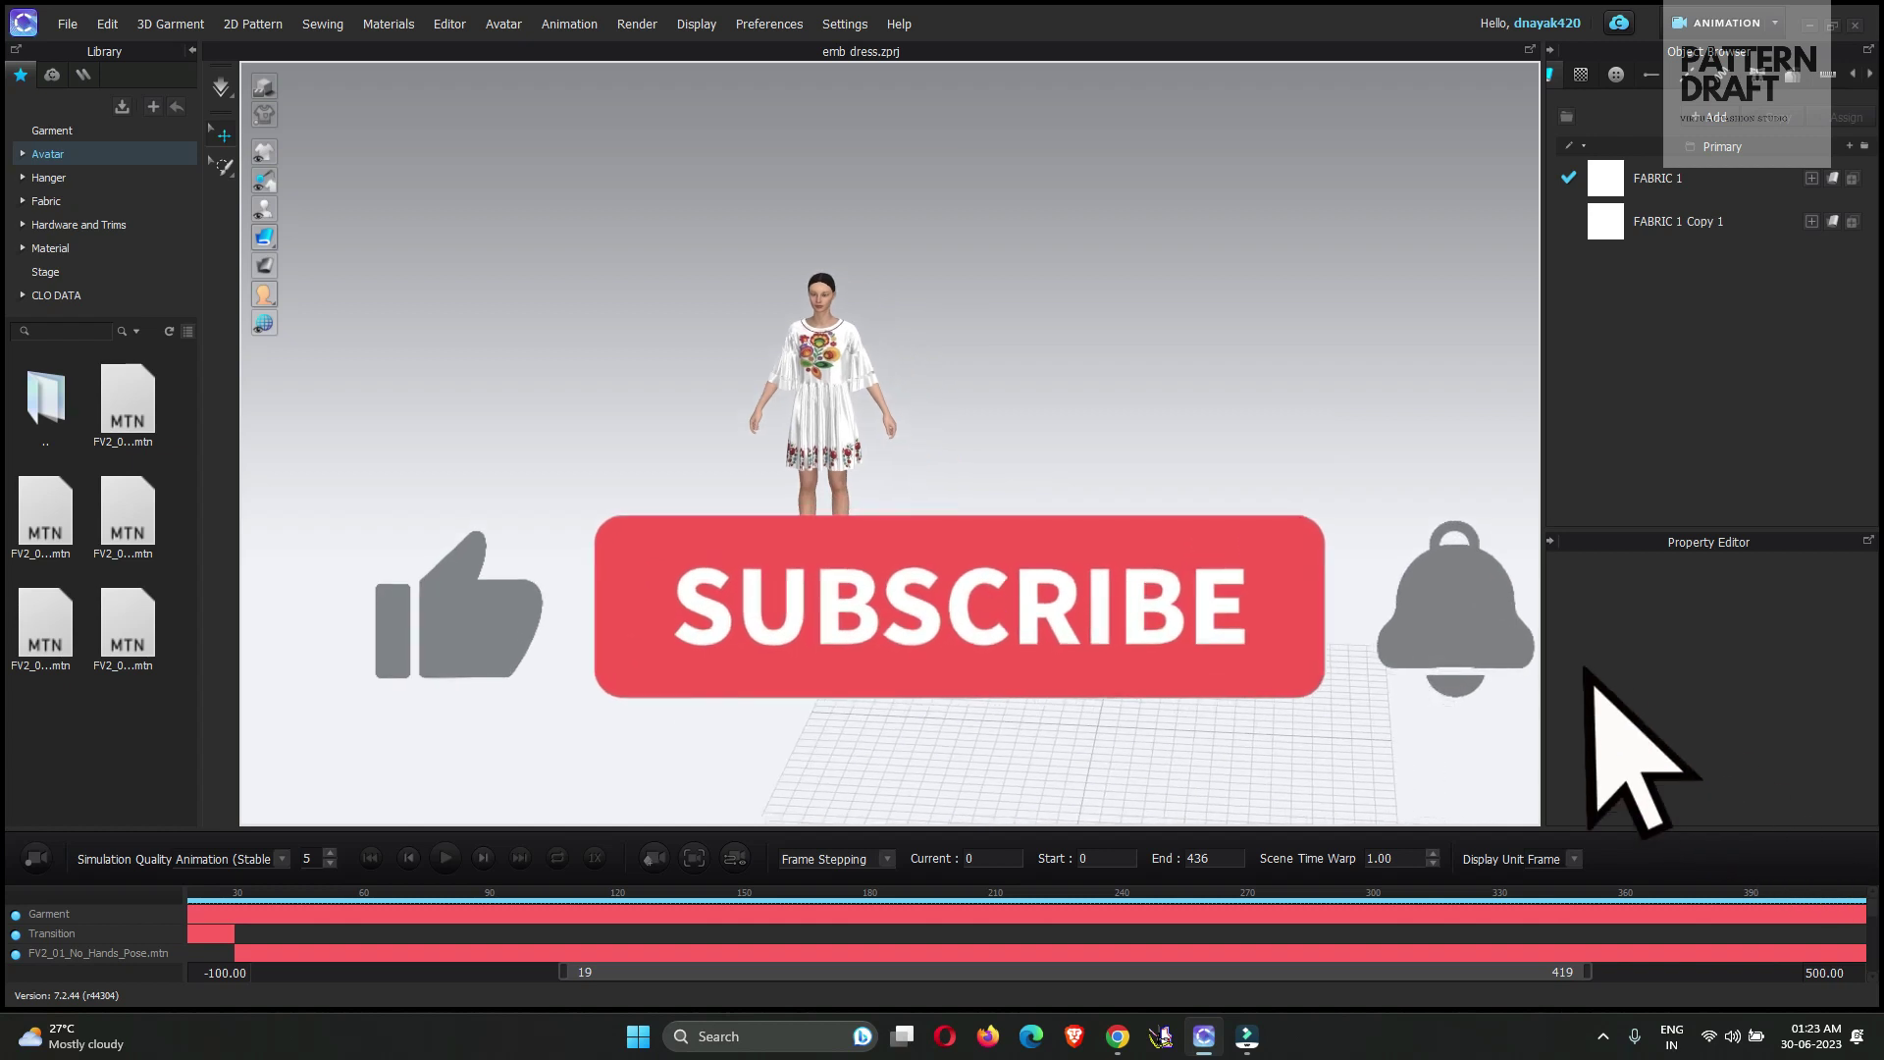
left_click(446, 858)
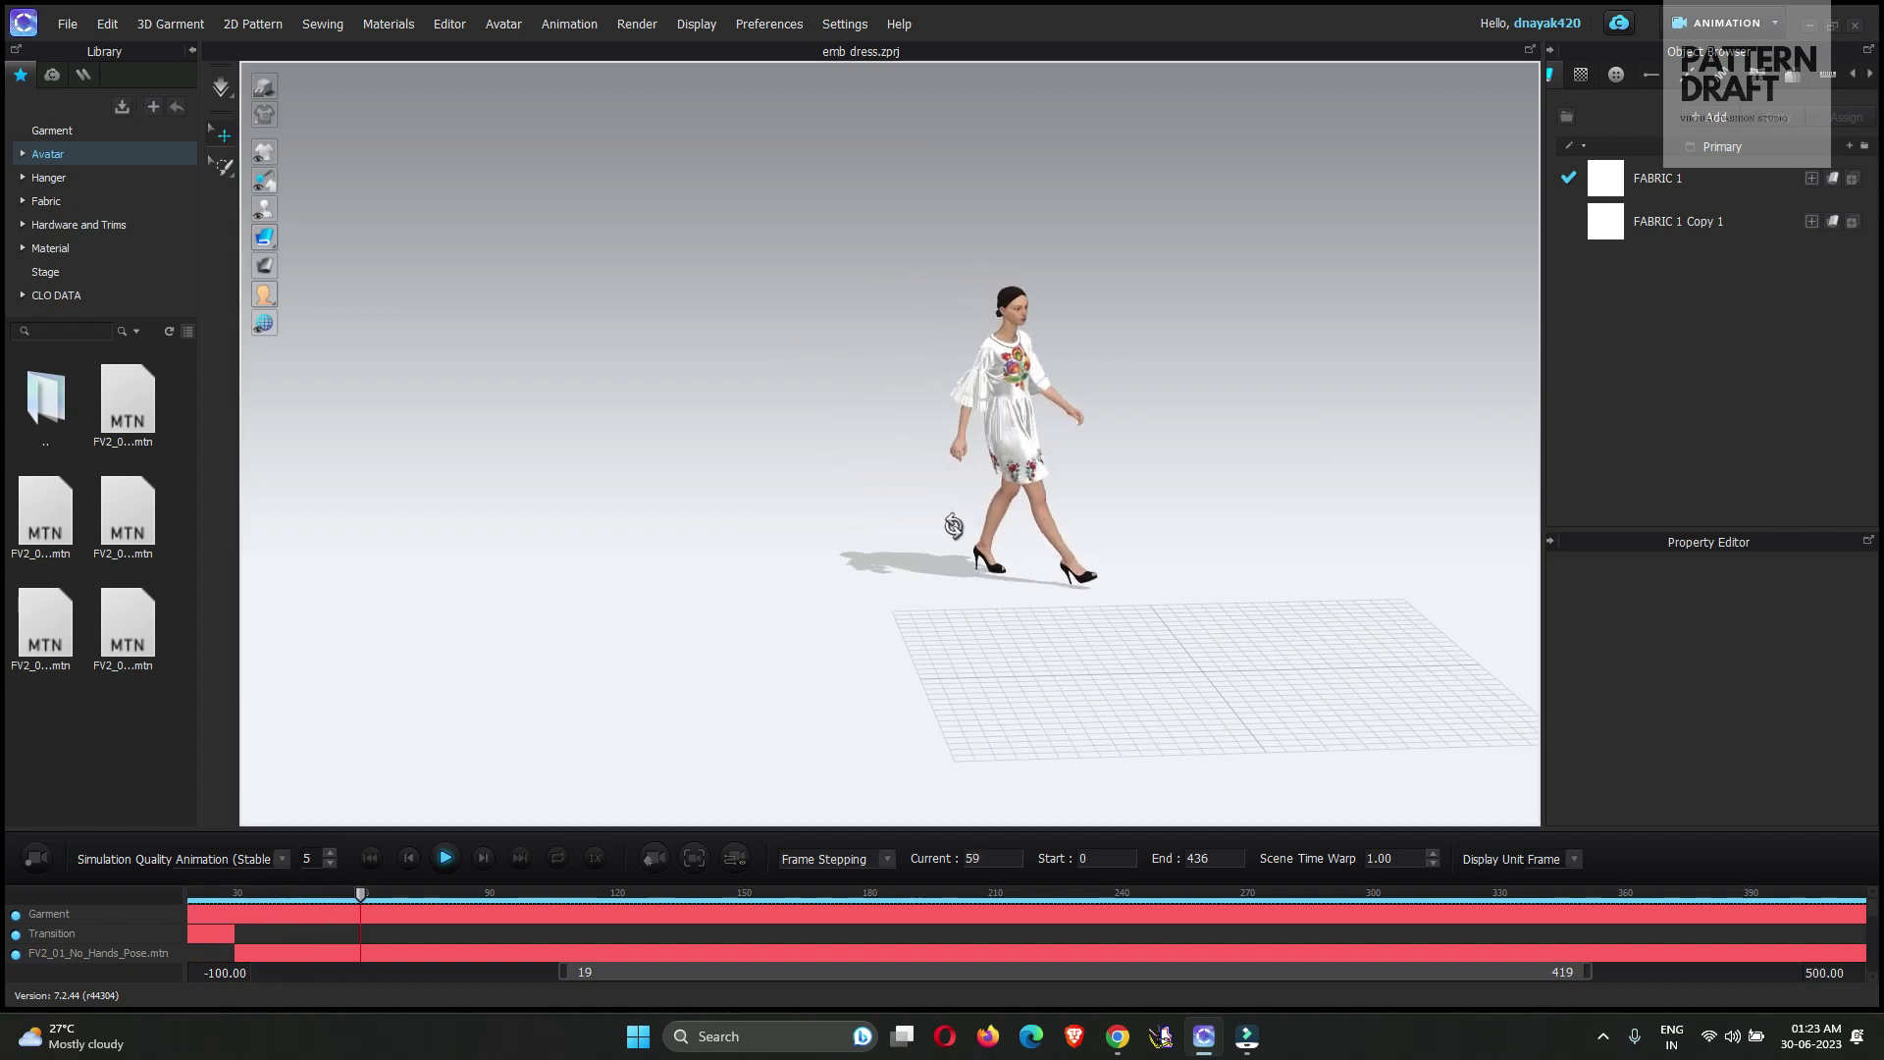
right_click_drag(954, 522, 850, 606)
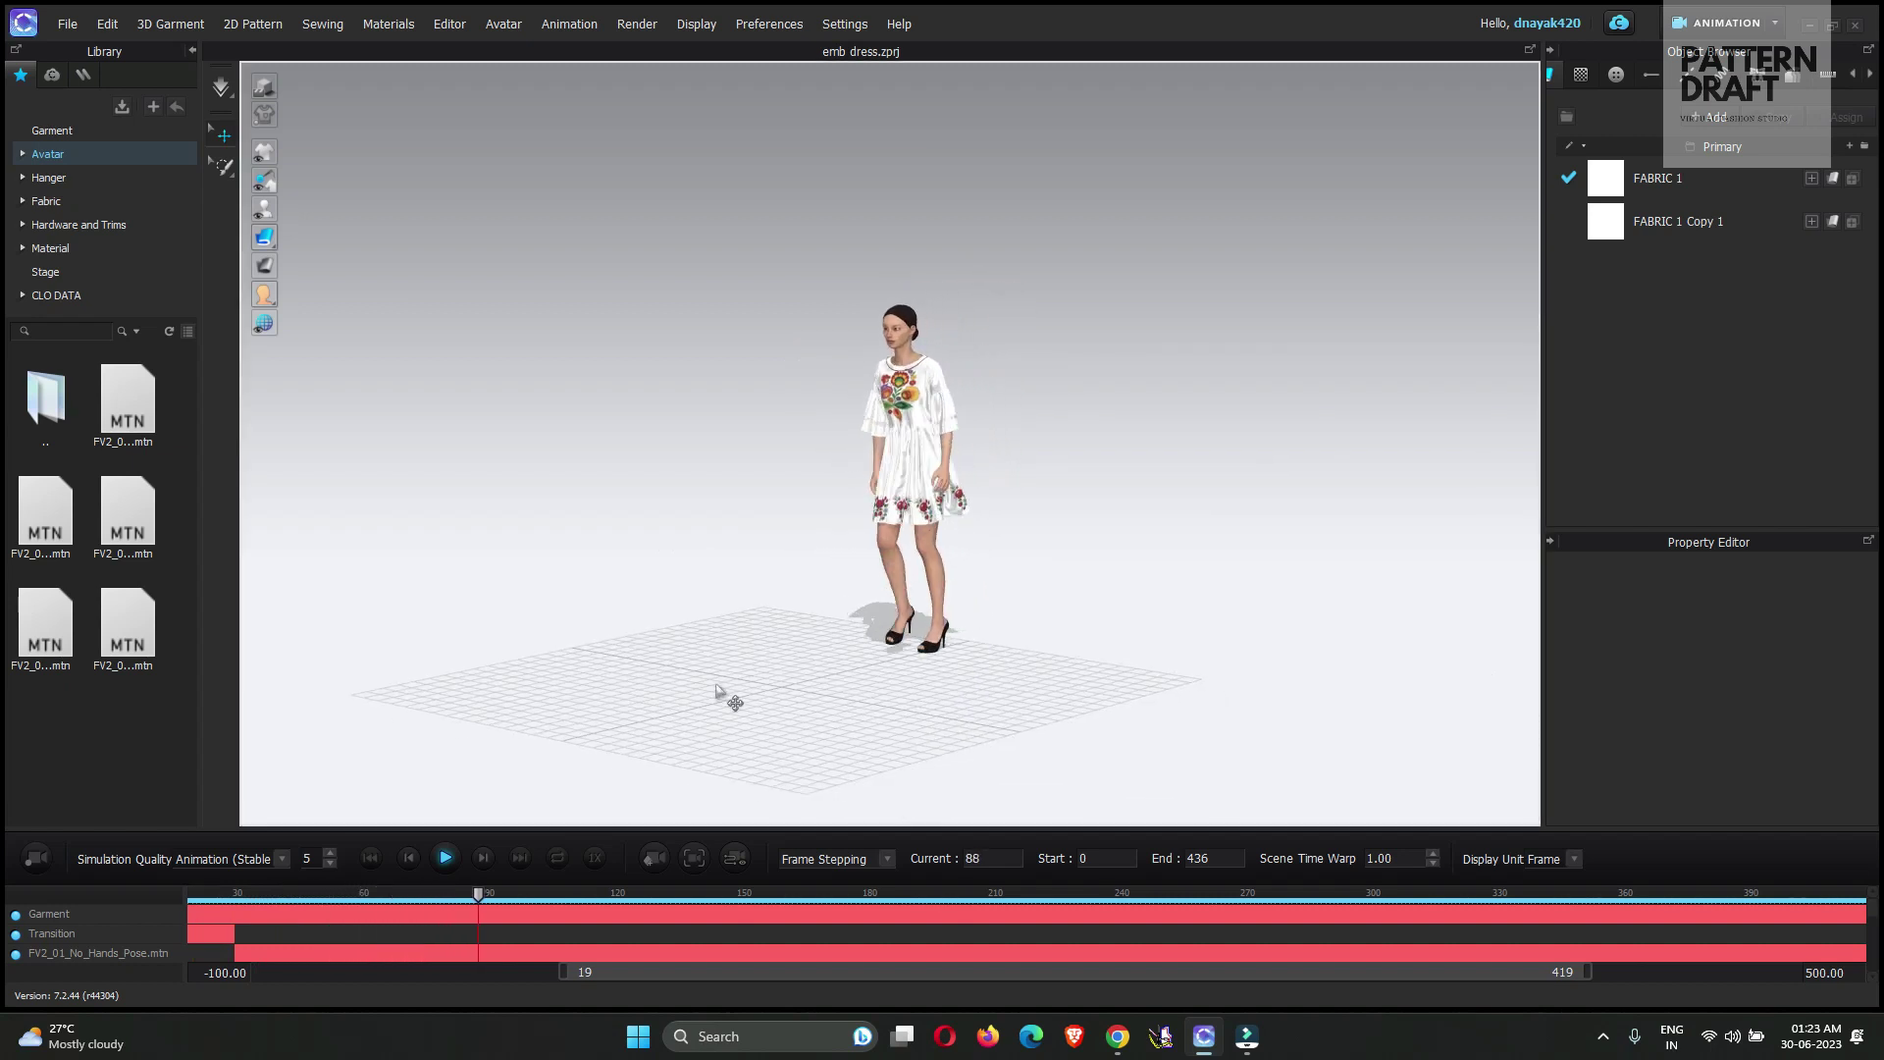
right_click_drag(866, 672, 997, 659)
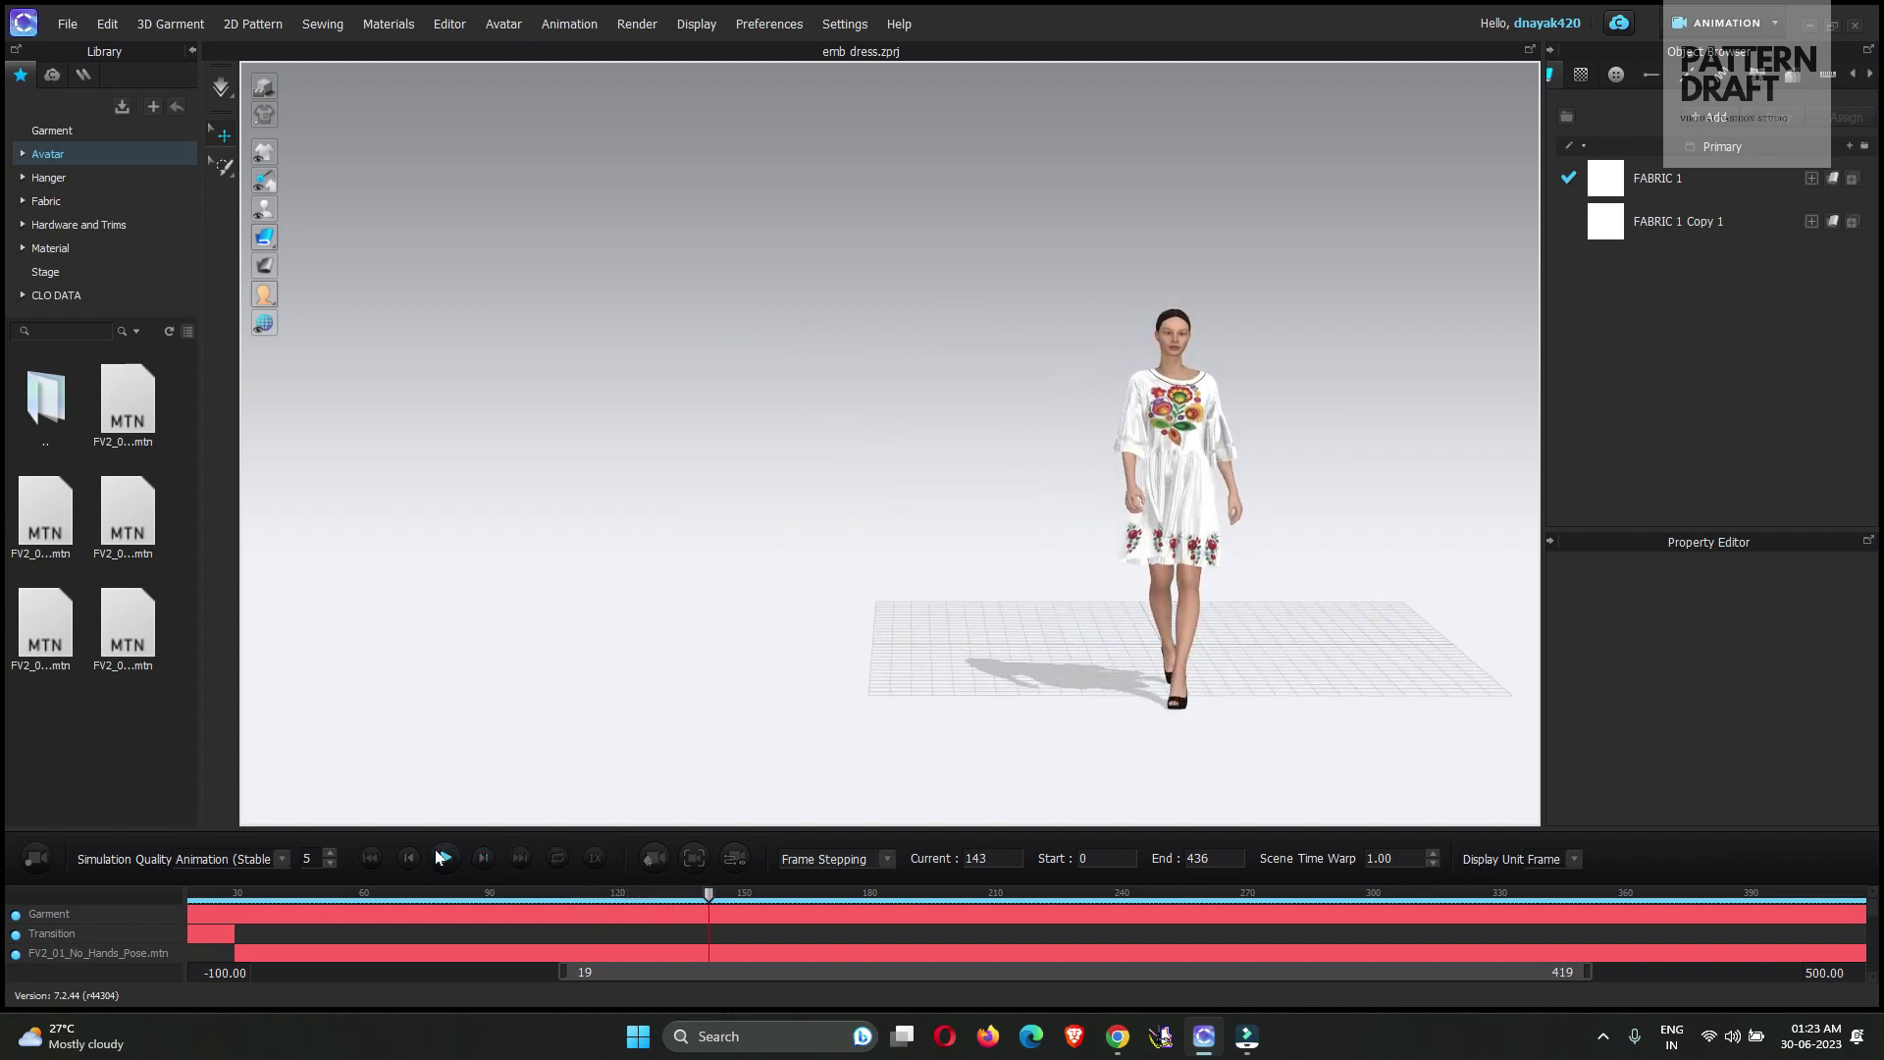
left_click(370, 857)
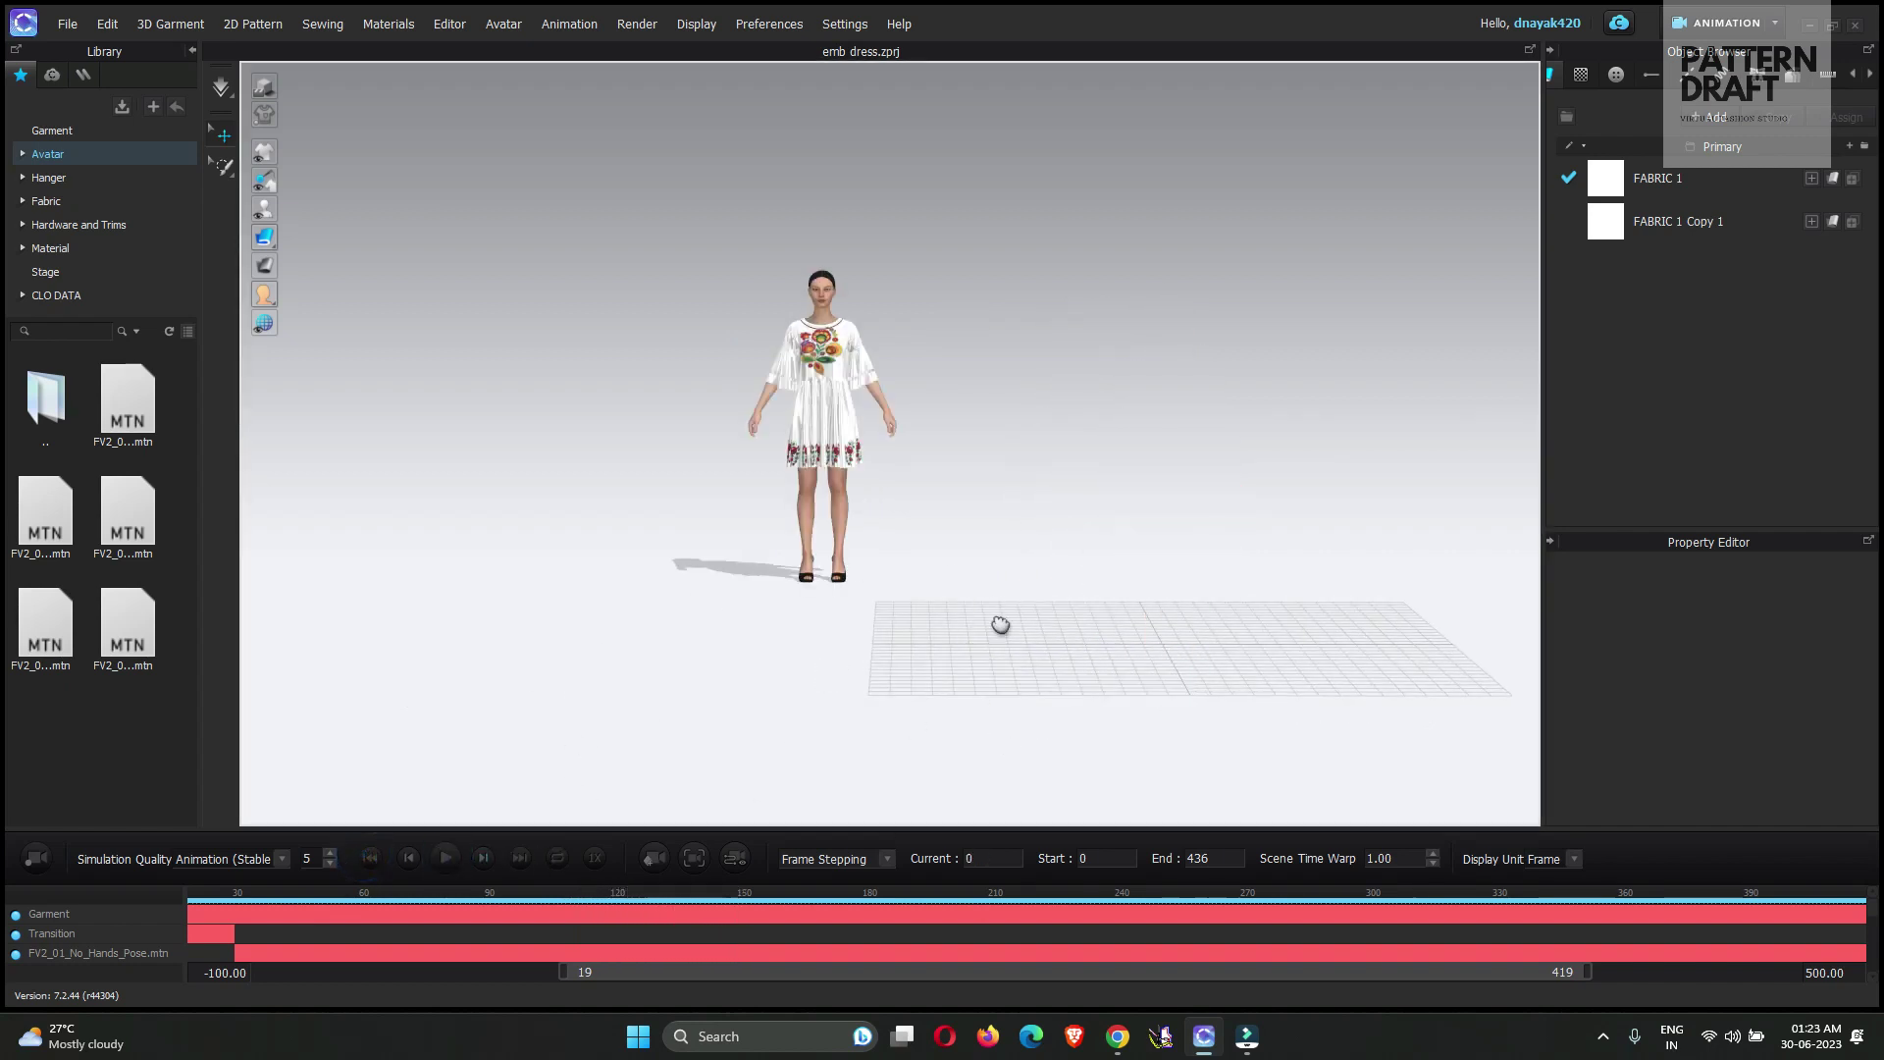
Enlarge the timeline area and shift its visible range so the animation's start at frame 0 is in view
middle_click_drag(1004, 655, 960, 595)
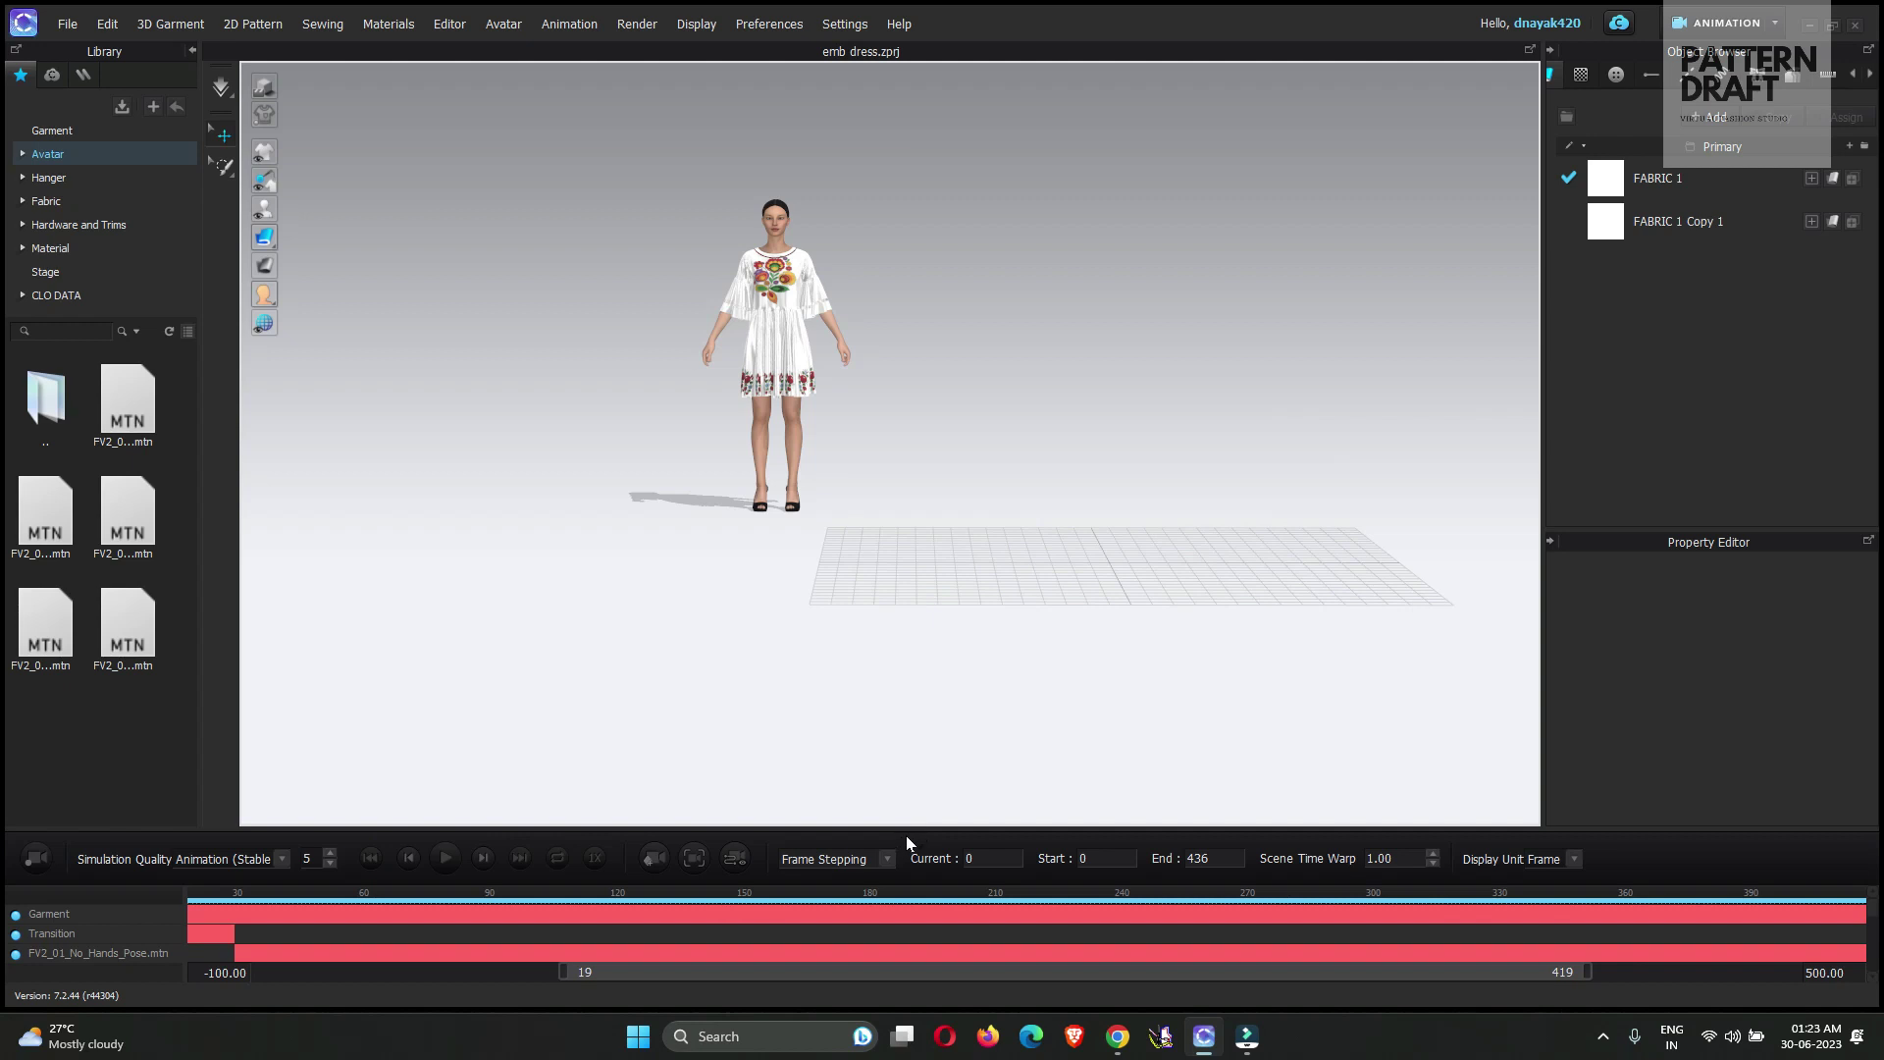
left_click_drag(910, 831, 922, 793)
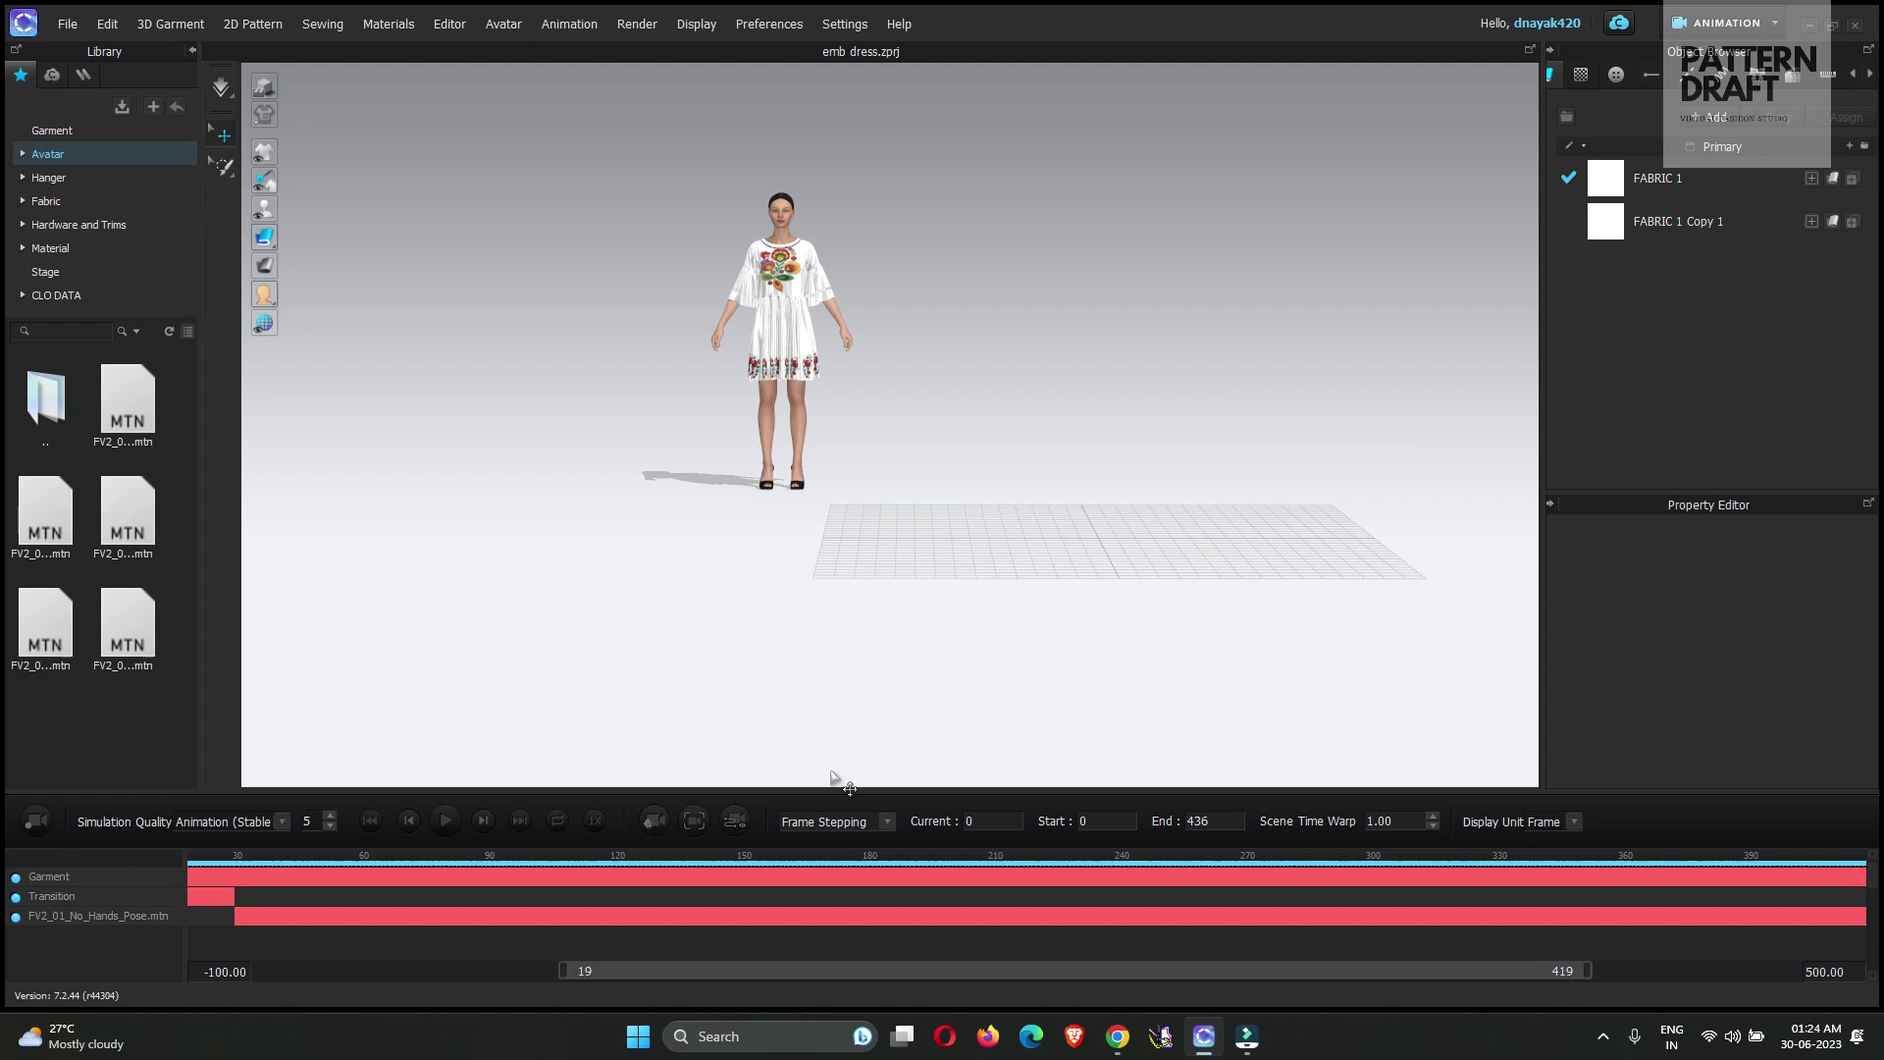
left_click_drag(835, 787, 854, 770)
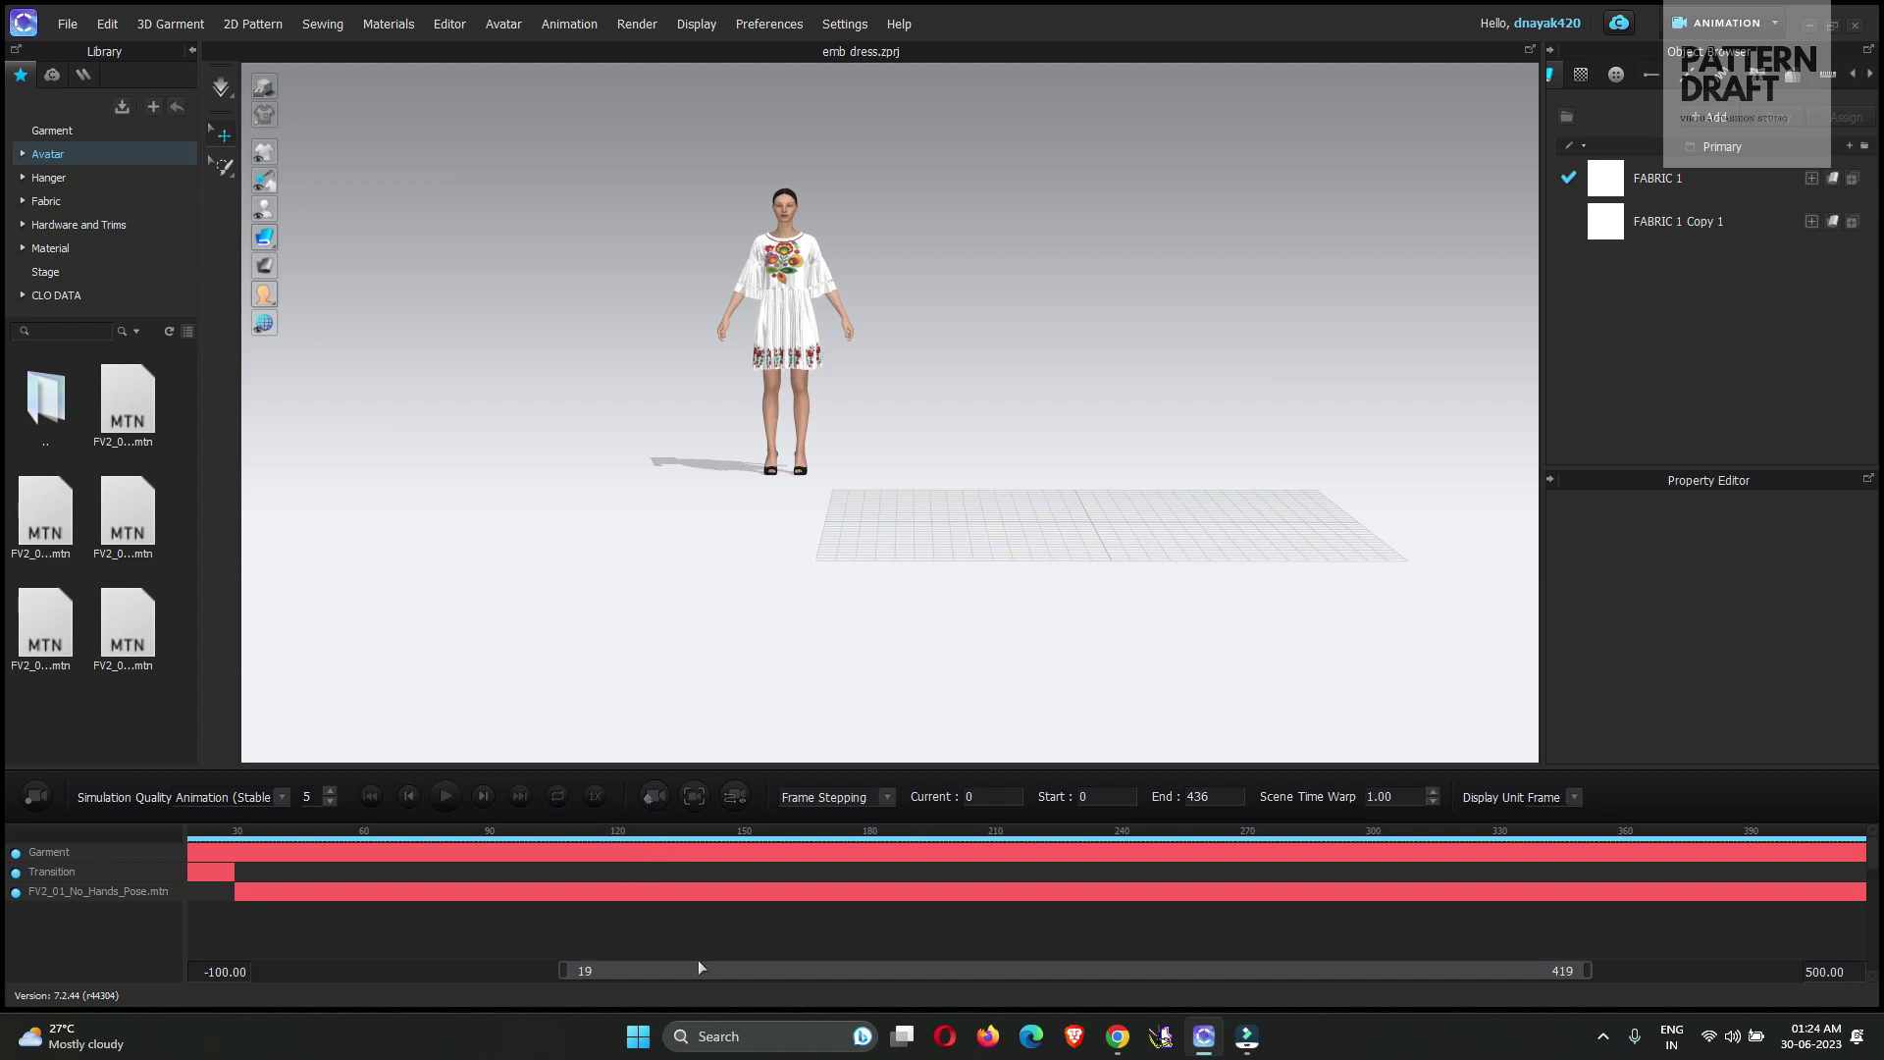
left_click_drag(772, 974, 590, 969)
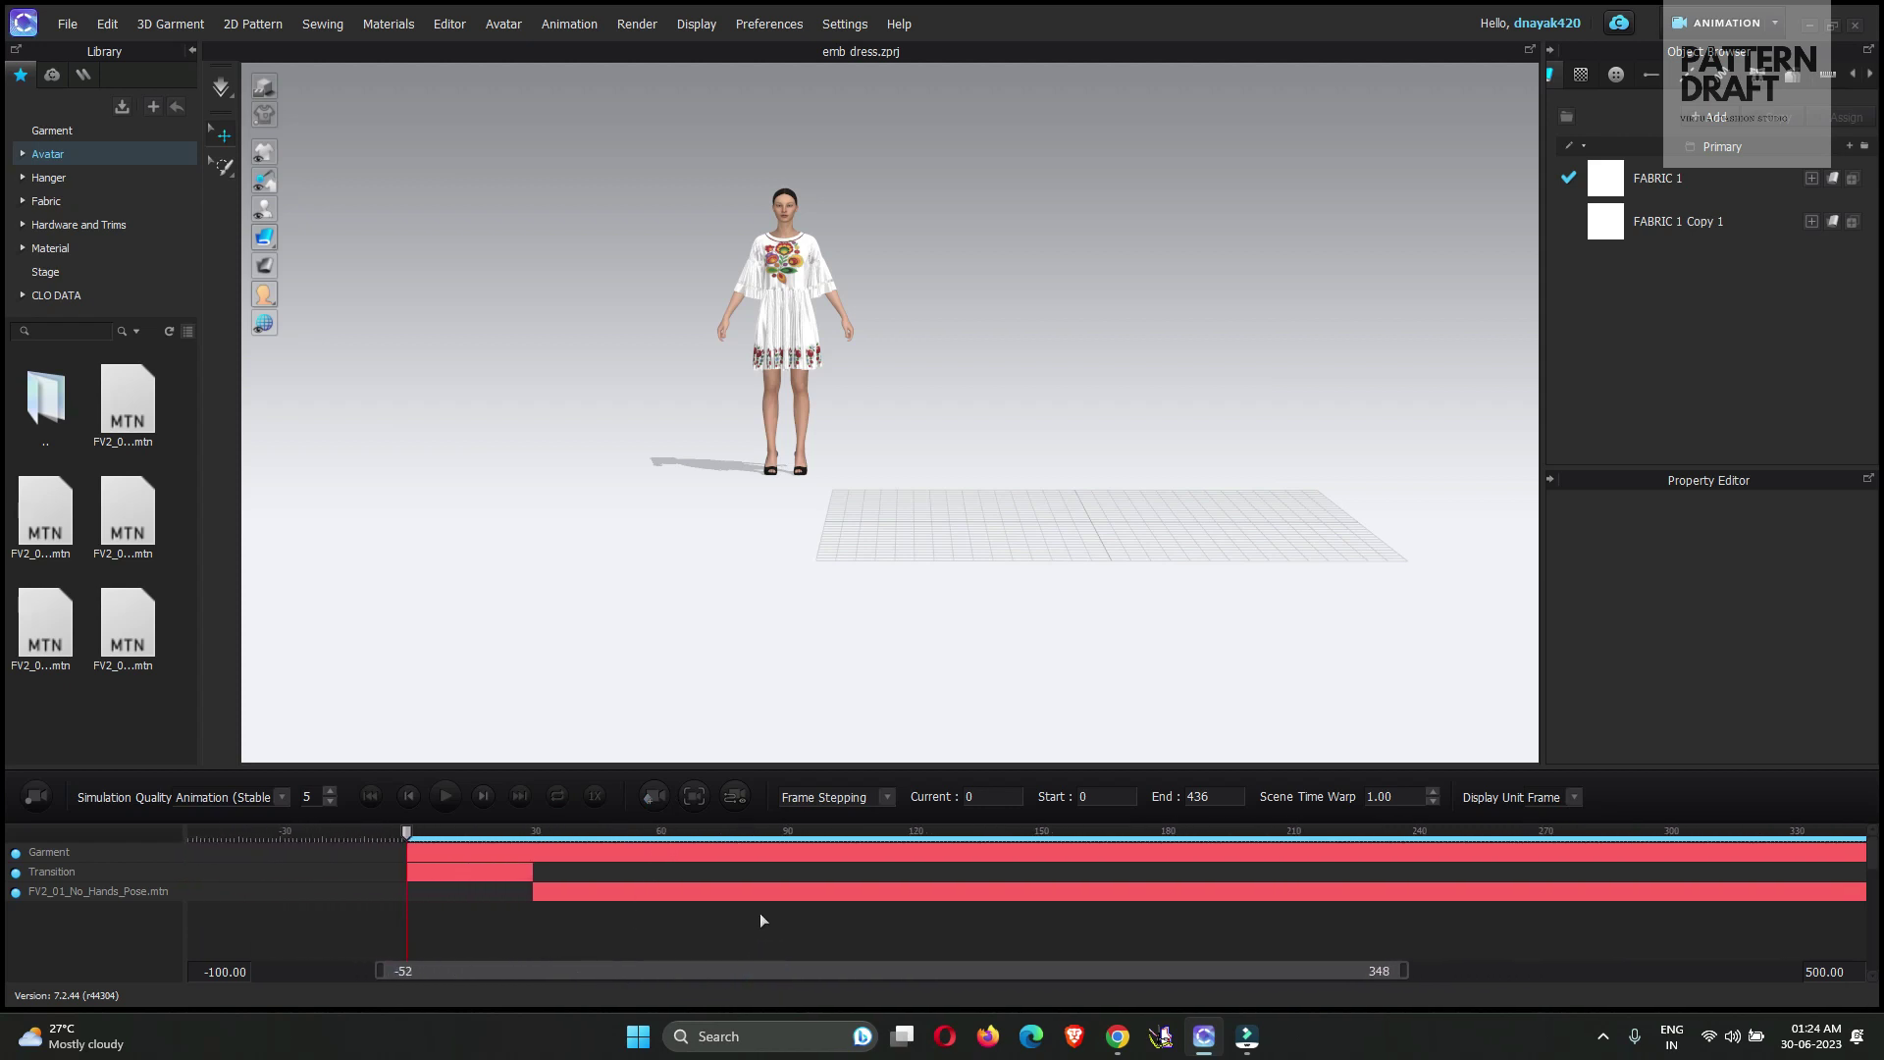
scroll(760, 920, "up", 4)
scroll(760, 921, "down", 3)
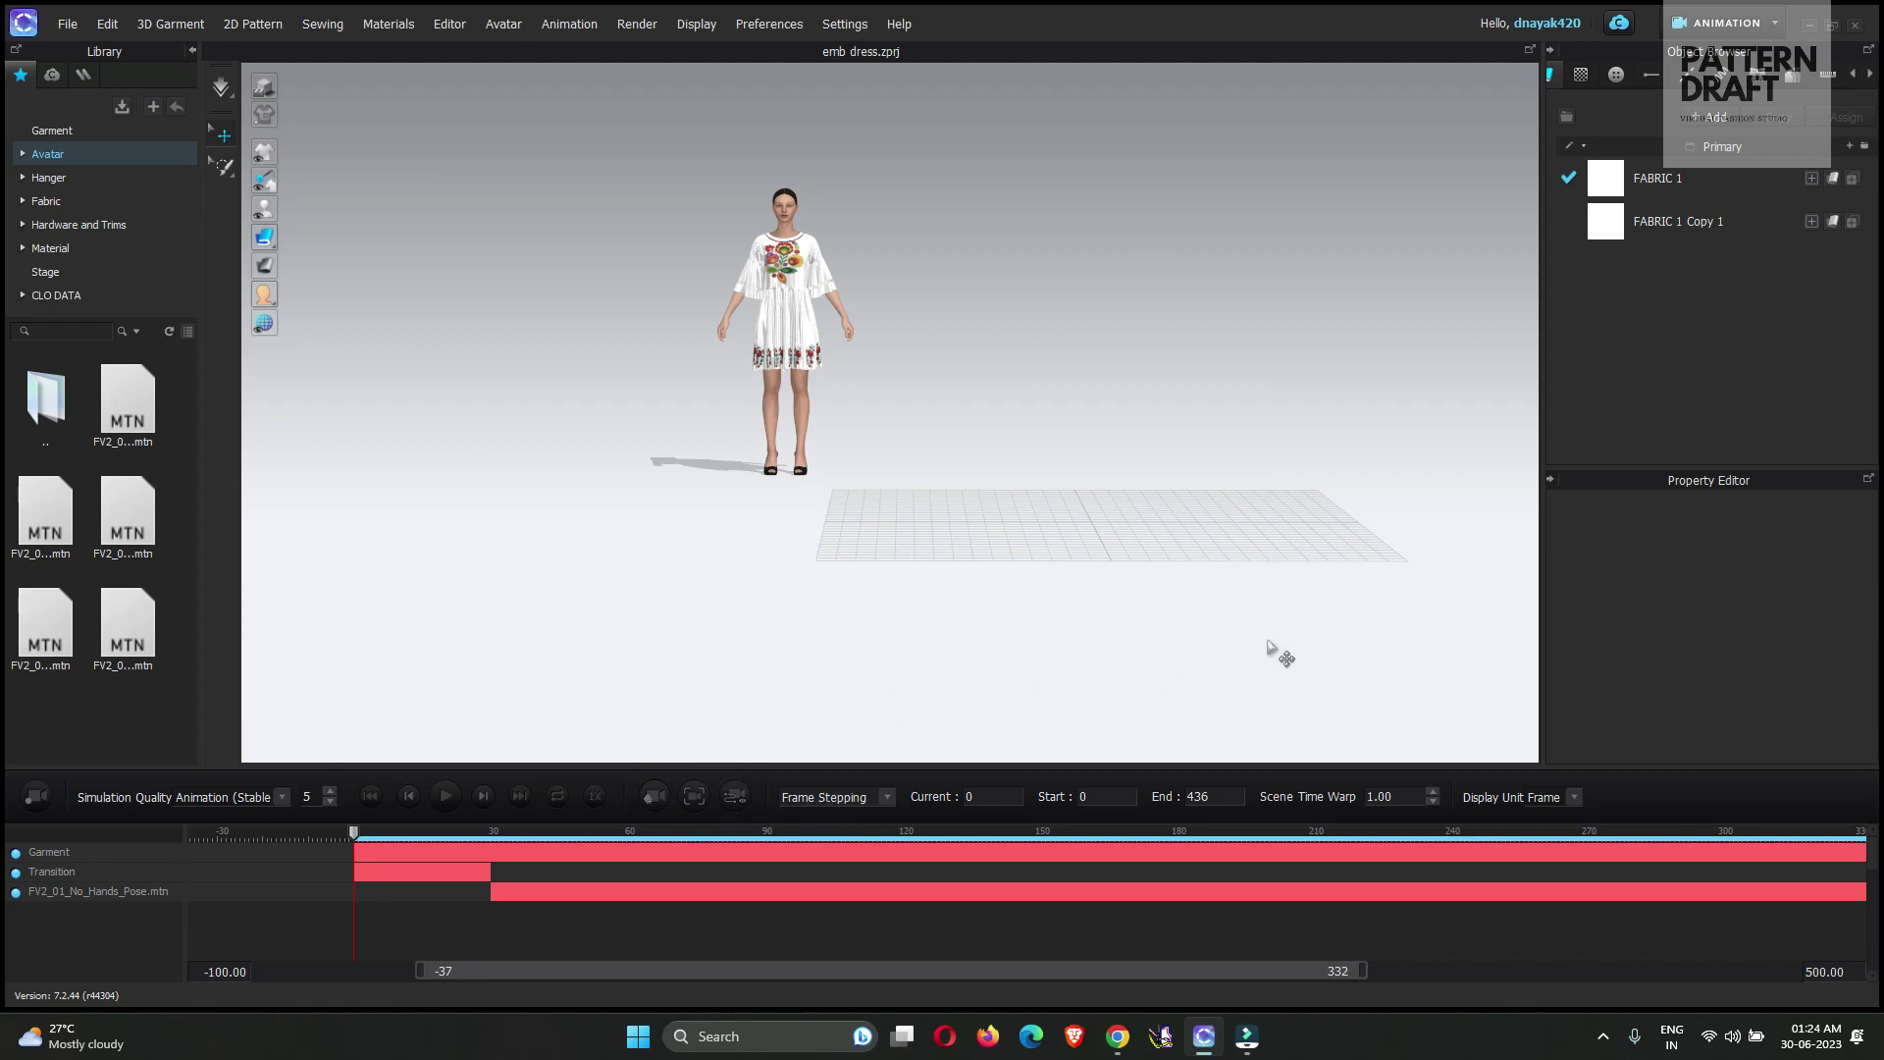
Add a camera keyframe at frame 0, show the camera with its preview, and move the preview clear of the scene
mouse_move(810, 590)
right_mouse_down()
mouse_move(766, 592)
mouse_move(825, 622)
right_mouse_up()
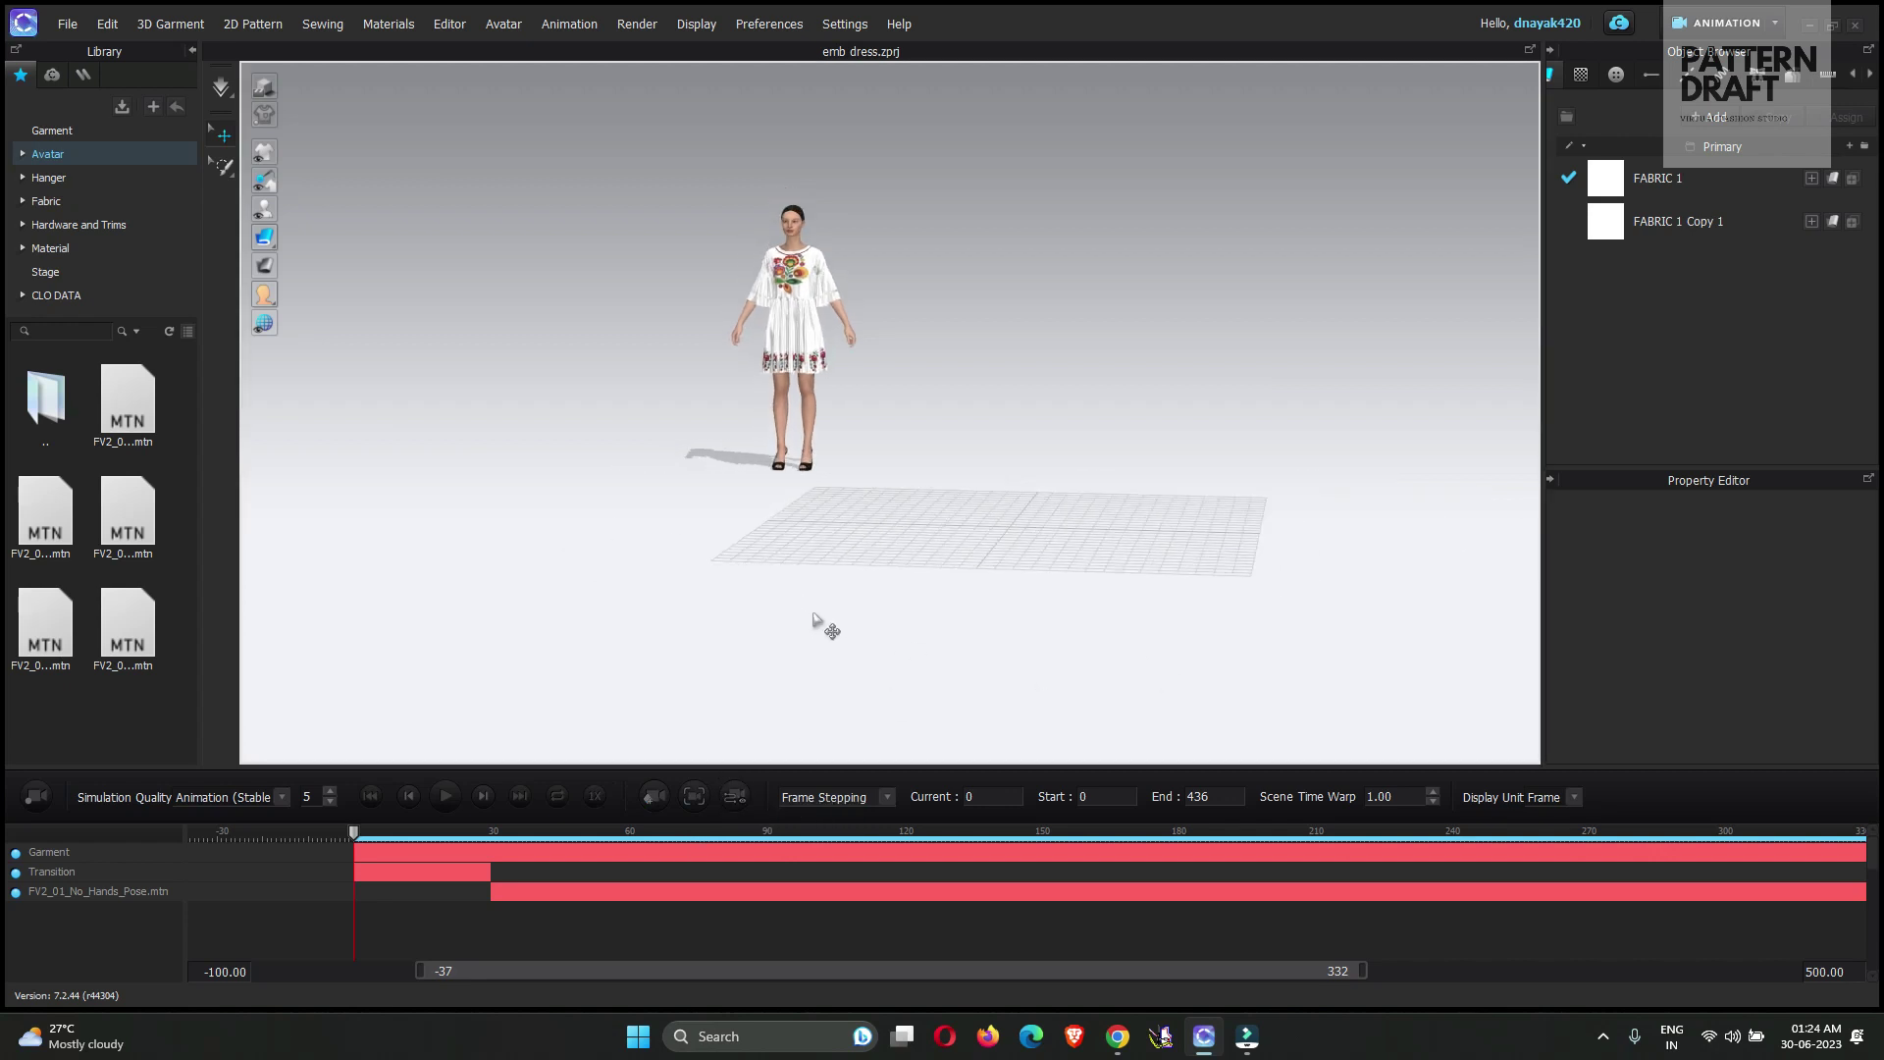
left_click(651, 798)
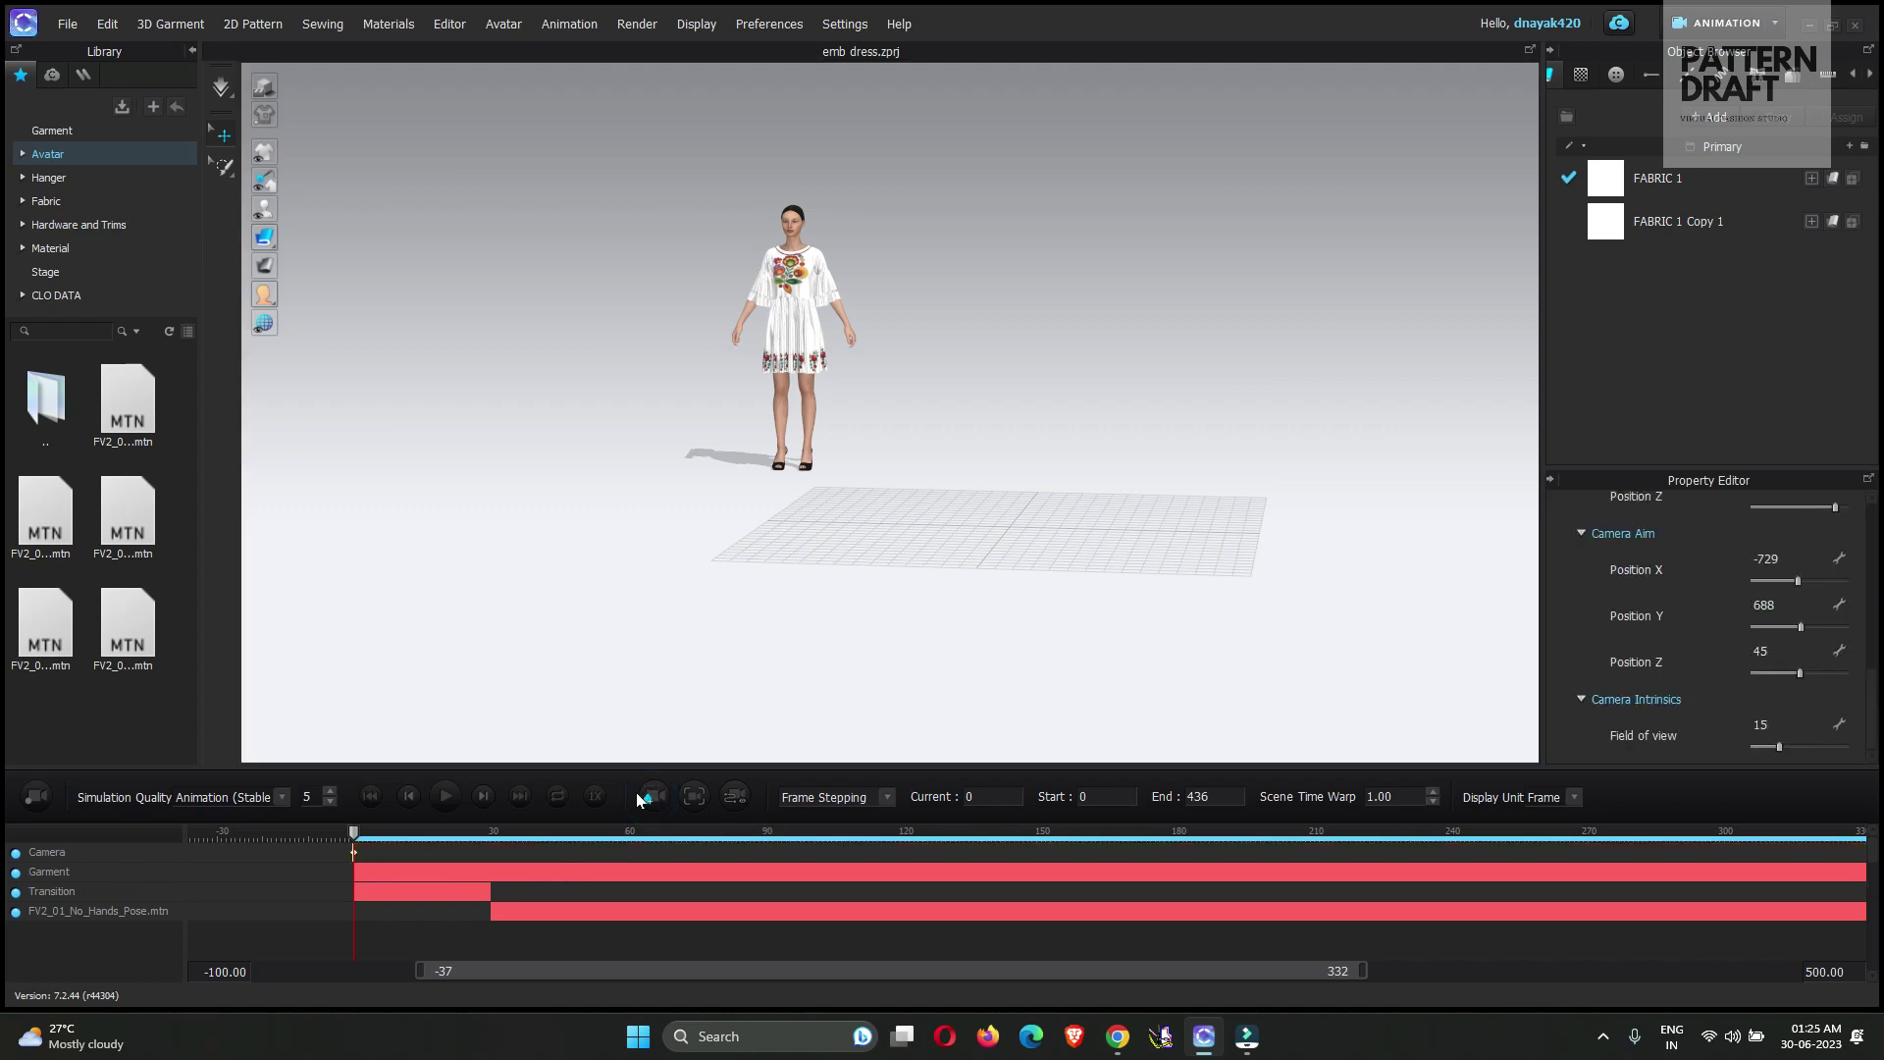
left_click(694, 796)
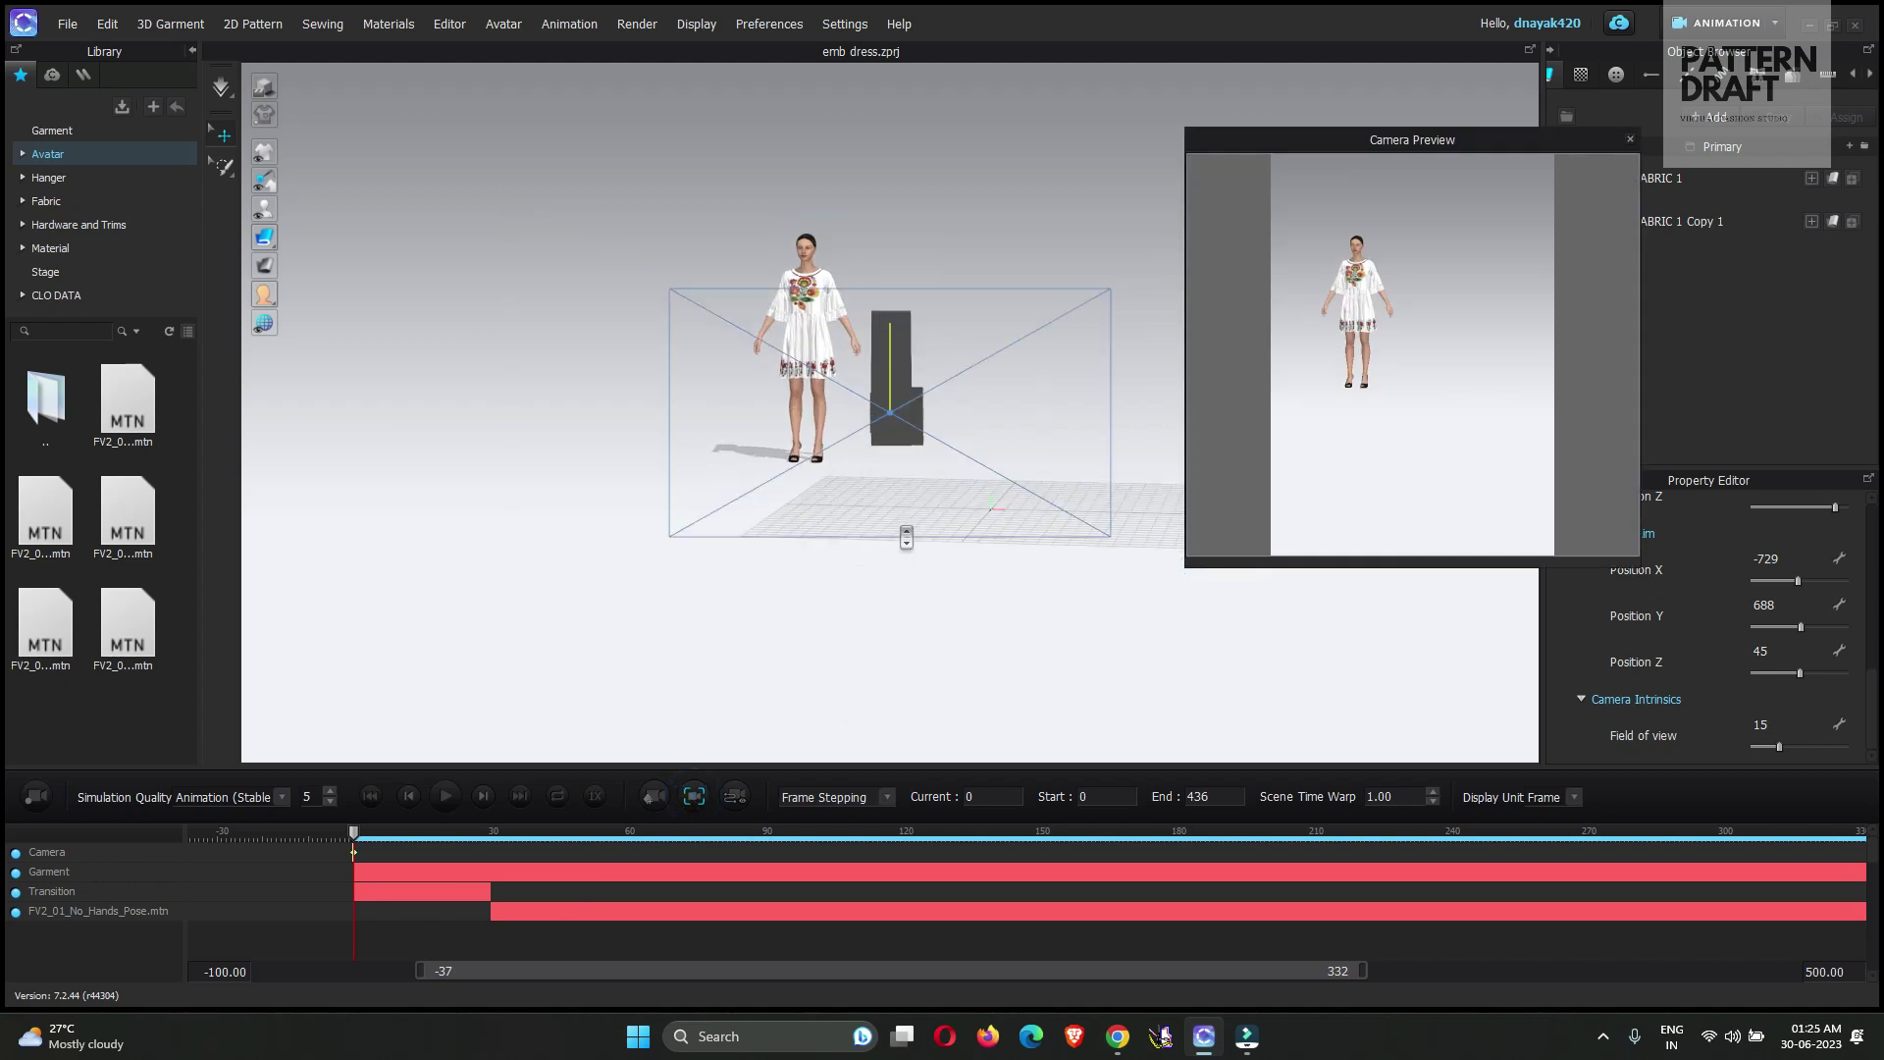
left_click_drag(1351, 142, 1482, 170)
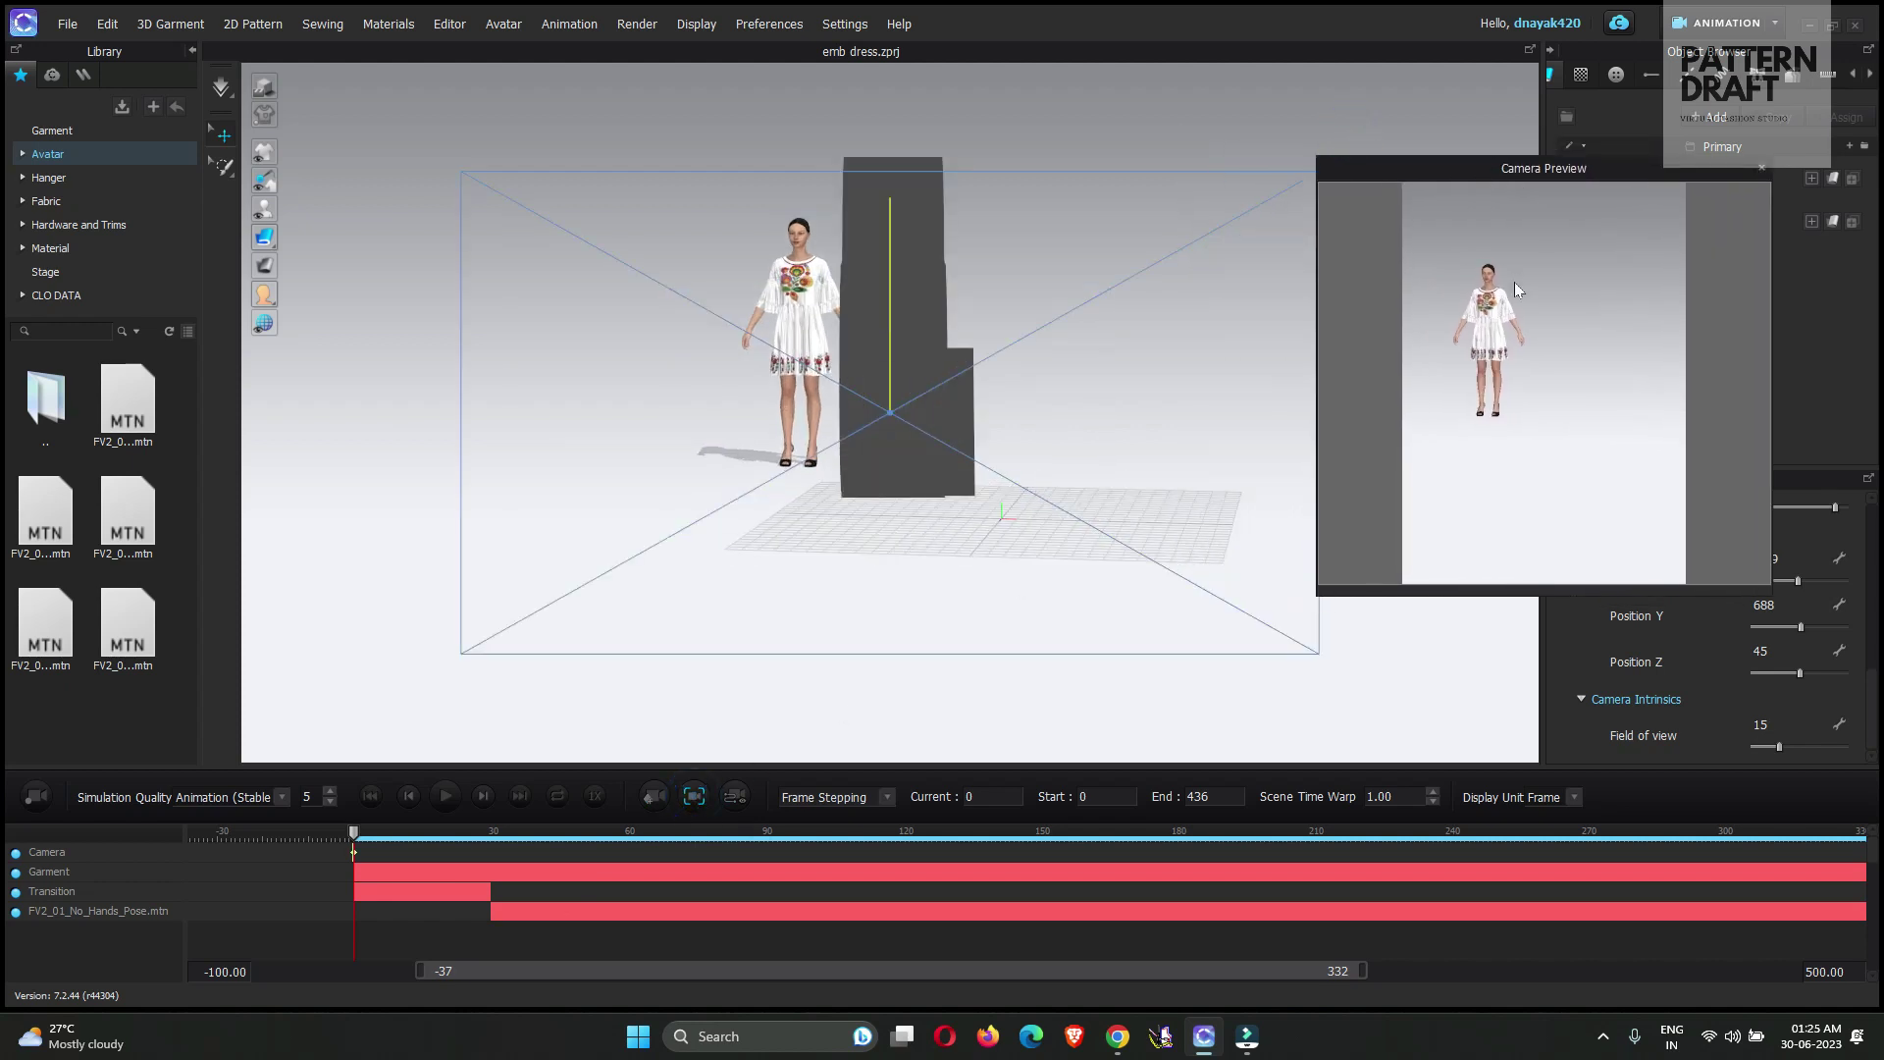
Examine the camera's position, frame and aim line in relation to the avatar in the 3D scene
right_click_drag(936, 471, 962, 483)
scroll(962, 484, "down", 3)
middle_click_drag(963, 484, 516, 438)
scroll(942, 454, "down", 2)
mouse_move(828, 504)
right_mouse_down()
mouse_move(770, 539)
mouse_move(821, 533)
right_mouse_up()
scroll(825, 535, "down", 3)
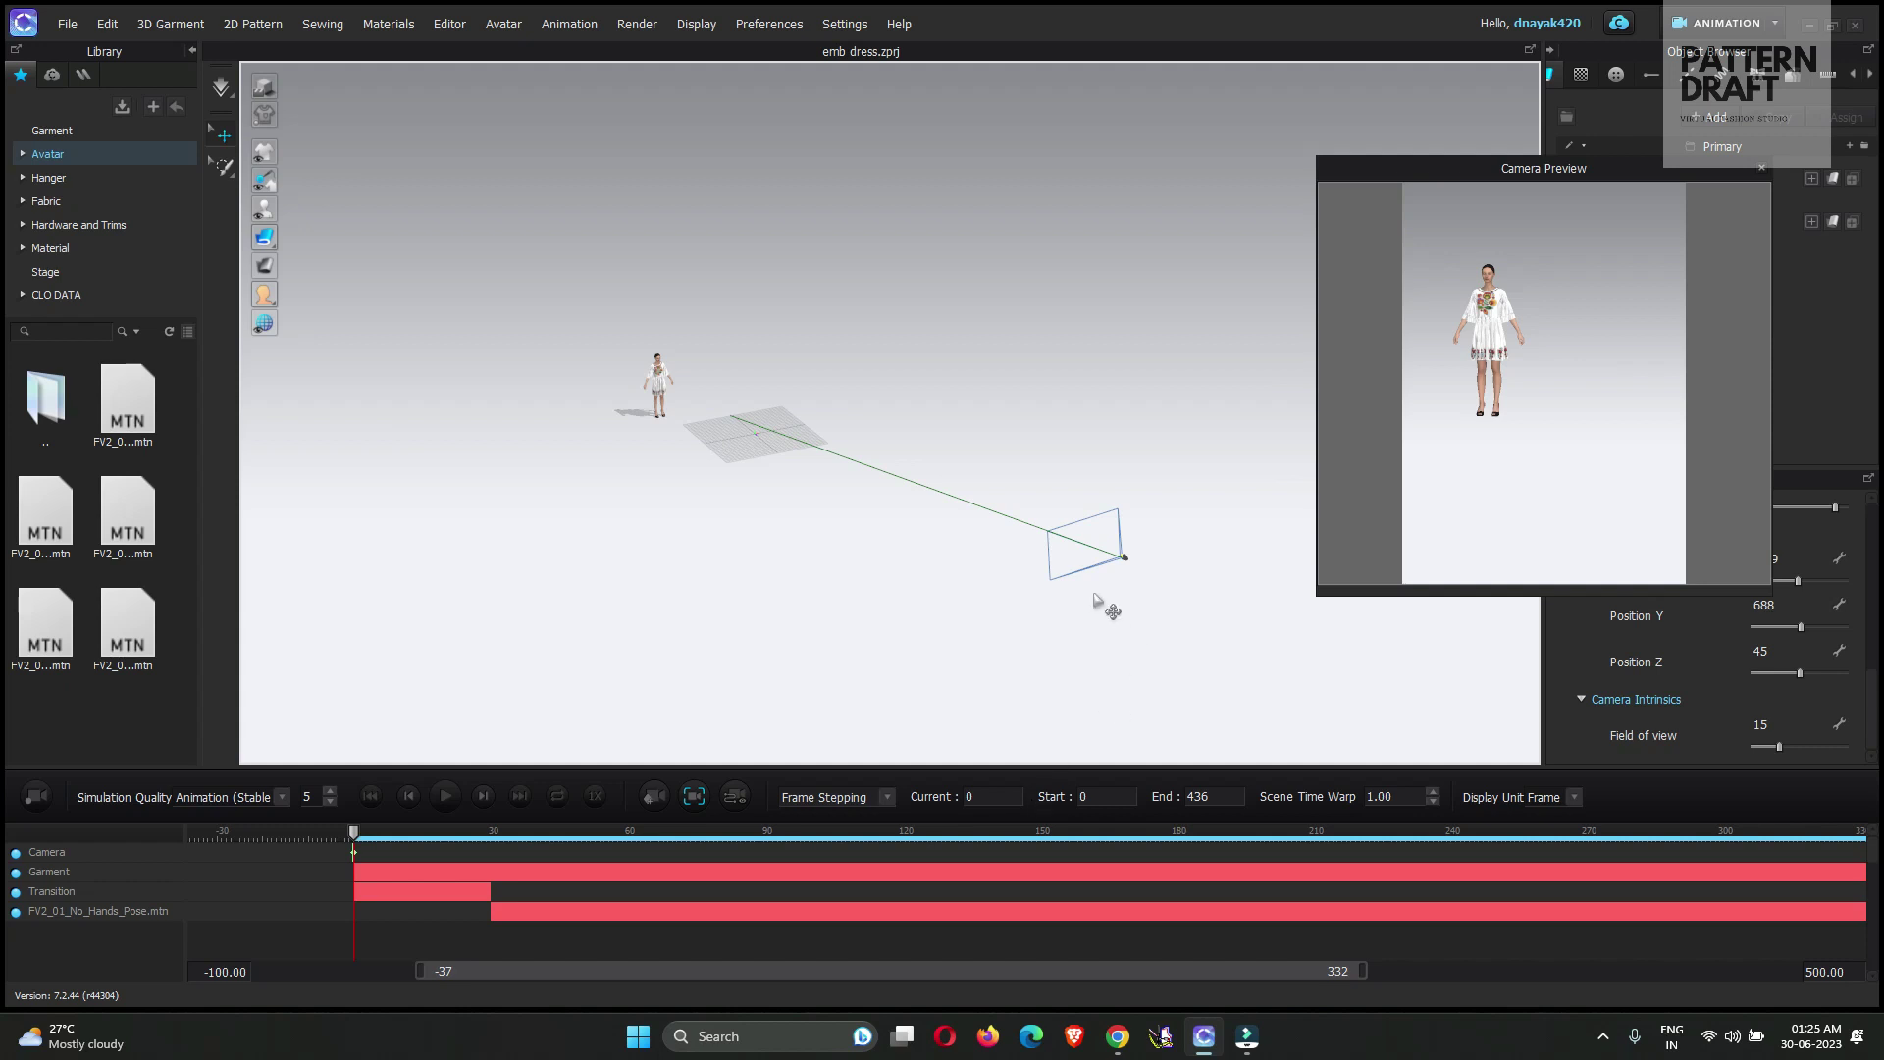
middle_click_drag(1107, 609, 1063, 597)
mouse_move(1063, 598)
right_mouse_down()
mouse_move(1018, 585)
mouse_move(1055, 579)
right_mouse_up()
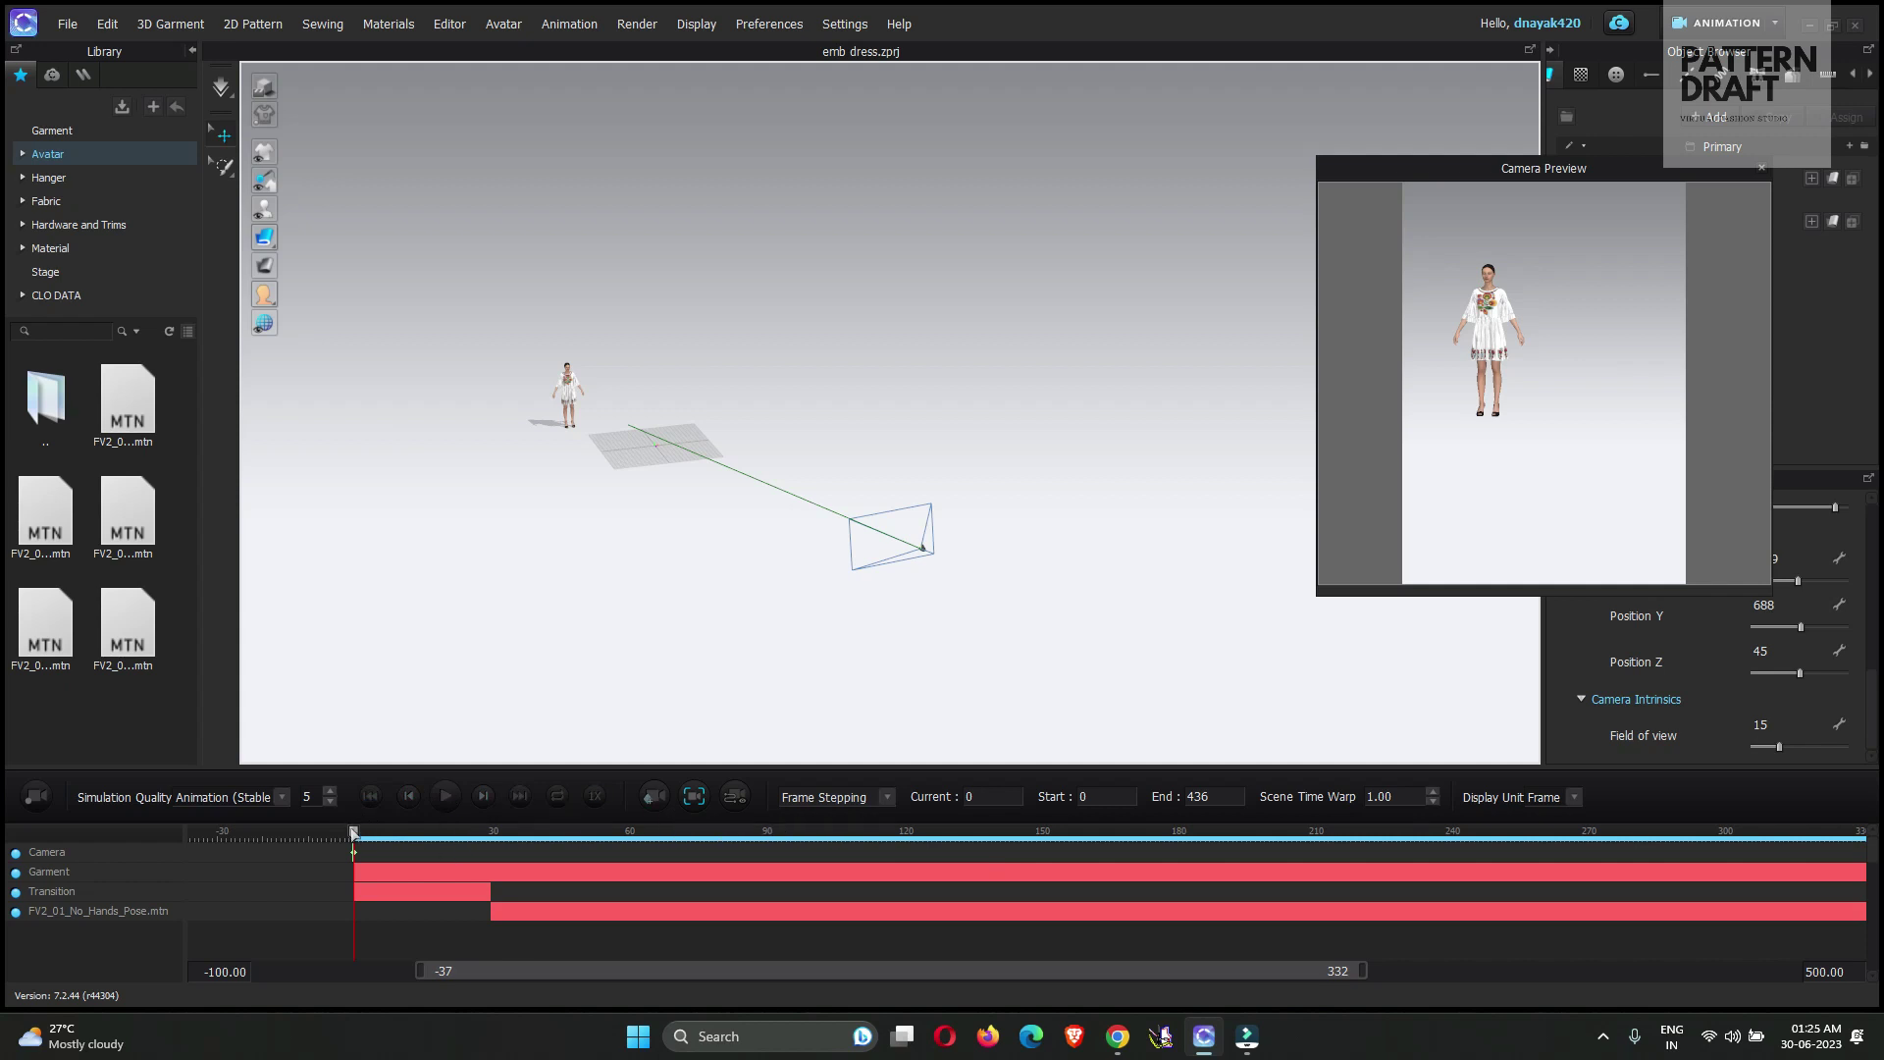
Scrub the animation to frame 158 to check the camera framing and return to the first frame
left_click_drag(353, 832, 1073, 846)
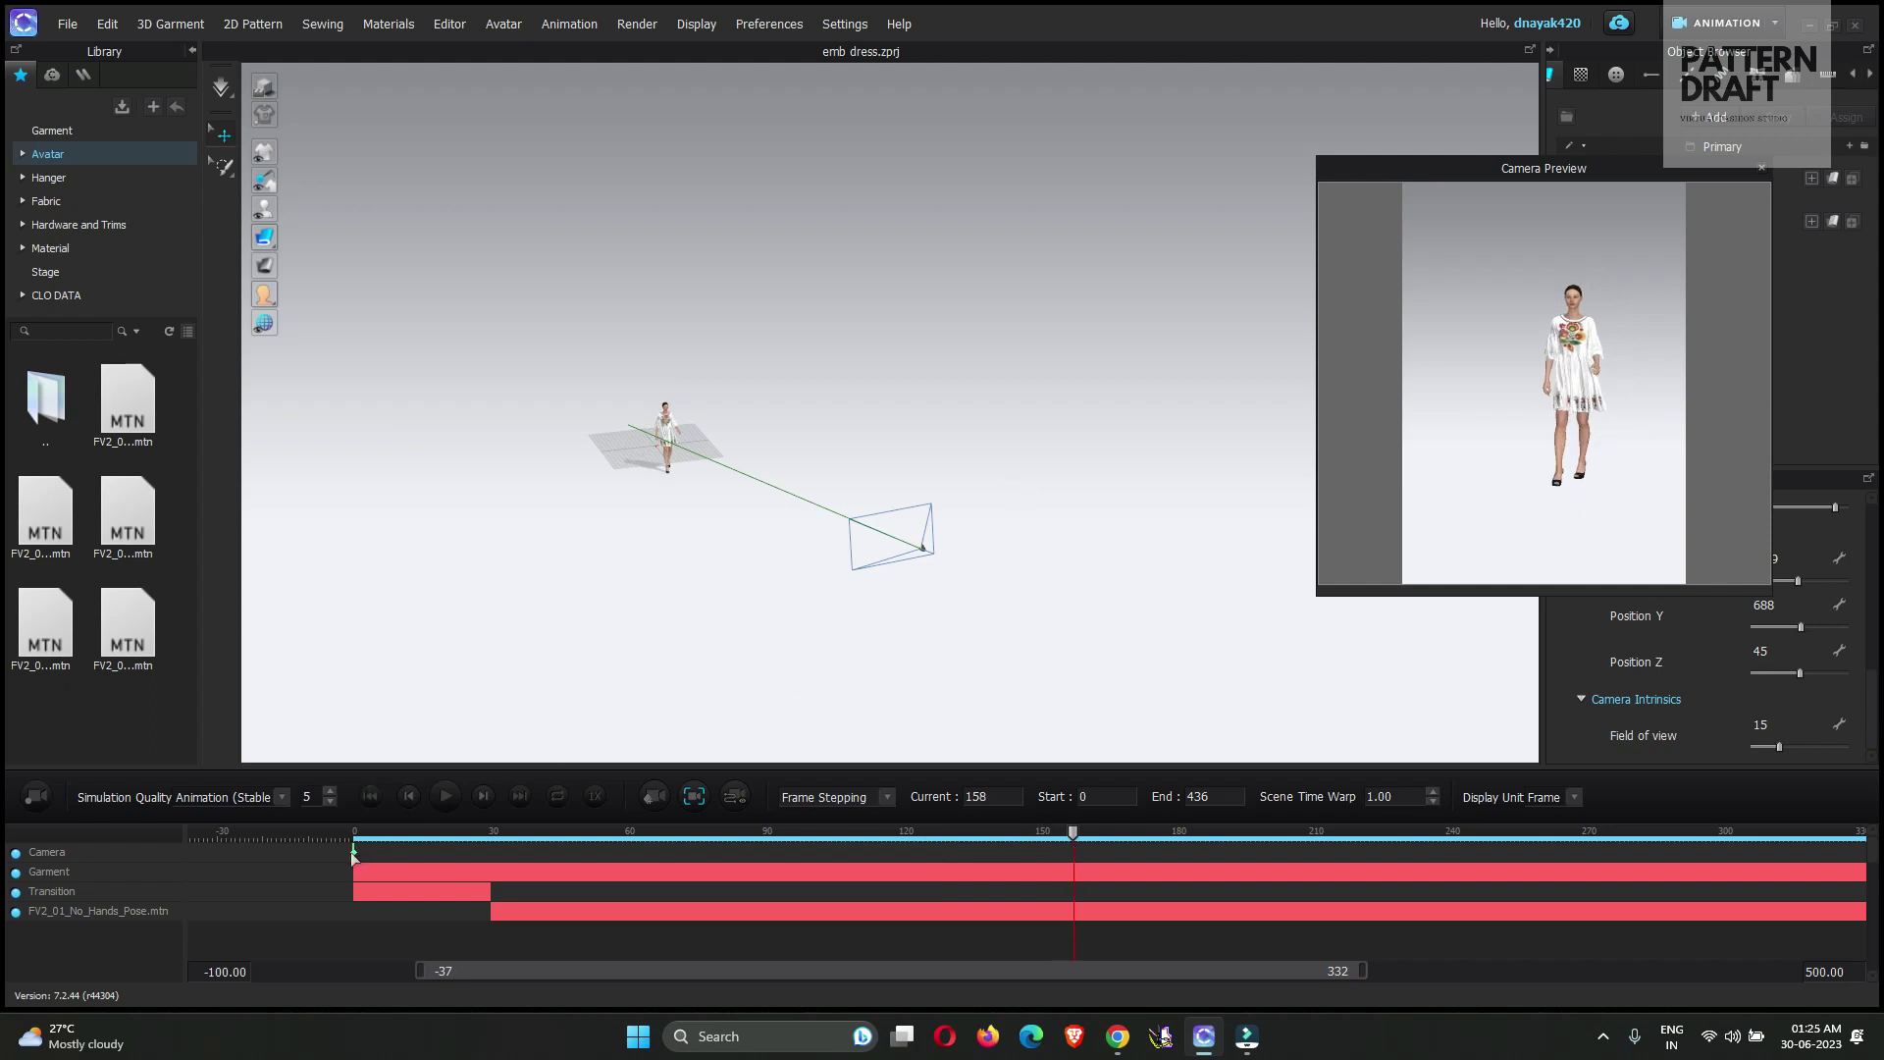
left_click(372, 797)
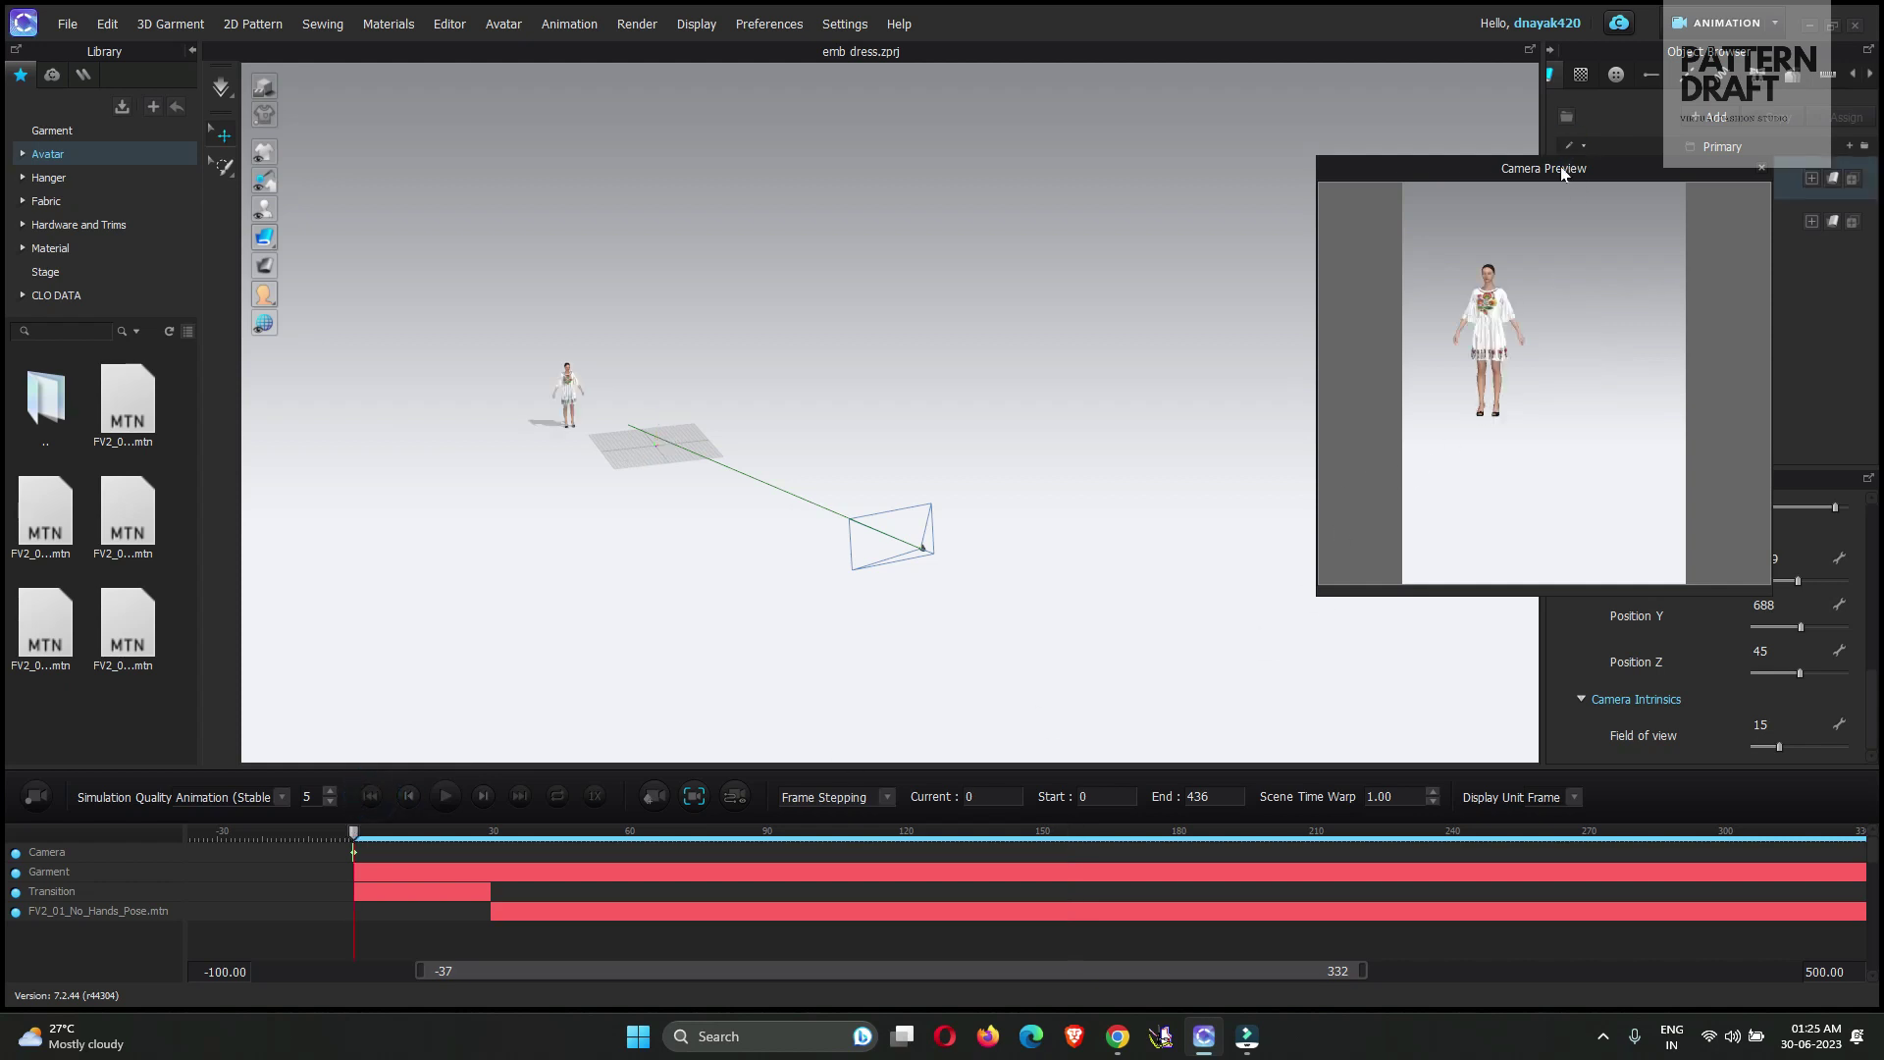
left_click_drag(1567, 164, 1499, 186)
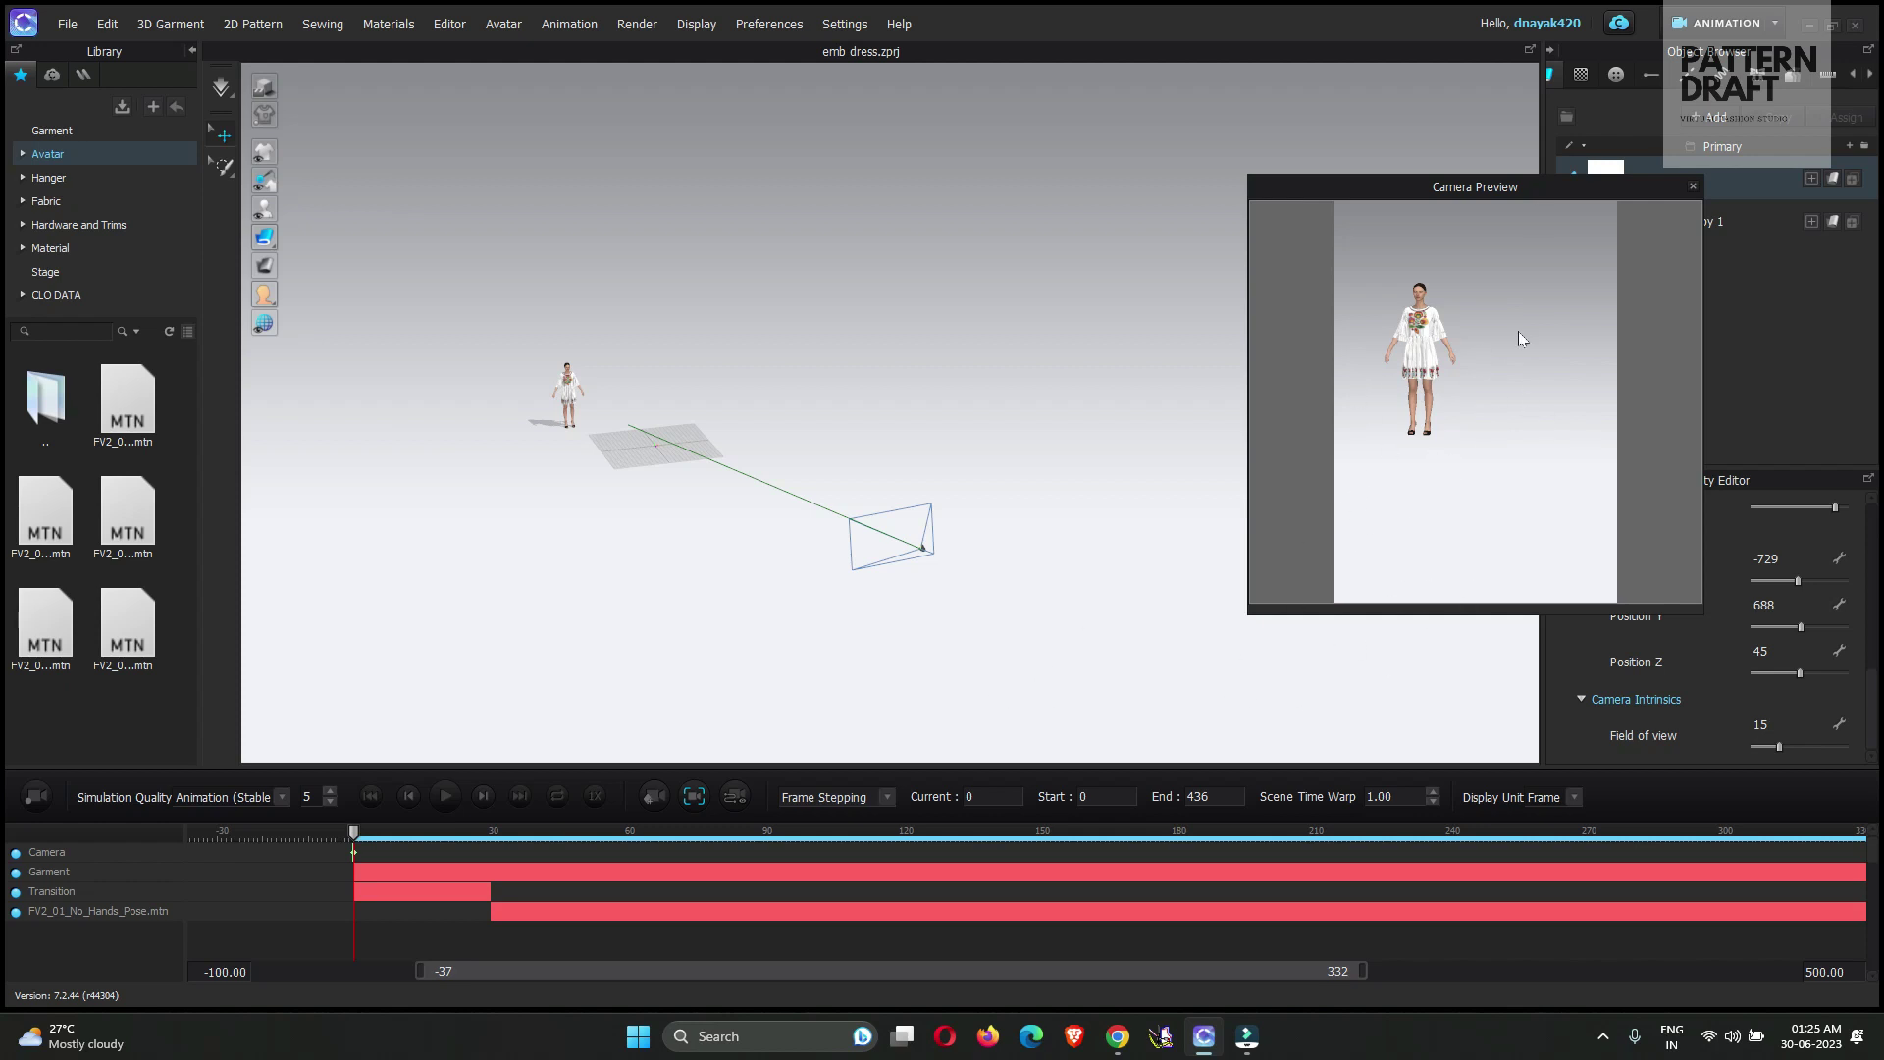
Move the camera's aim back toward the avatar to a Z position of about -2249
left_click(921, 550)
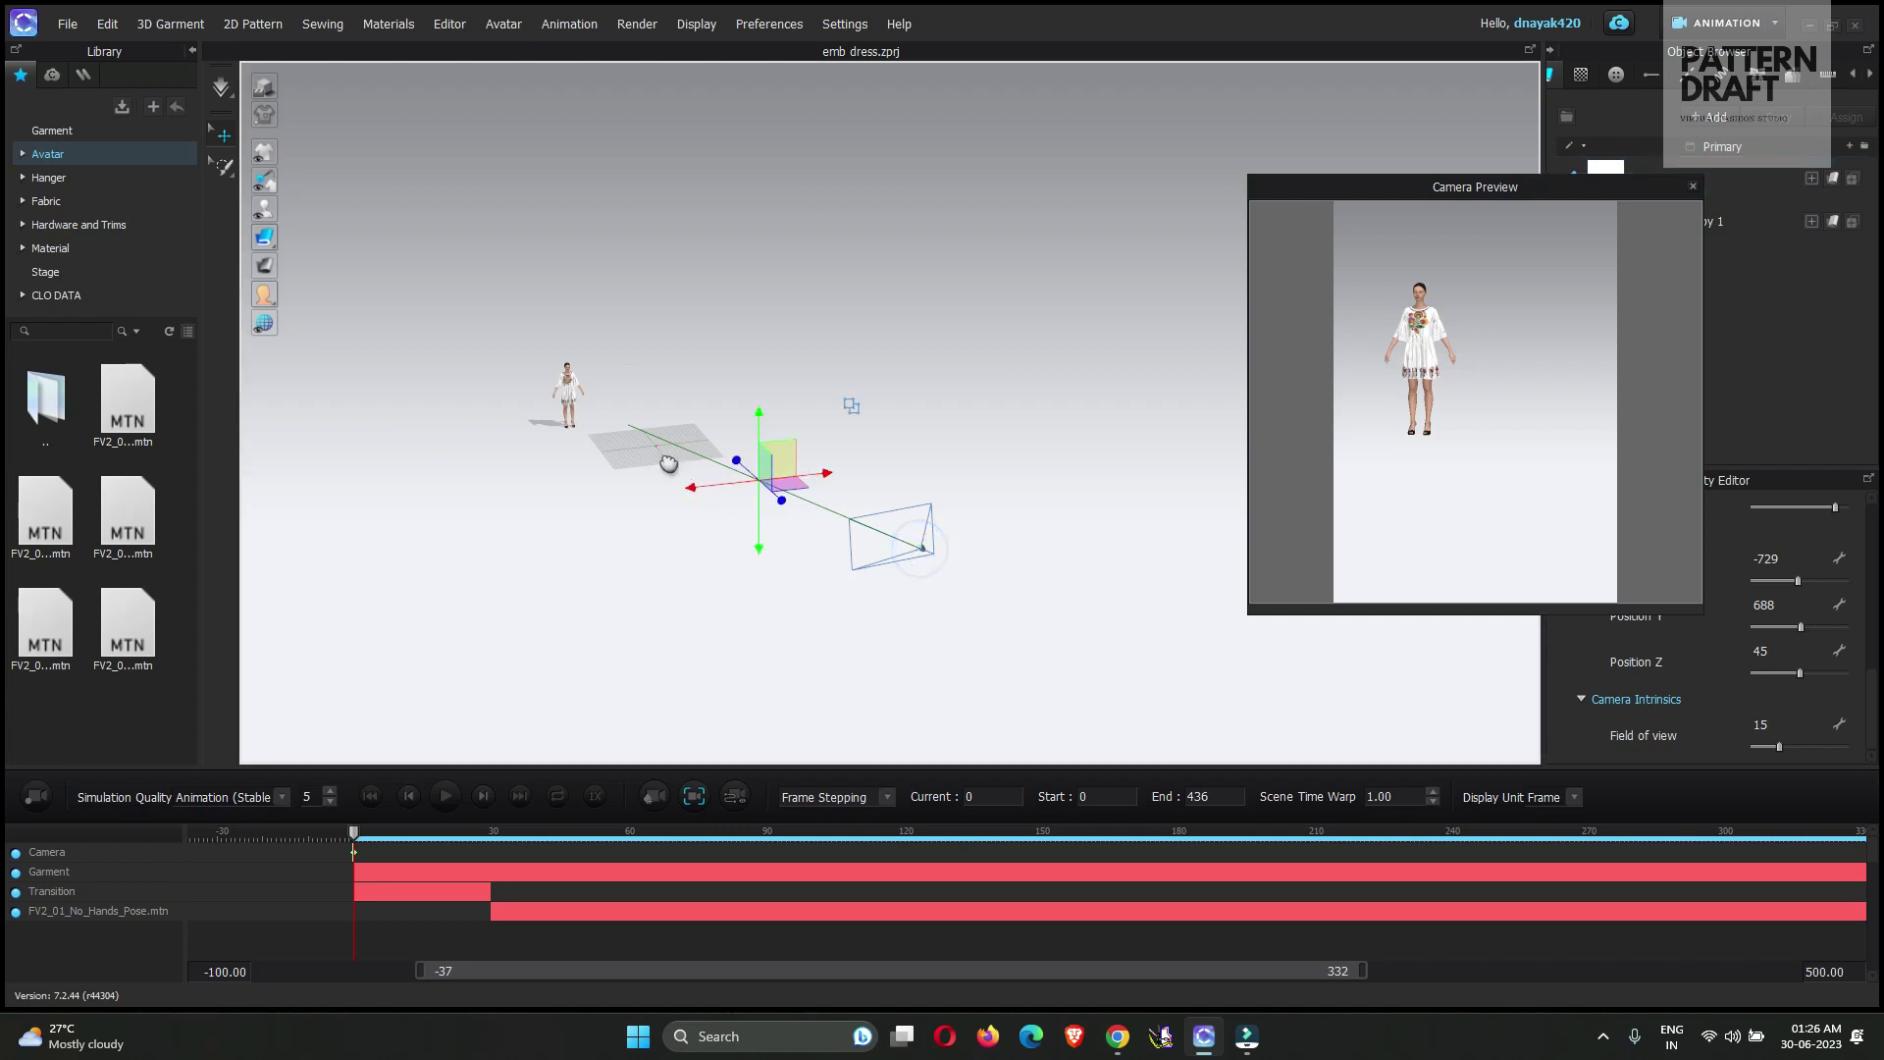
middle_click_drag(901, 461, 911, 499)
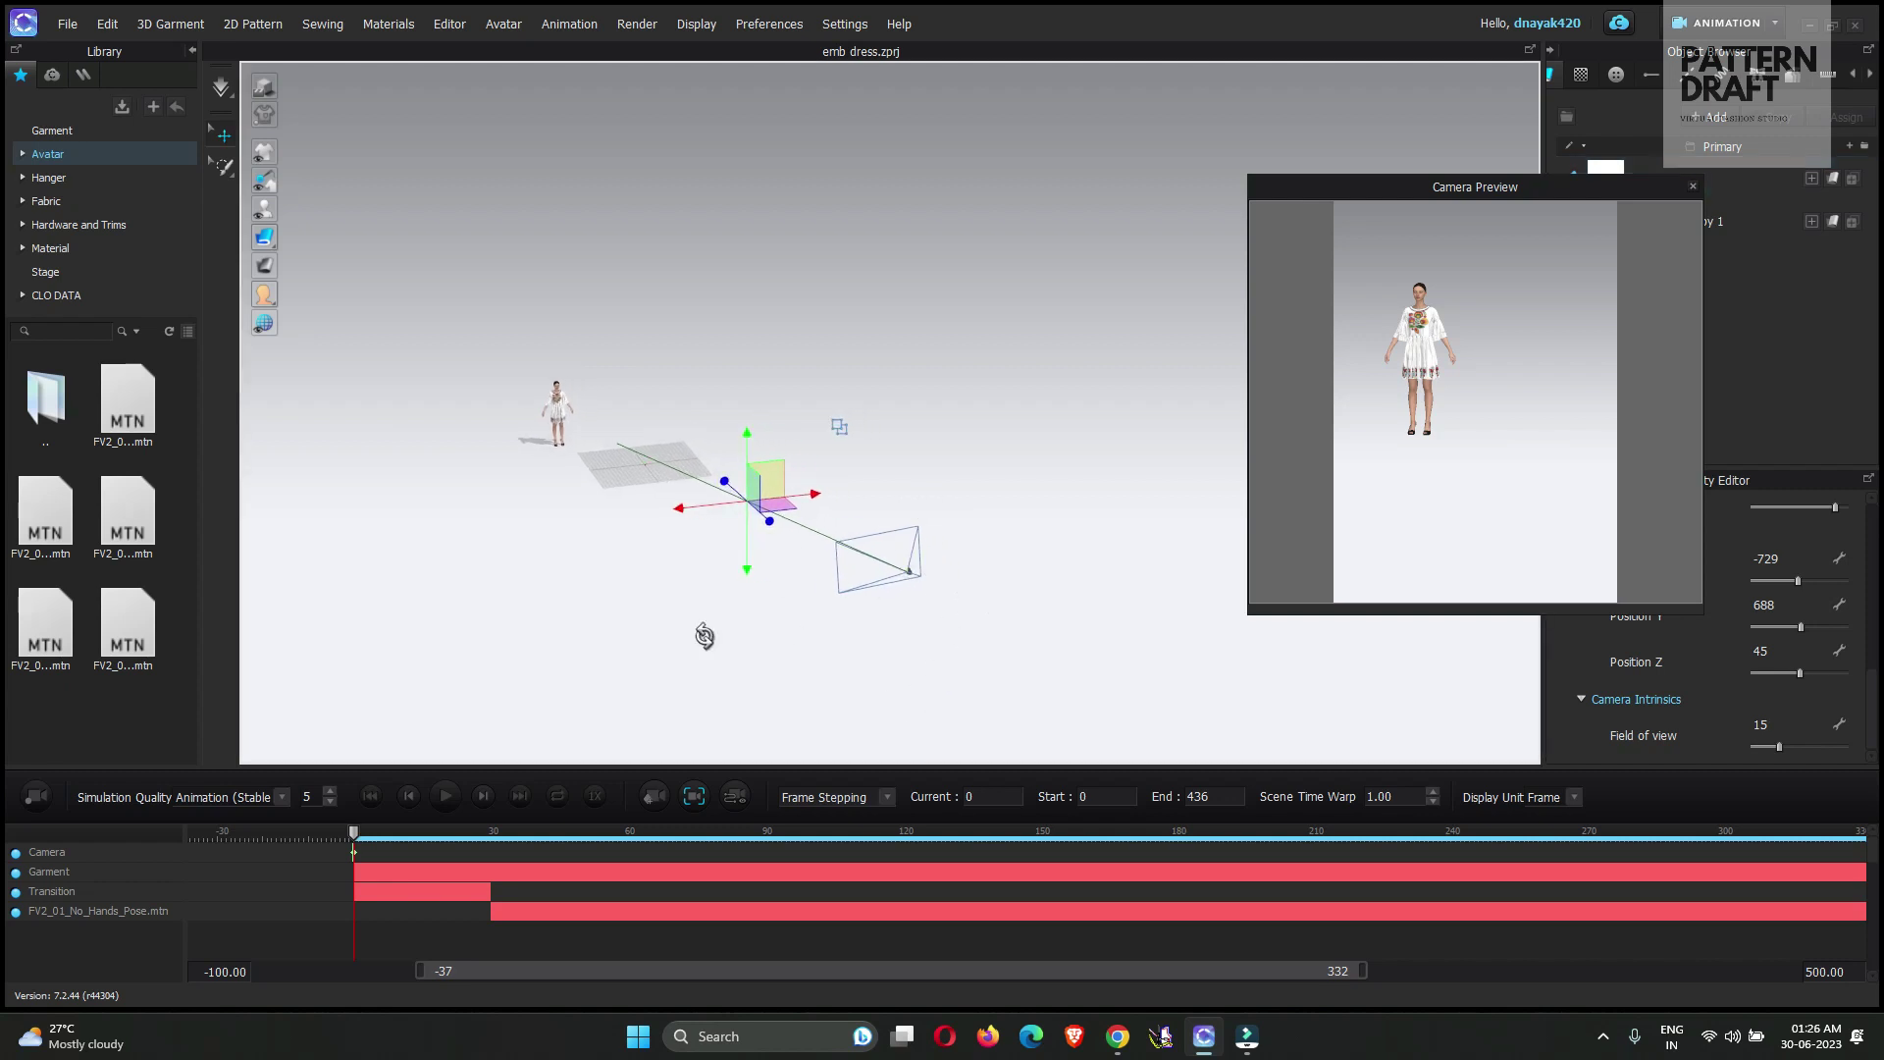
right_click_drag(705, 636, 836, 636)
scroll(684, 448, "up", 6)
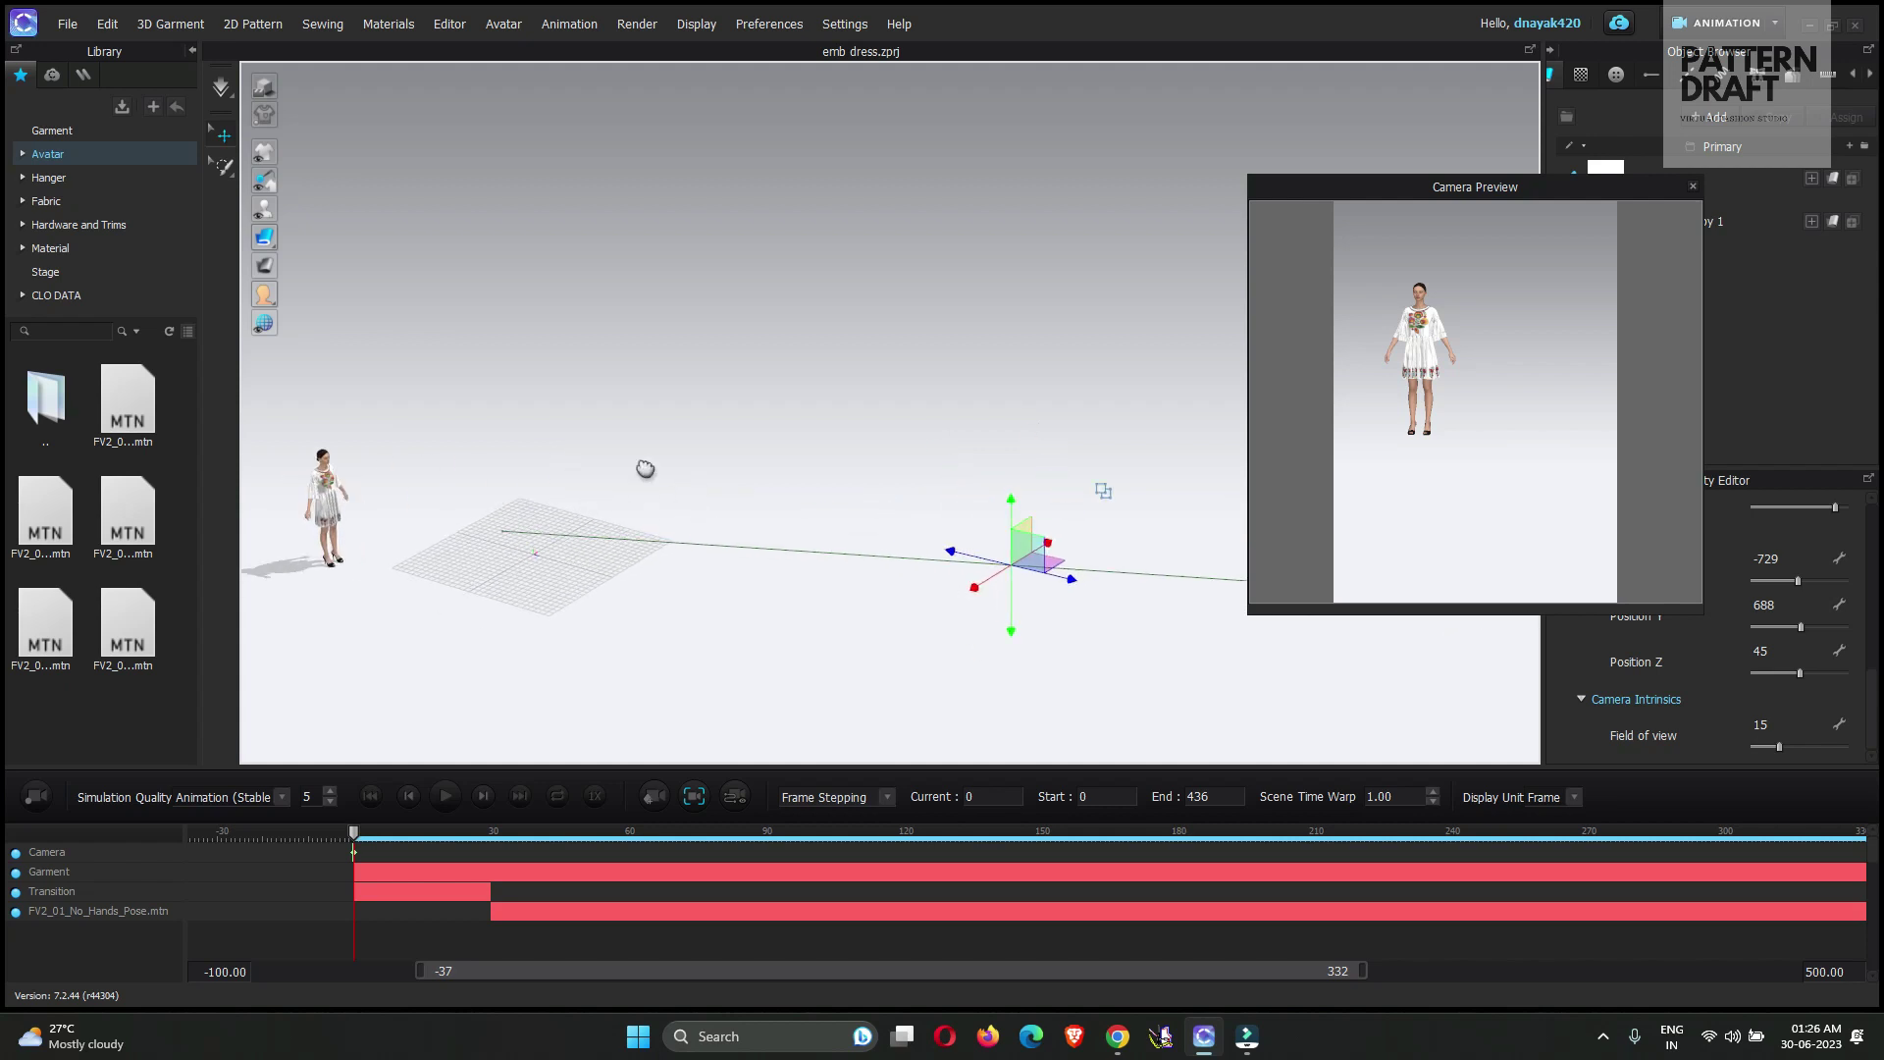
right_click_drag(479, 486, 757, 531)
left_click_drag(748, 518, 622, 433)
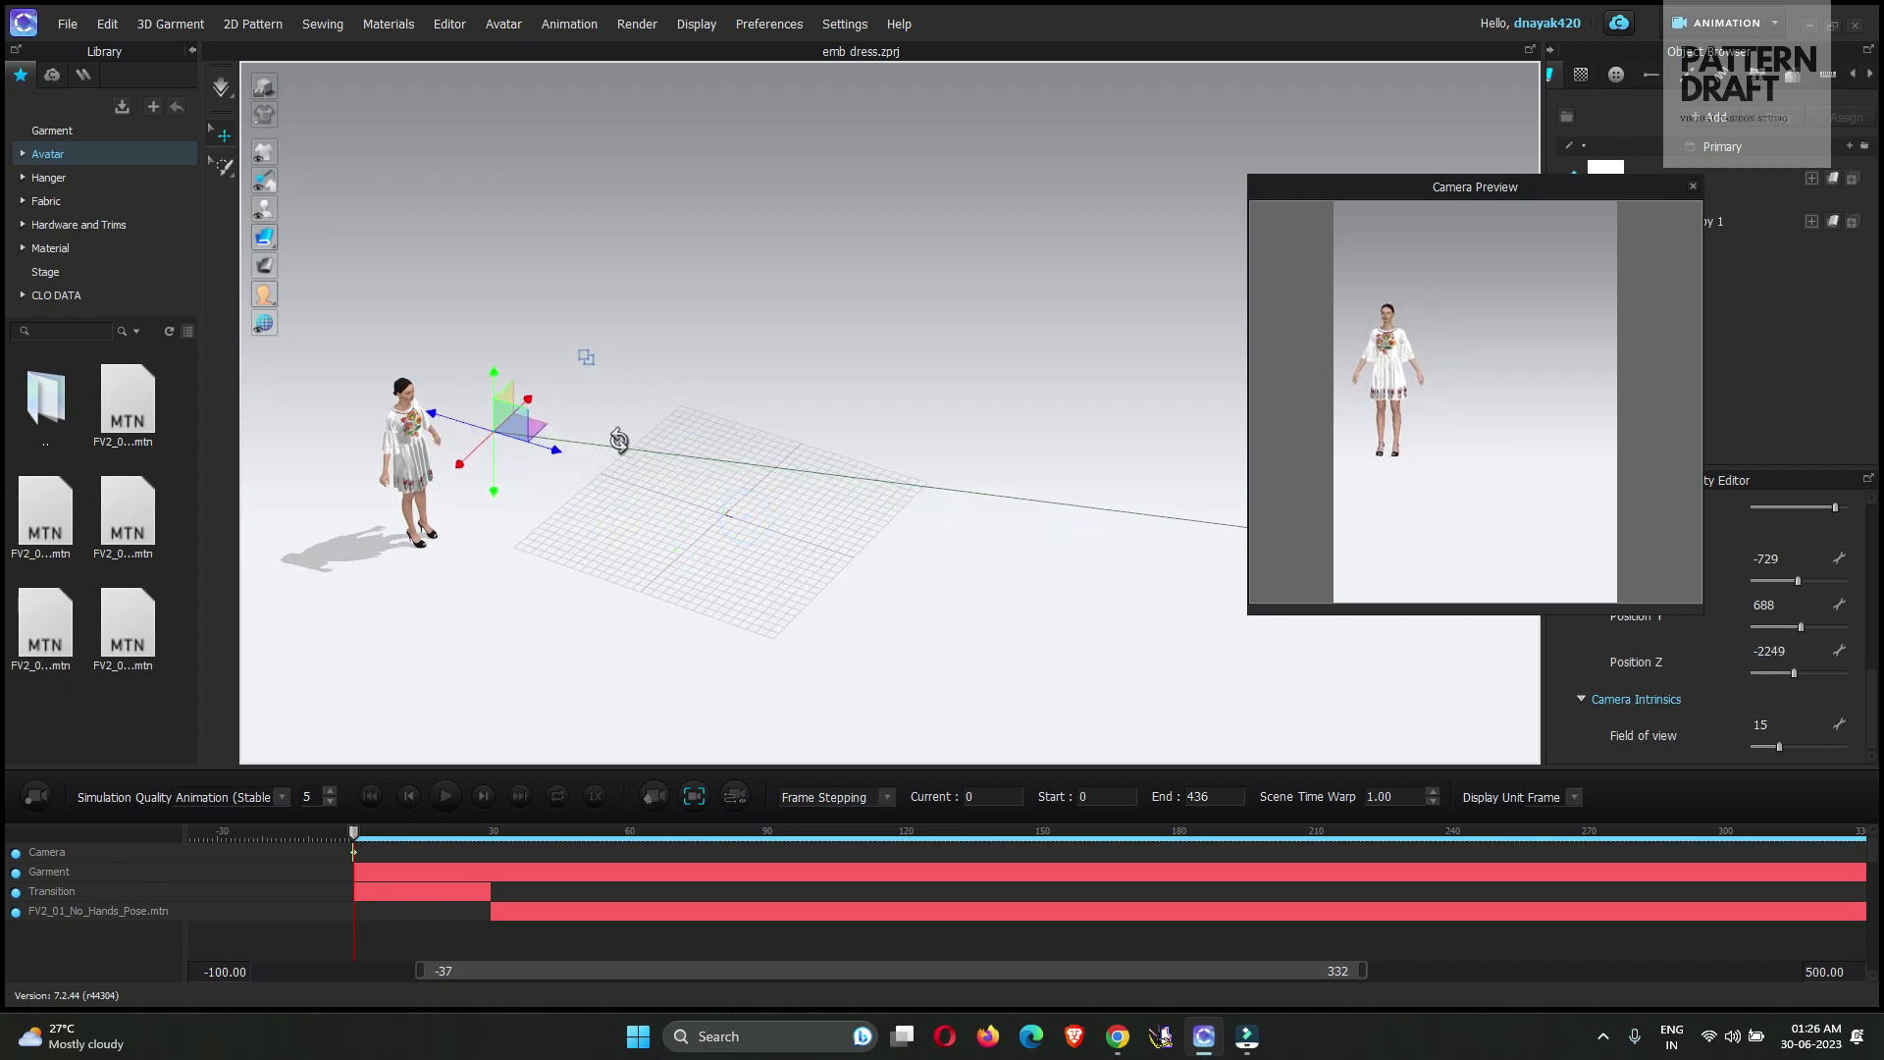
Shift the camera's aim sideways onto the avatar, to an X position of about -1959
right_click_drag(623, 433, 811, 443)
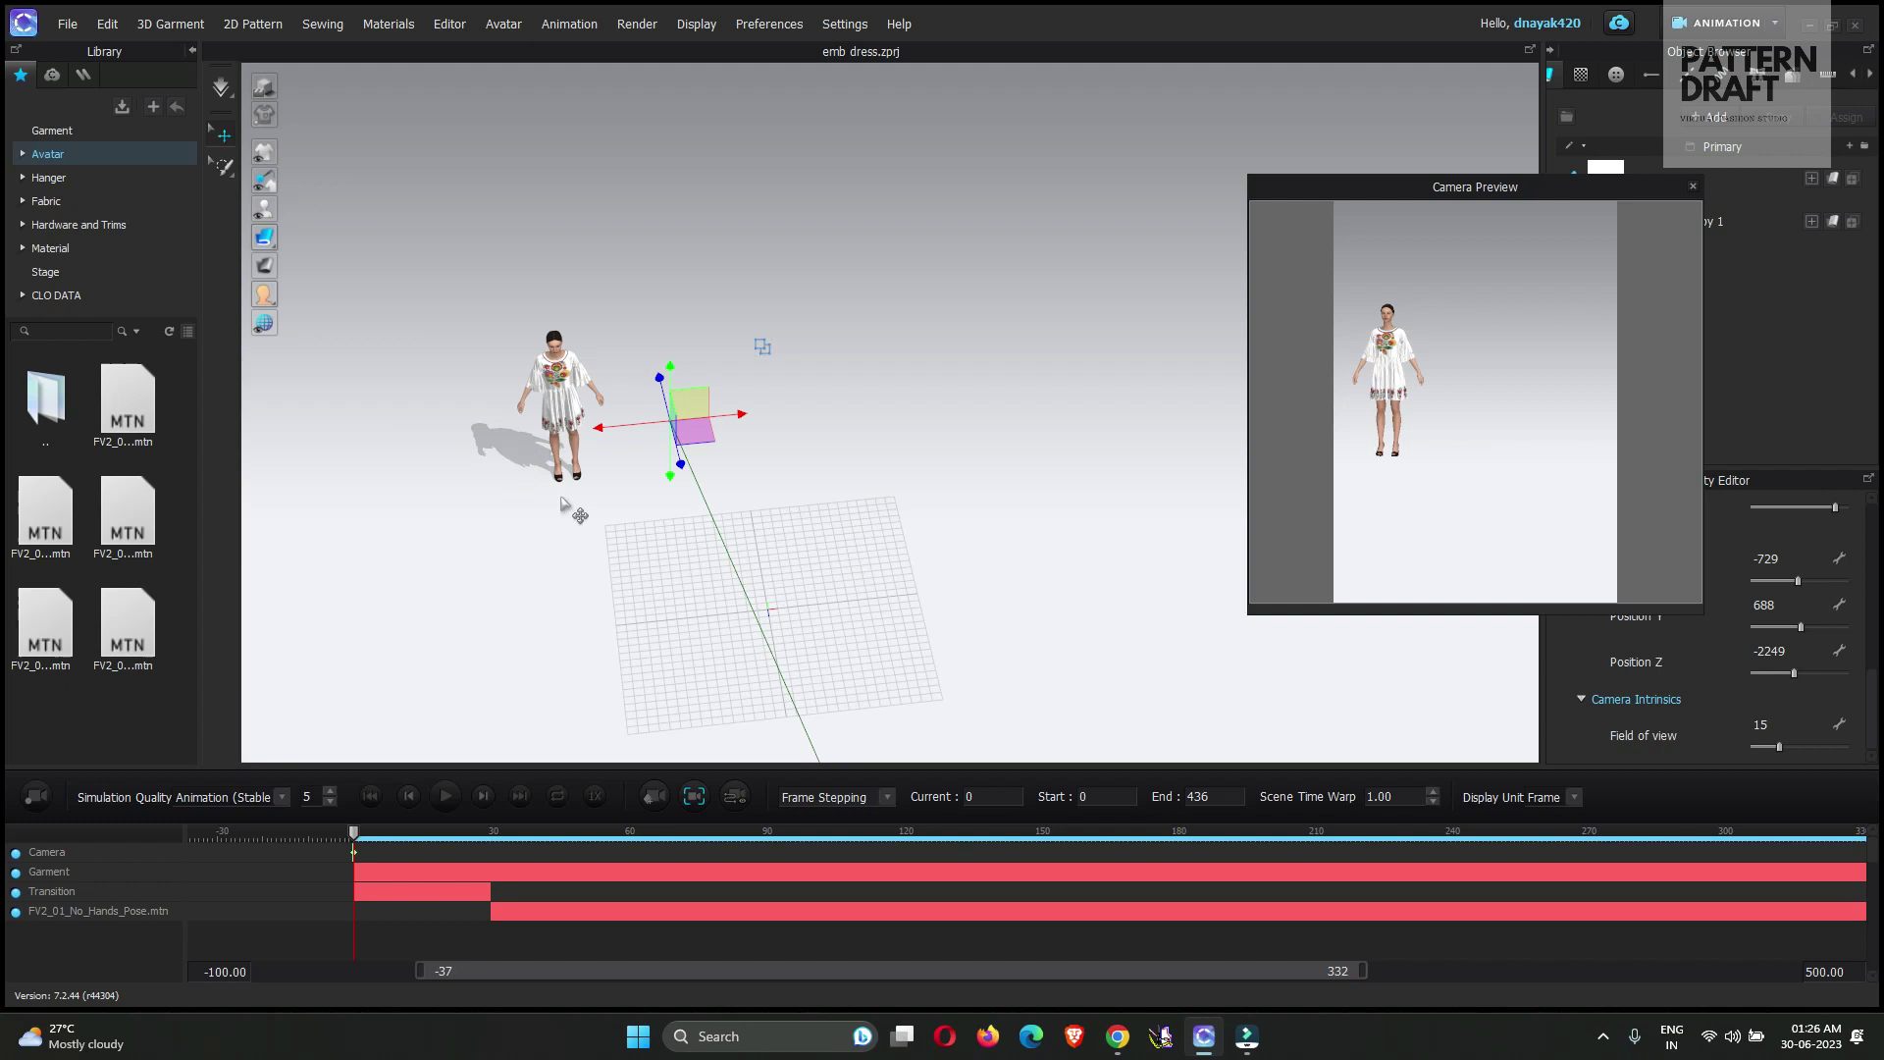
left_click(771, 424)
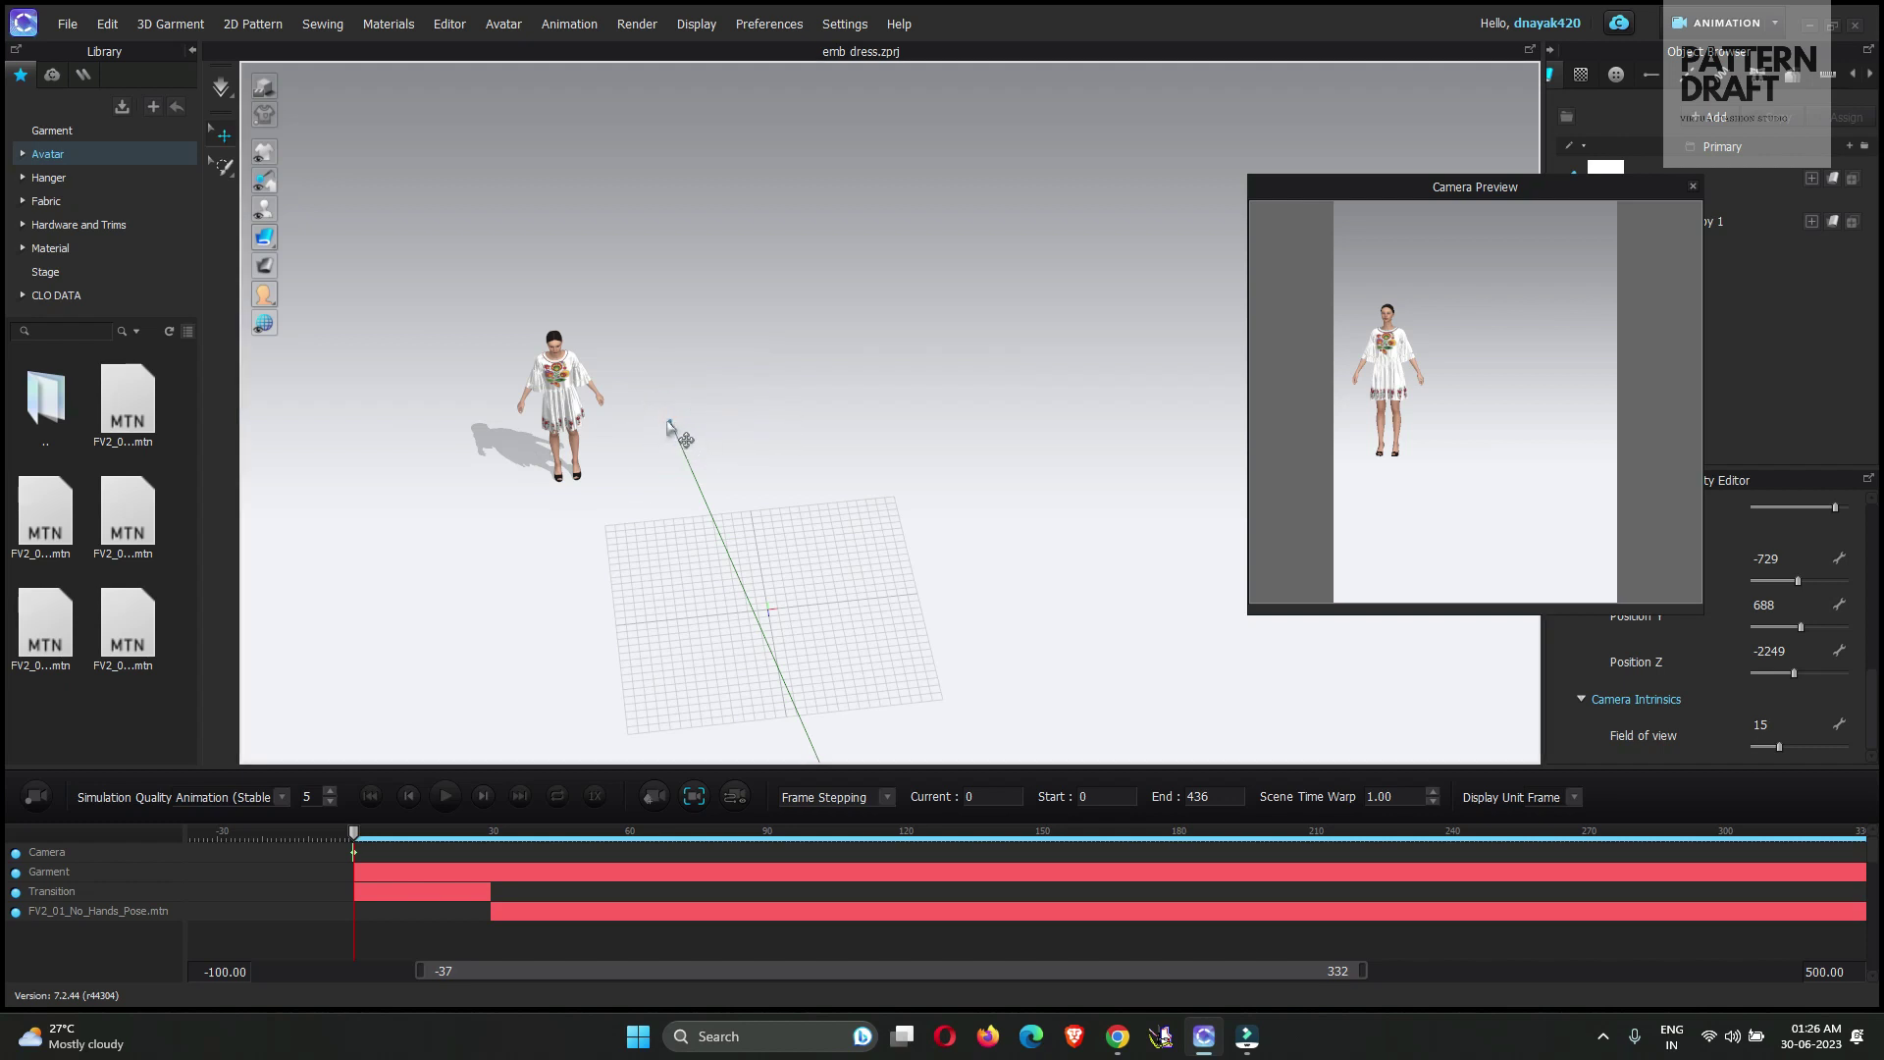
left_click_drag(719, 412, 530, 492)
right_click_drag(530, 493, 651, 425)
scroll(652, 425, "up", 3)
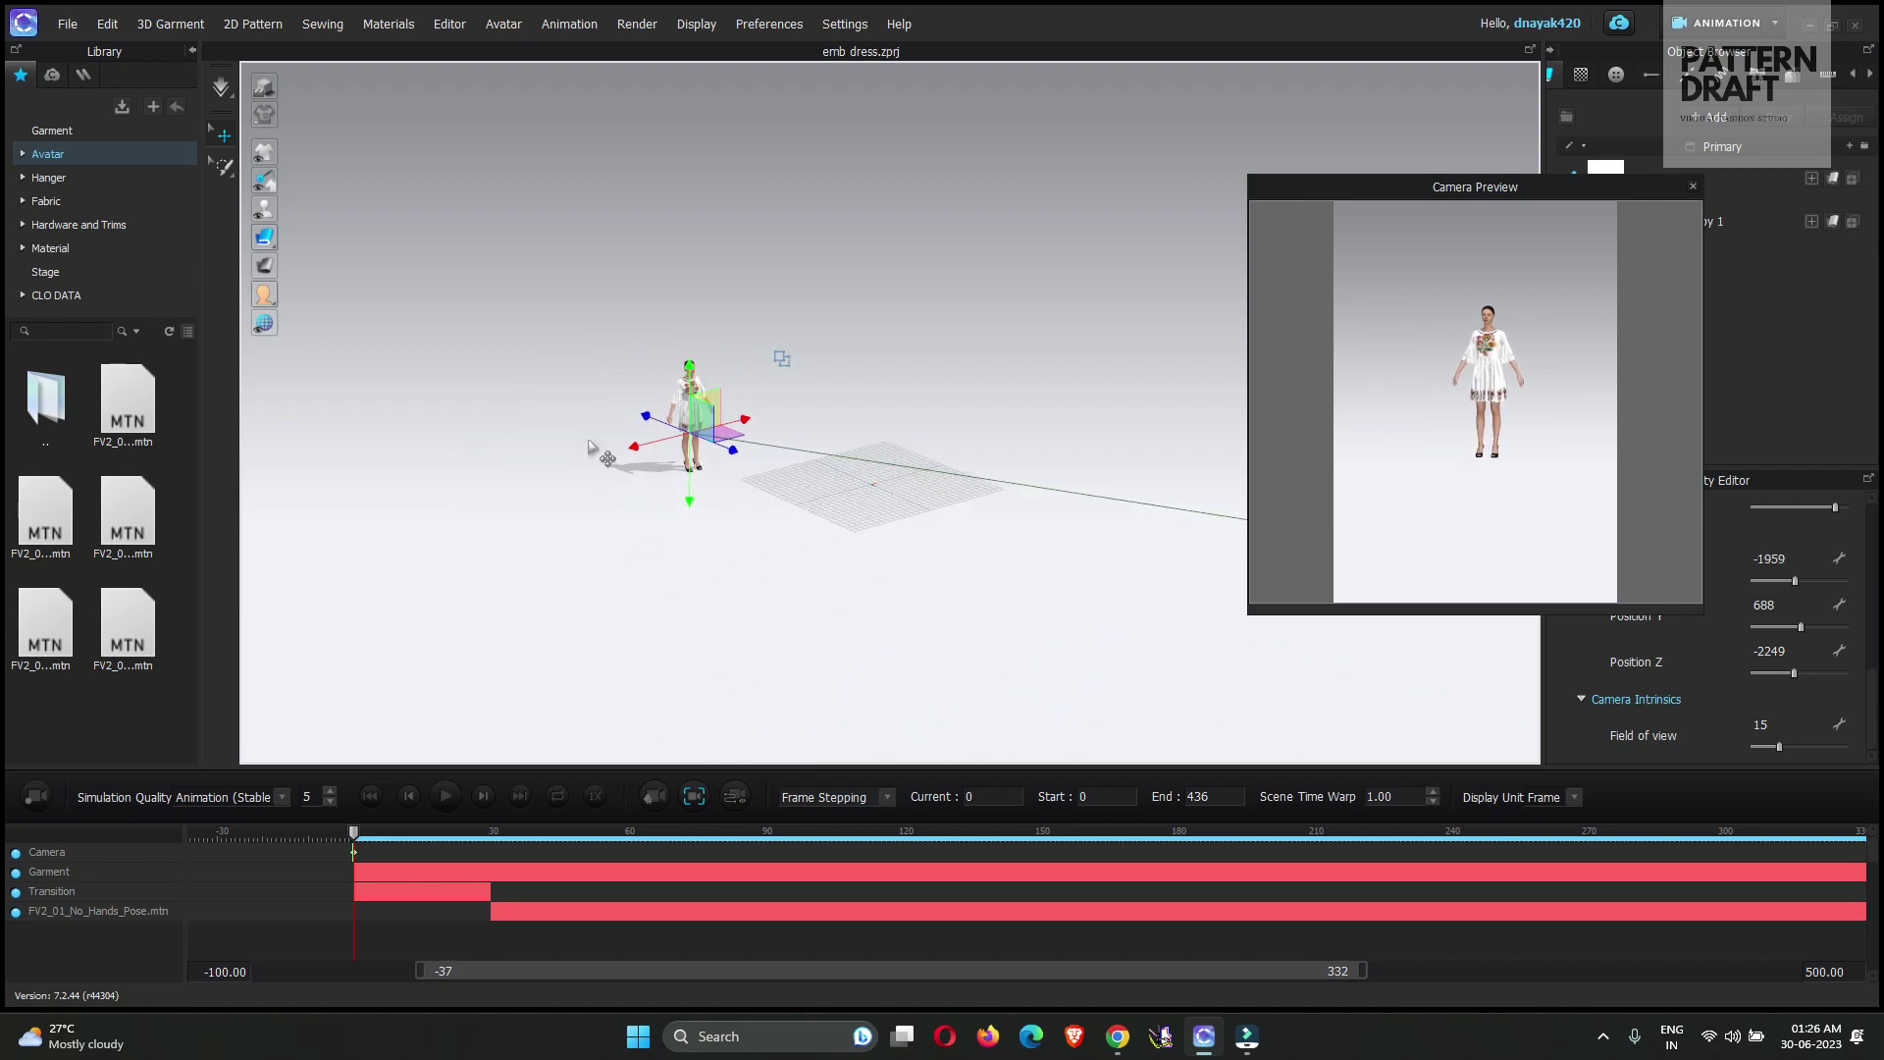
scroll(652, 425, "down", 5)
middle_click_drag(651, 425, 1065, 403)
scroll(1065, 403, "down", 4)
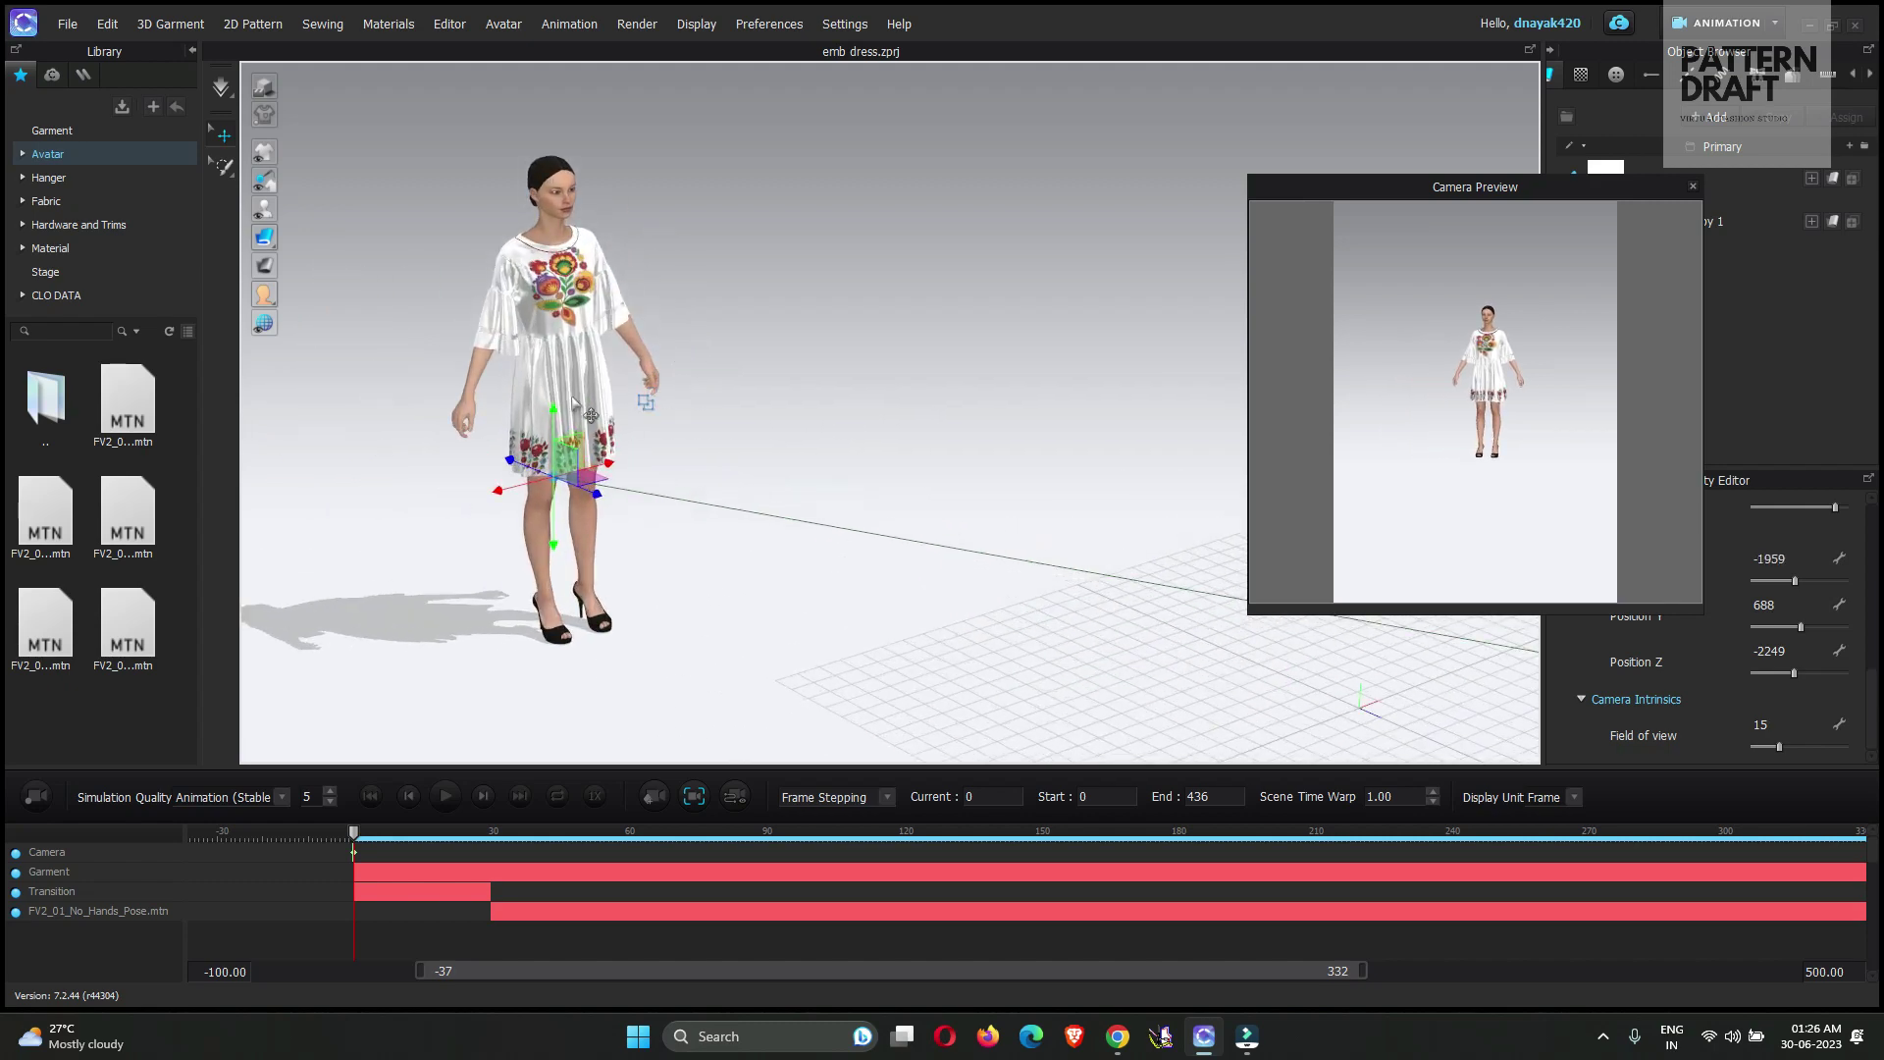
Raise the camera's aim on the dress to a Y position of about 951 and move the camera closer, squarely facing the avatar
left_click_drag(554, 404, 621, 384)
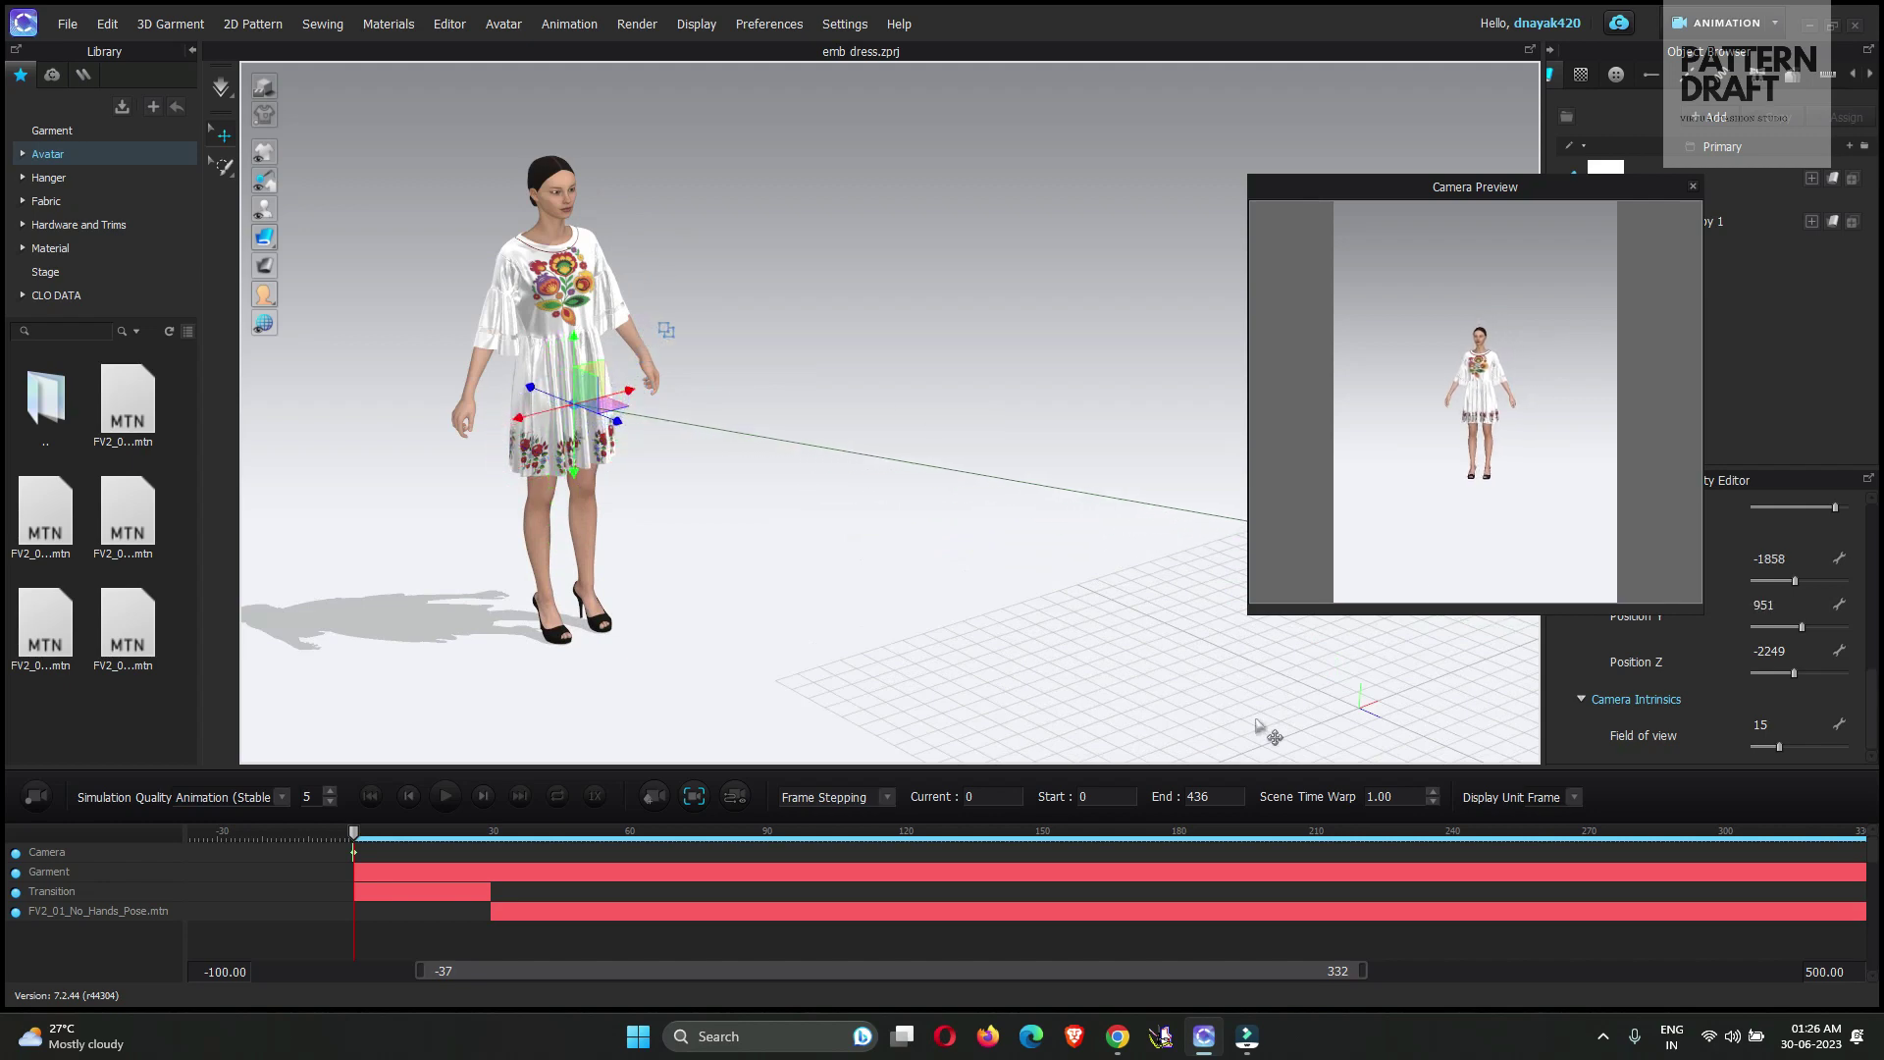
scroll(1010, 636, "up", 5)
middle_click_drag(1007, 550, 535, 505)
scroll(1044, 546, "up", 5)
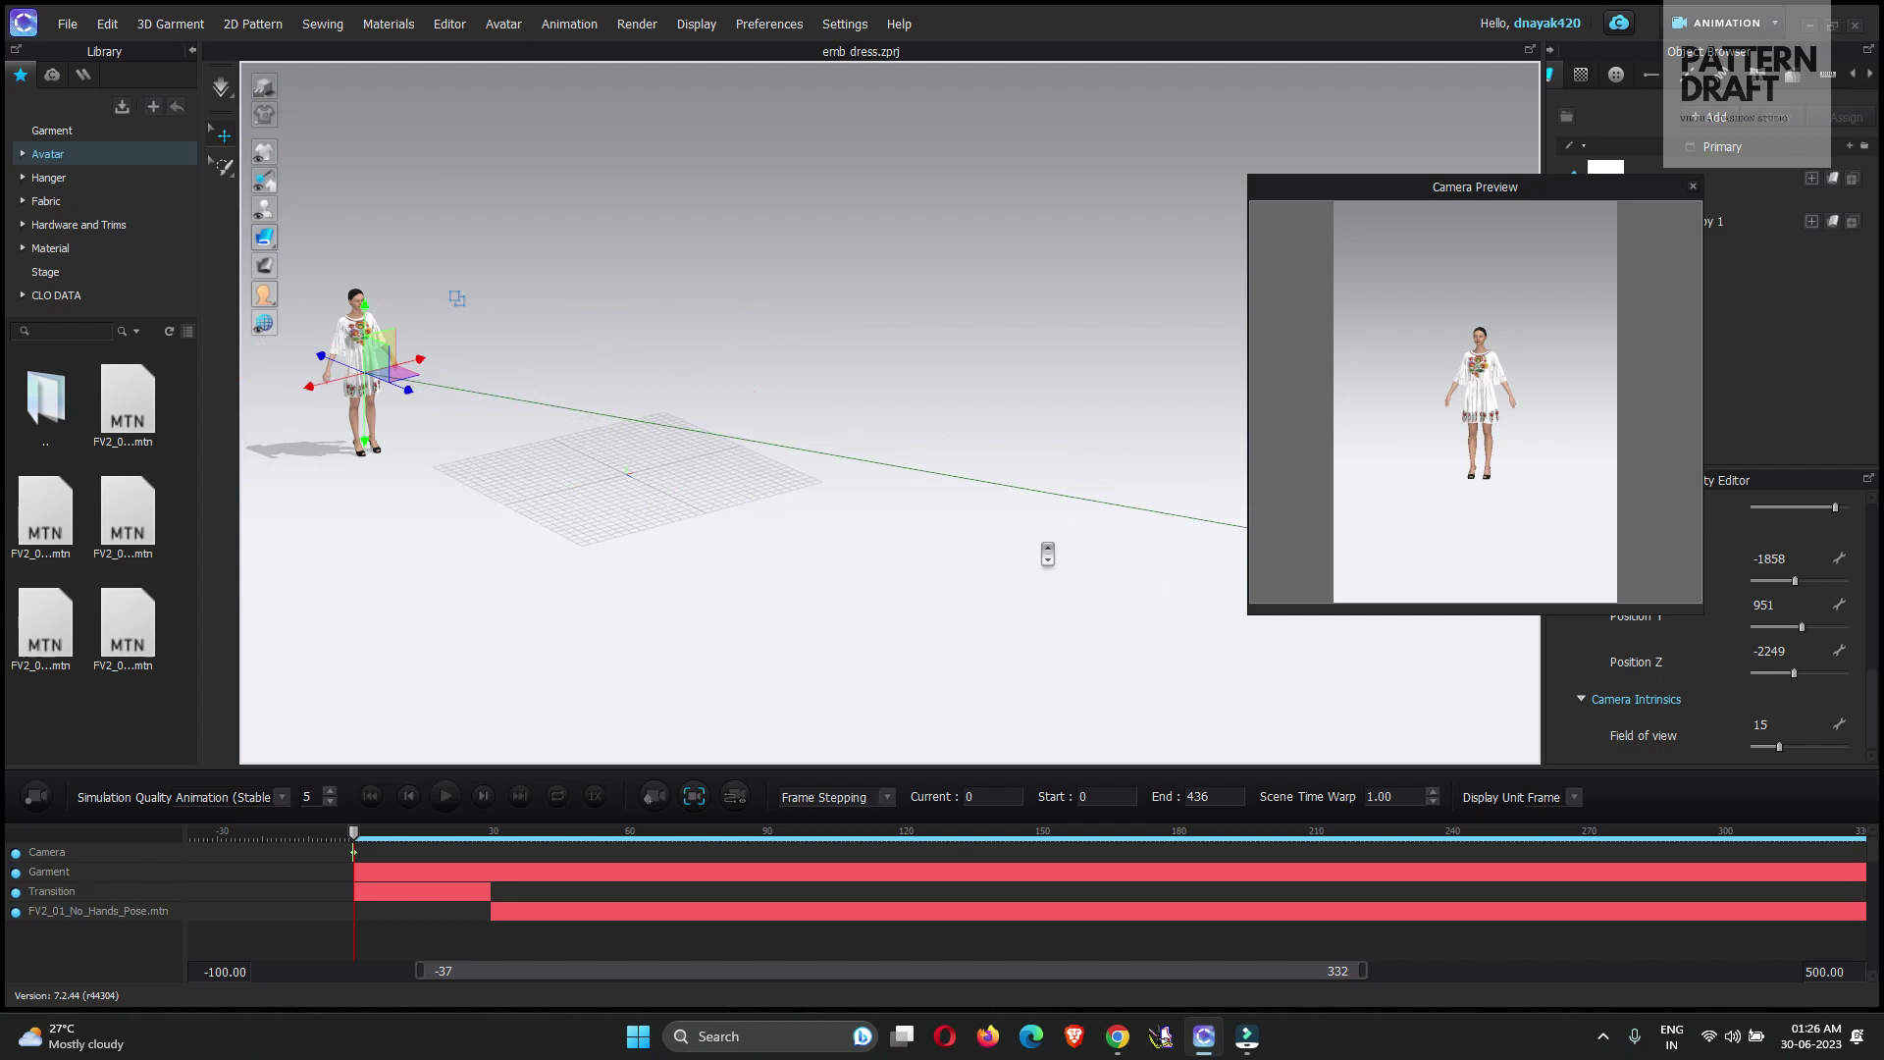
right_click_drag(1044, 545, 776, 669)
left_click(972, 658)
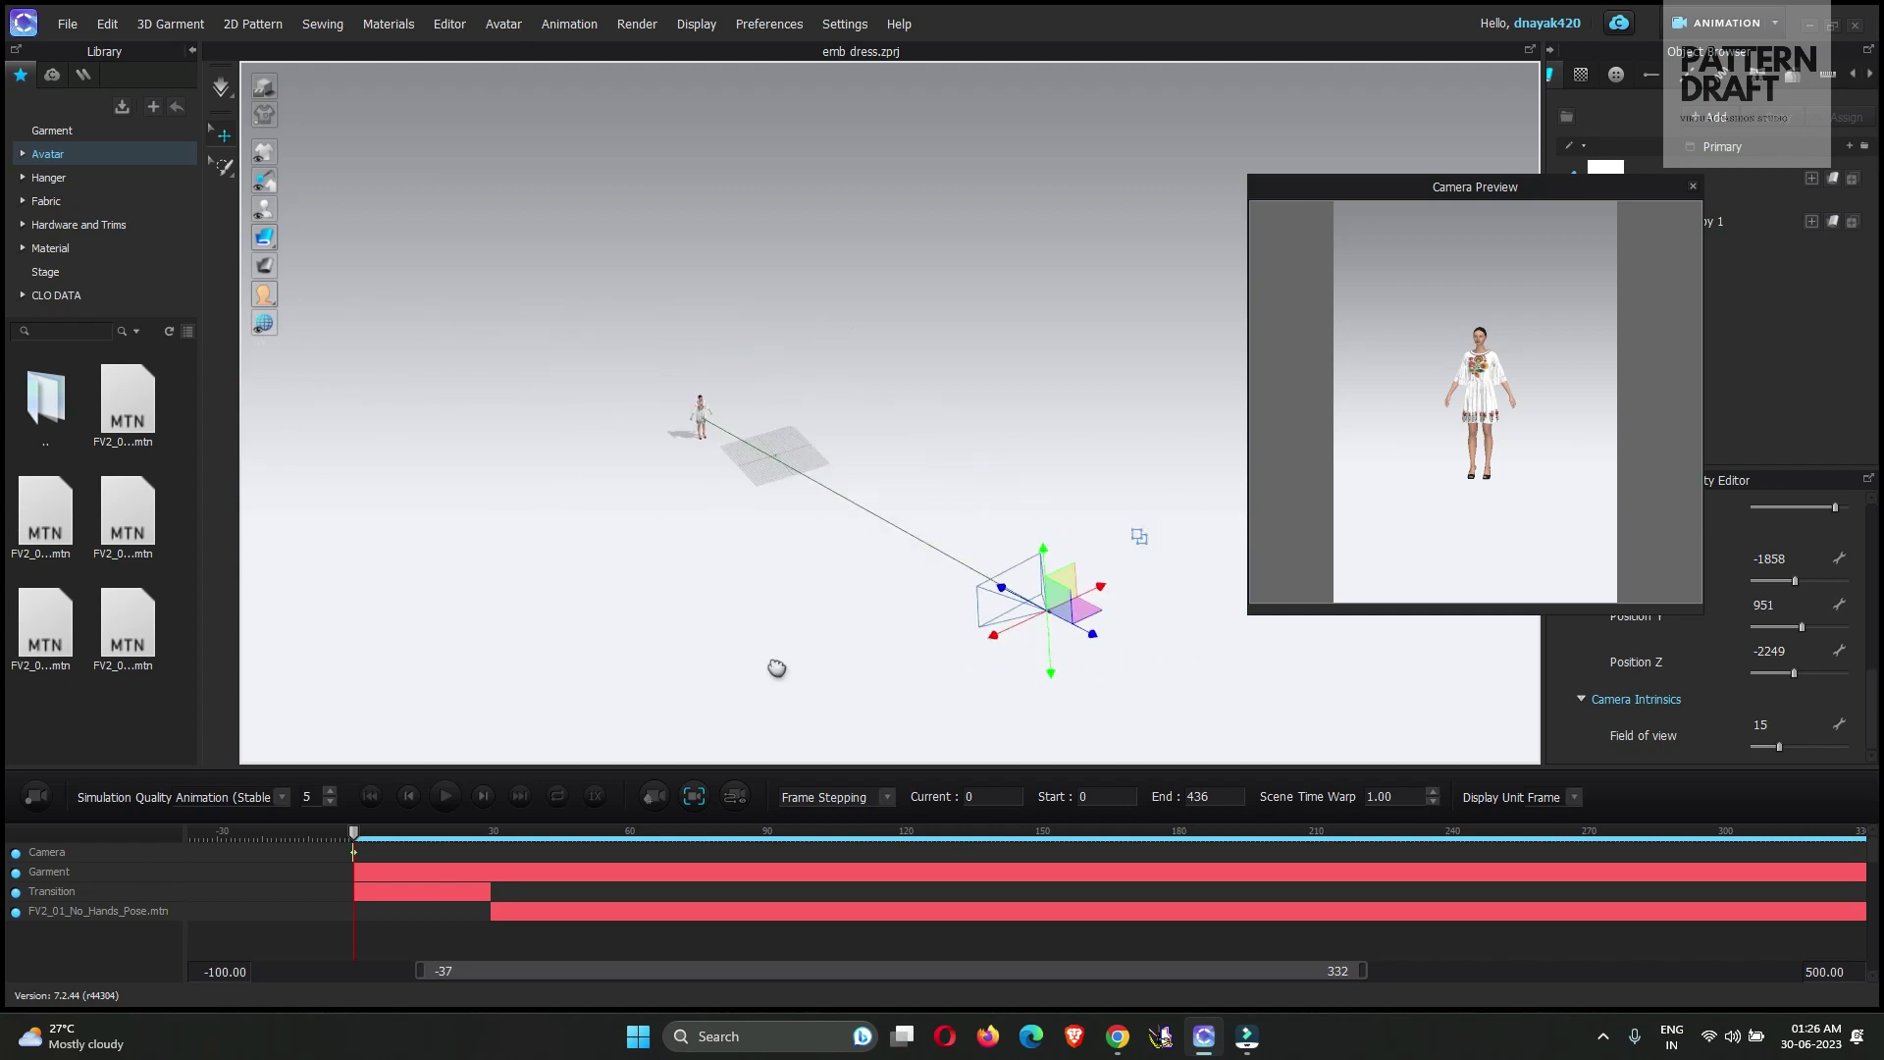
middle_click_drag(777, 669, 574, 693)
left_click_drag(875, 660, 673, 577)
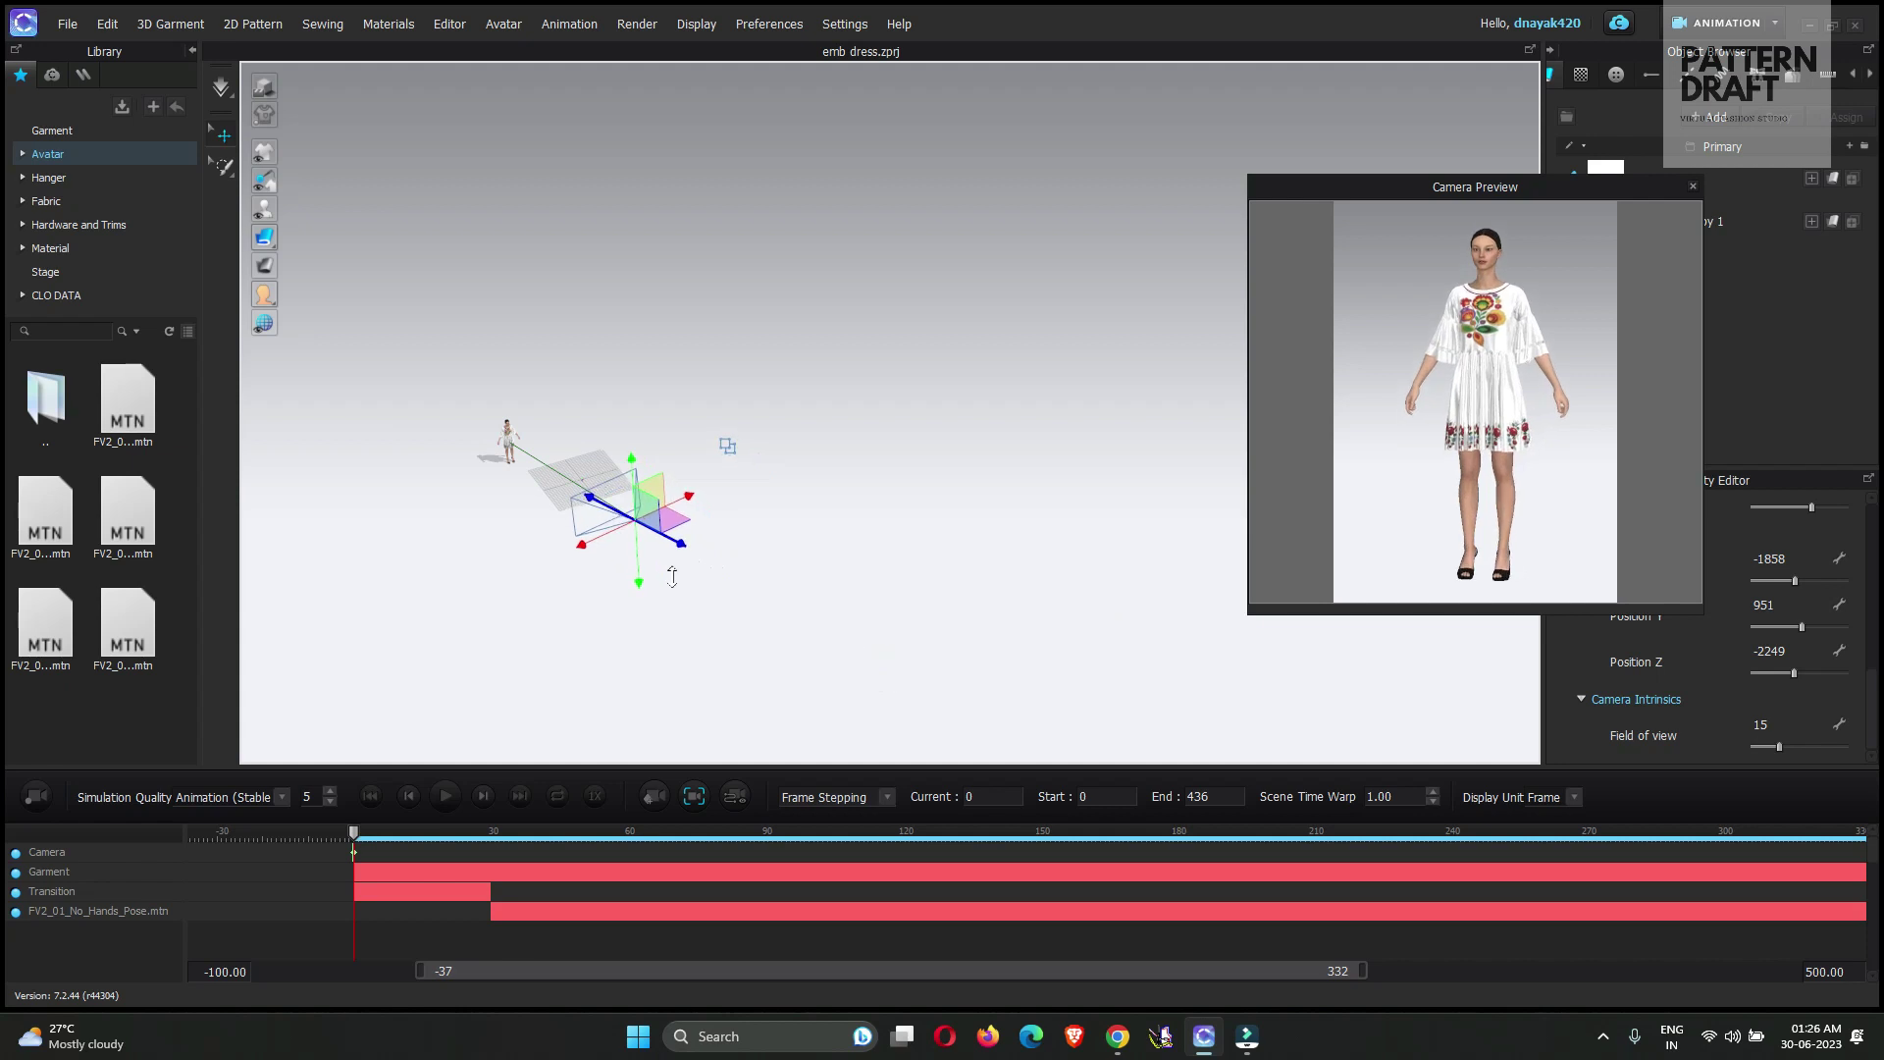
left_click_drag(677, 501, 624, 503)
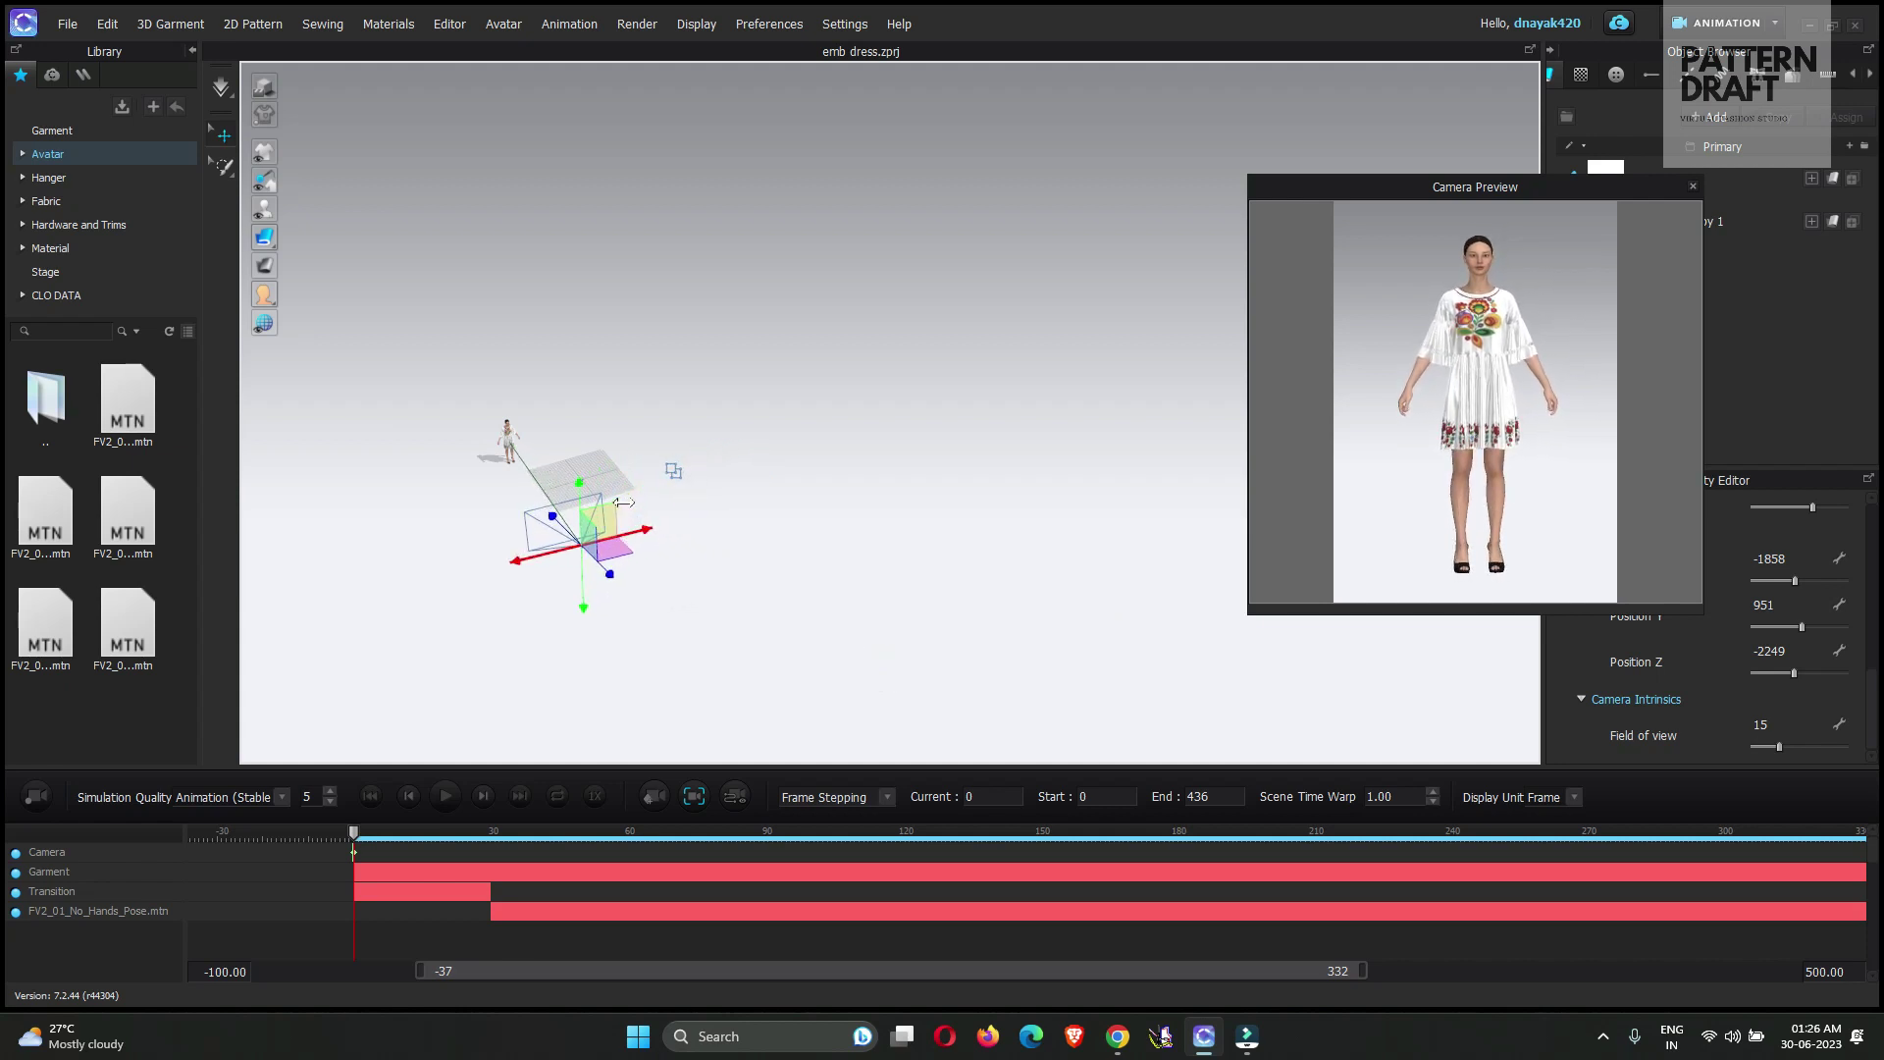
Move the Camera Preview window off the position properties and scrub the animation to frame 175
mouse_move(260, 327)
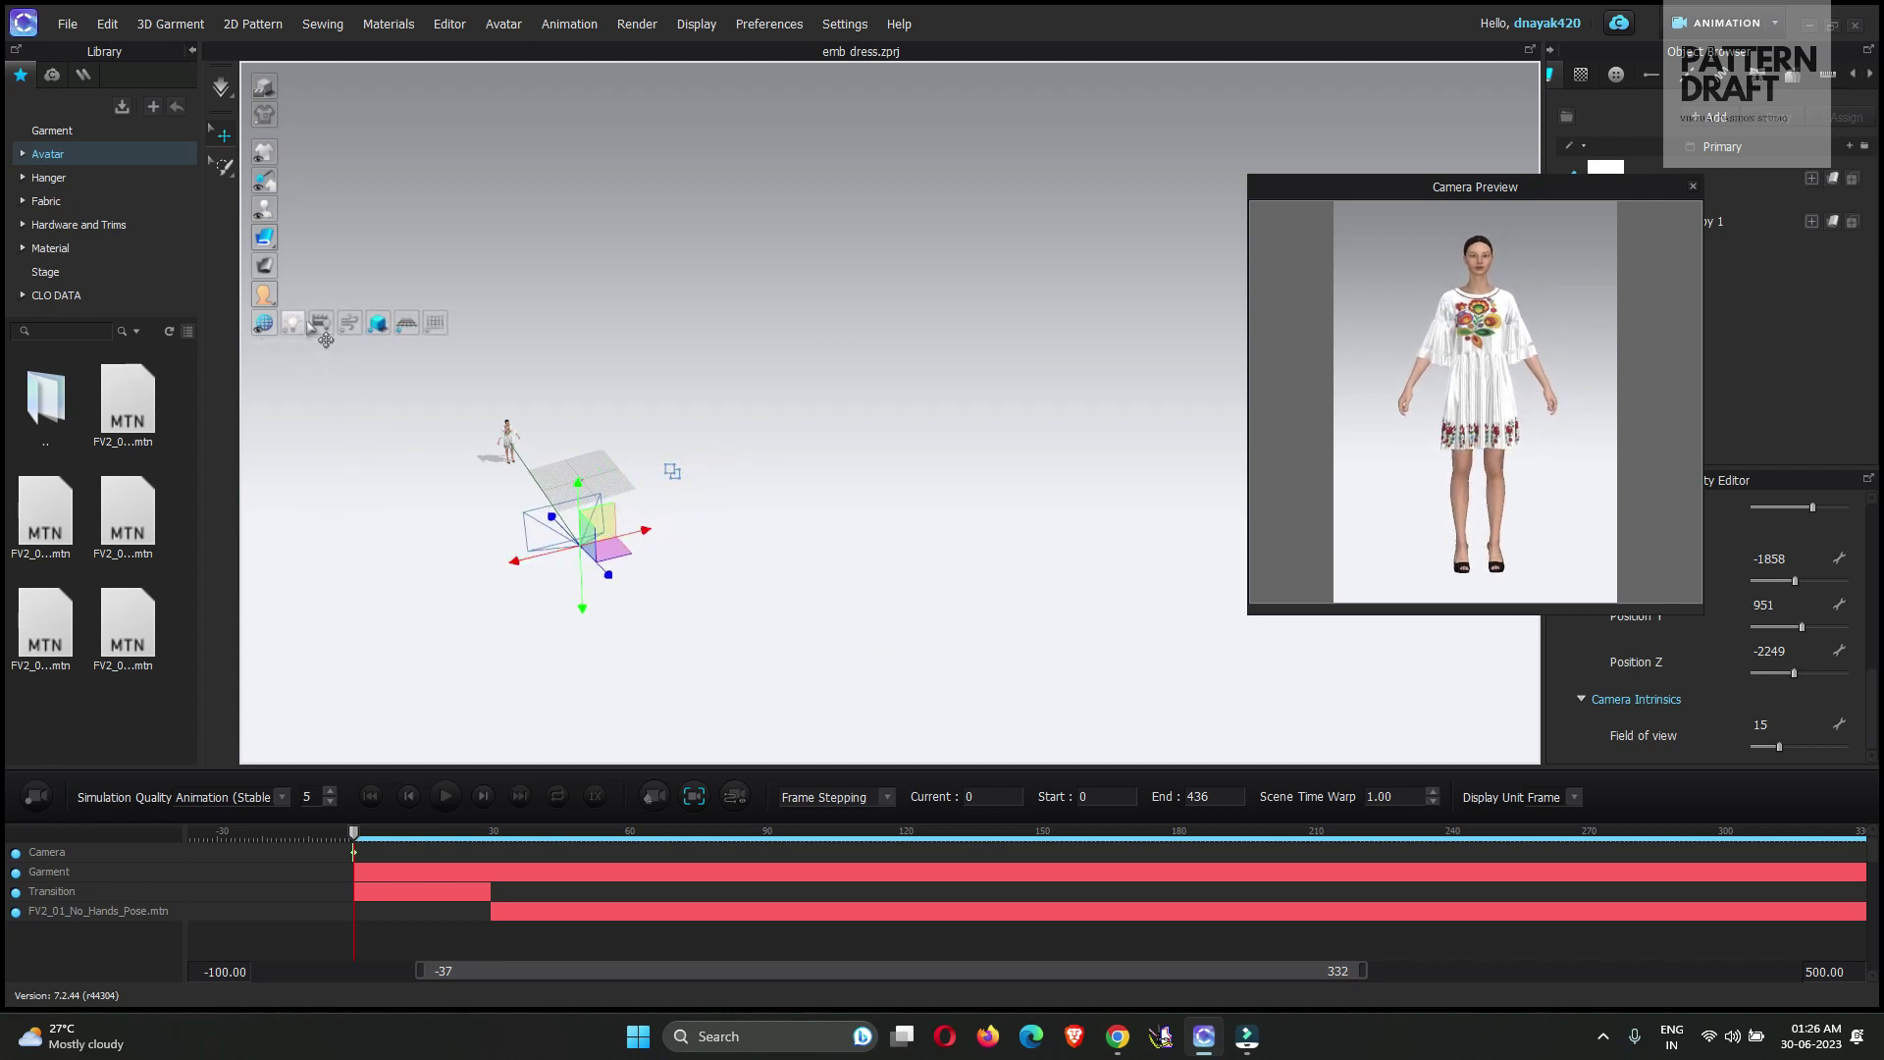
left_click(519, 369)
right_click_drag(530, 383, 567, 465)
middle_click_drag(566, 465, 806, 438)
scroll(742, 504, "down", 3)
middle_click_drag(736, 499, 800, 461)
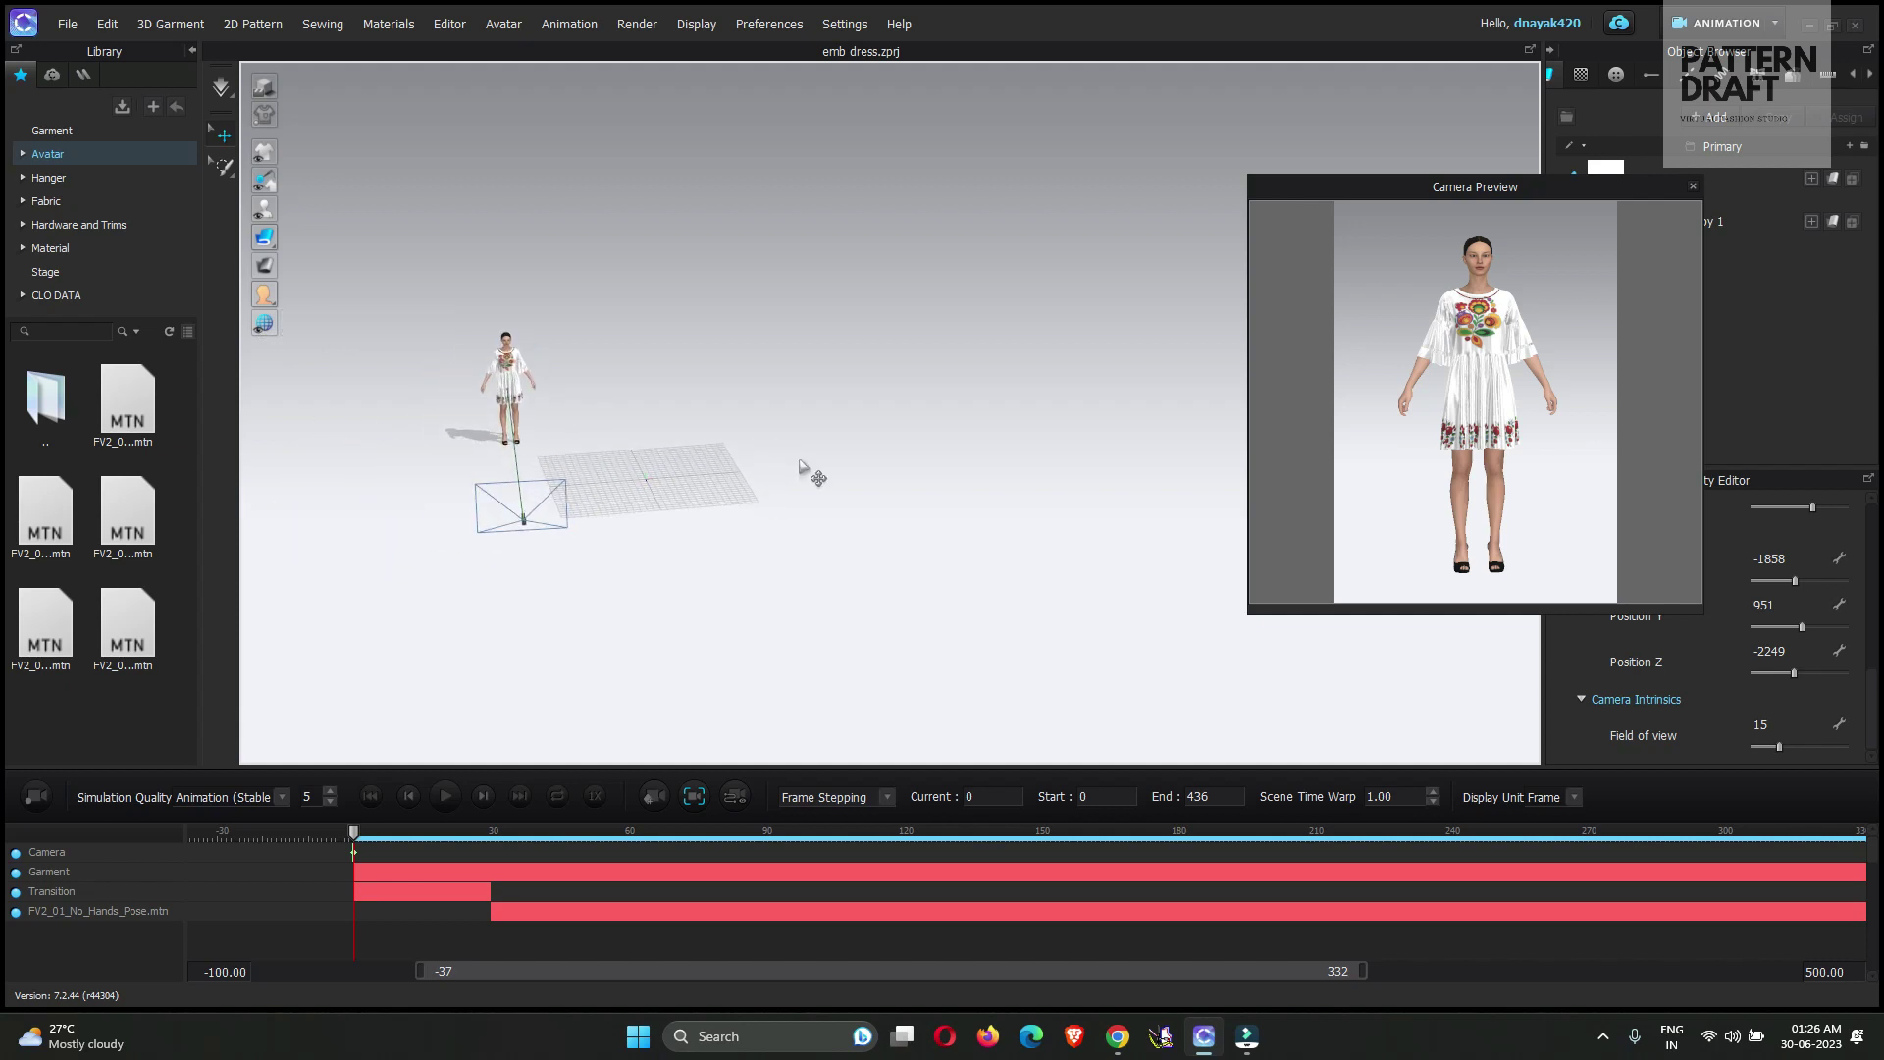
left_click_drag(1563, 186, 1627, 170)
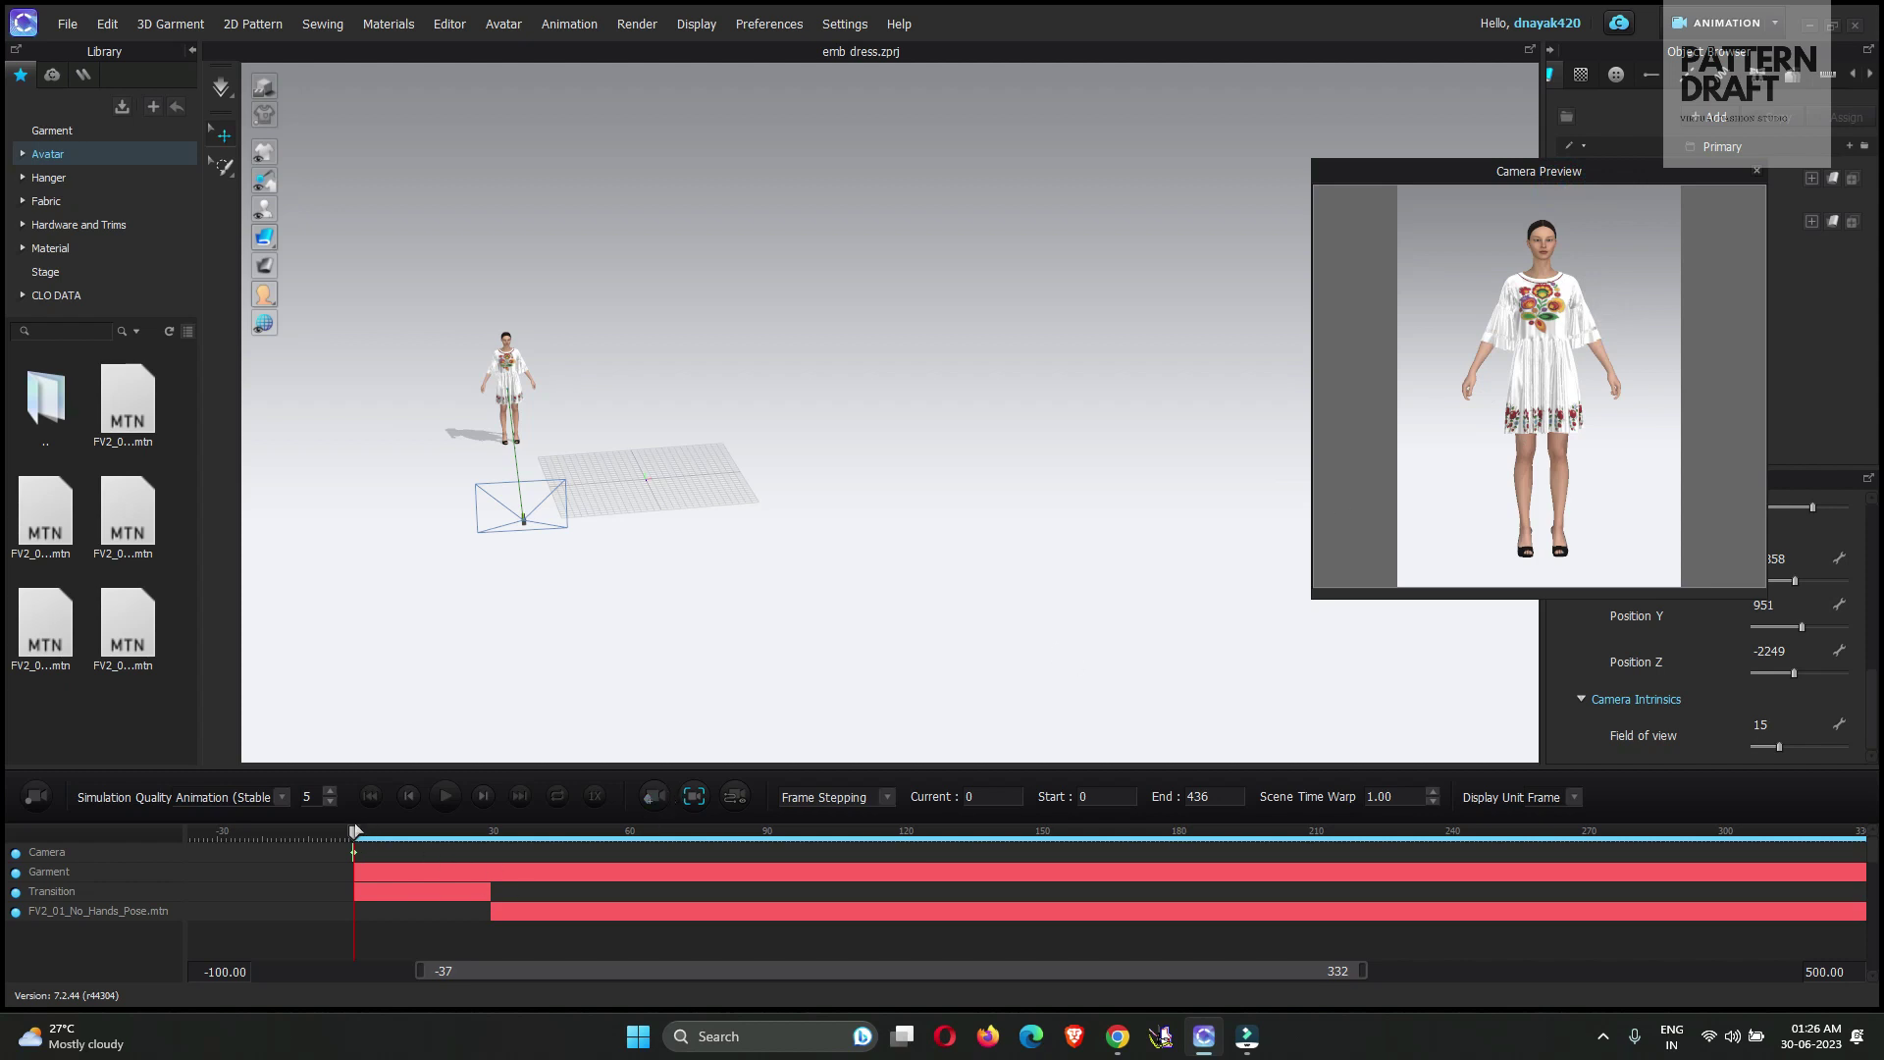
left_click_drag(371, 836, 1150, 813)
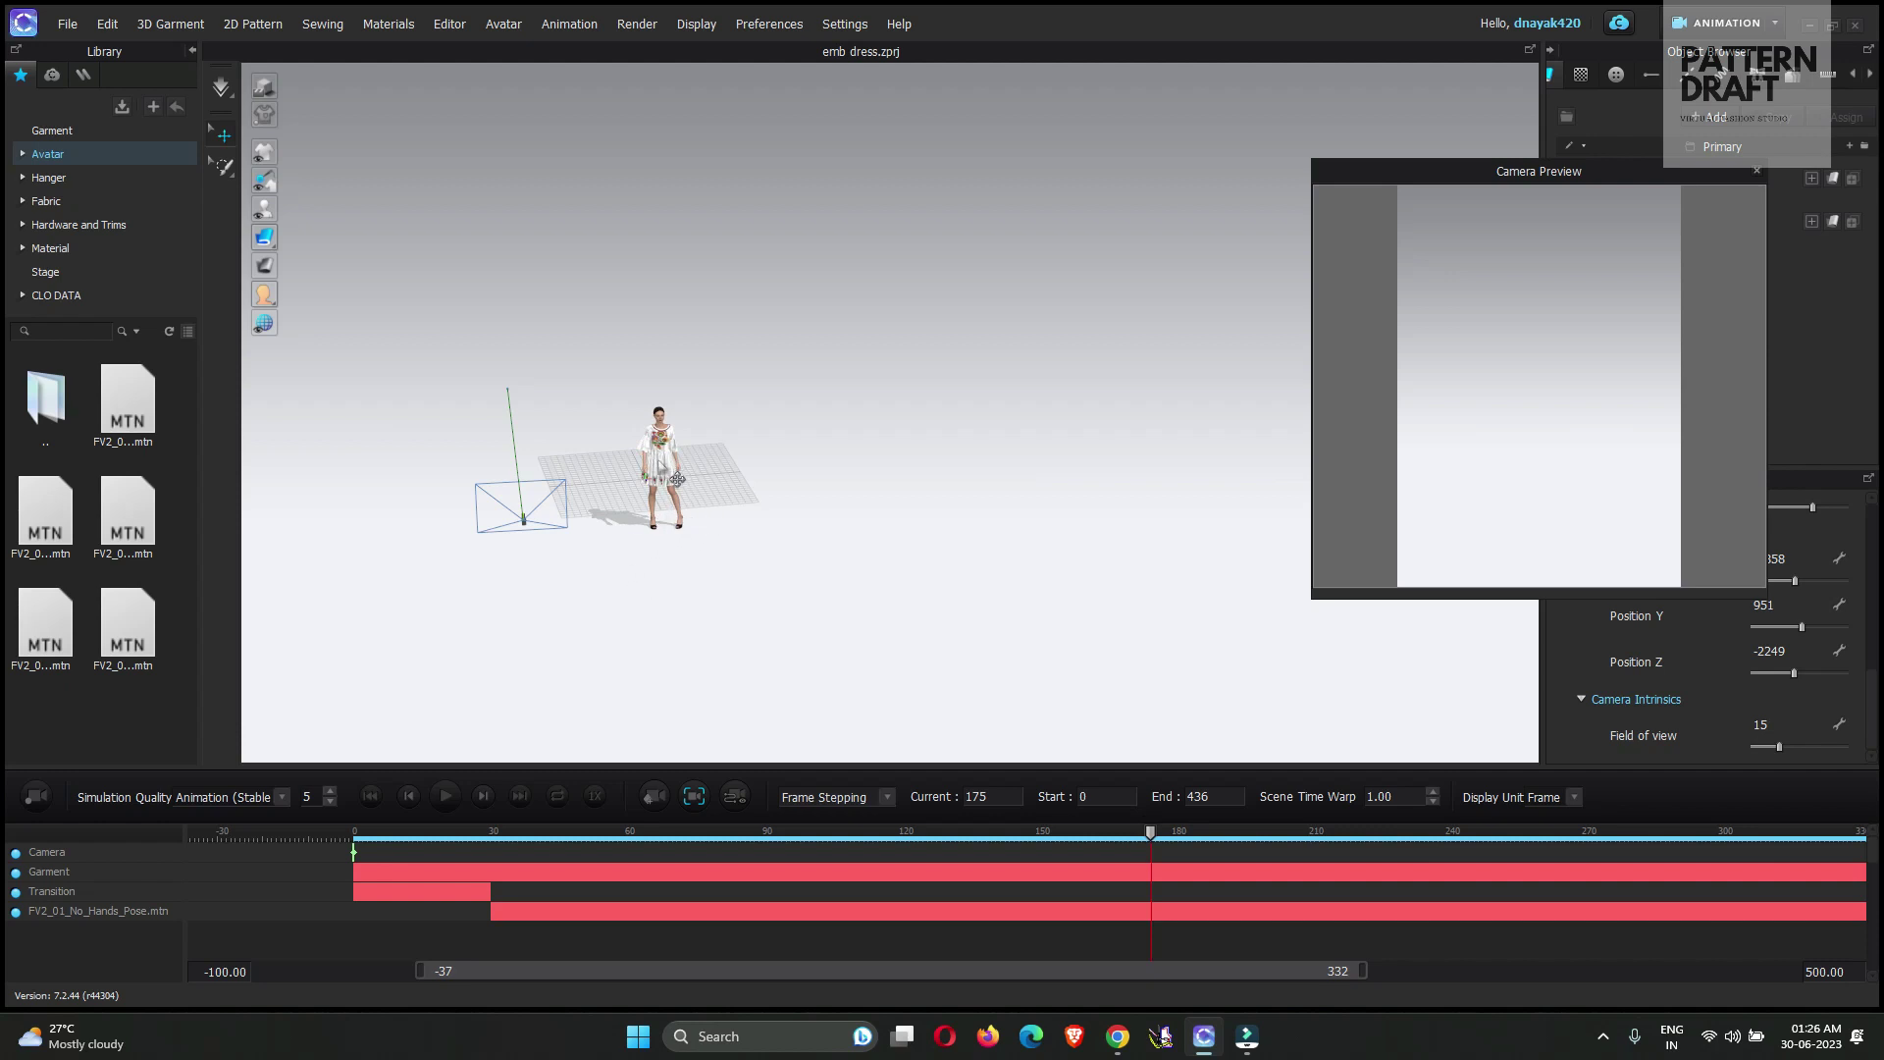
At frame 175, move the camera's aim forward onto the avatar, to a Z position of about 2207
right_click_drag(675, 476, 644, 441)
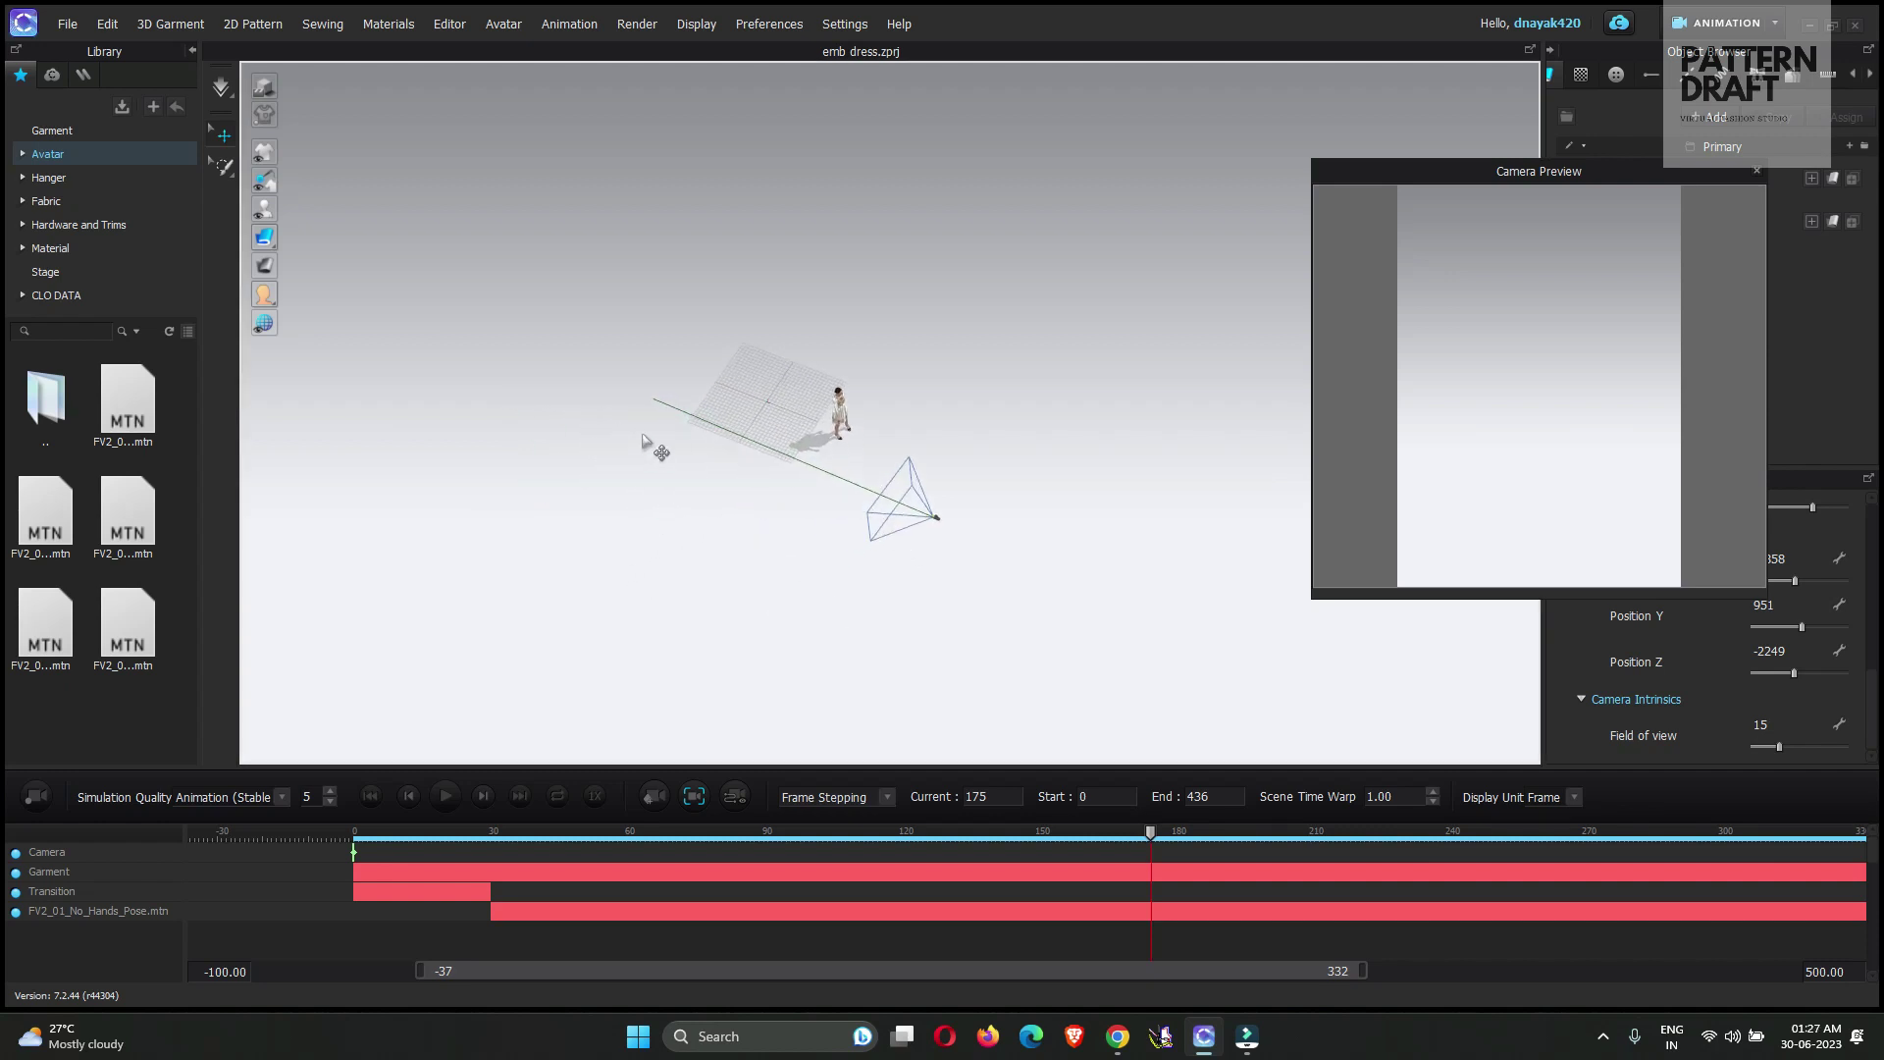
left_click(655, 403)
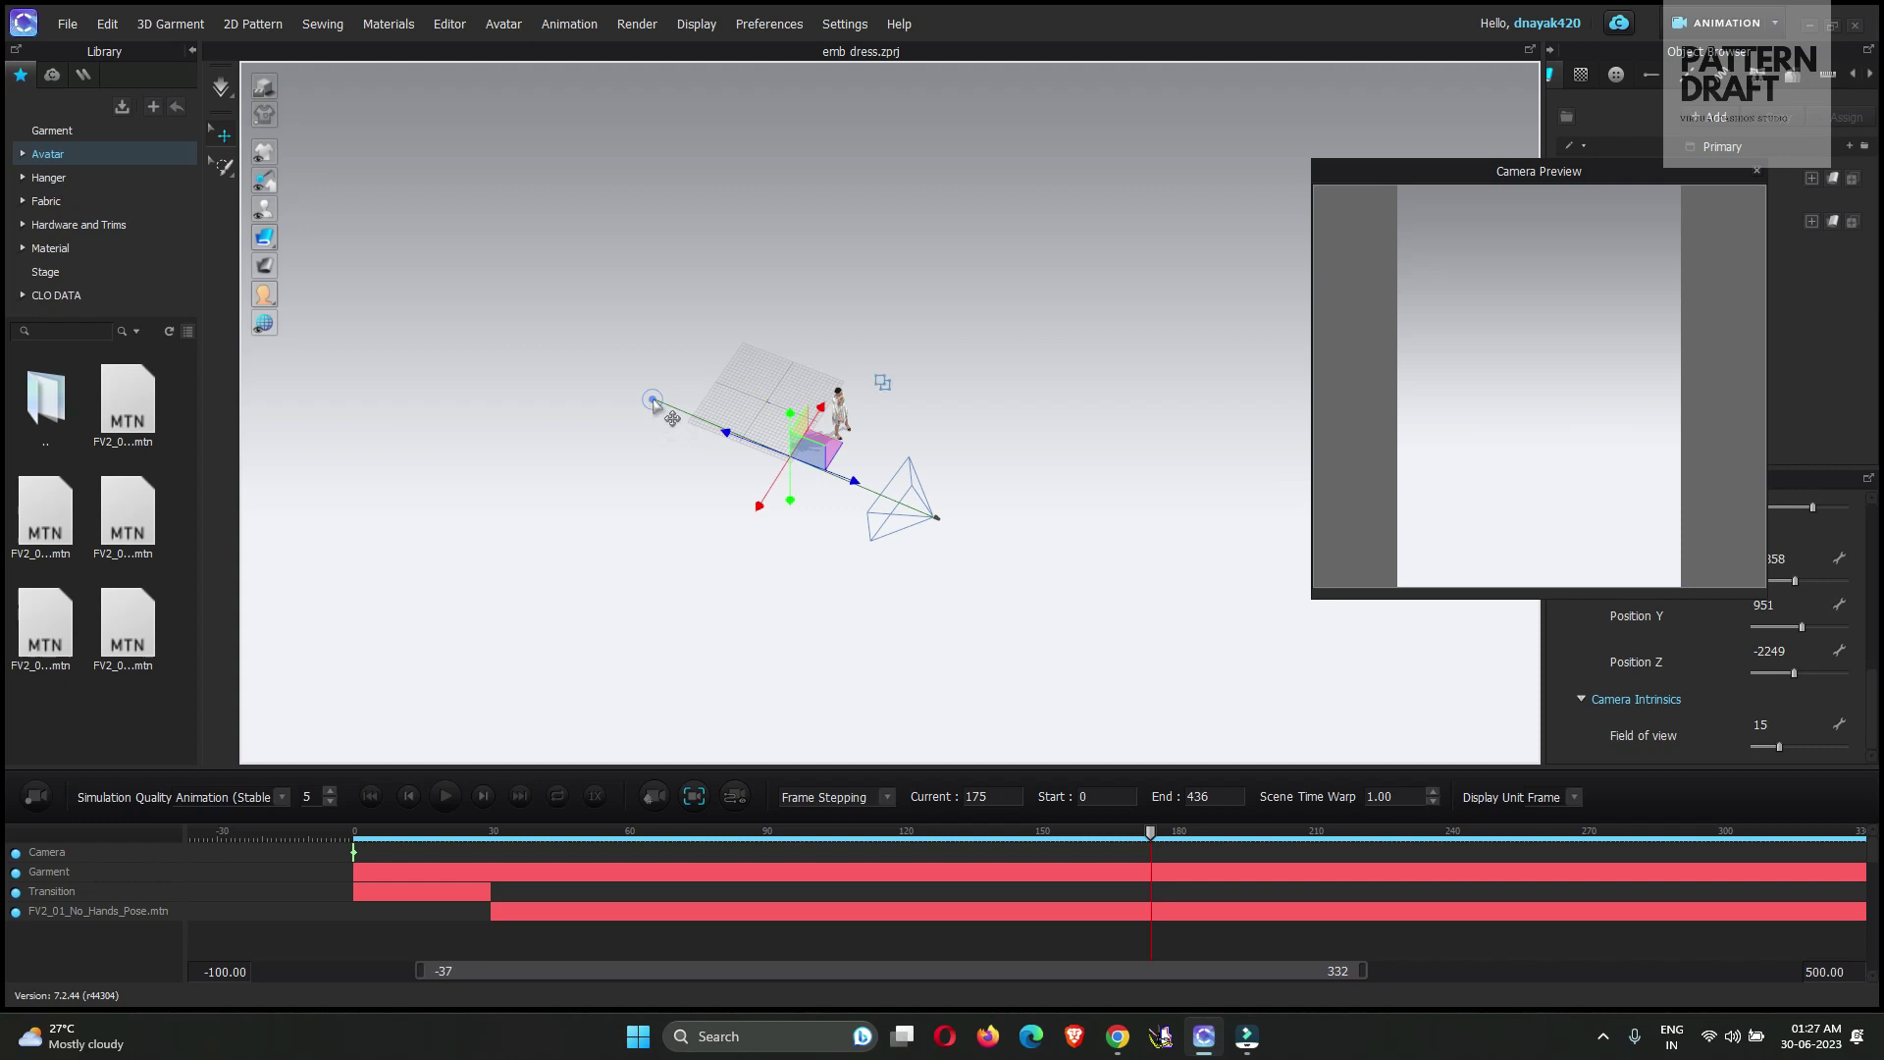
left_click(654, 401)
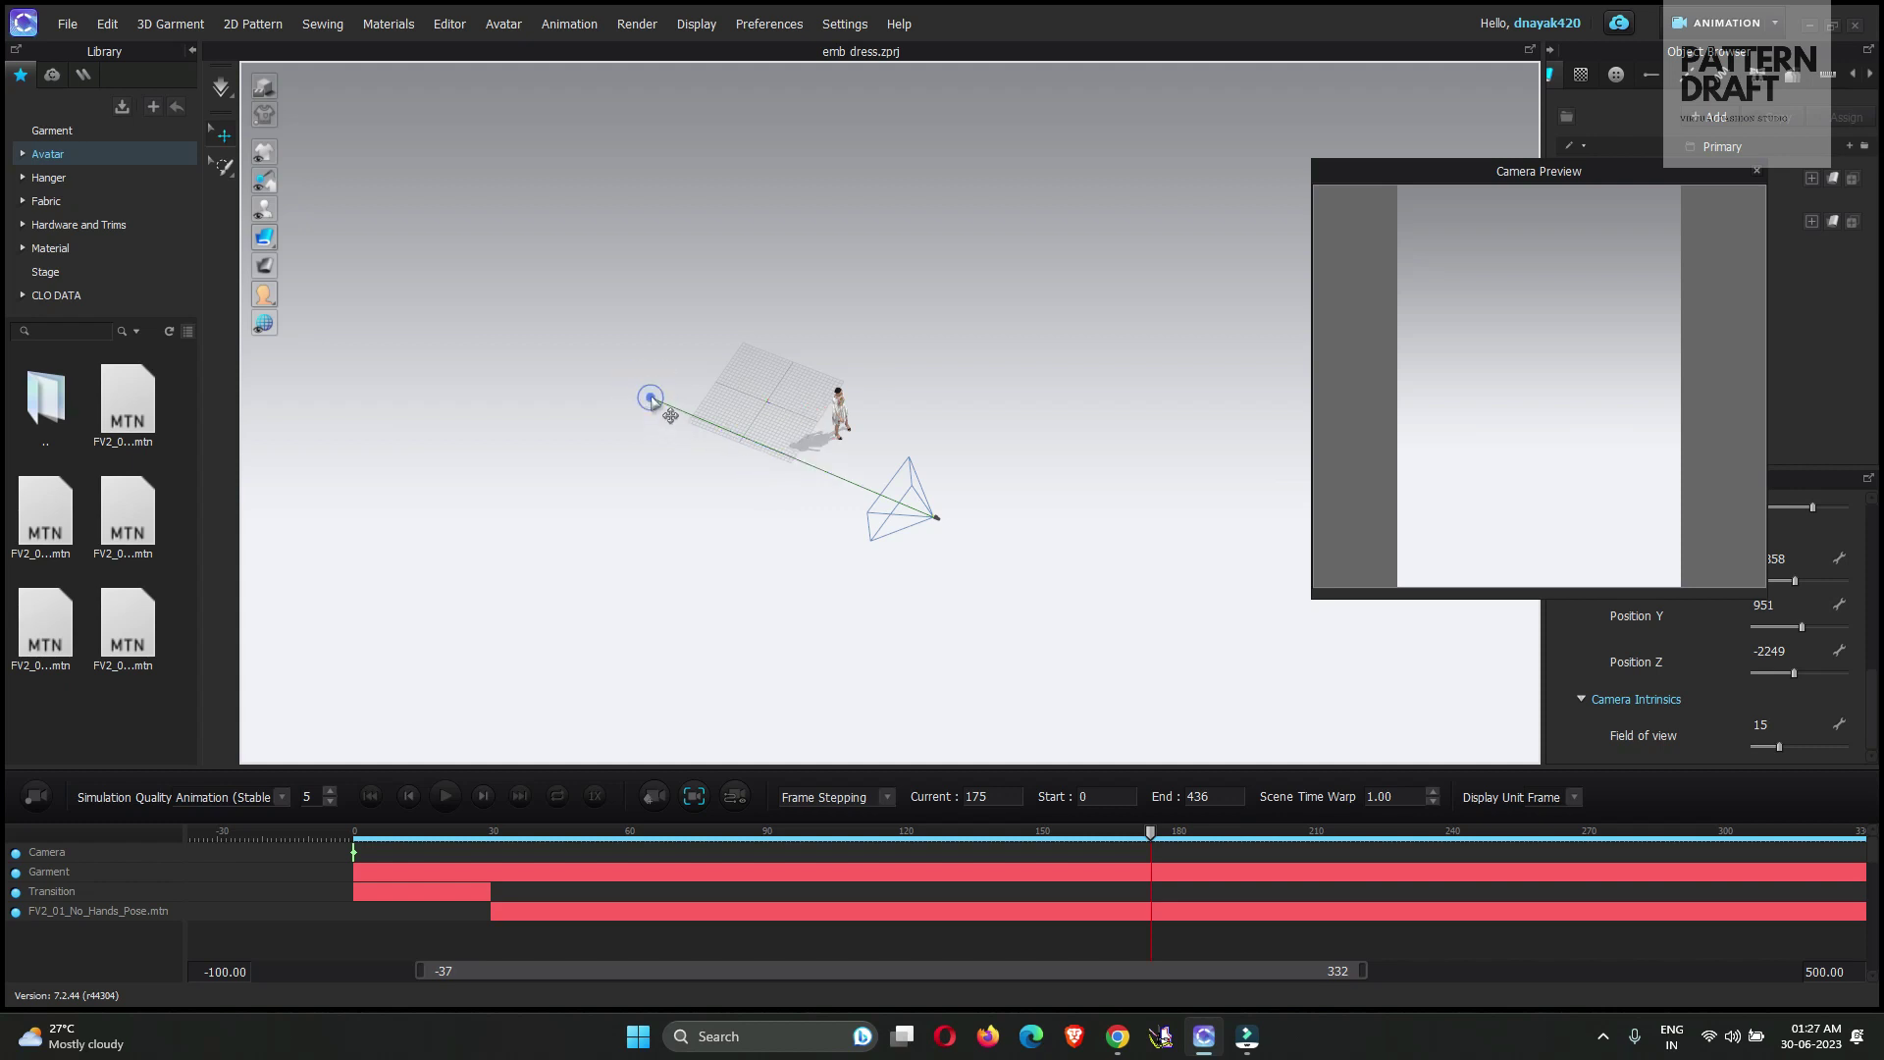
left_click(650, 397)
scroll(652, 401, "up", 2)
scroll(652, 412, "down", 6)
middle_click_drag(647, 417, 976, 496)
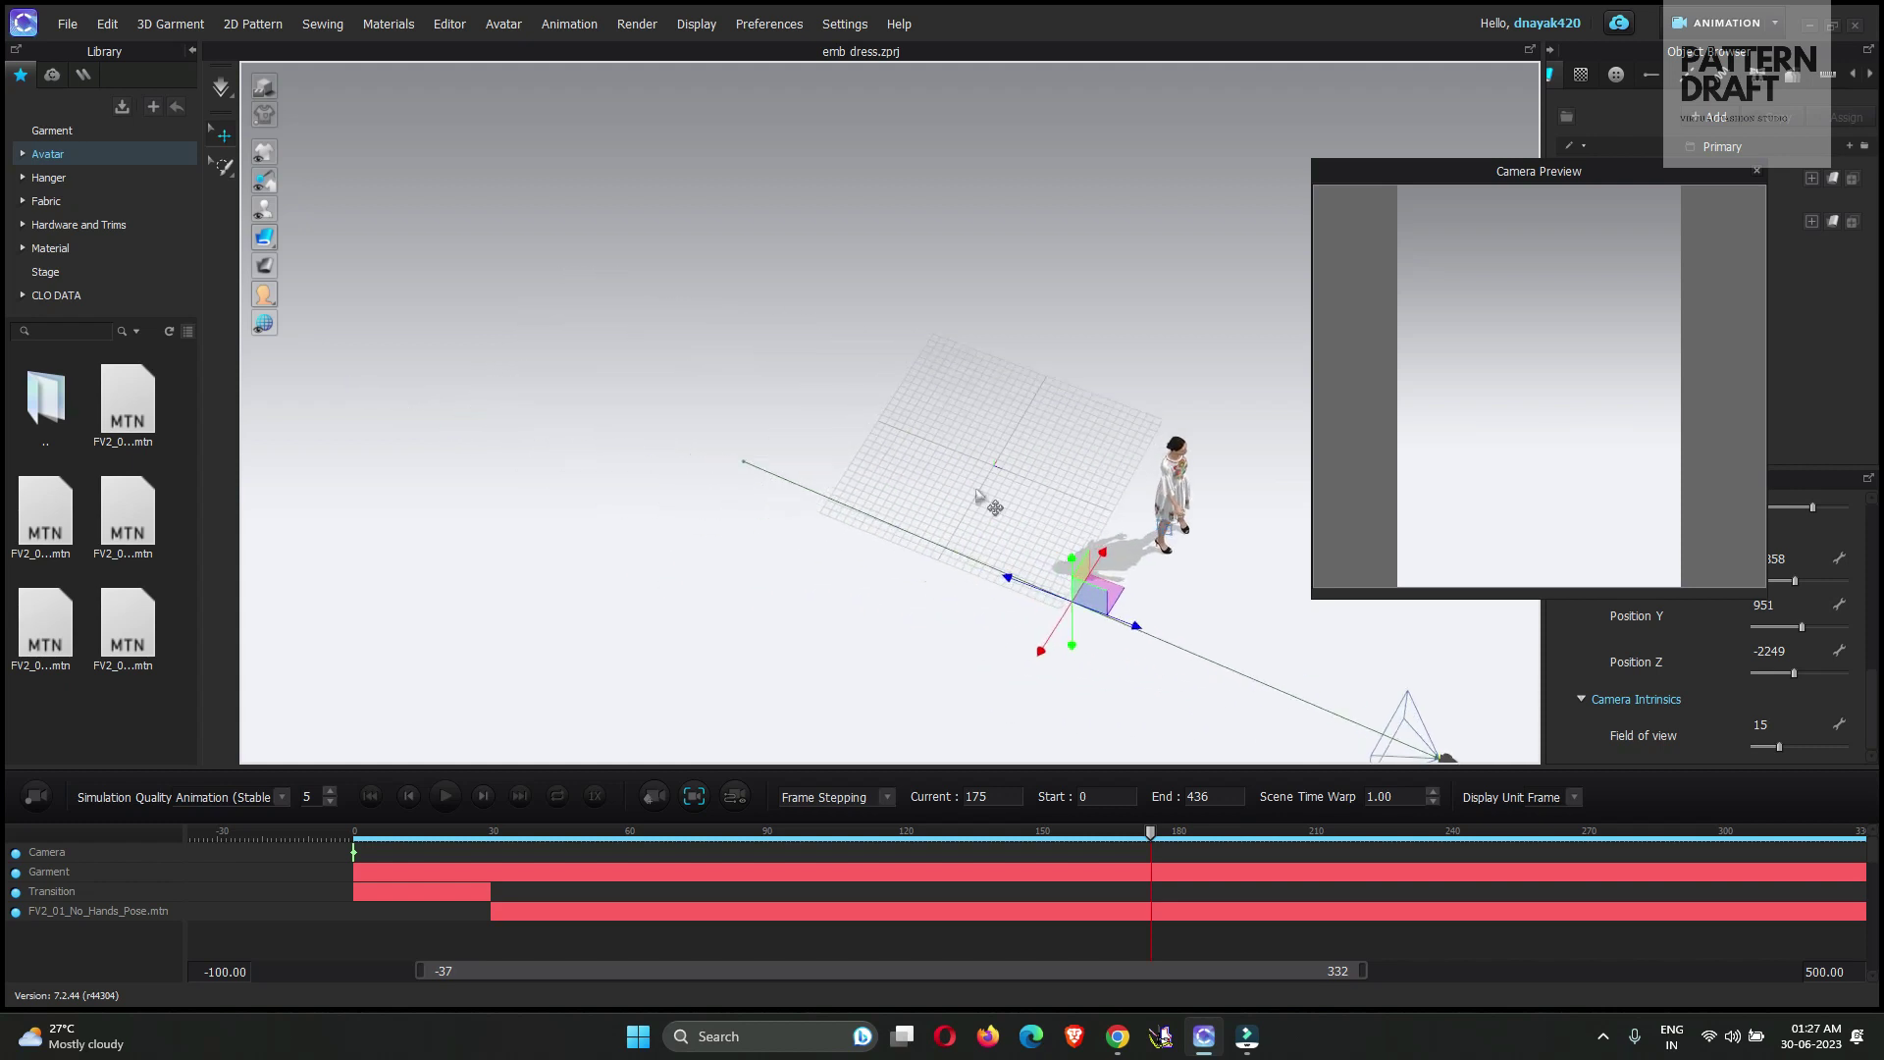
scroll(978, 495, "up", 3)
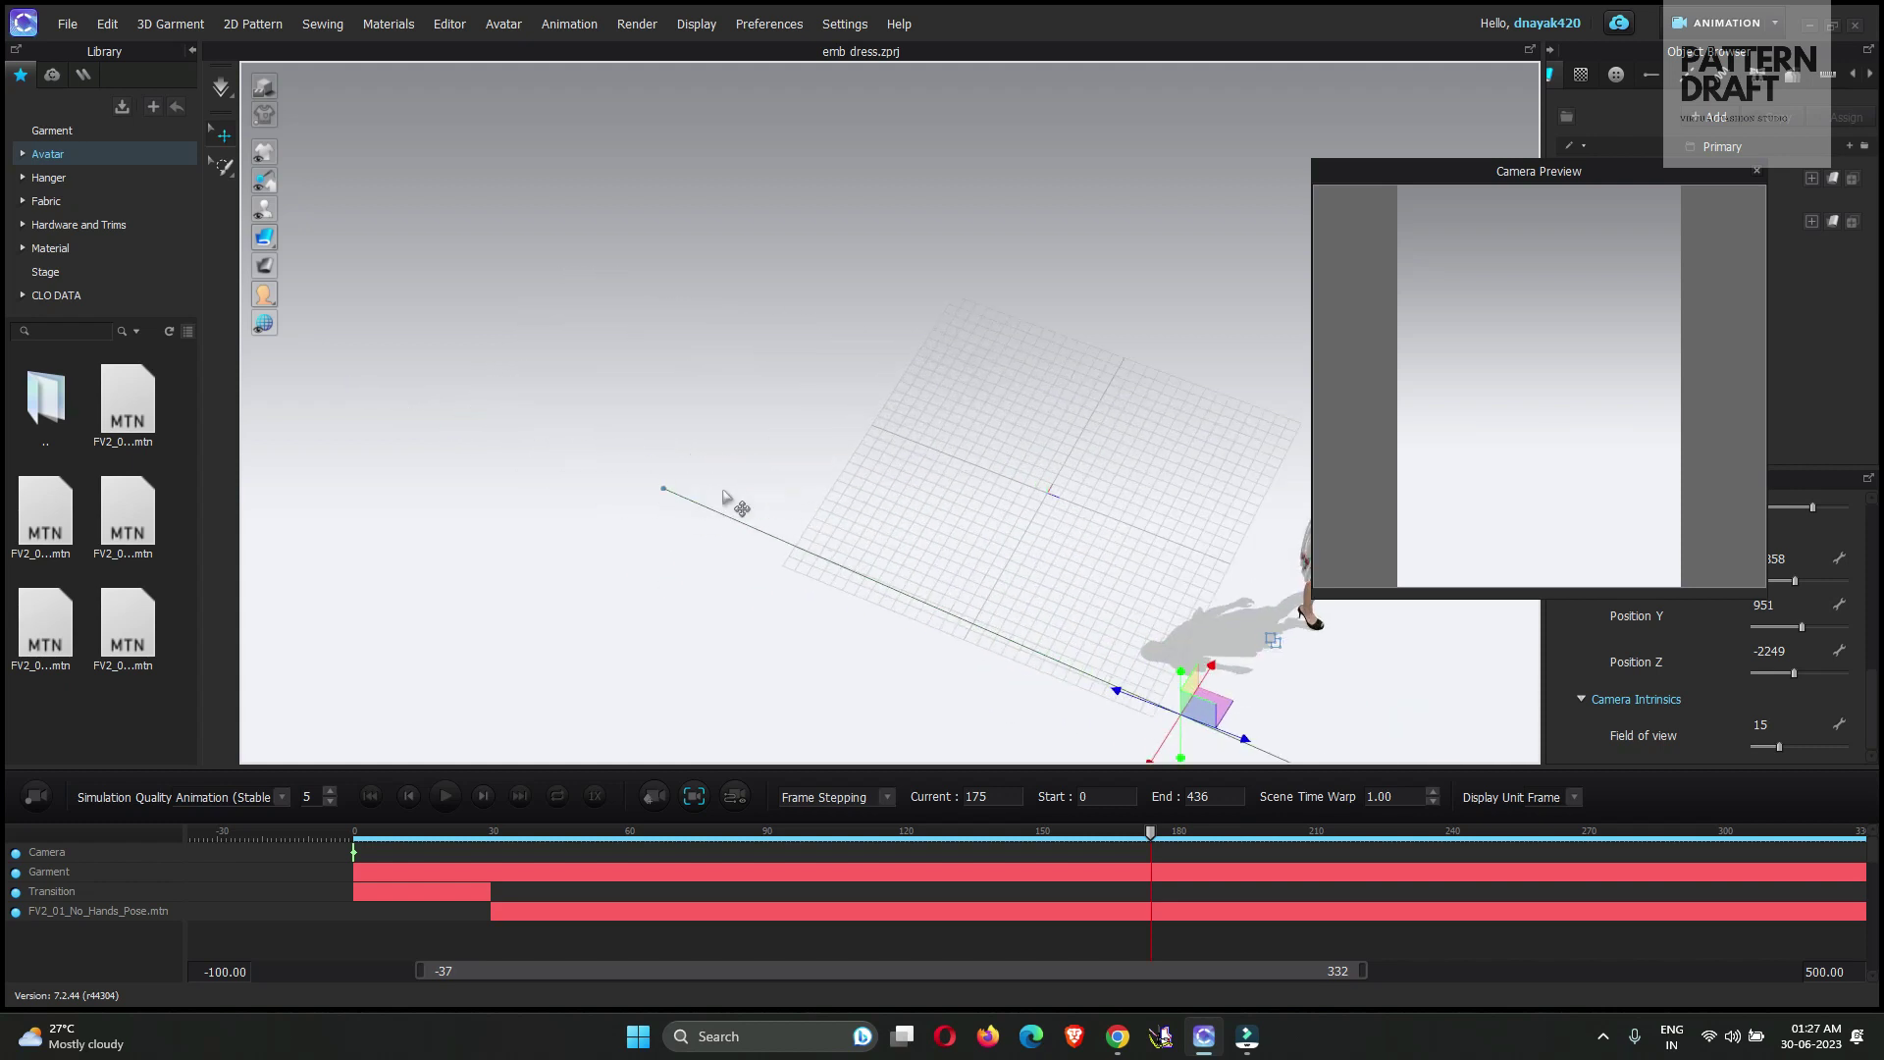
left_click(663, 488)
scroll(726, 476, "down", 3)
middle_click_drag(780, 472, 691, 457)
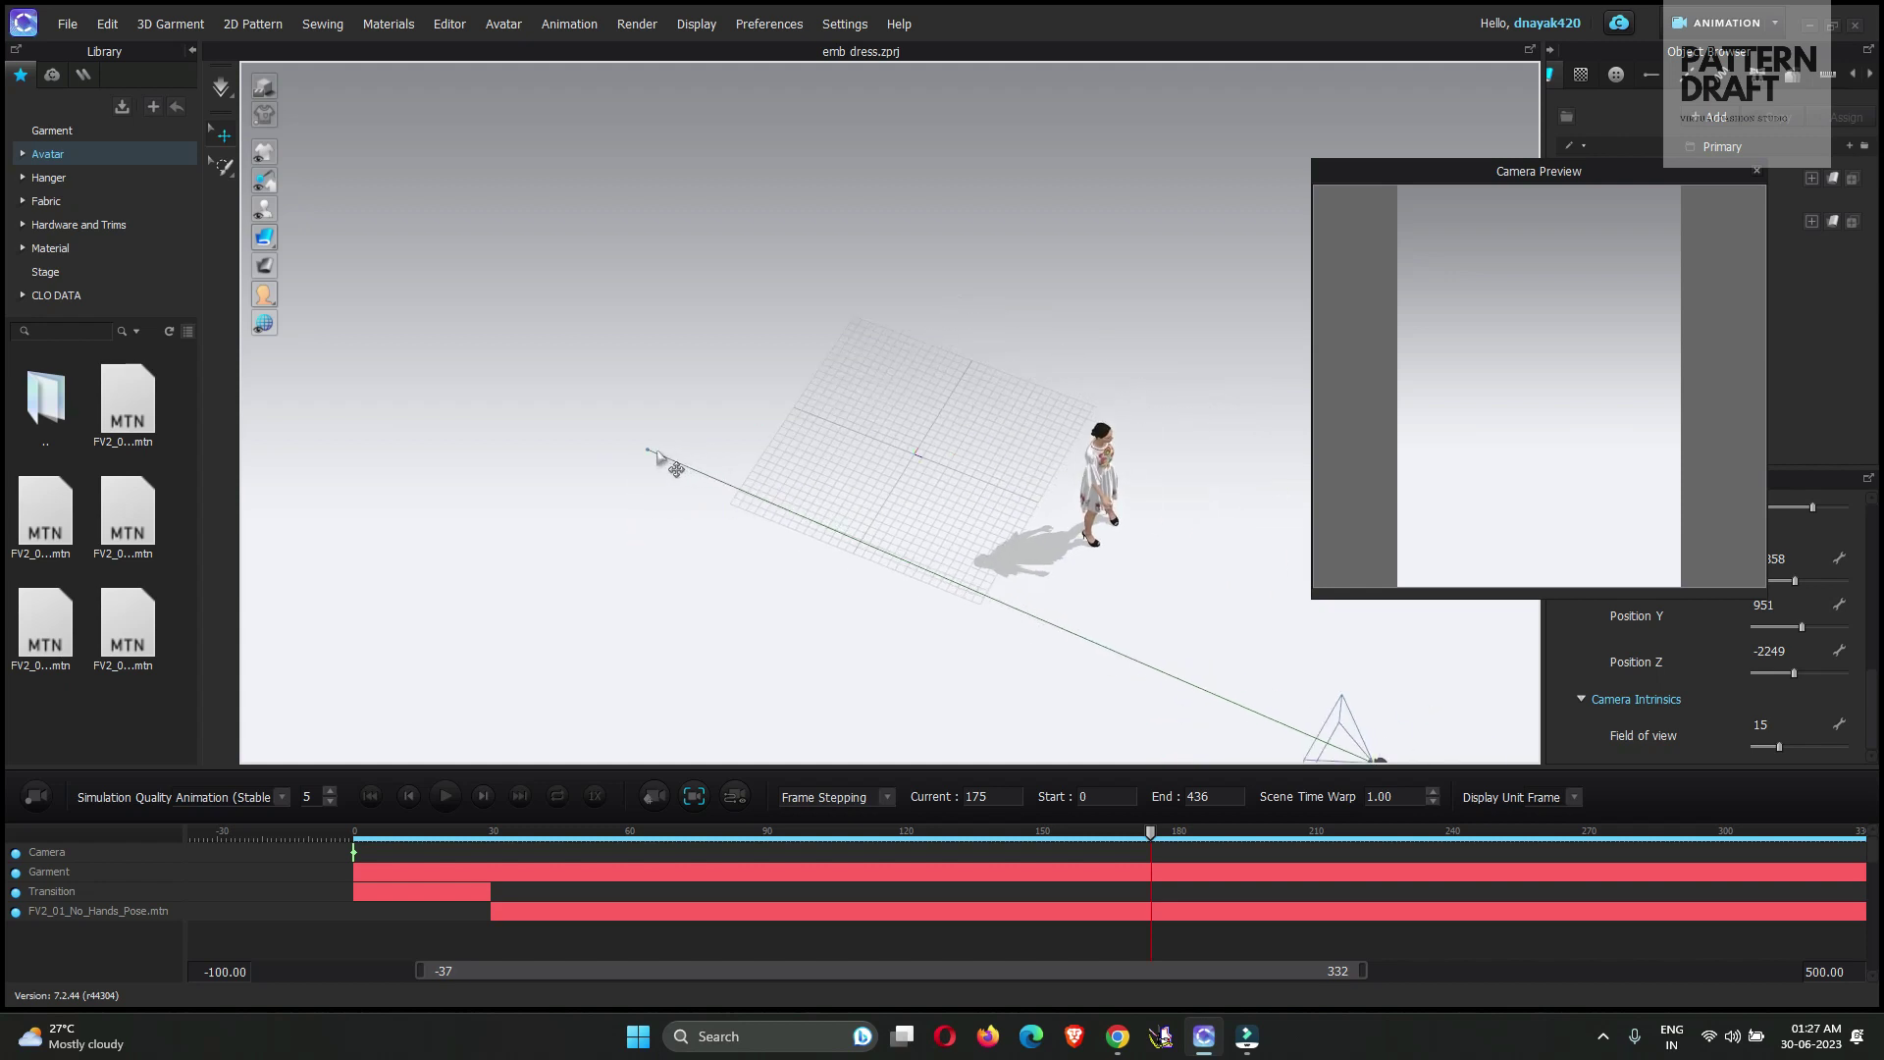
left_click(647, 450)
left_click_drag(683, 463, 1105, 519)
middle_click_drag(1105, 519, 1029, 515)
right_click_drag(1048, 525, 773, 398)
left_click_drag(828, 436, 938, 417)
right_click_drag(997, 505, 942, 449)
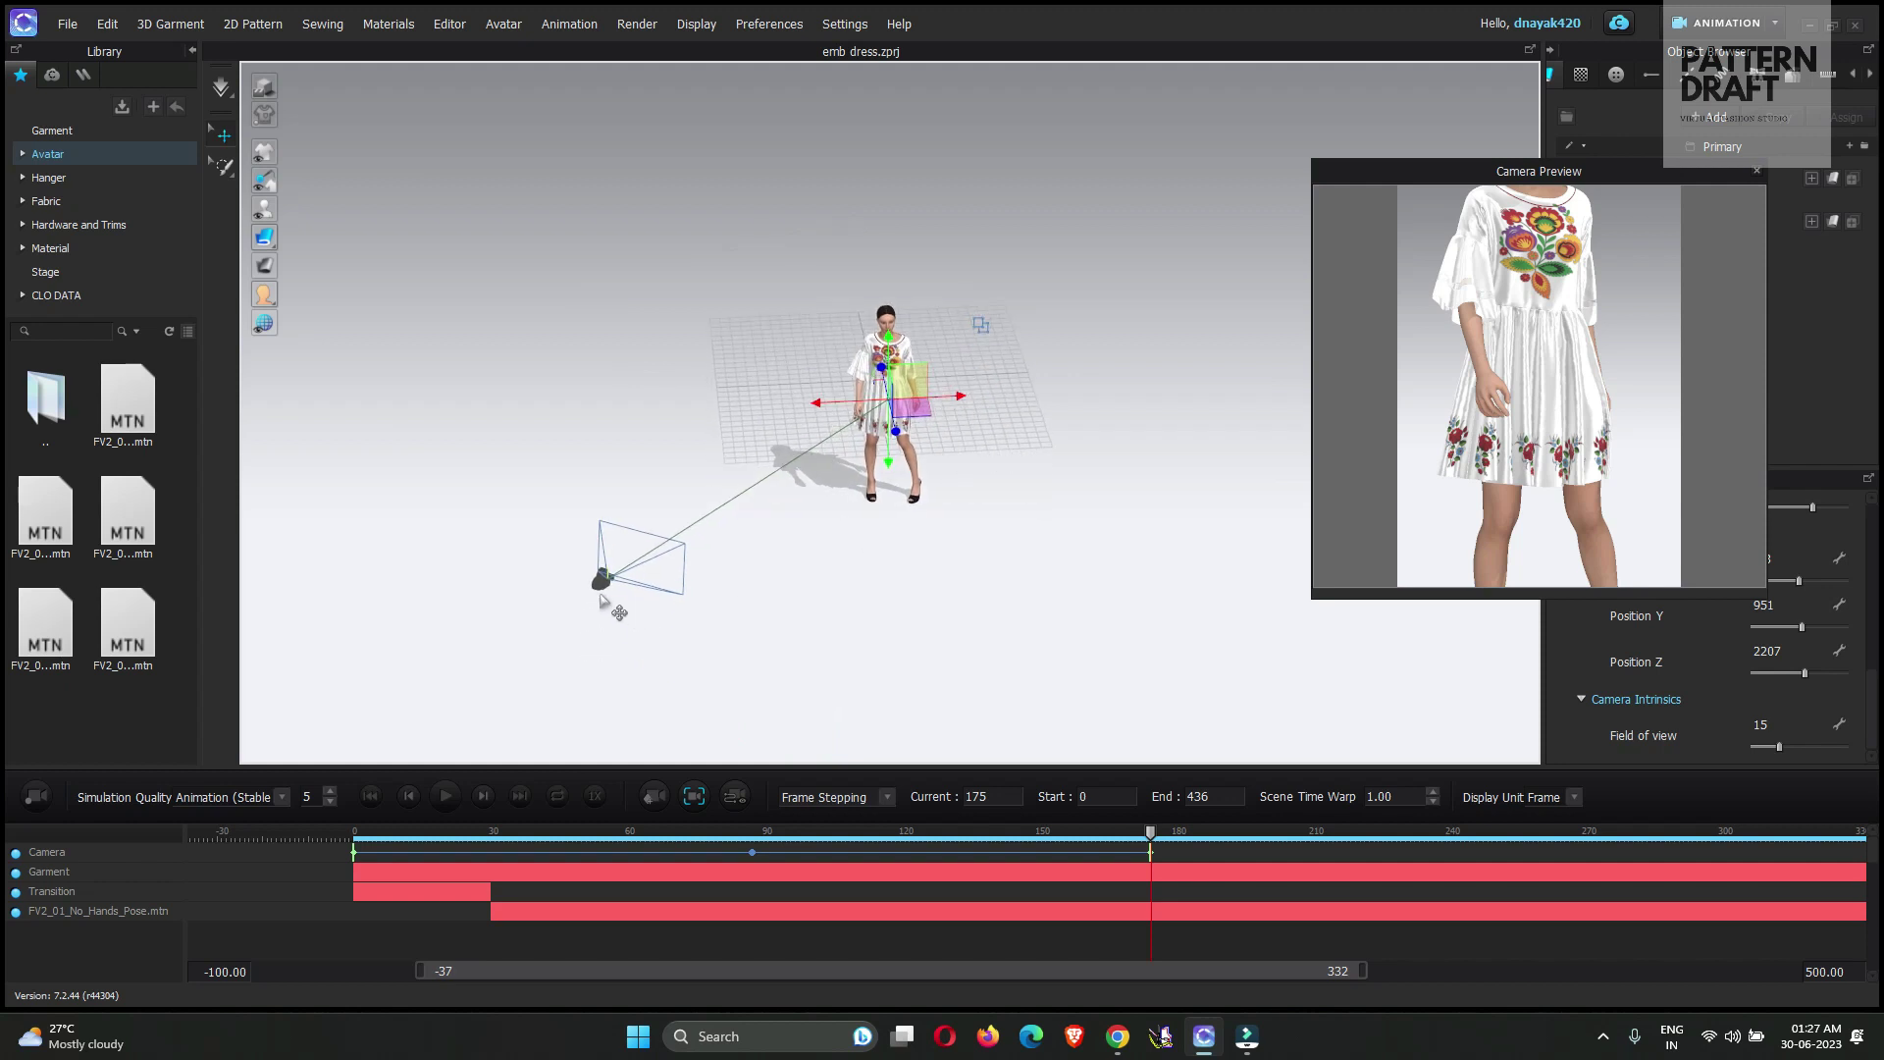
At frame 175, slide the camera sideways in front of the avatar and pull it back to frame her full figure
left_click(616, 601)
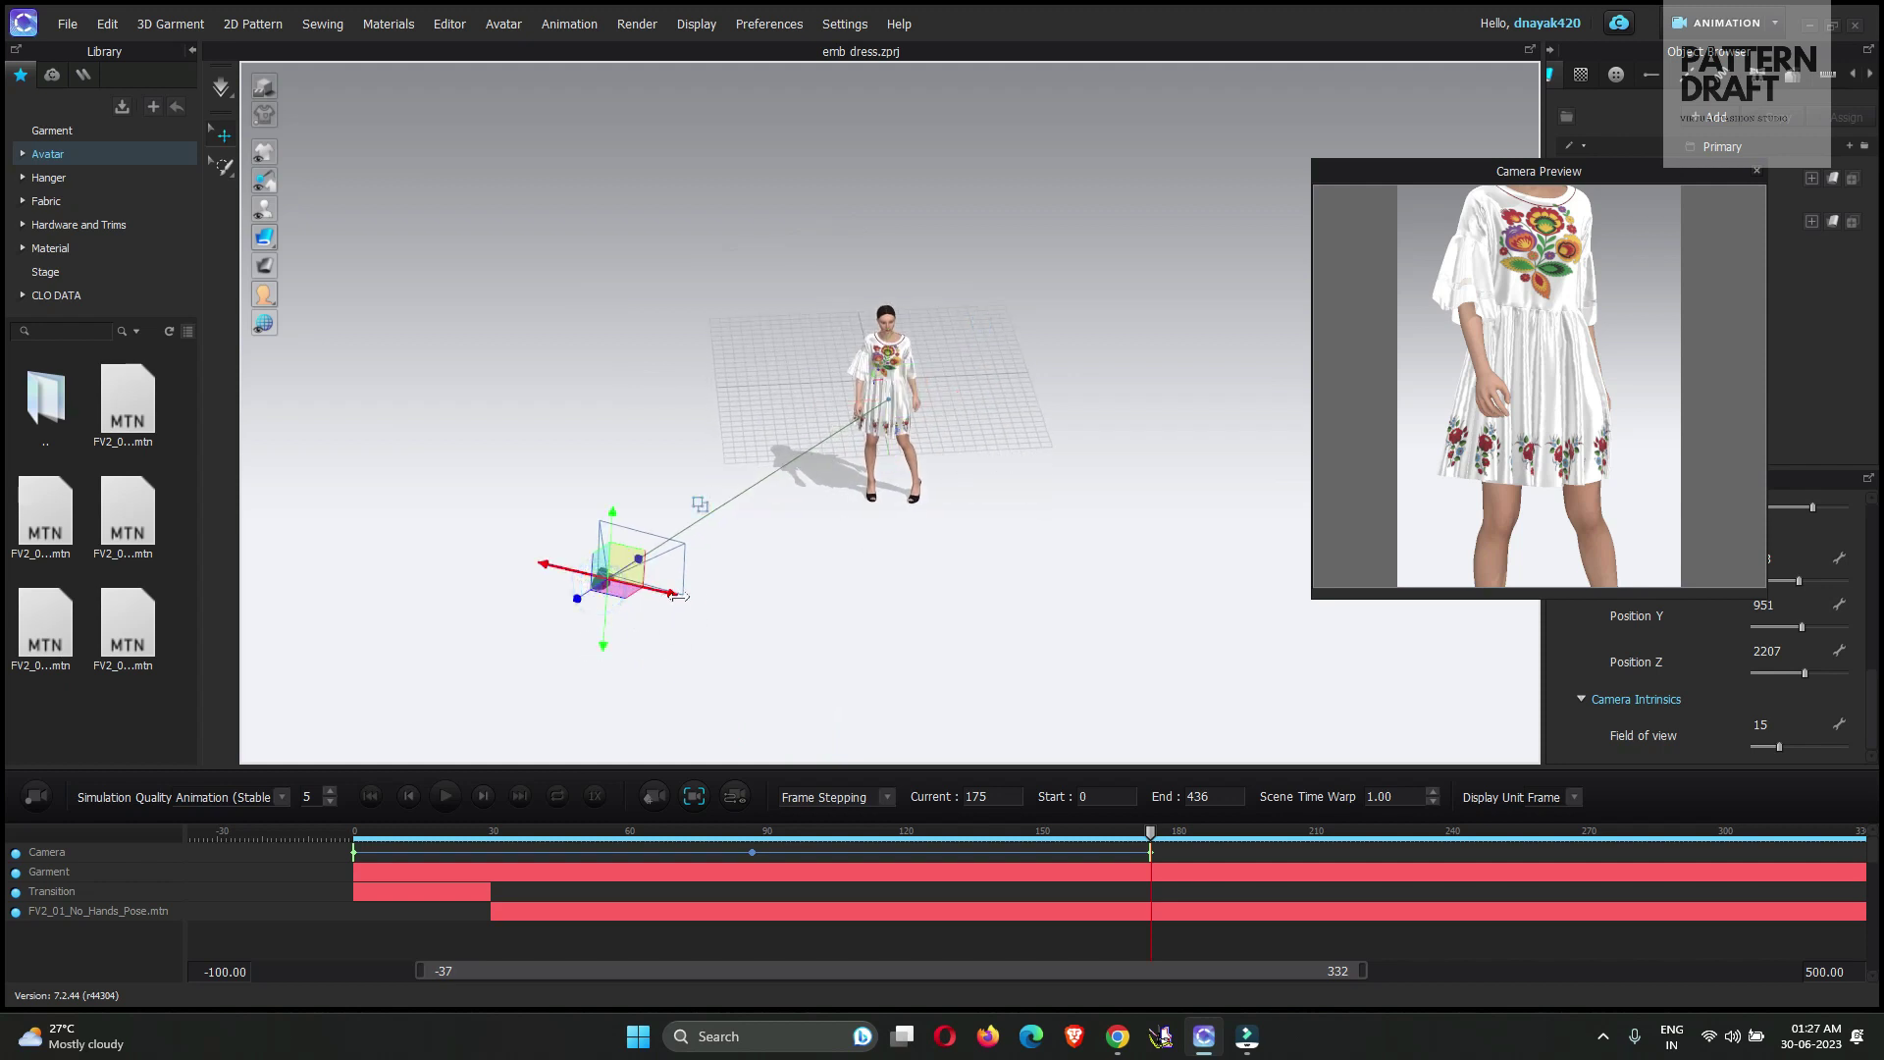
left_click_drag(678, 596, 932, 586)
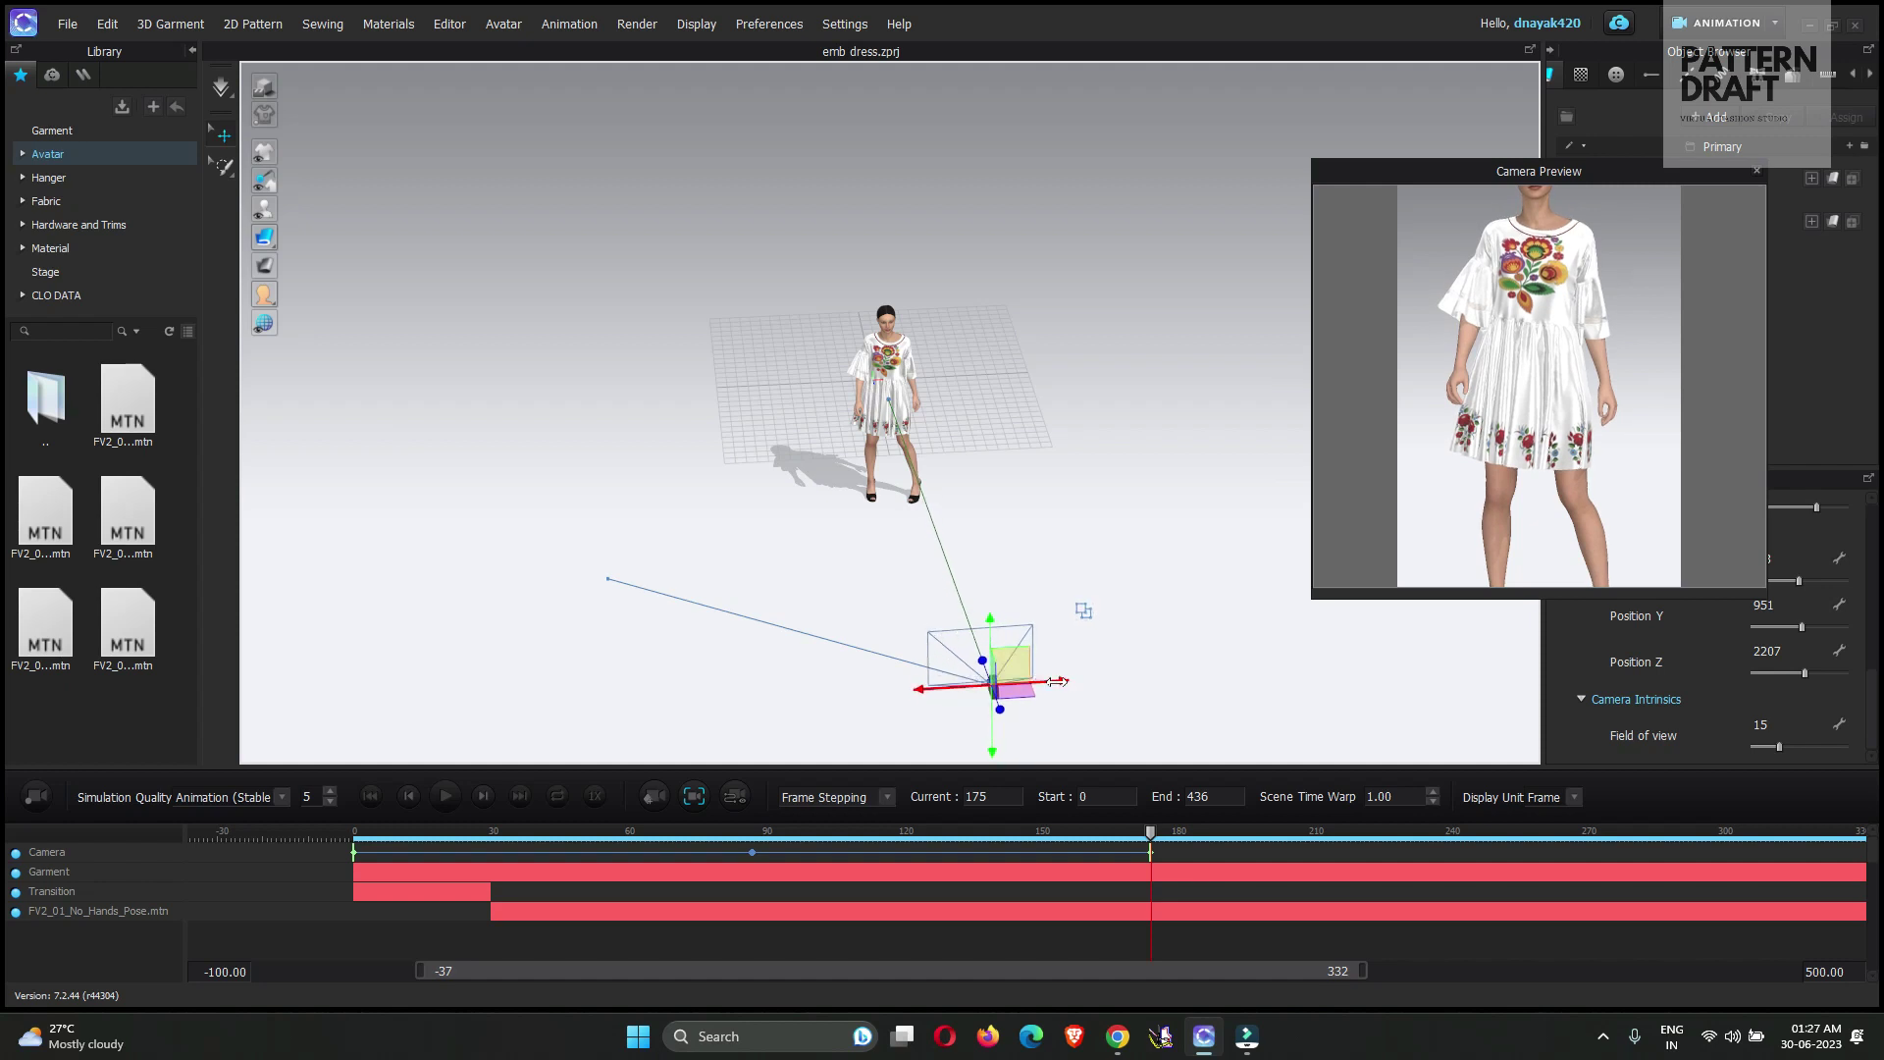
left_click_drag(1057, 681, 1038, 679)
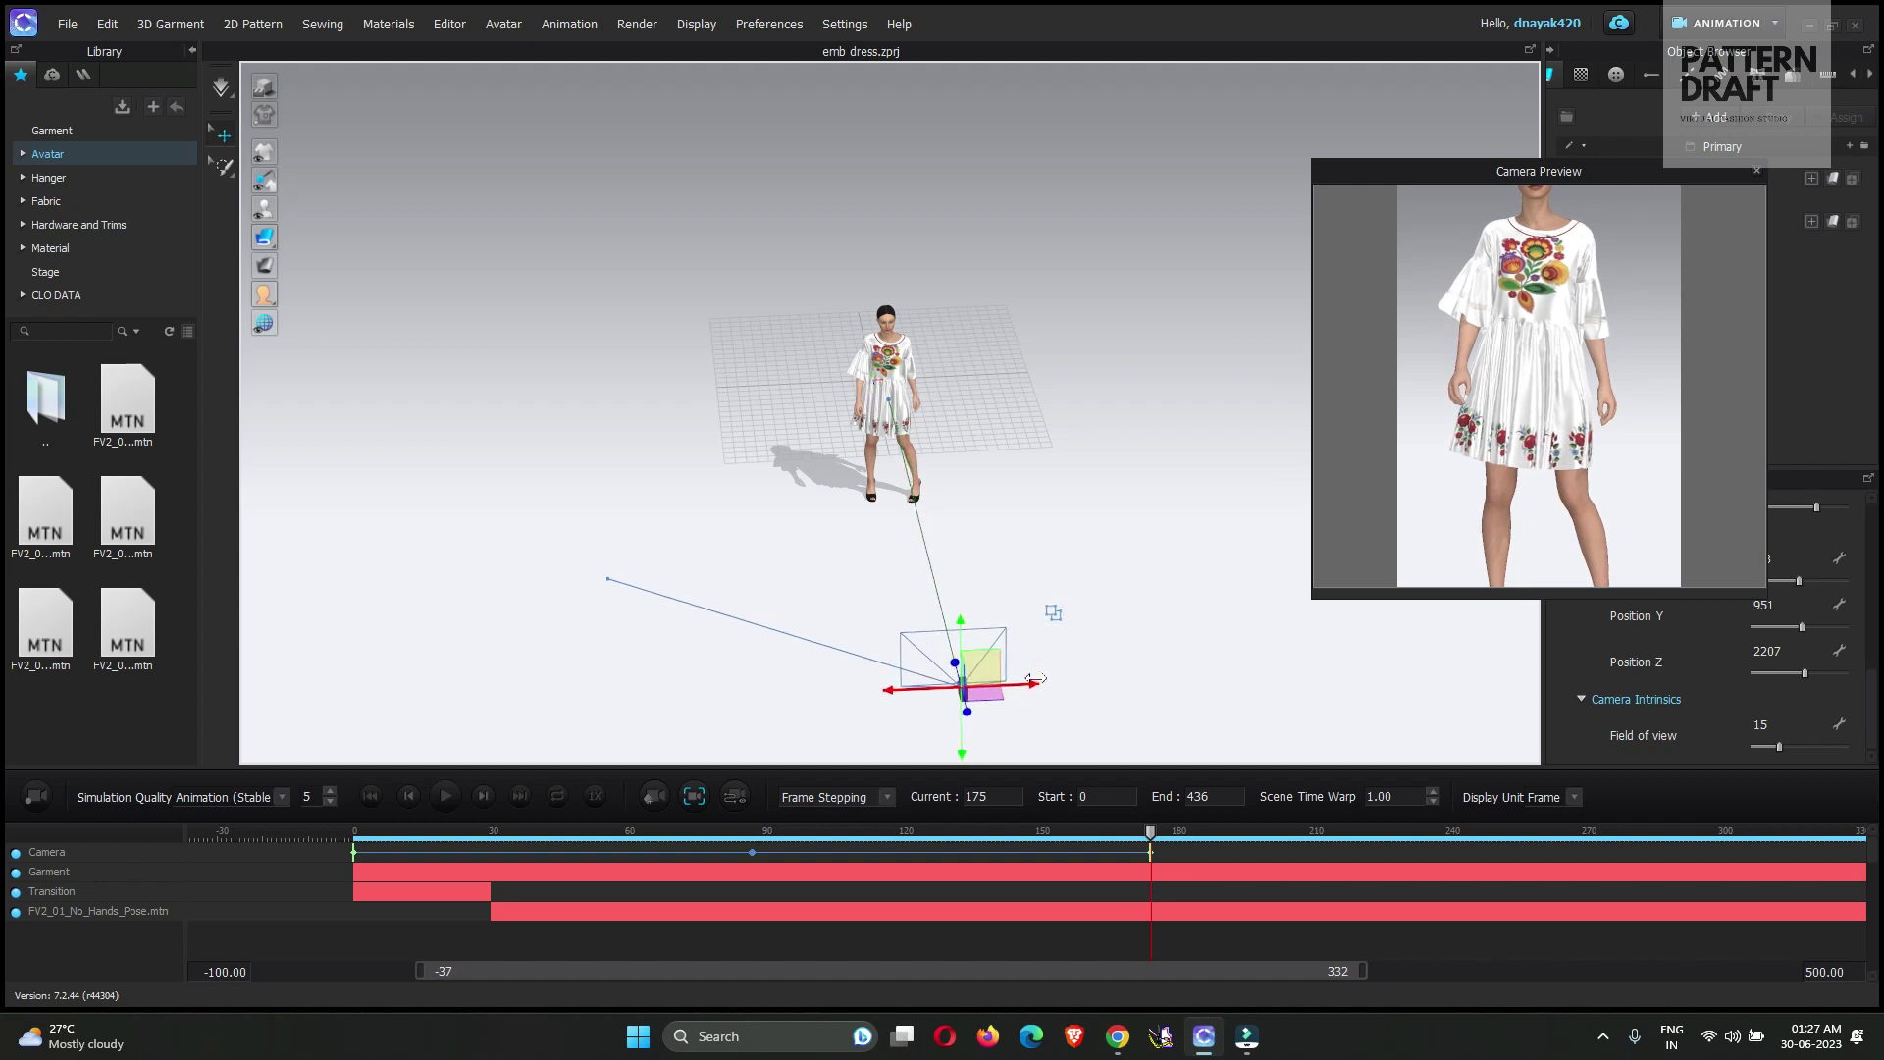
right_click_drag(972, 656, 729, 622)
middle_click_drag(978, 599, 1354, 611)
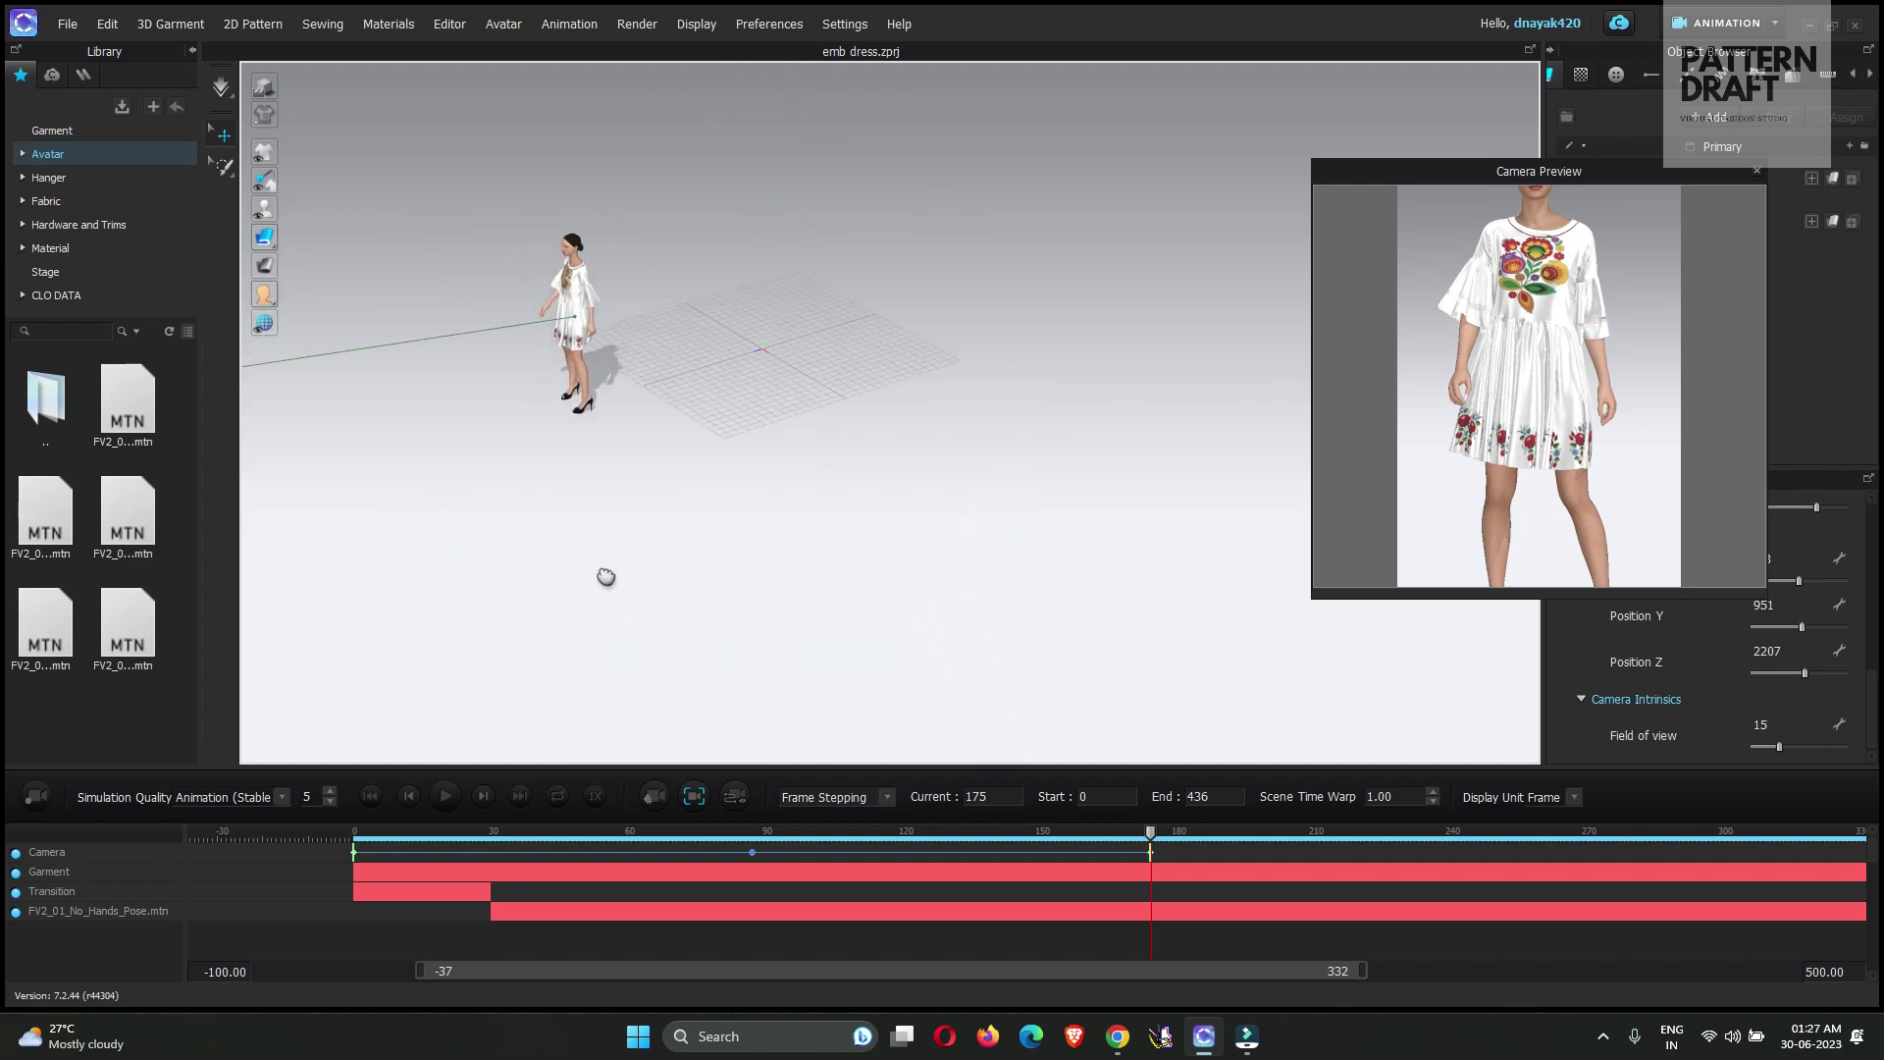
middle_click_drag(606, 576, 1089, 729)
left_click_drag(549, 581, 291, 599)
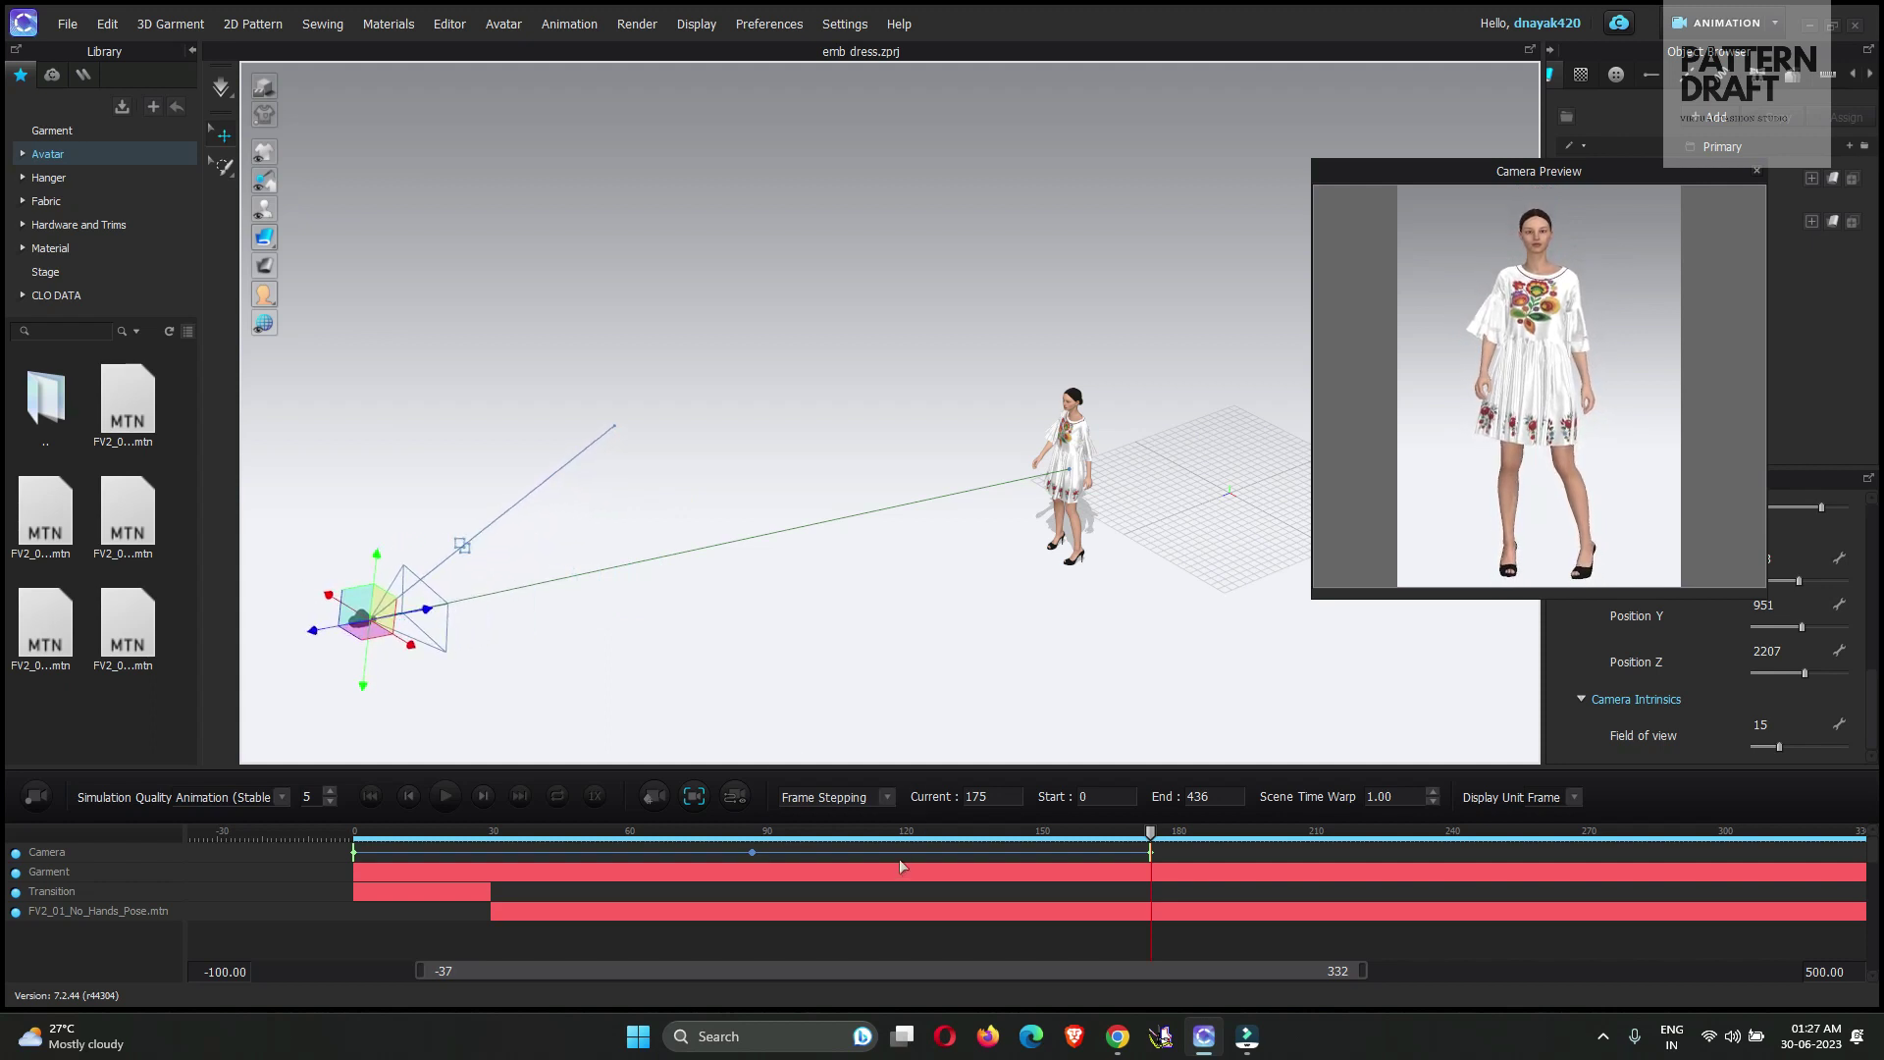
At frame 59, shift the camera's aim sideways onto the walking avatar
left_click_drag(1154, 841, 836, 834)
left_click_drag(667, 809, 622, 840)
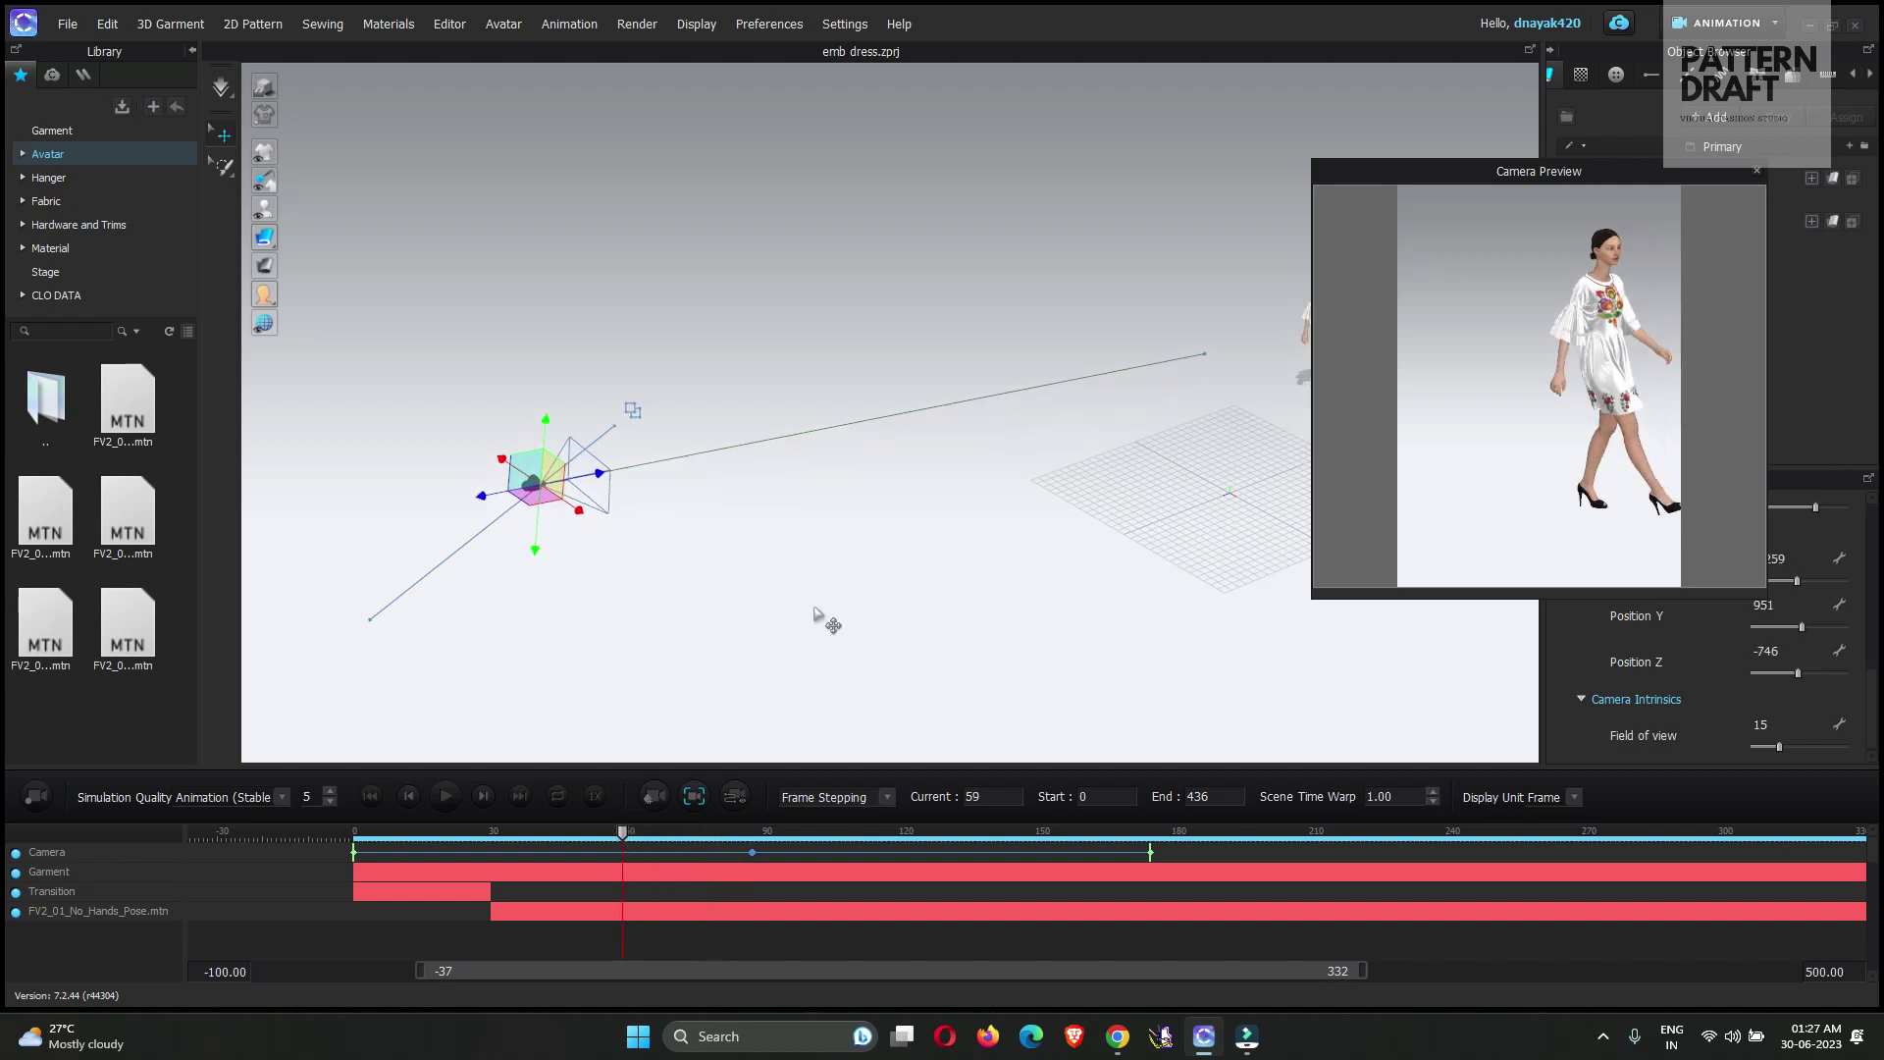
middle_click_drag(964, 526, 756, 664)
scroll(1107, 520, "up", 3)
middle_click_drag(1107, 516, 786, 353)
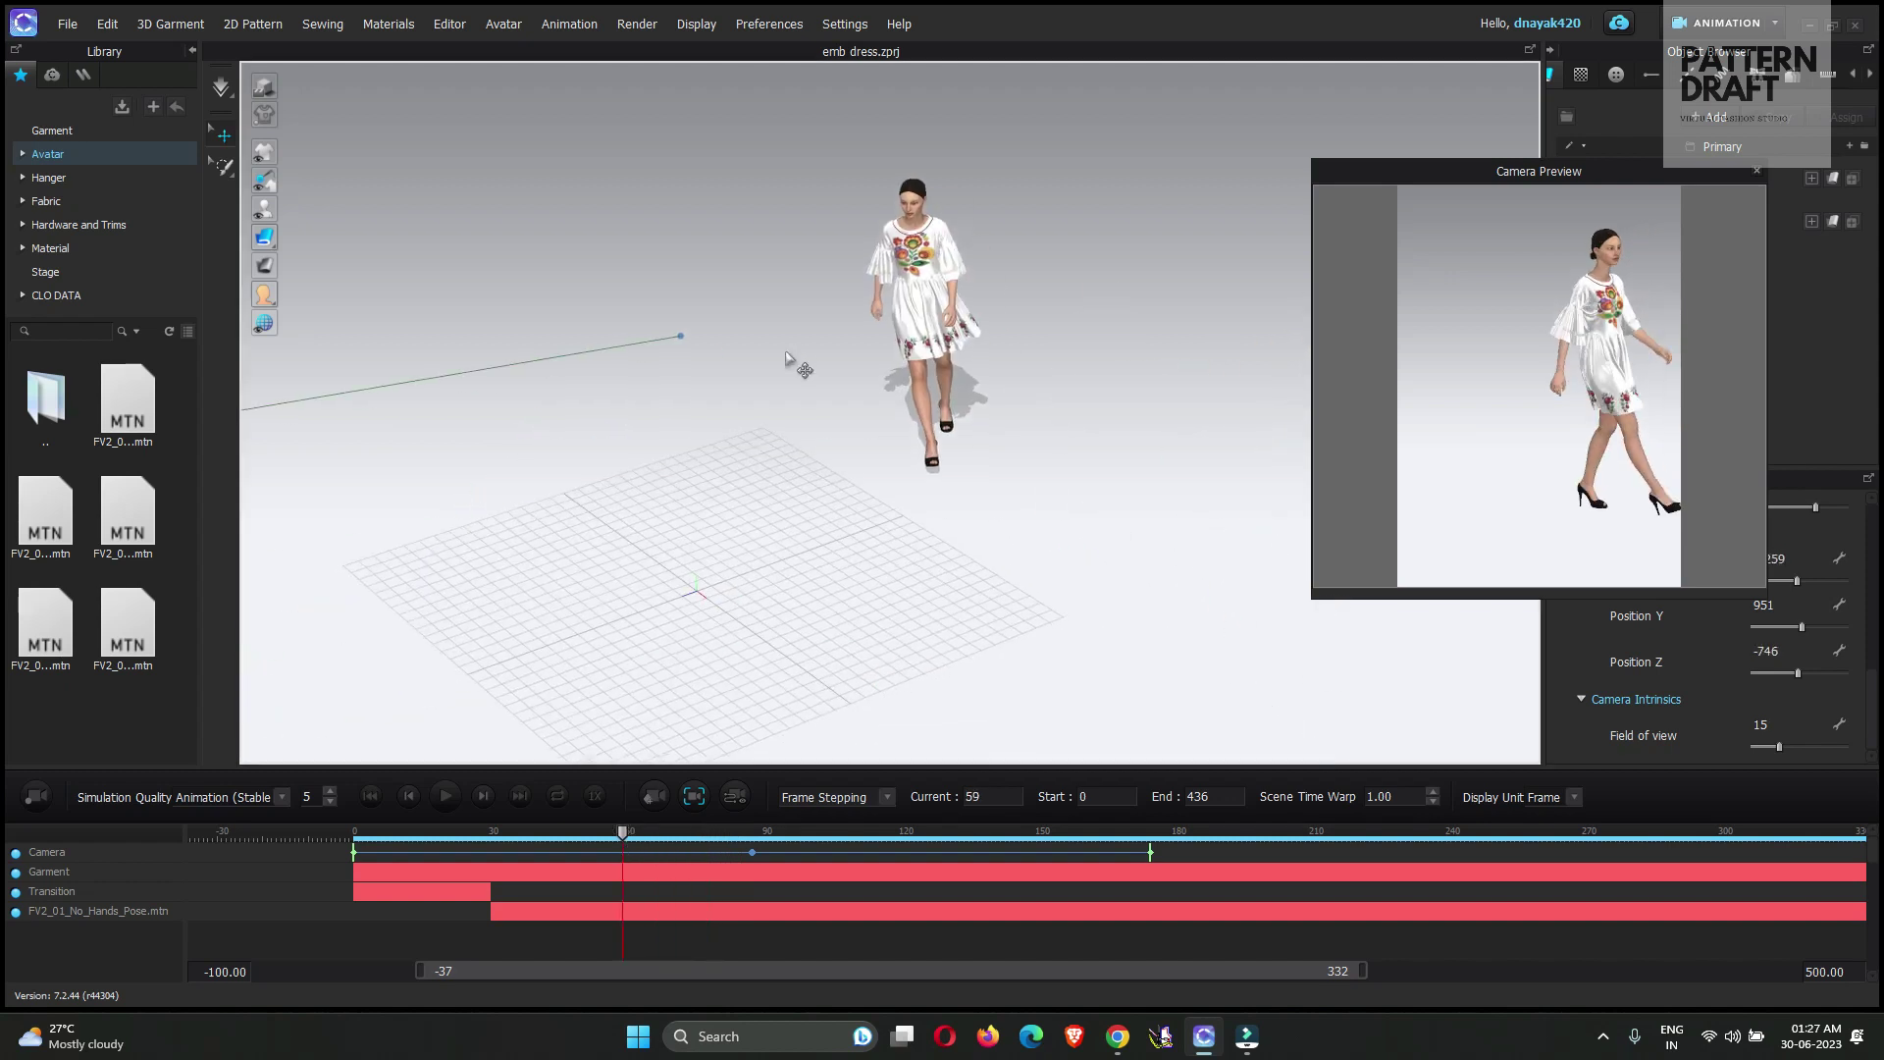
left_click(682, 337)
right_click_drag(684, 339, 806, 324)
middle_click_drag(806, 324, 811, 446)
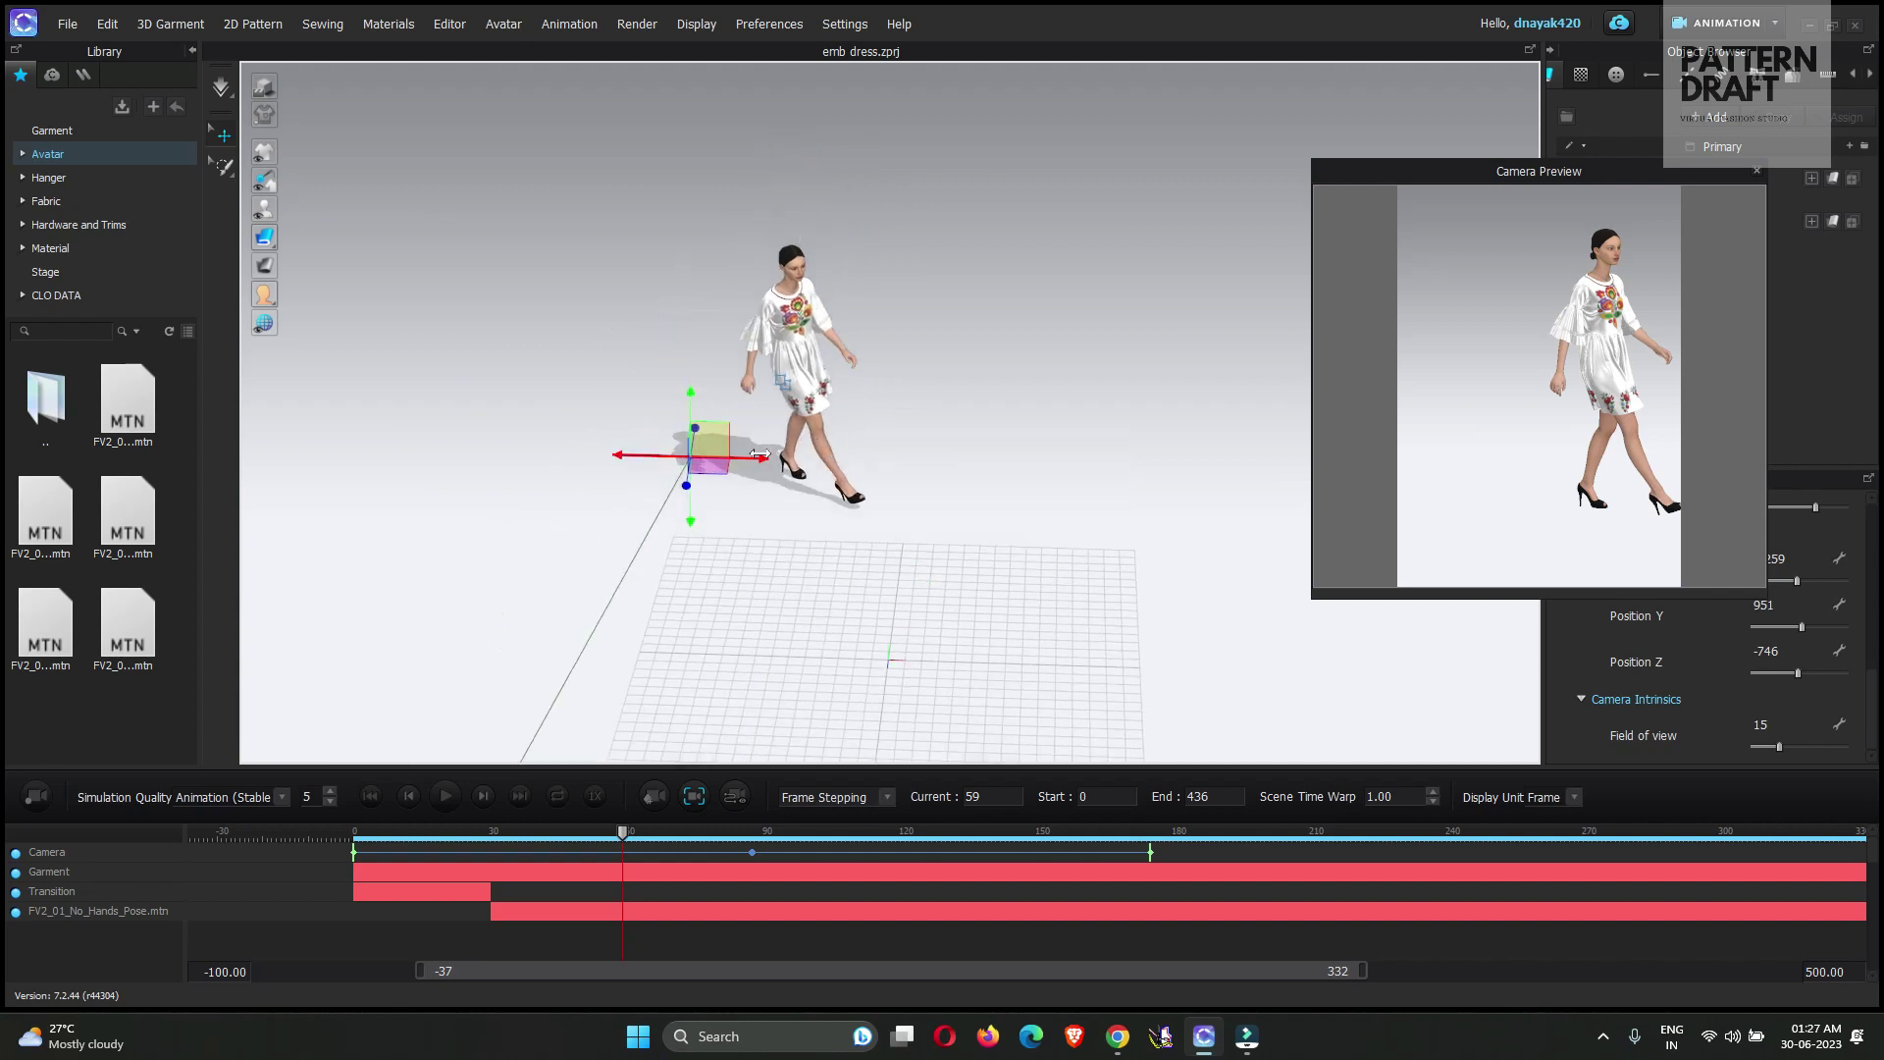
left_click_drag(756, 457, 776, 384)
scroll(791, 487, "up", 5)
middle_click_drag(841, 530, 841, 364)
At frame 25, shift the camera's aim sideways onto the avatar and lower it to a Y position of about 979
left_click_drag(623, 832, 469, 833)
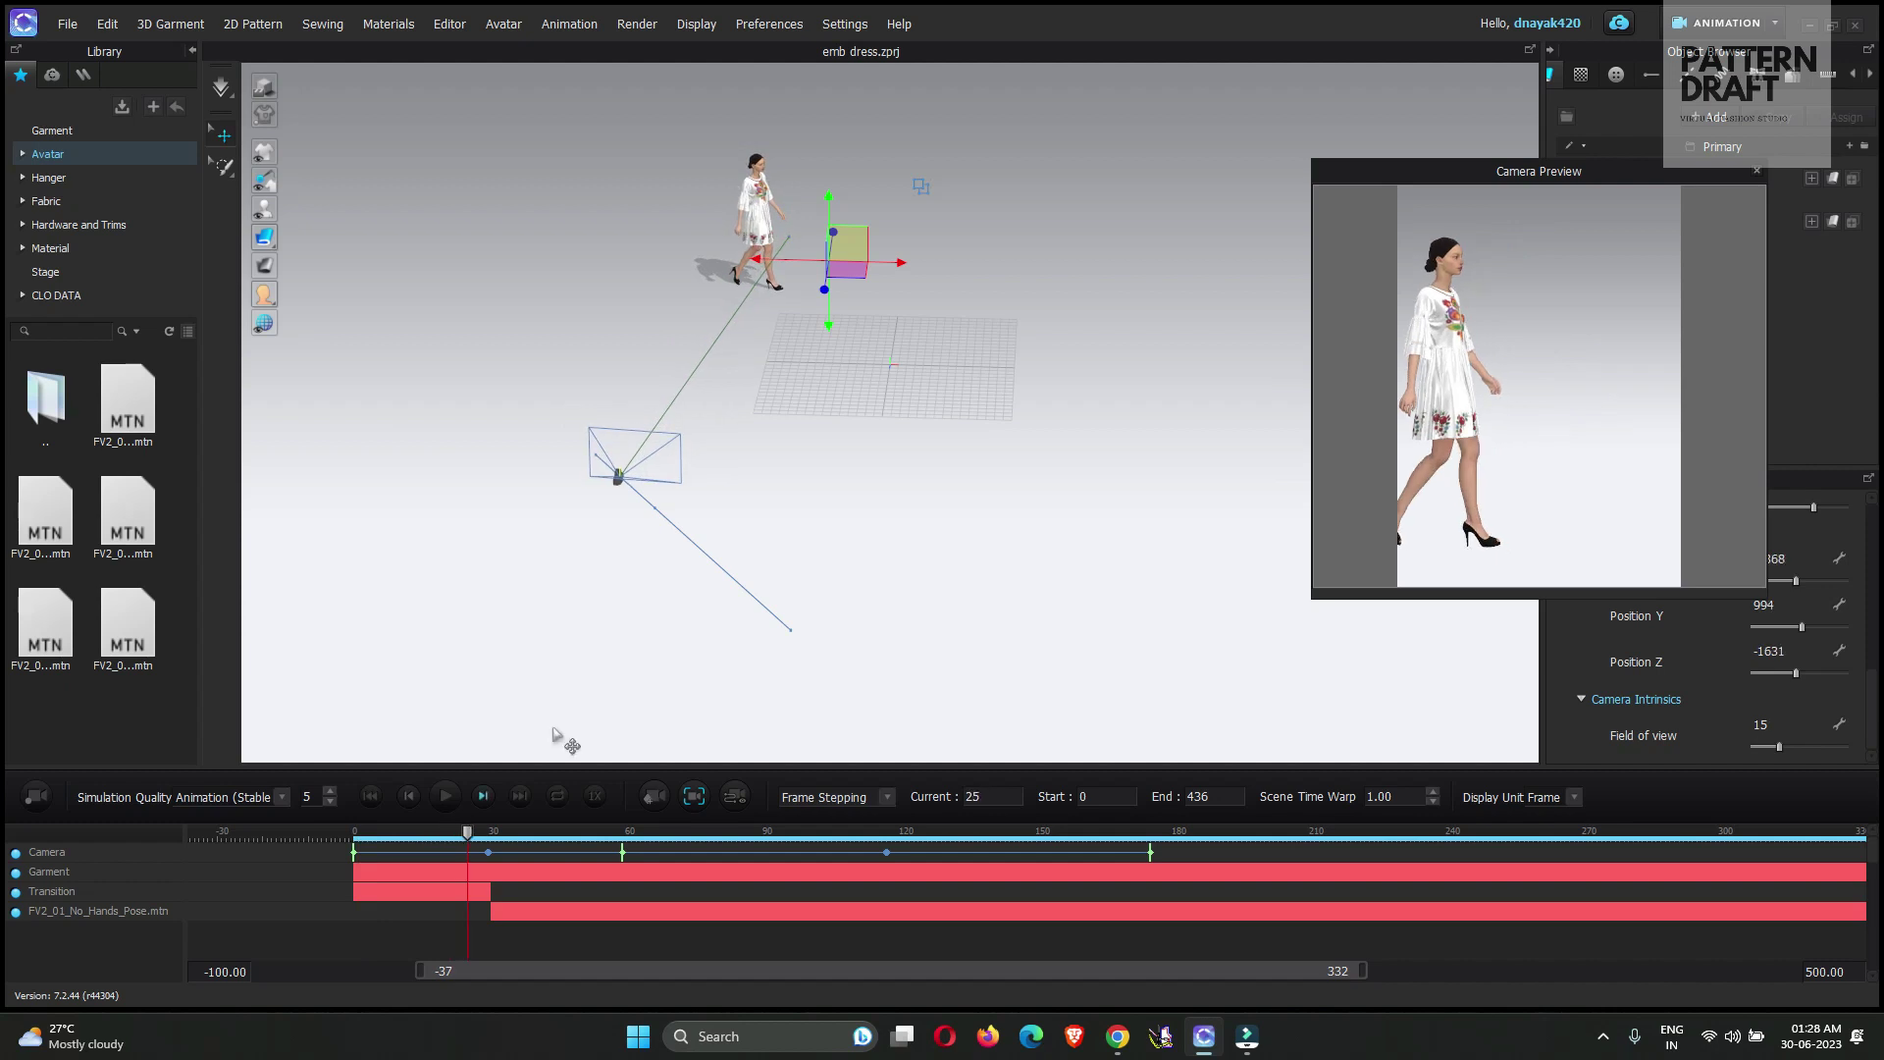
scroll(757, 685, "up", 5)
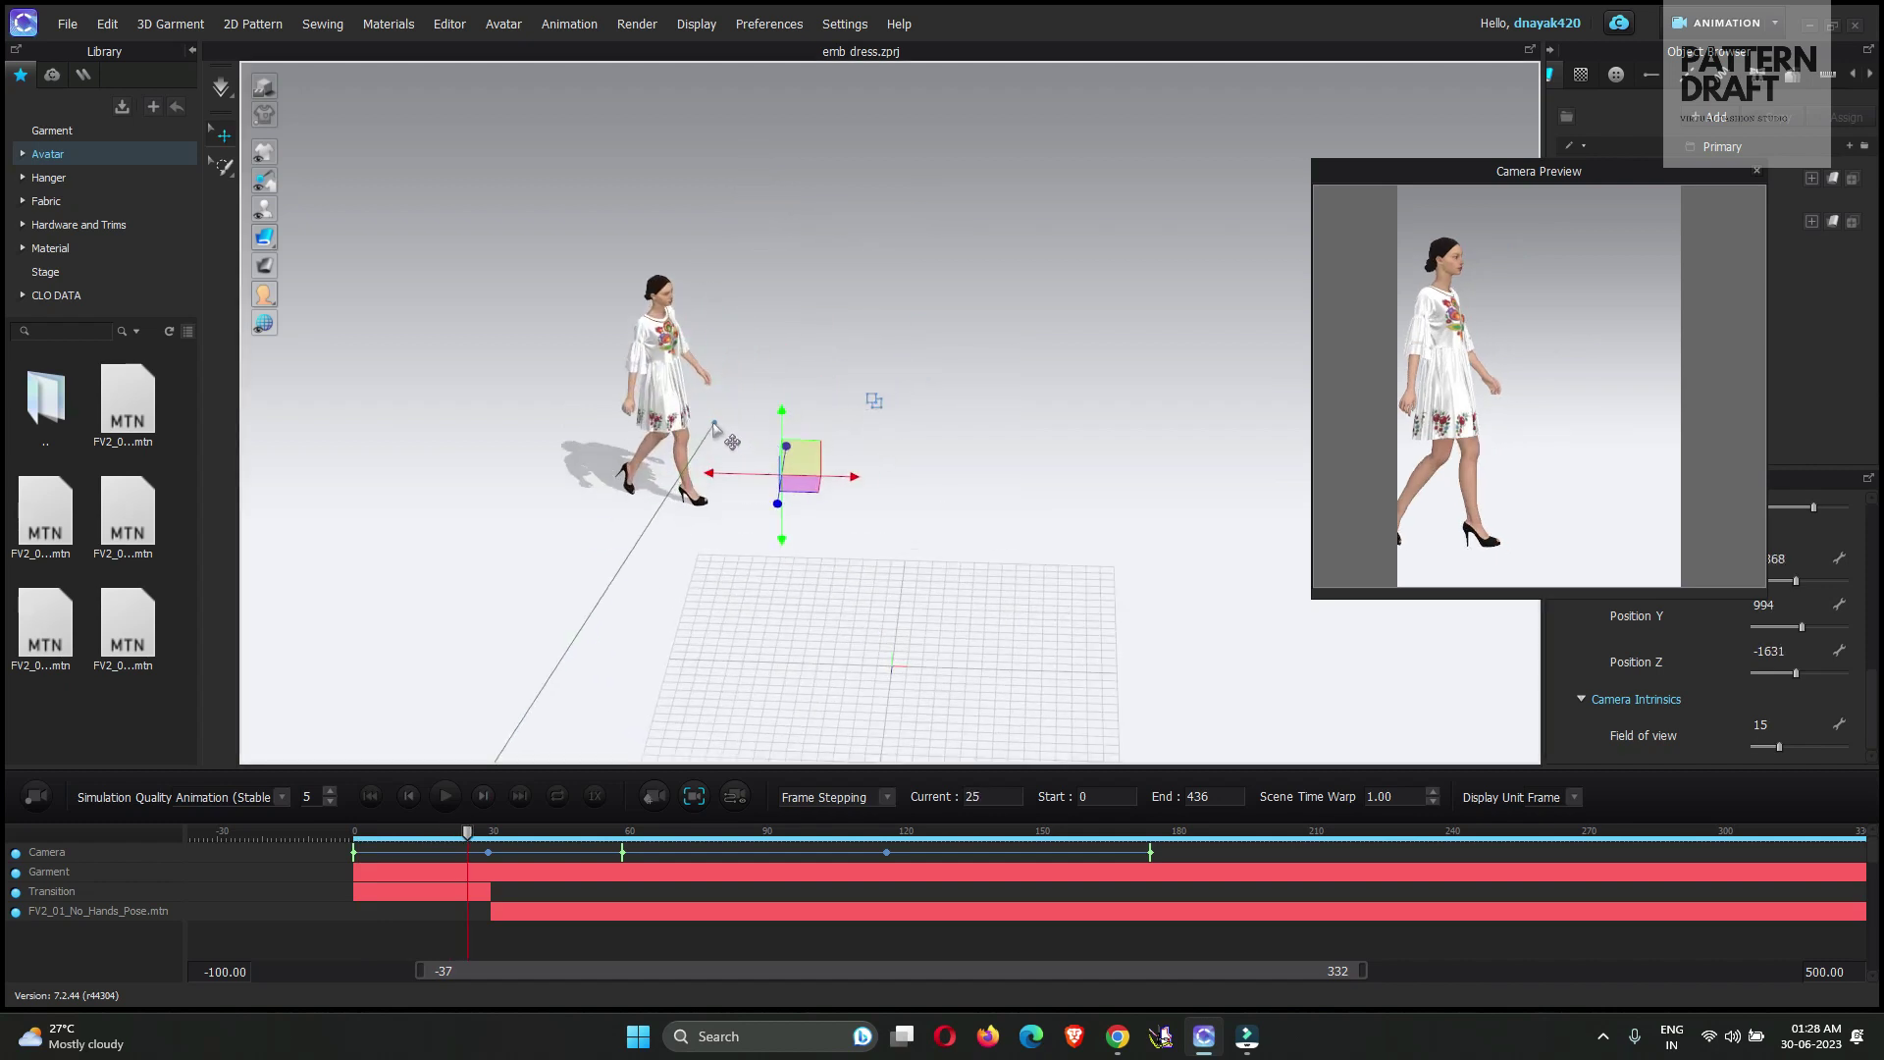
left_click(715, 422)
left_click_drag(763, 420, 654, 374)
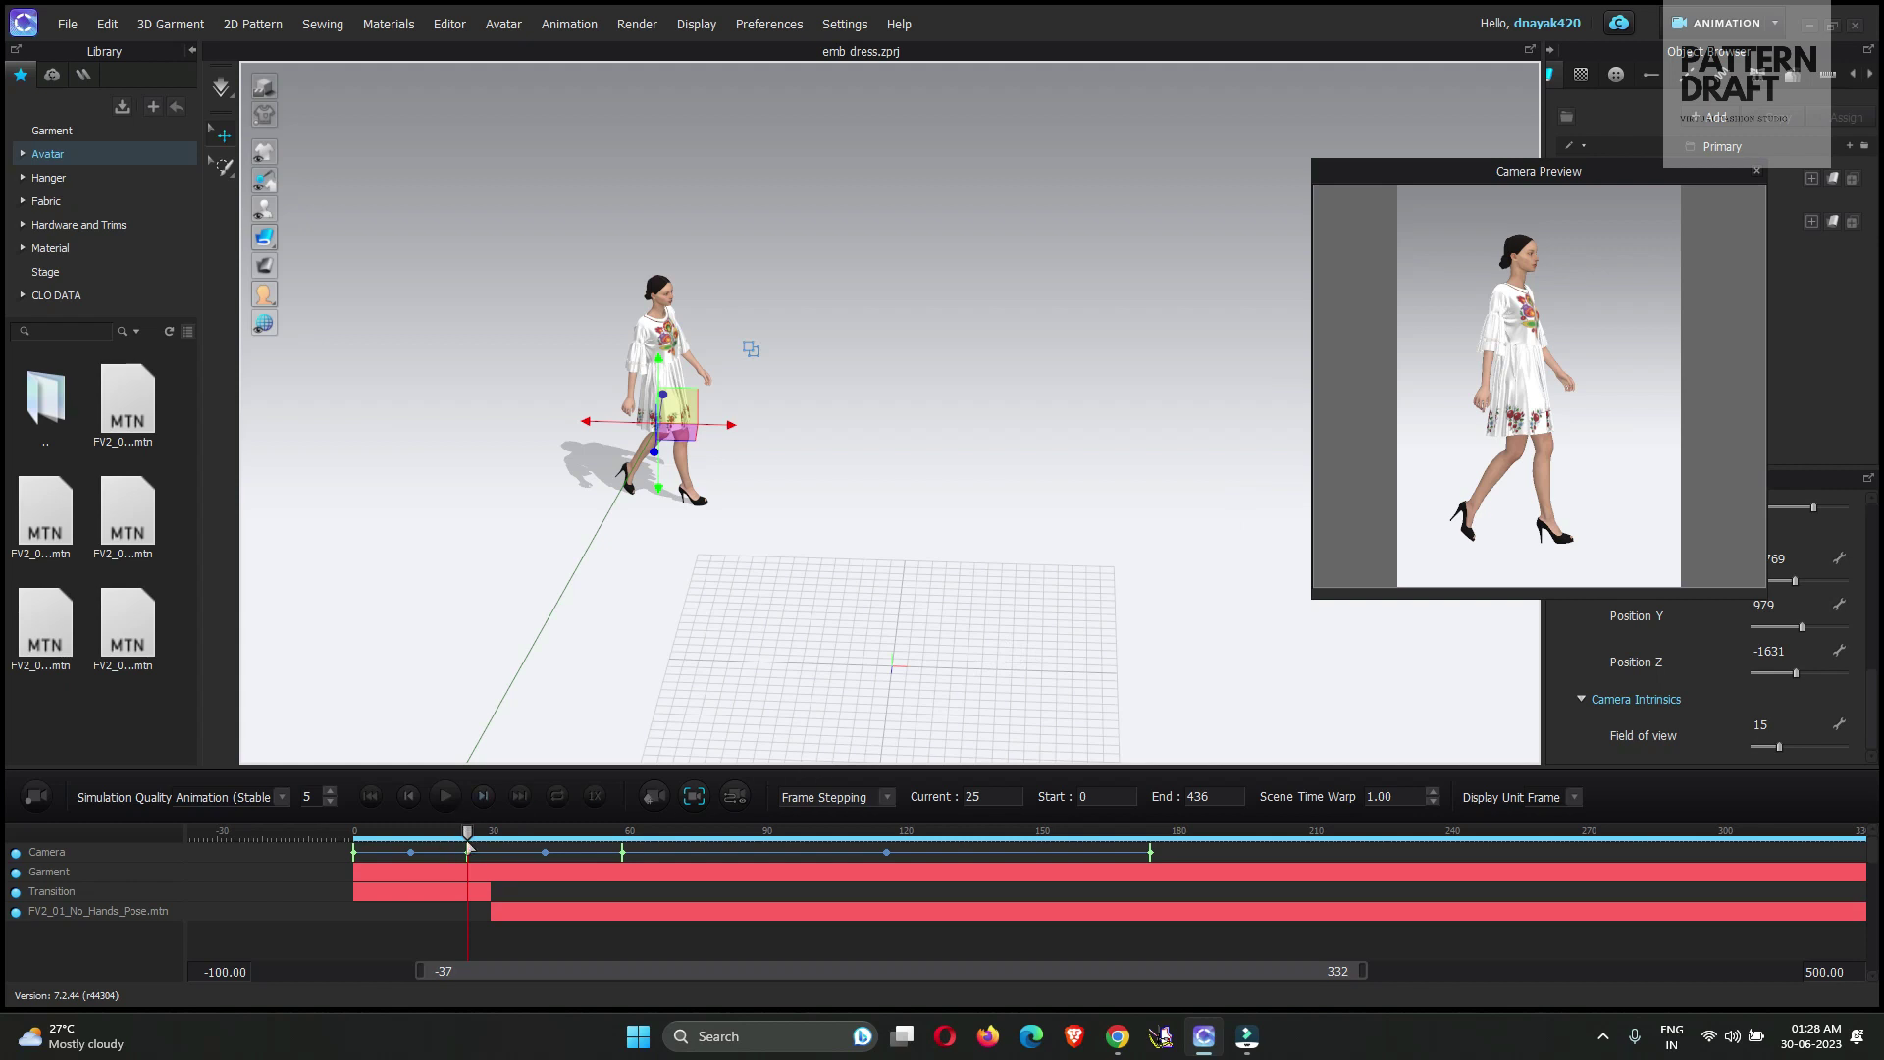
Scrub the animation to frames 155 and 175 to check the camera framing and path
left_click_drag(467, 838, 1060, 912)
right_click_drag(1009, 674, 823, 517)
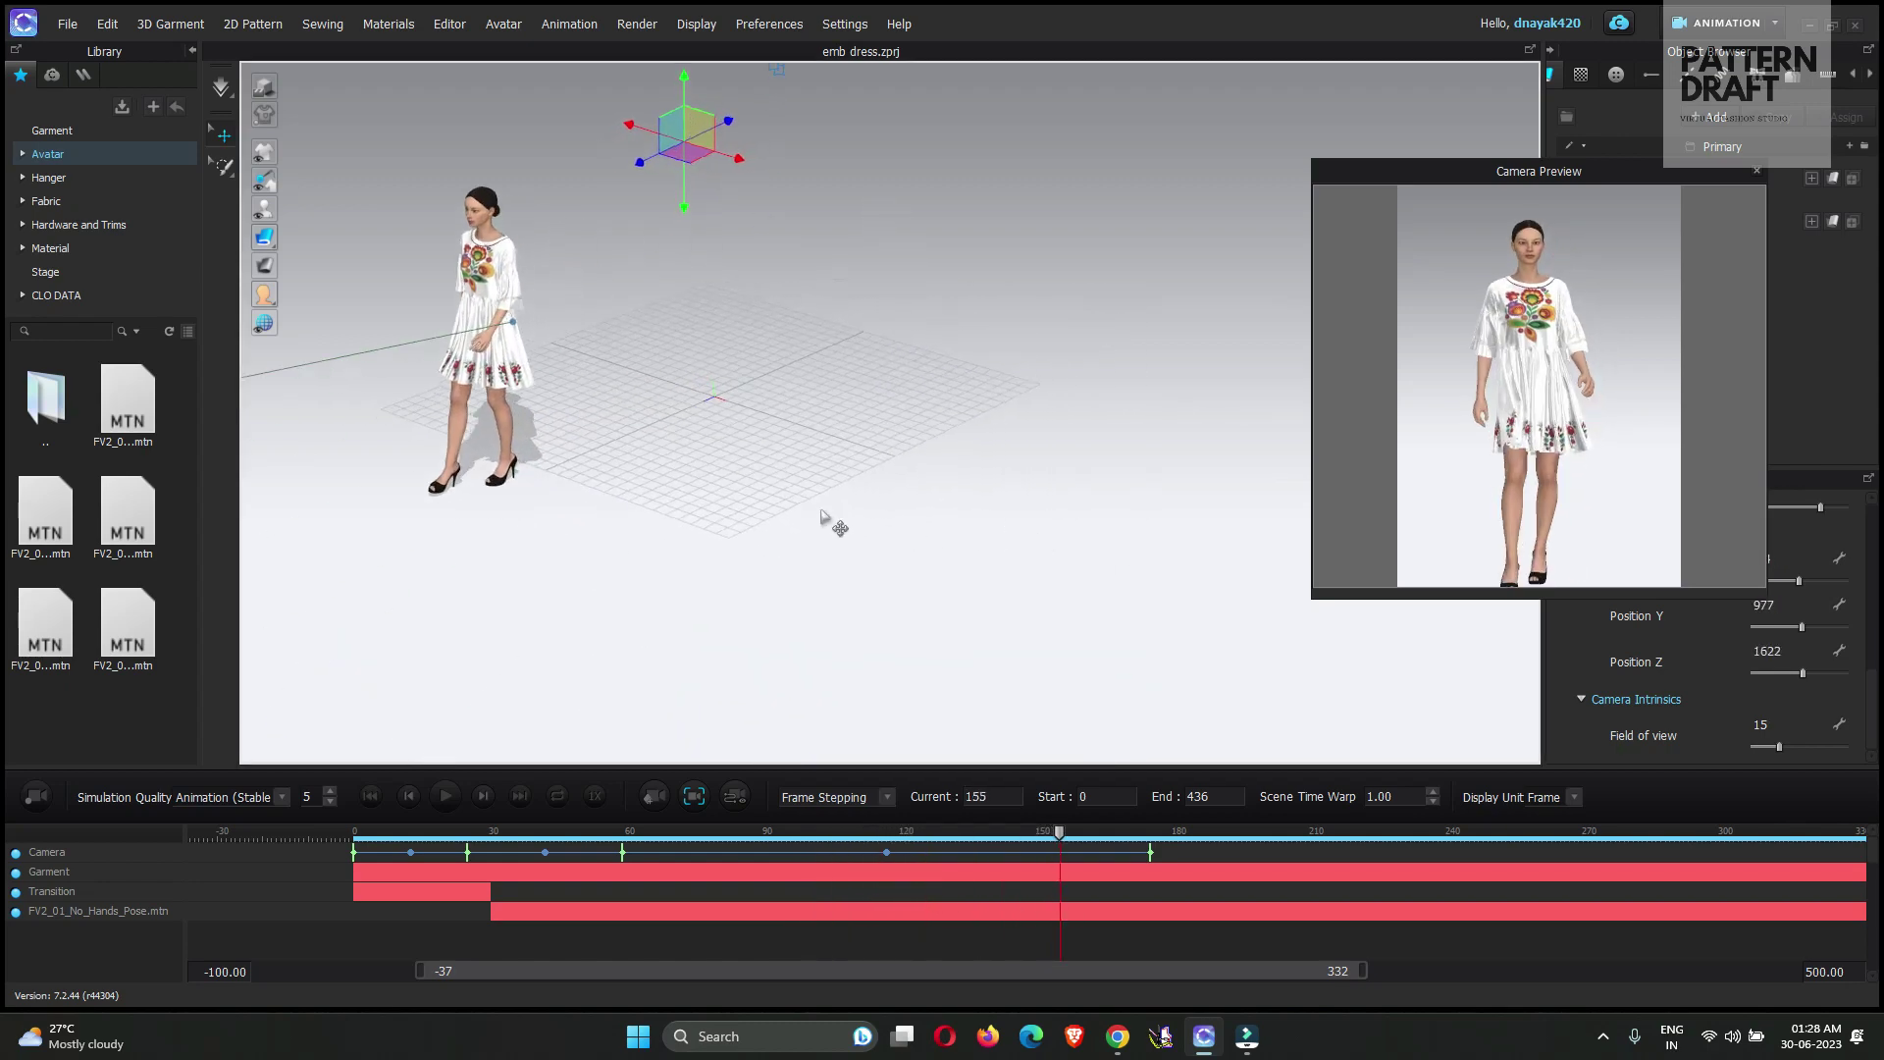
scroll(1024, 605, "up", 5)
middle_click_drag(823, 517, 955, 552)
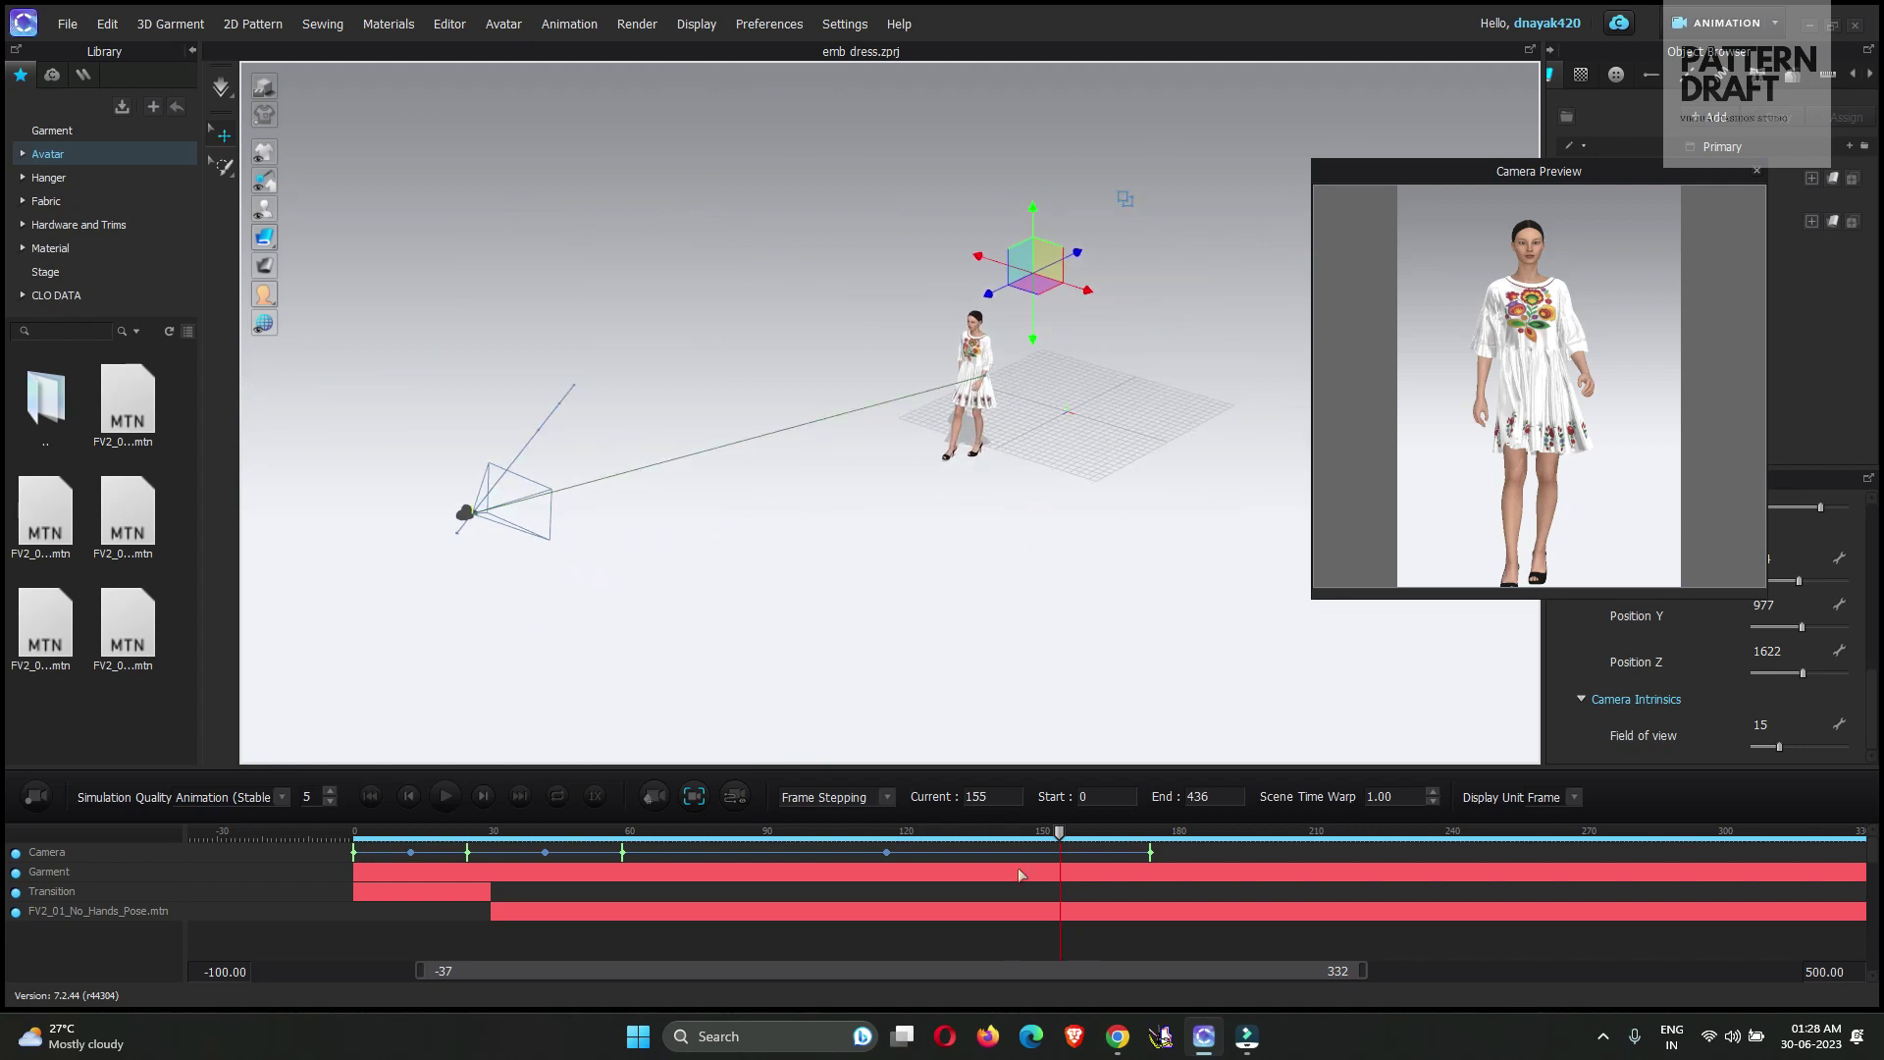
left_click_drag(1064, 834, 1152, 841)
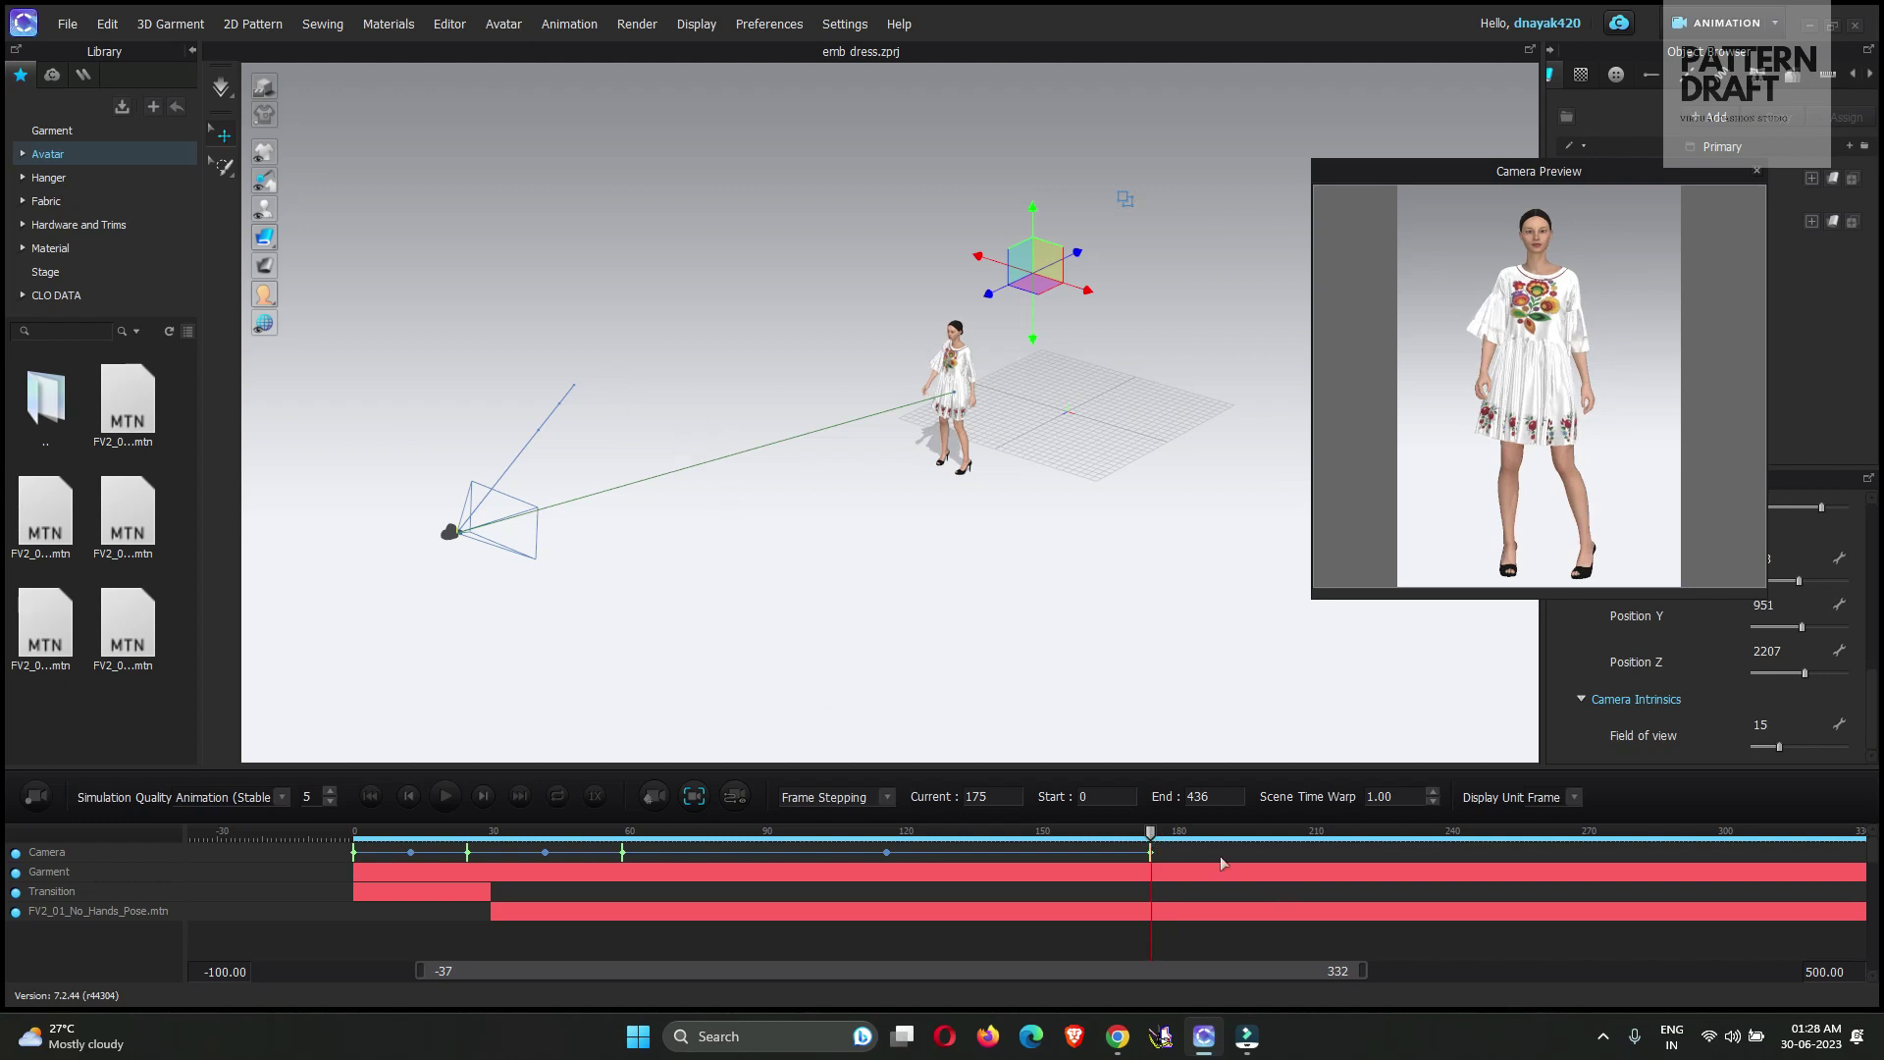
At frame 216, swing the camera sideways around the avatar and bring it closer so she fills the frame
left_click_drag(1192, 845, 1340, 852)
left_click(466, 555)
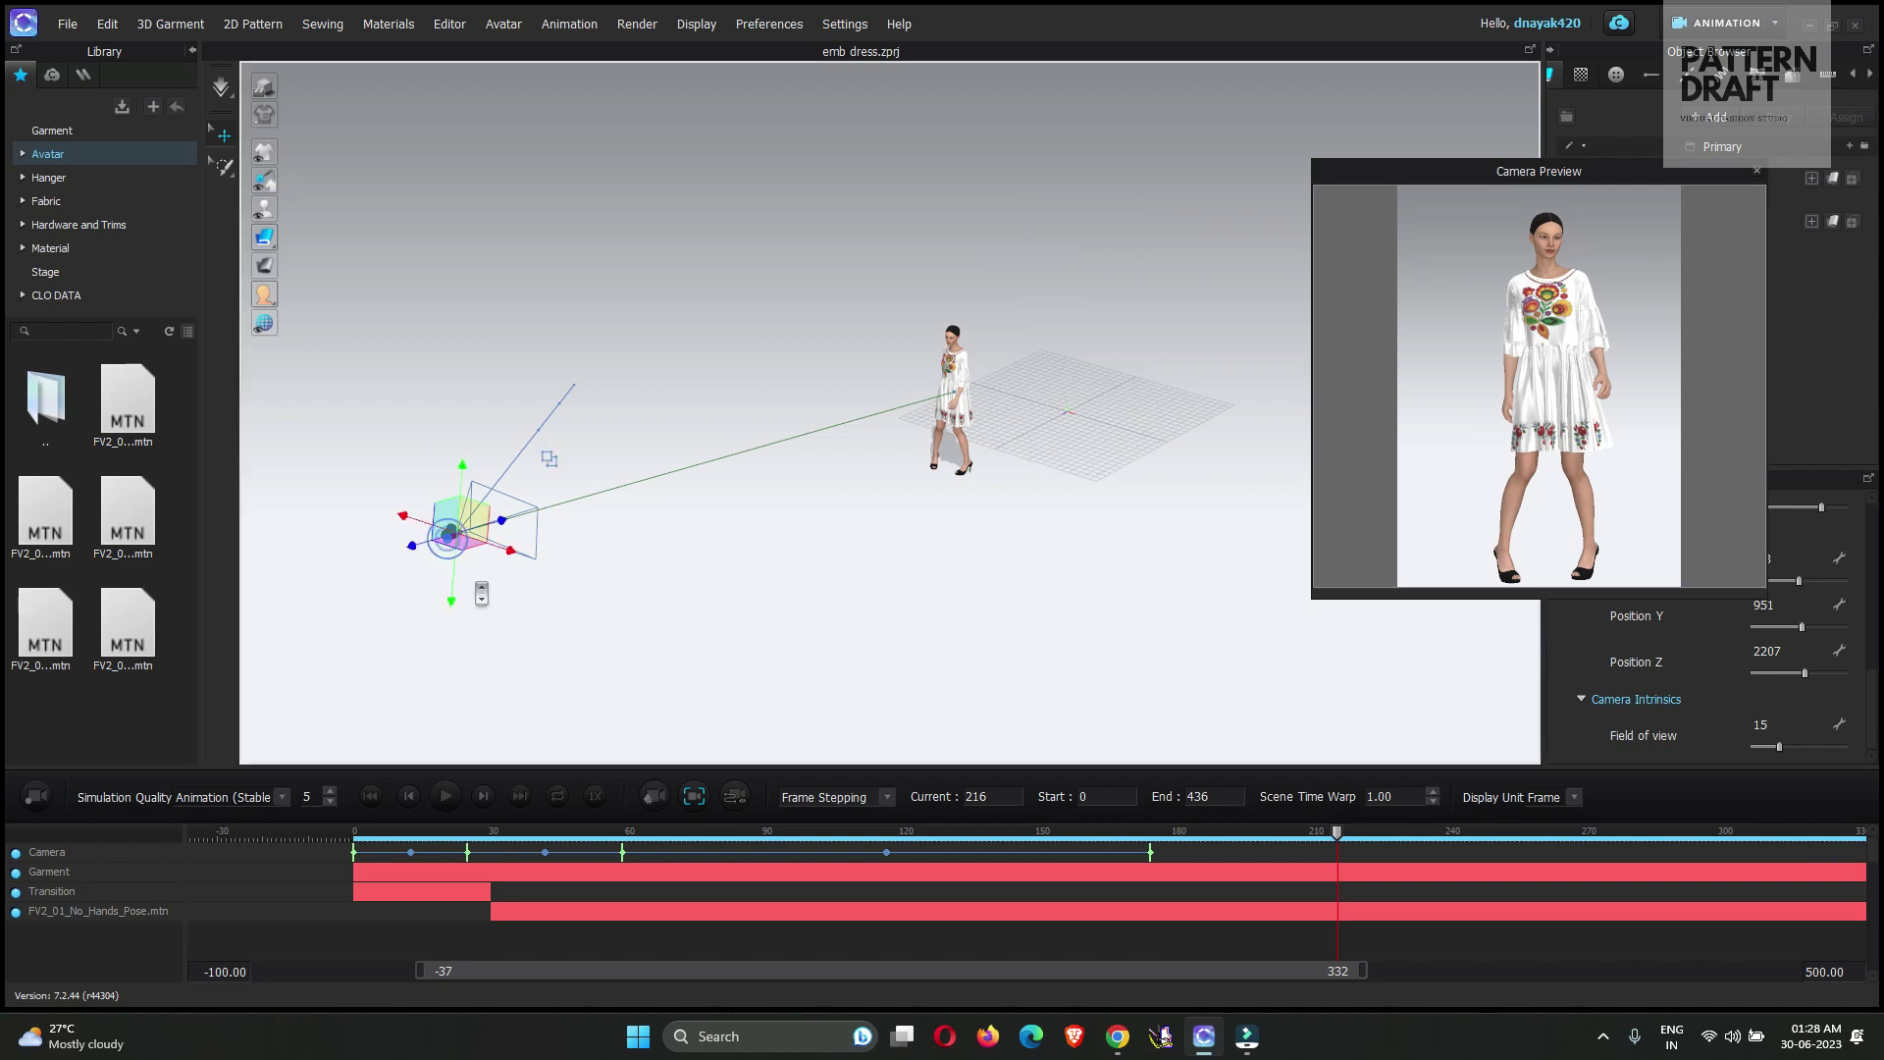
scroll(643, 564, "down", 3)
left_click_drag(713, 523, 1009, 513)
right_click_drag(970, 659, 1021, 689)
middle_click_drag(1021, 689, 898, 500)
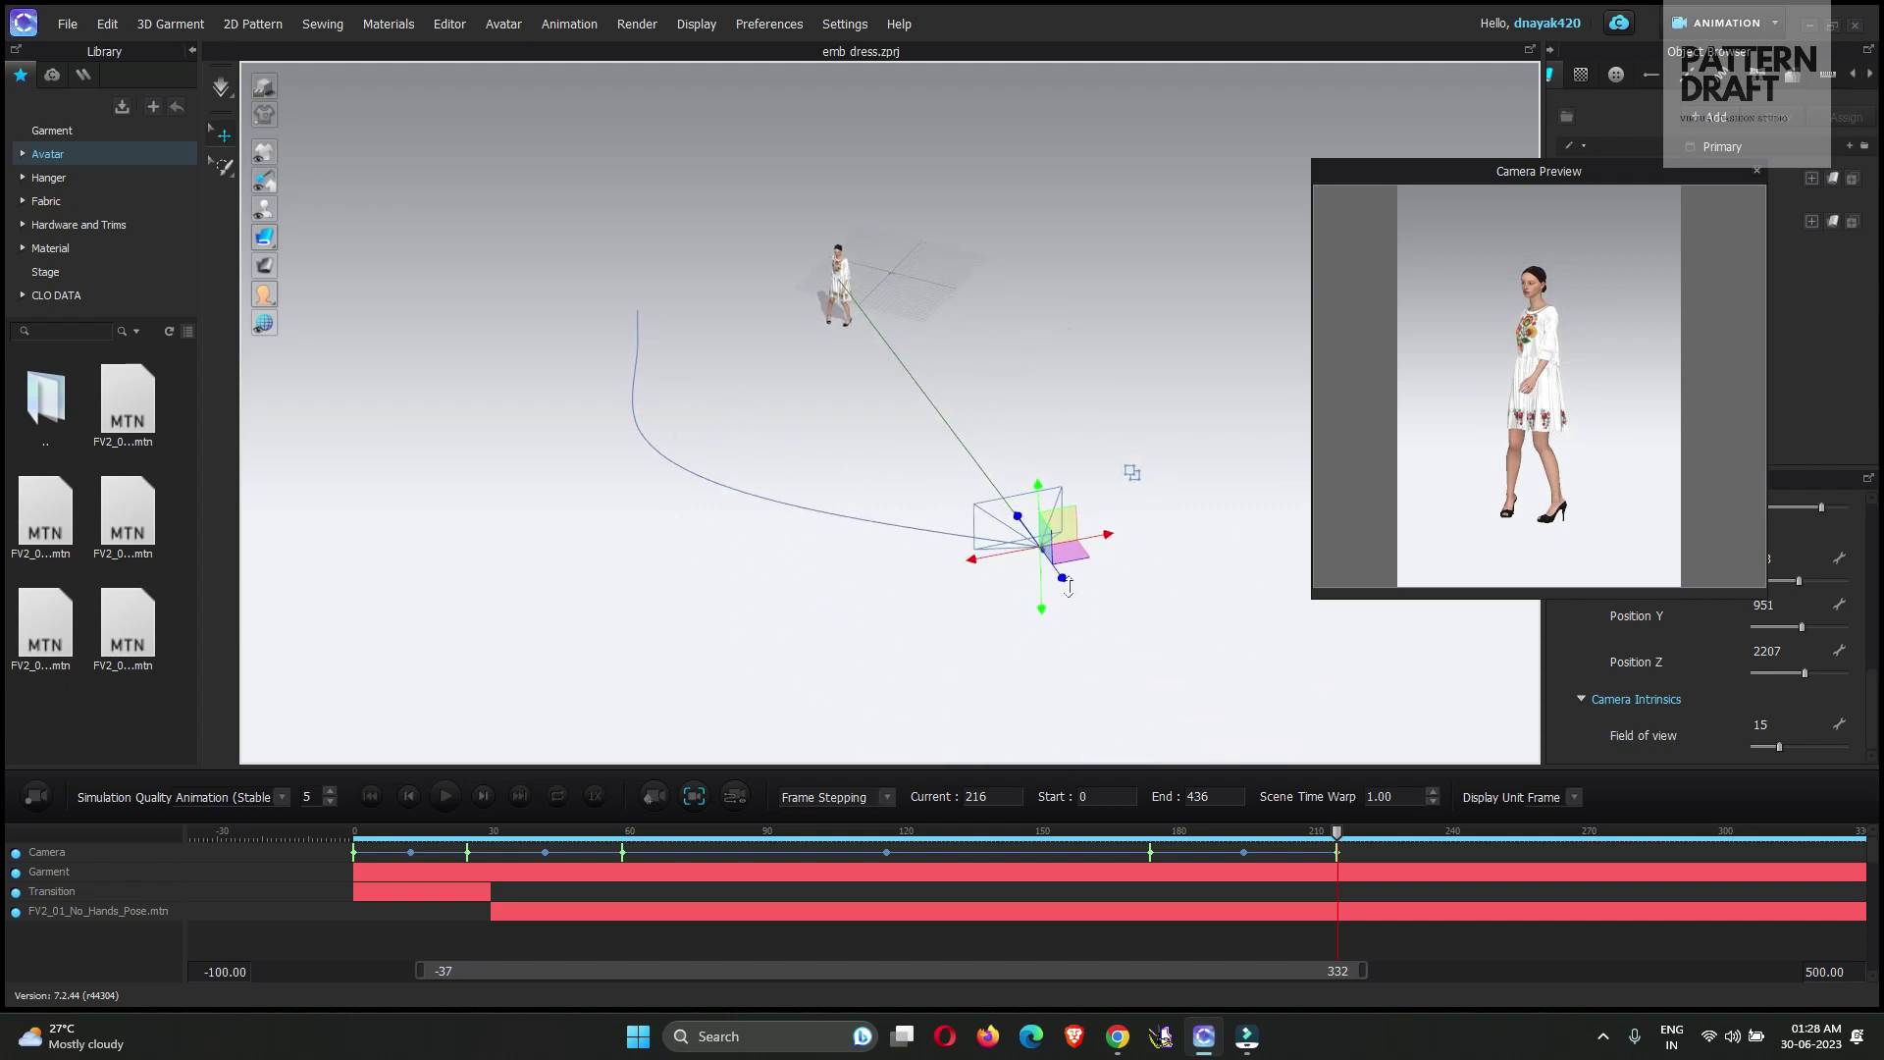
left_click_drag(1068, 587, 1016, 515)
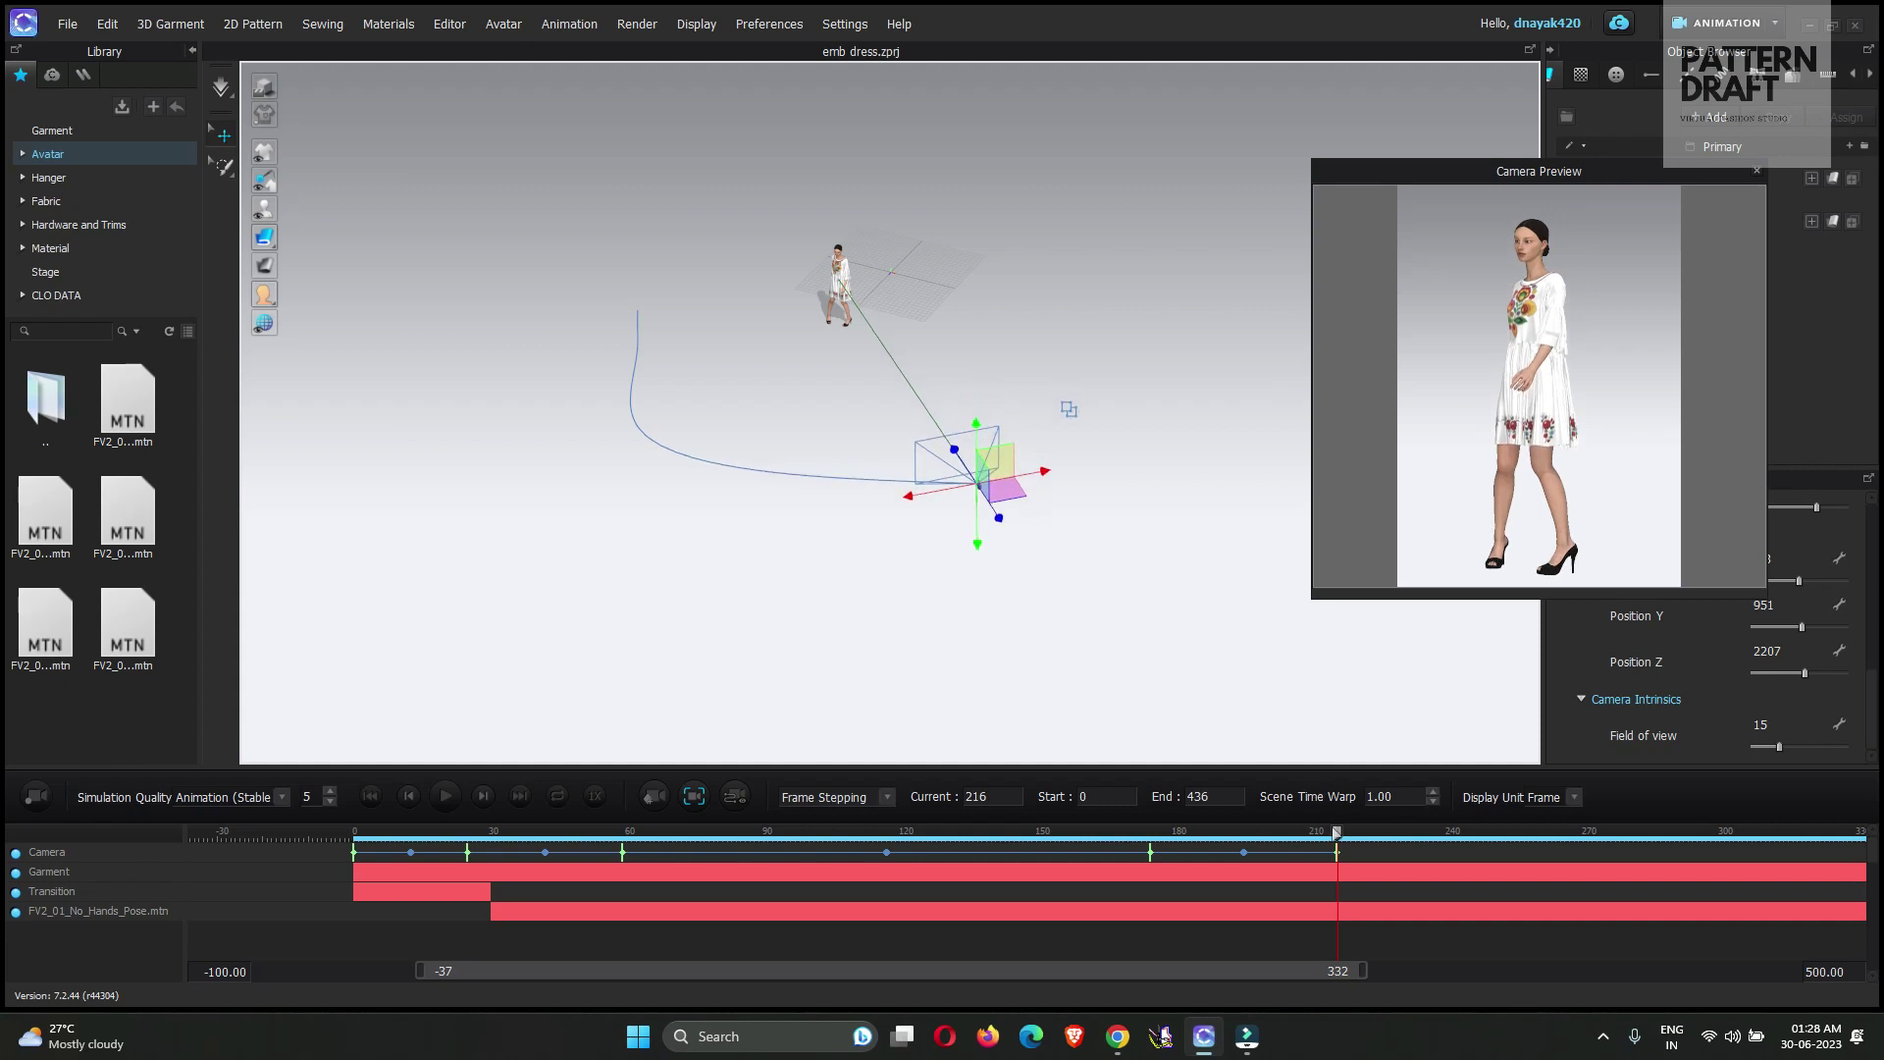
Scrub the animation back to the start and forward to frame 239 to check the camera framing
left_click_drag(1337, 832, 300, 827)
left_click_drag(139, 806, 1340, 836)
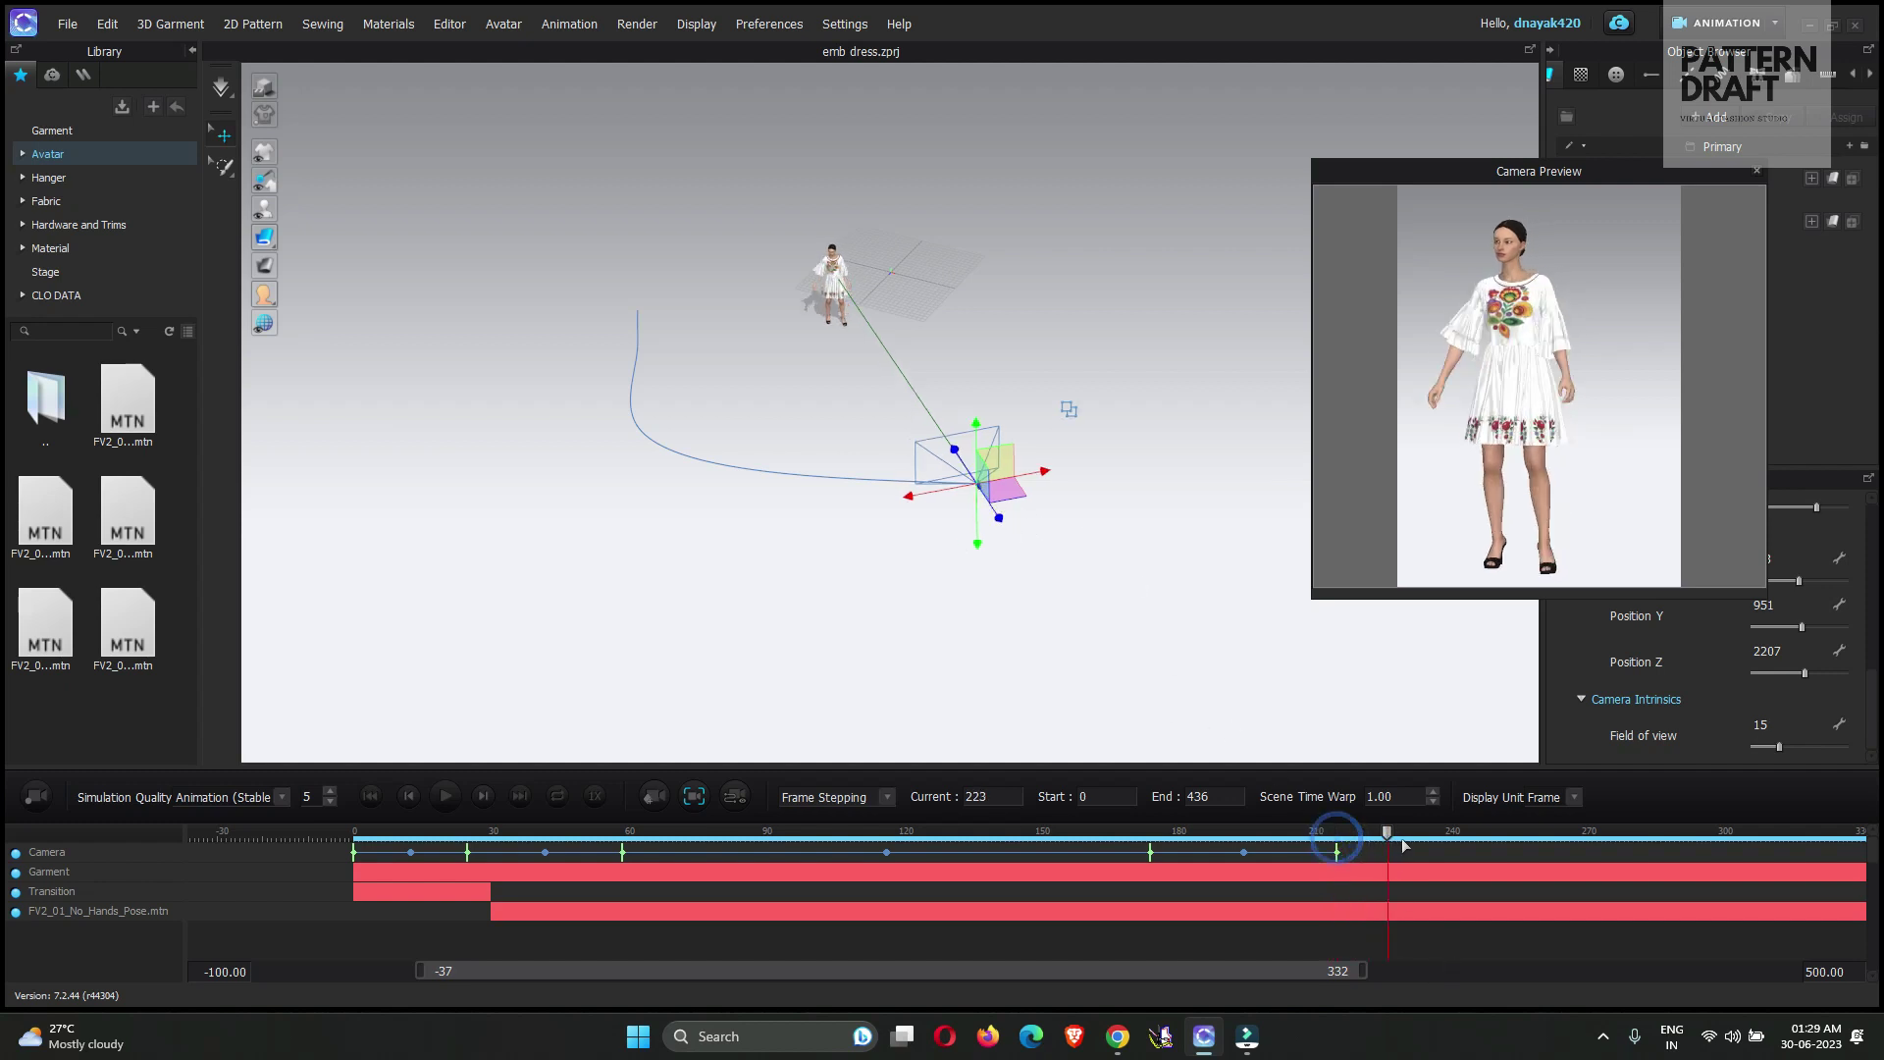
left_click_drag(1405, 844, 1443, 846)
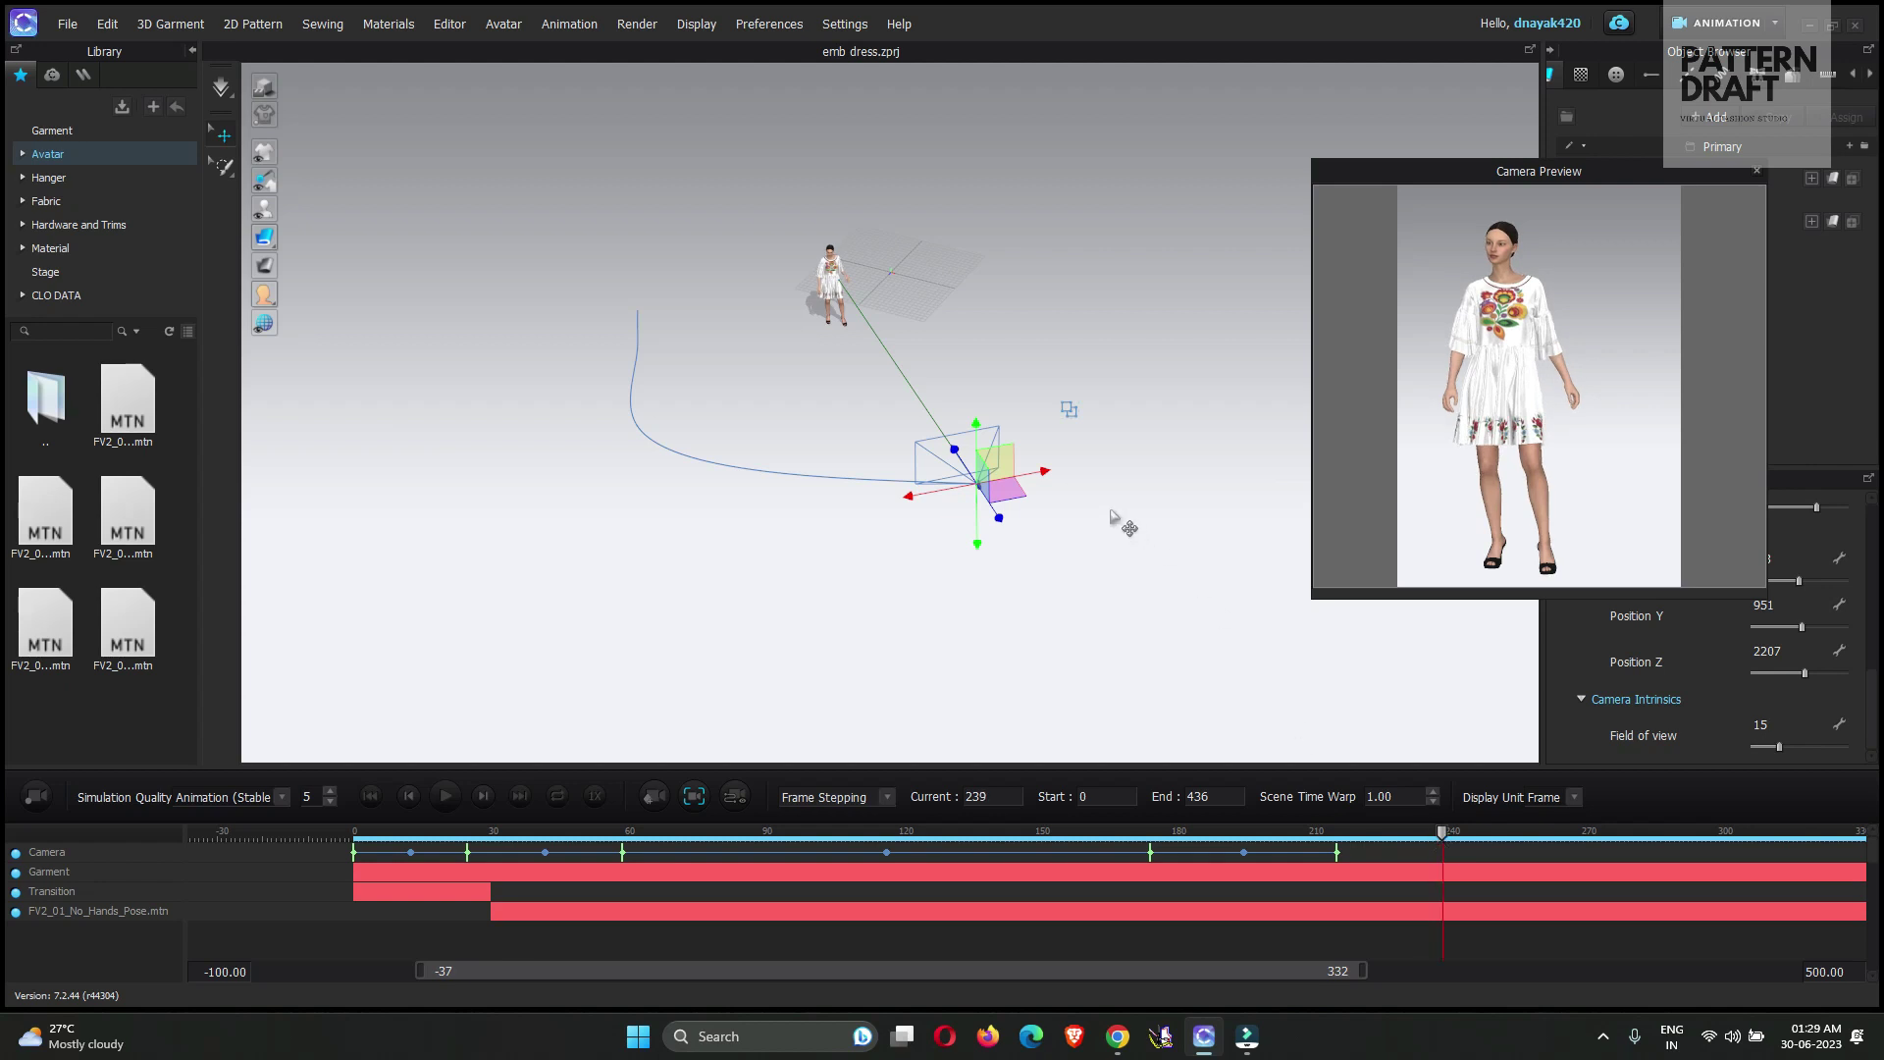
At frame 239, move the camera in much closer to the avatar
left_click_drag(998, 526, 906, 373)
middle_click_drag(875, 280, 896, 431)
right_click_drag(896, 432, 795, 441)
scroll(950, 462, "up", 6)
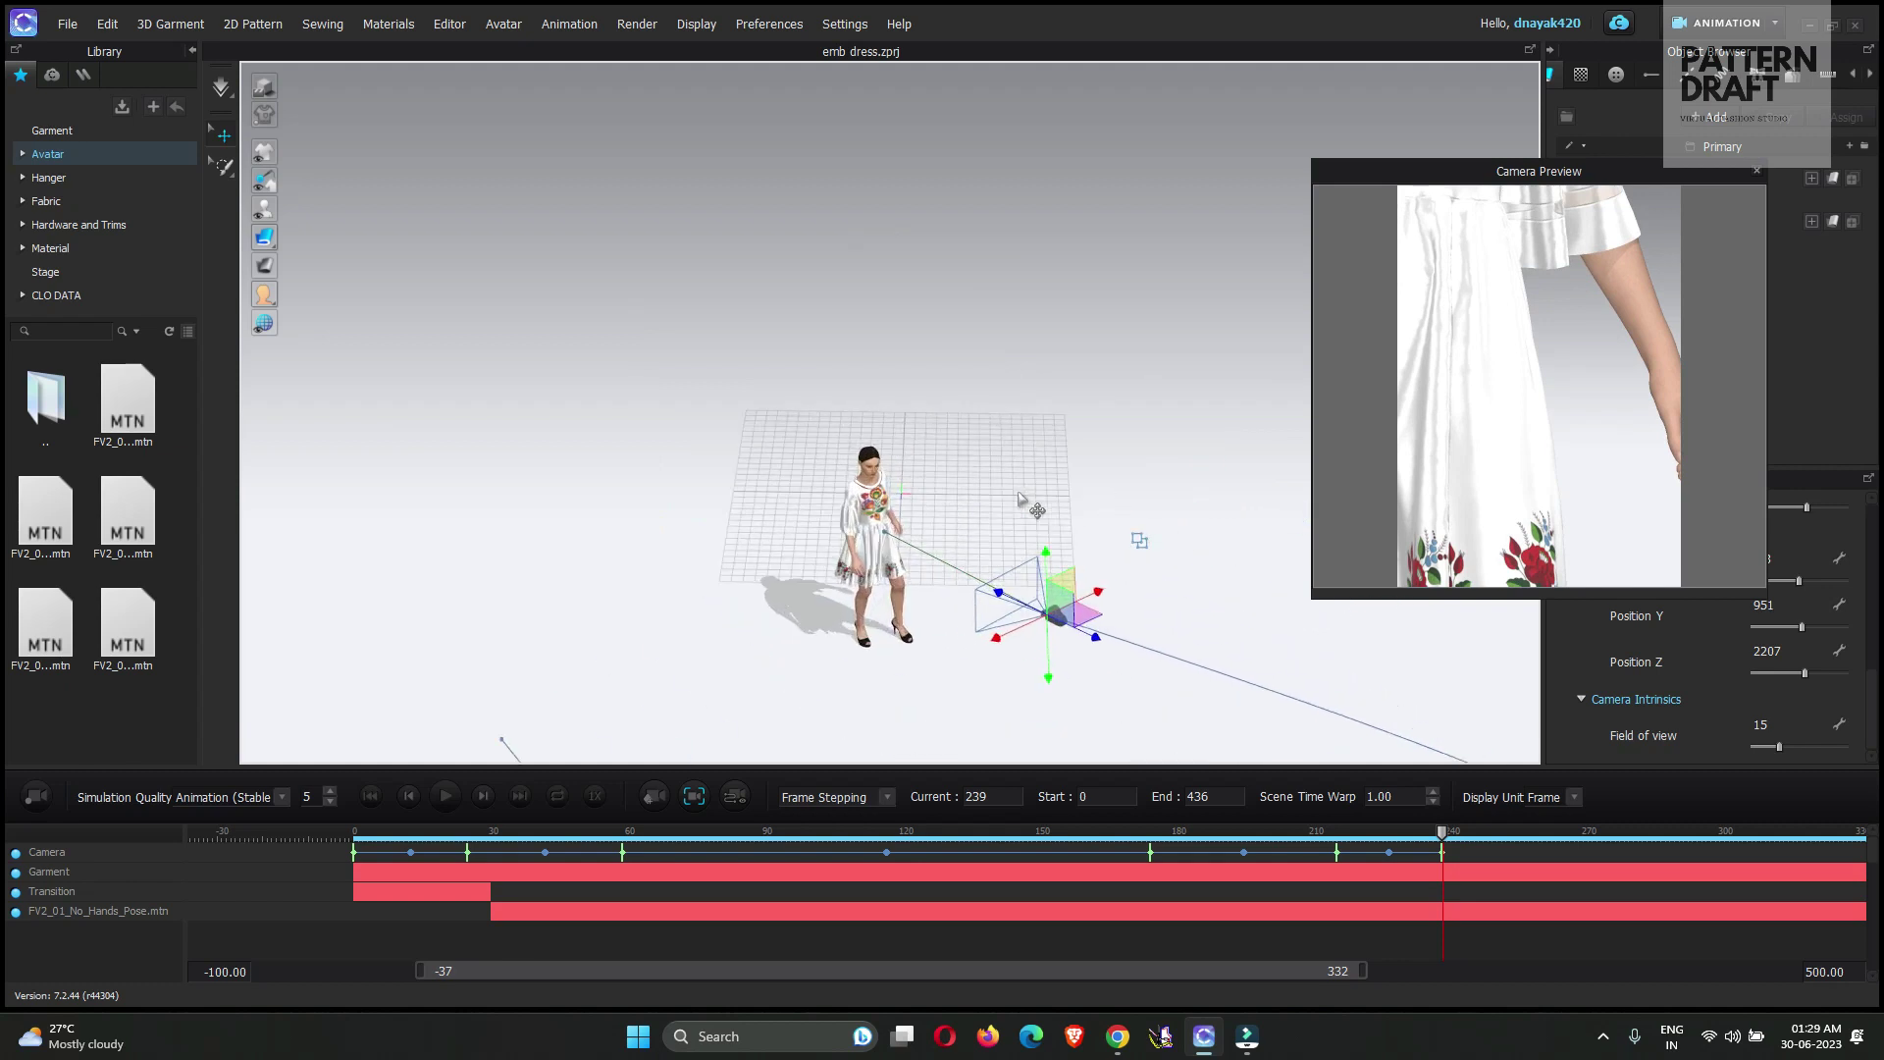
mouse_move(1069, 589)
left_mouse_down()
mouse_move(1075, 614)
mouse_move(1079, 502)
mouse_move(1067, 604)
left_mouse_up()
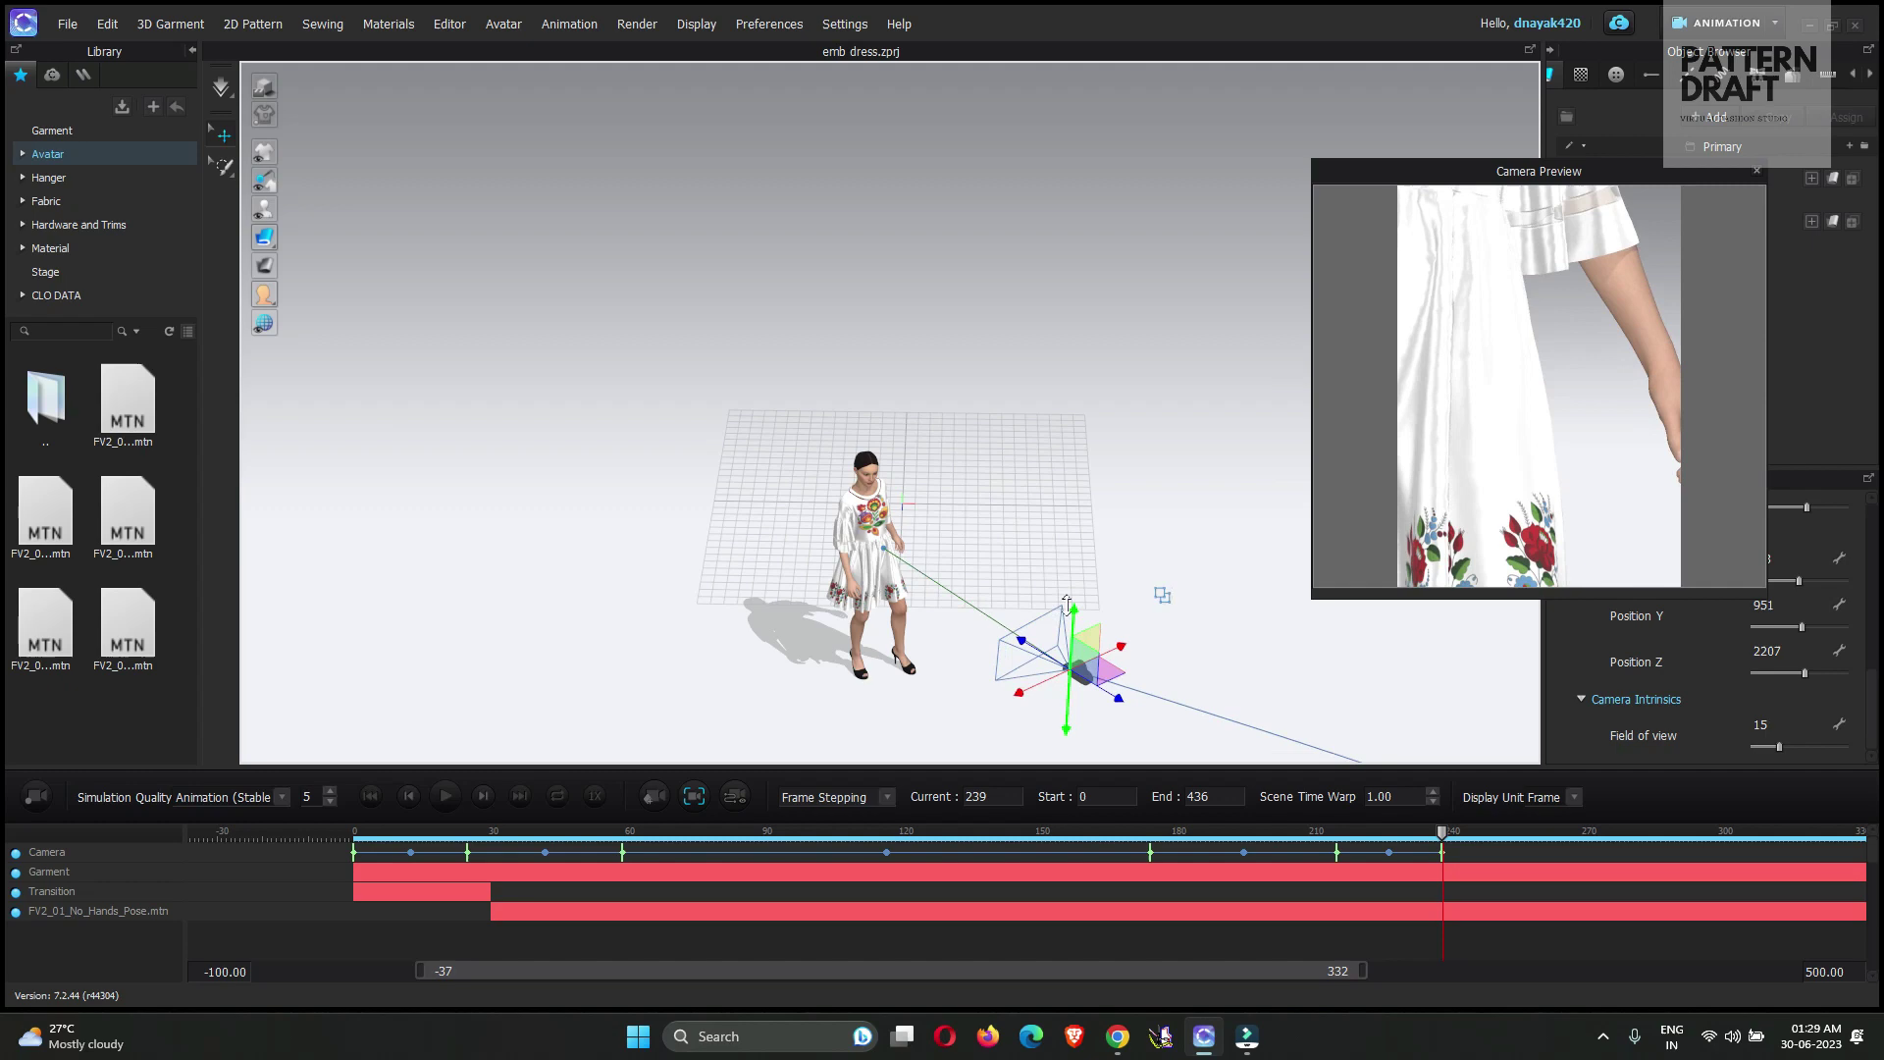
At frame 239, raise the camera's aim to a Y position of about 1382, at the avatar's upper body
left_click(886, 555)
right_click_drag(884, 514, 888, 432)
scroll(942, 586, "up", 3)
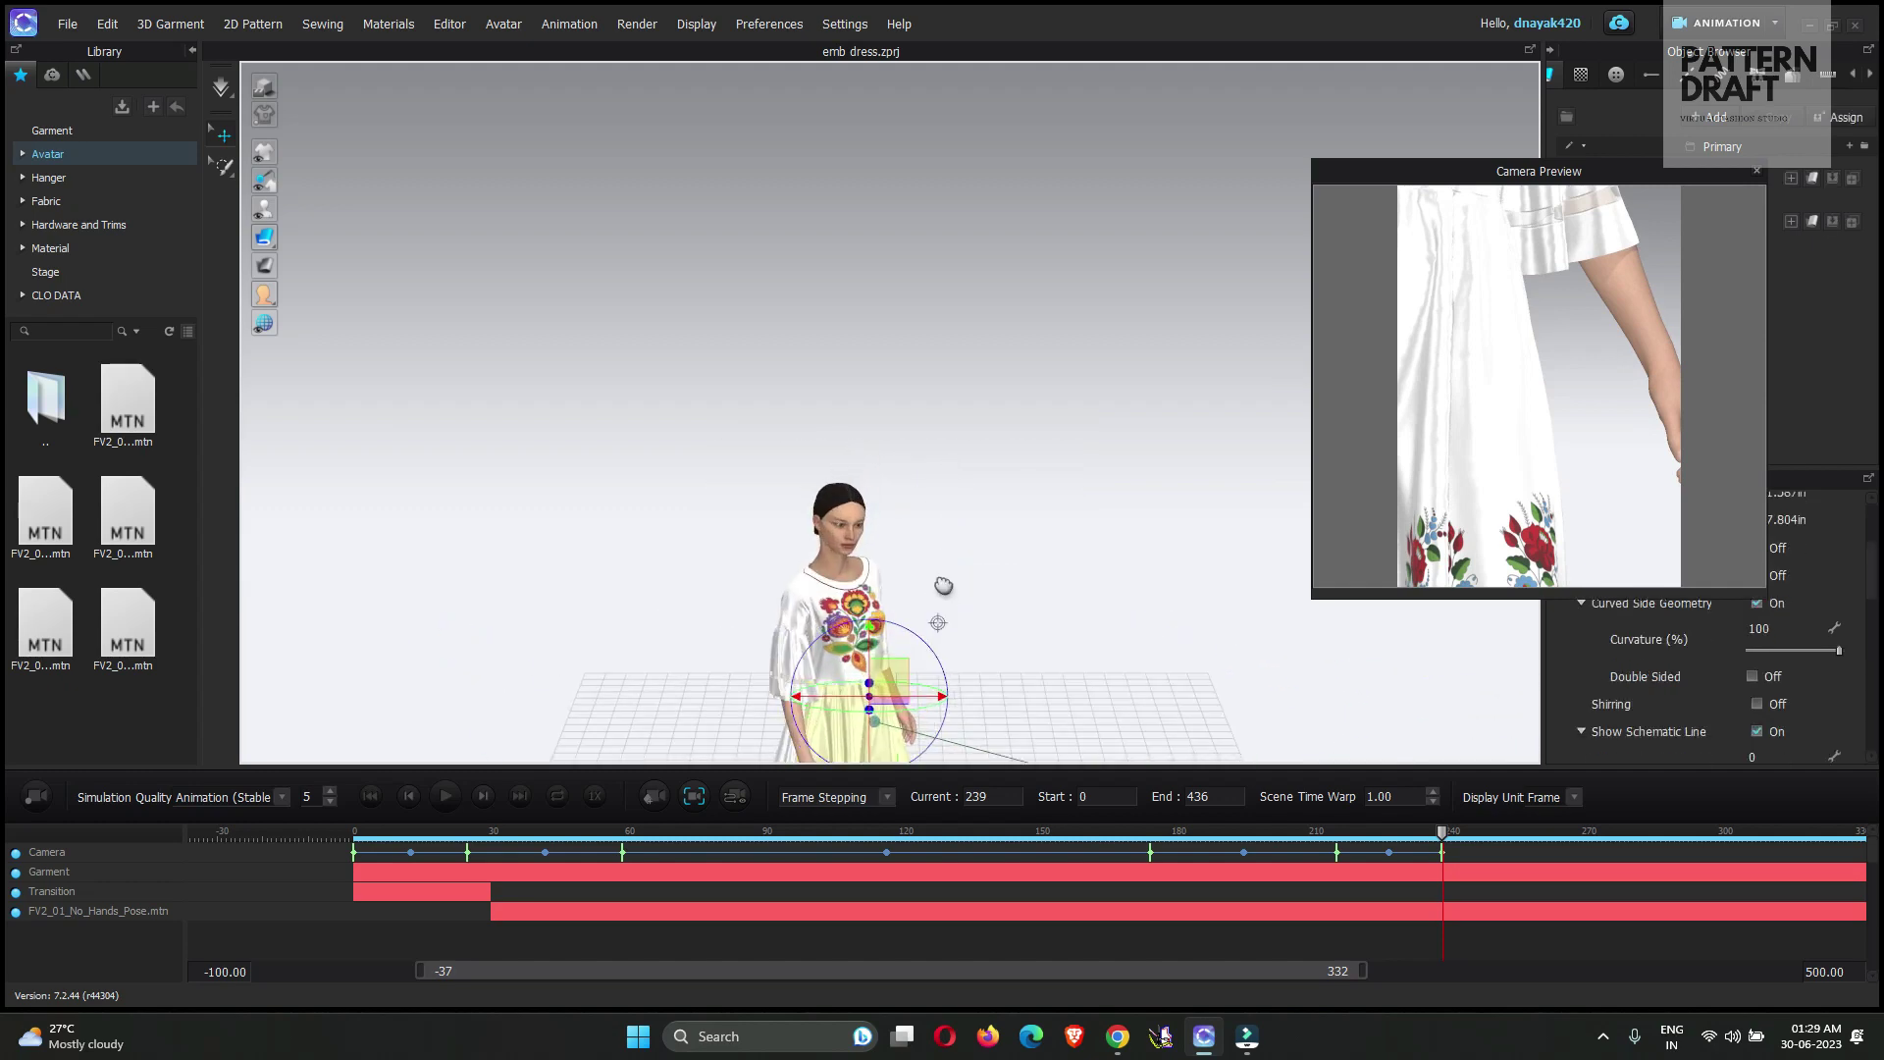
middle_click_drag(1011, 618, 1055, 312)
left_click(1049, 303)
scroll(905, 451, "up", 3)
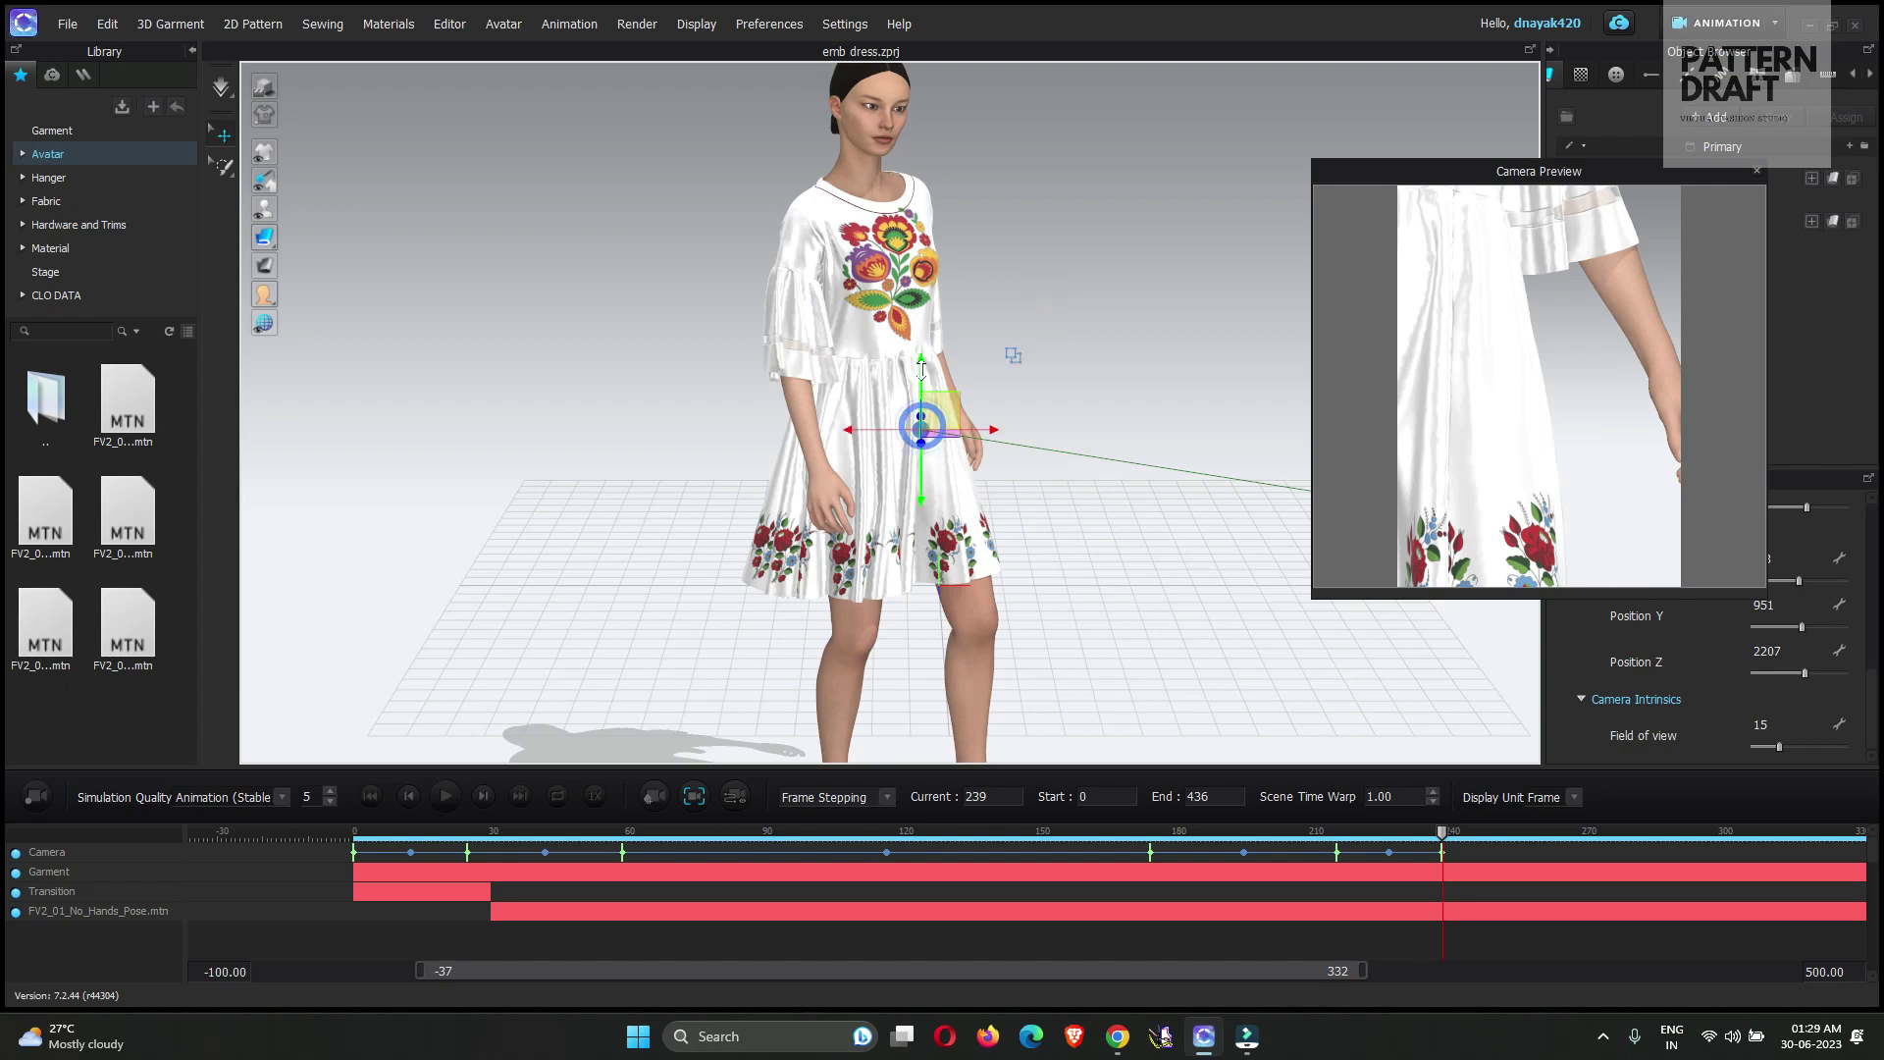
left_click_drag(922, 371, 906, 167)
scroll(1027, 507, "down", 5)
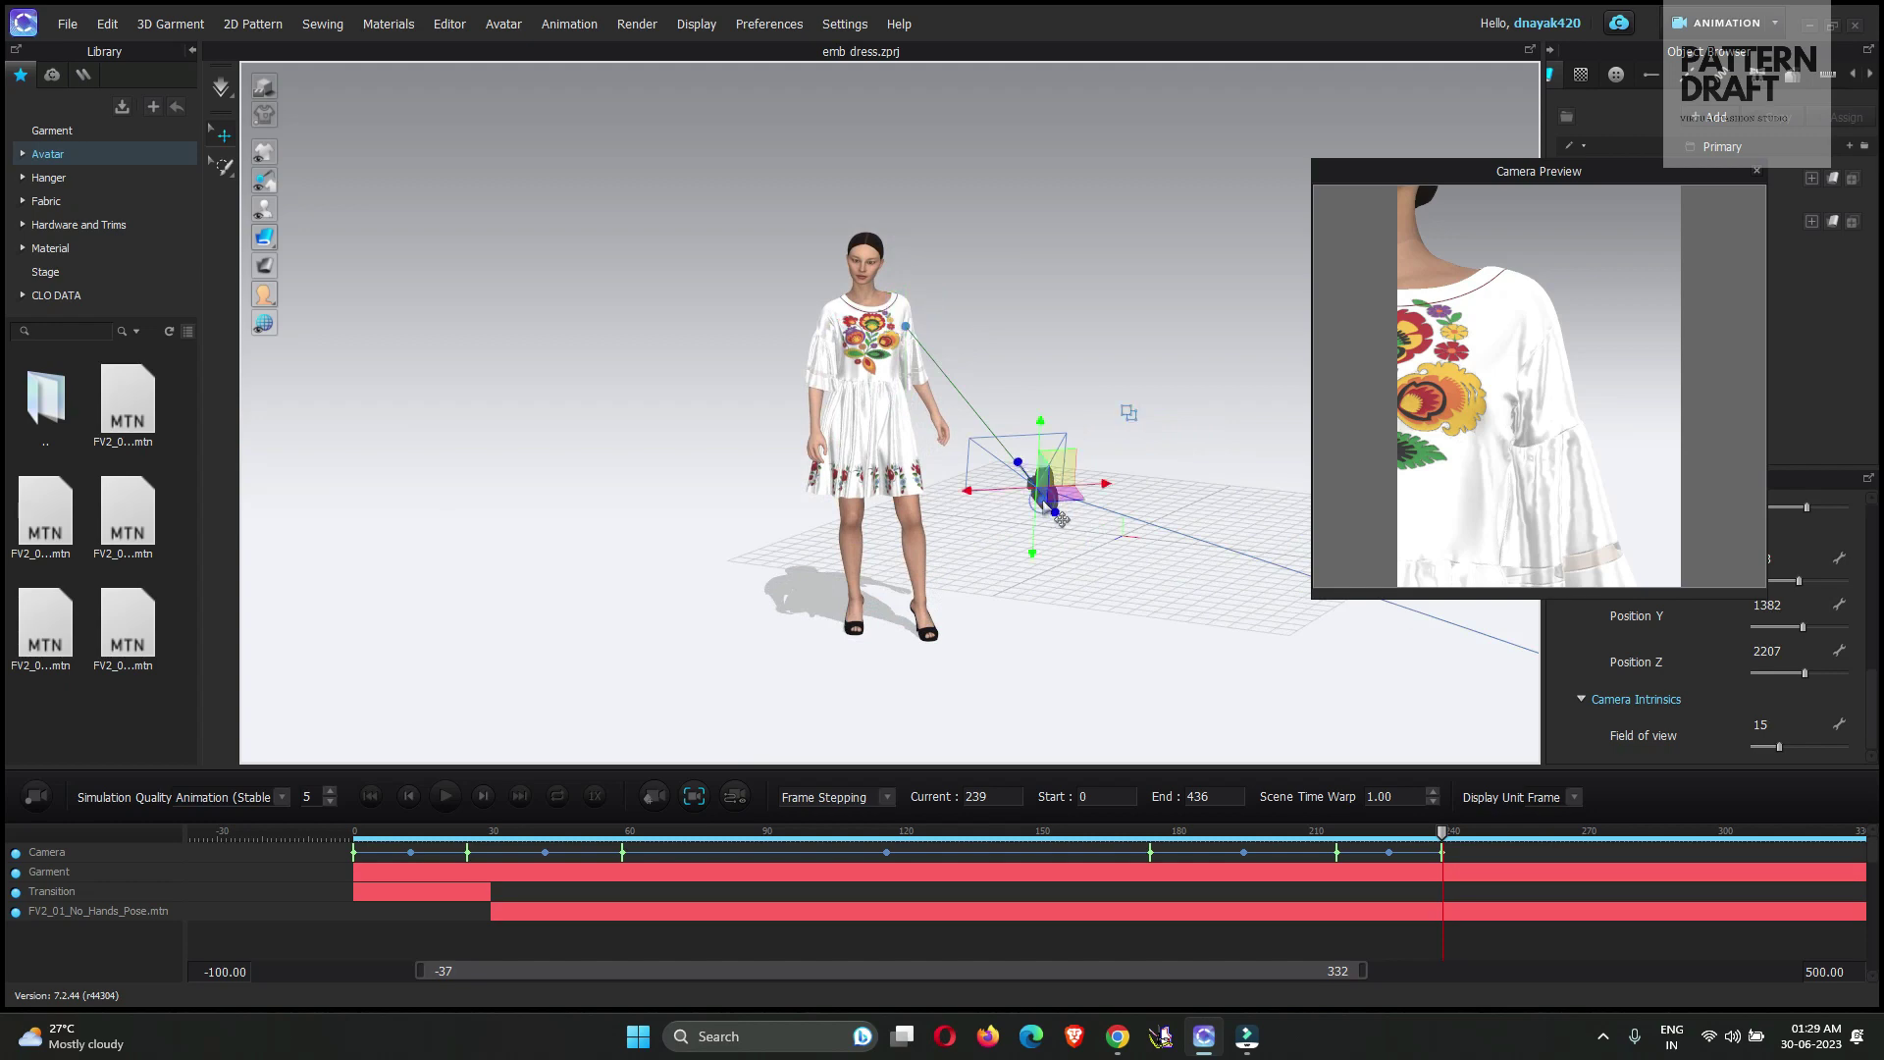
Adjust the camera slightly and shift its aim sideways to centre the avatar's embroidered chest in the frame
right_click_drag(1062, 519, 1065, 558)
left_click_drag(1017, 719, 992, 722)
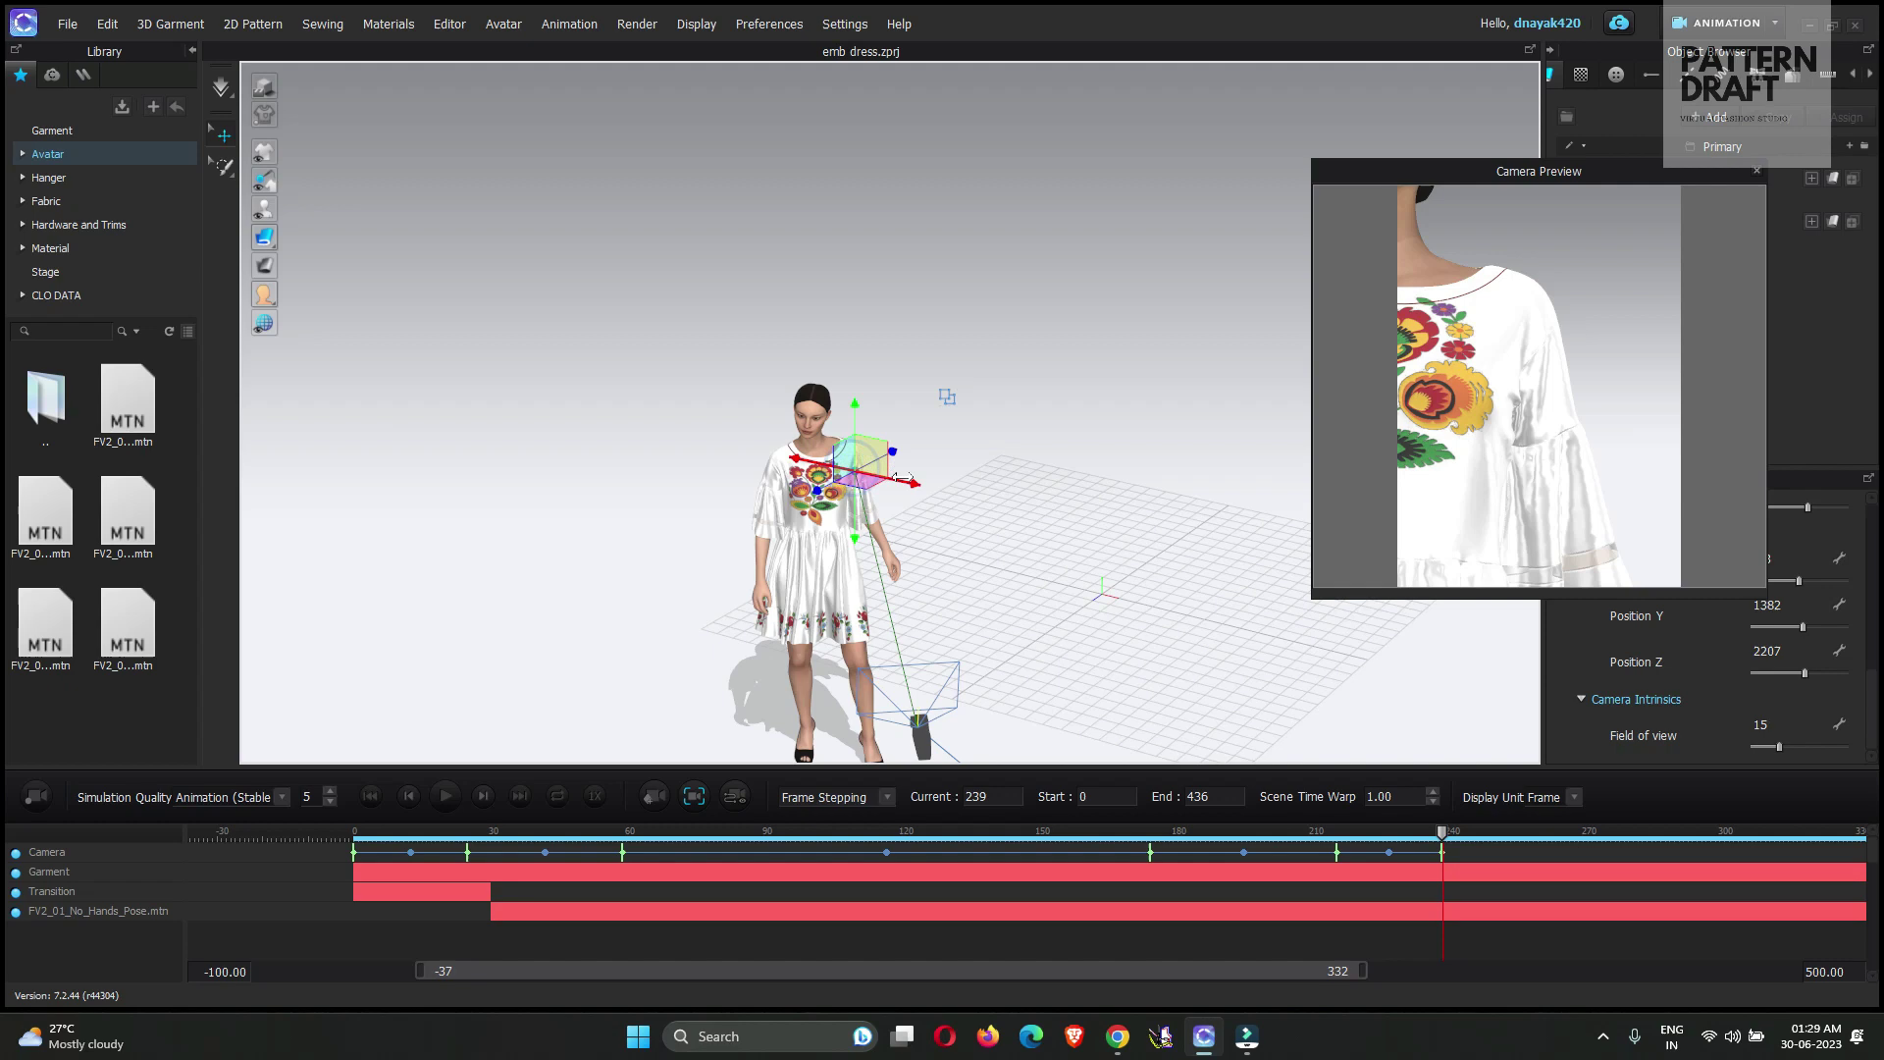
right_click_drag(962, 448, 871, 488)
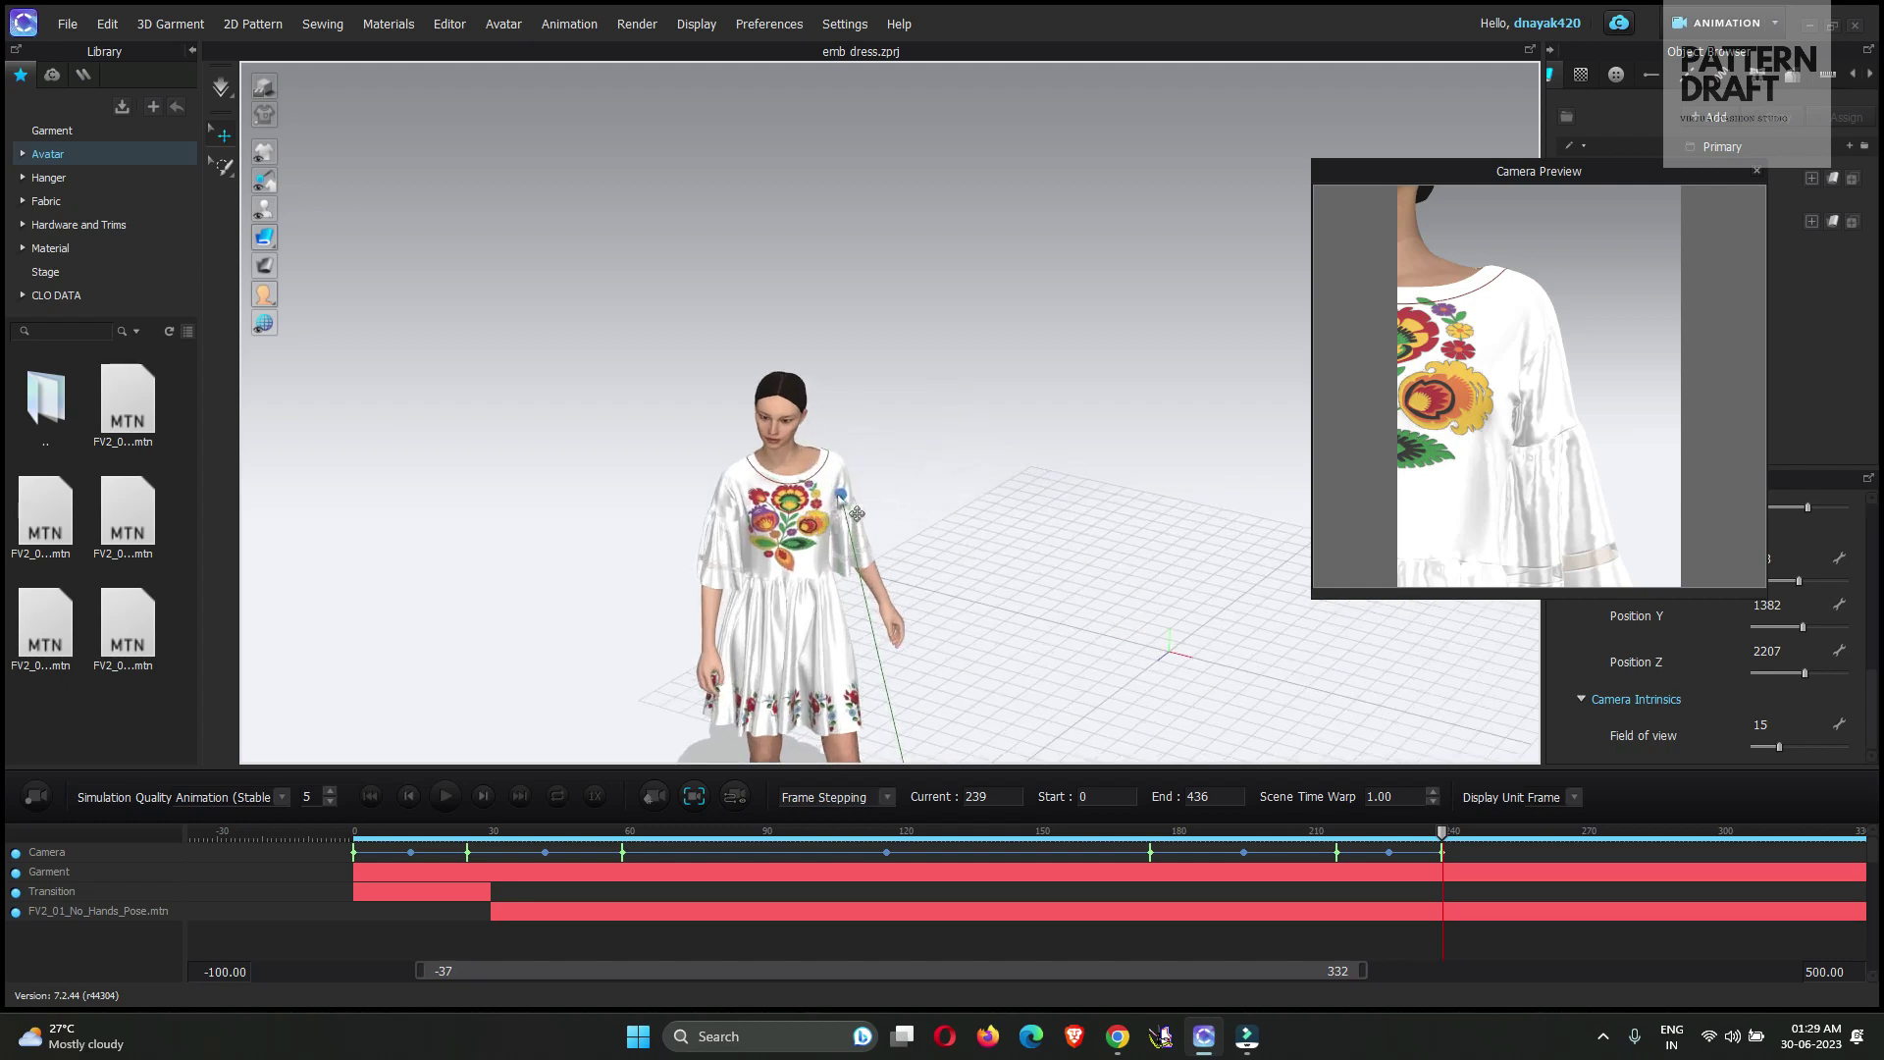
left_click_drag(870, 500, 829, 488)
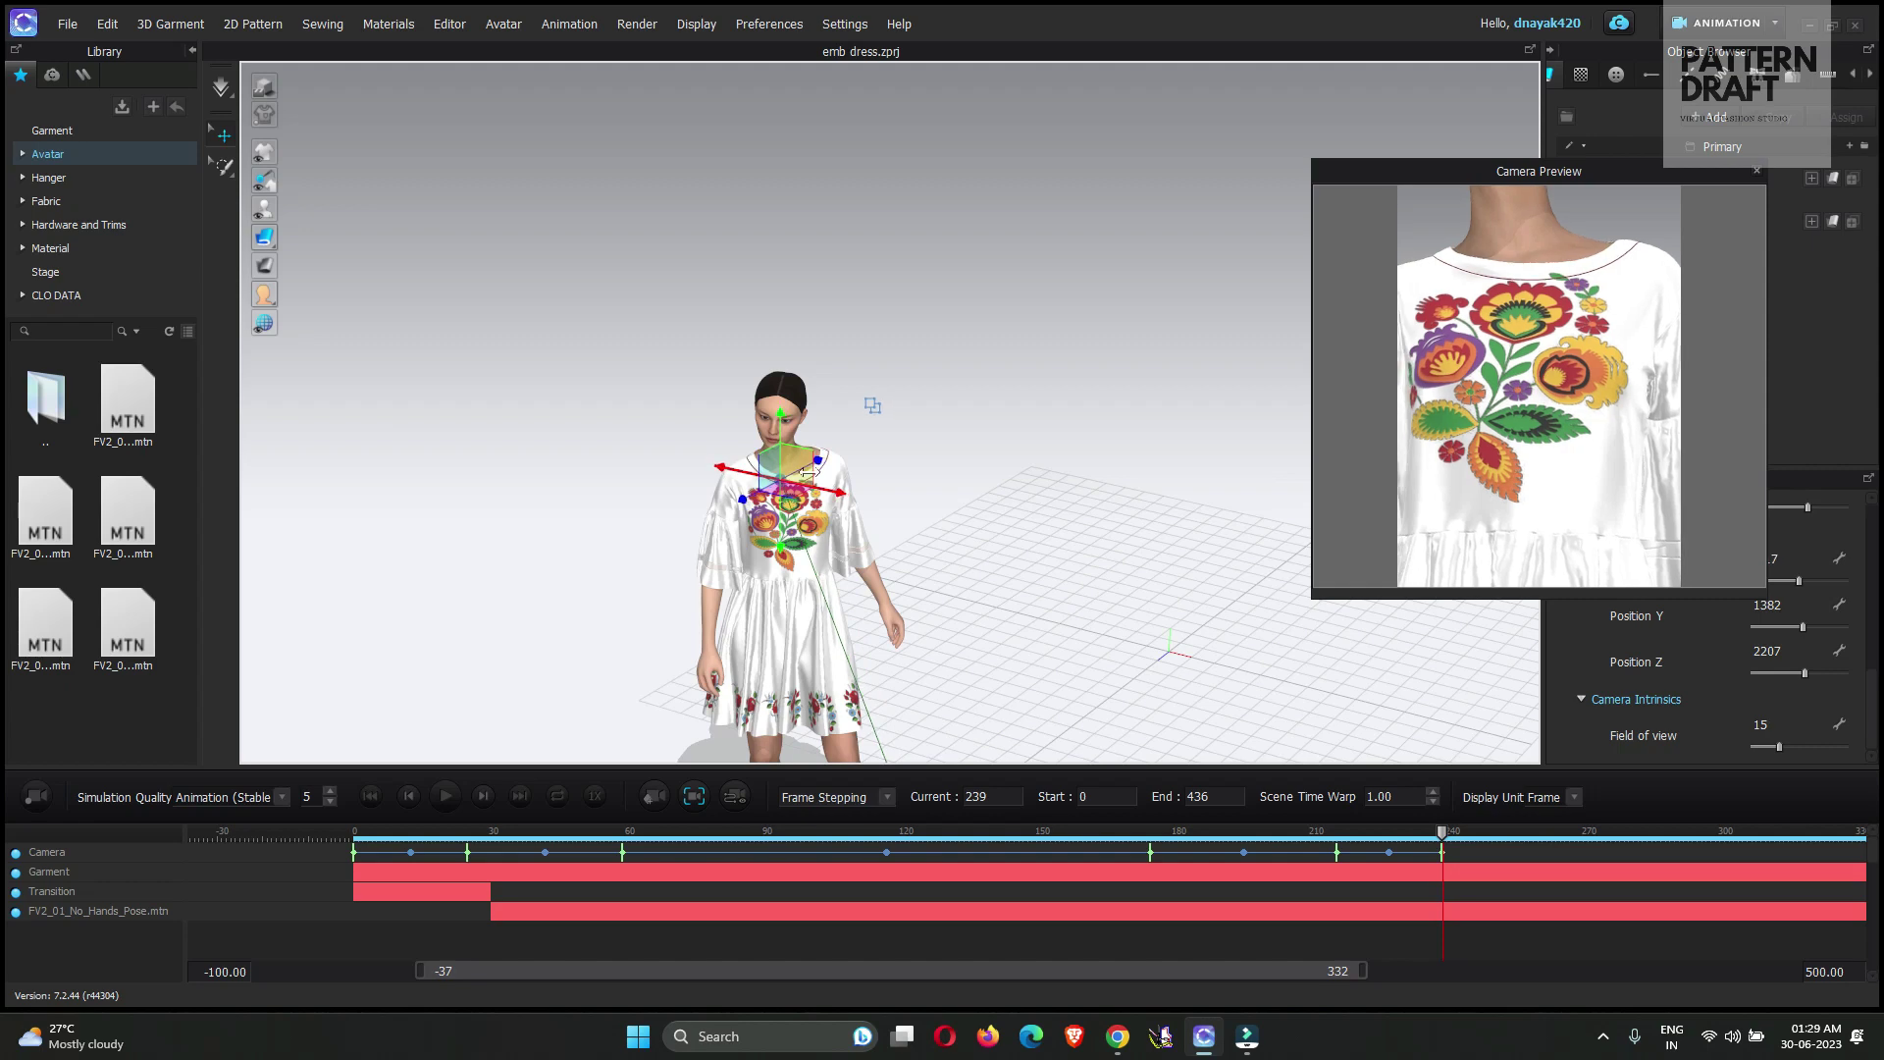
Move the camera's aim to about Z 2500 and Y 1501 to frame the avatar's face and chest embroidery
right_click_drag(829, 488, 869, 616)
left_click_drag(852, 579, 951, 498)
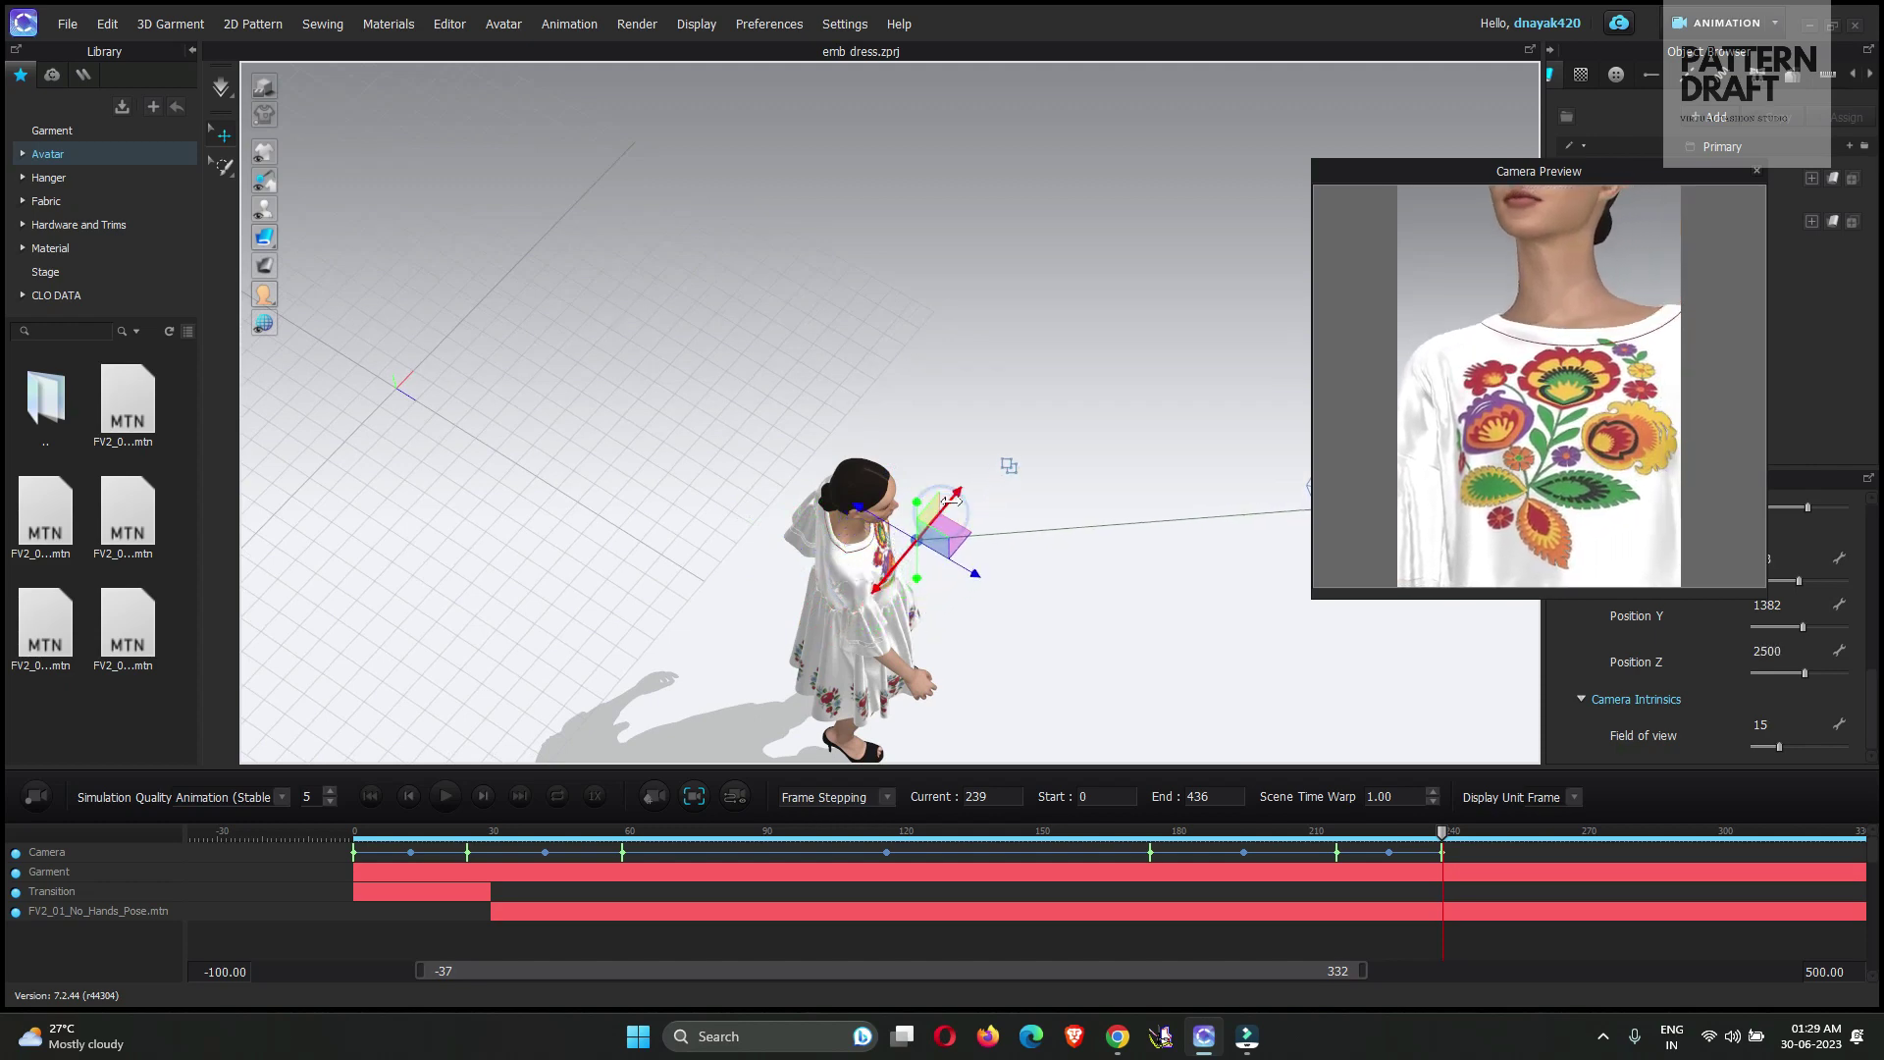
right_click_drag(951, 560, 926, 487)
left_click_drag(926, 493, 968, 492)
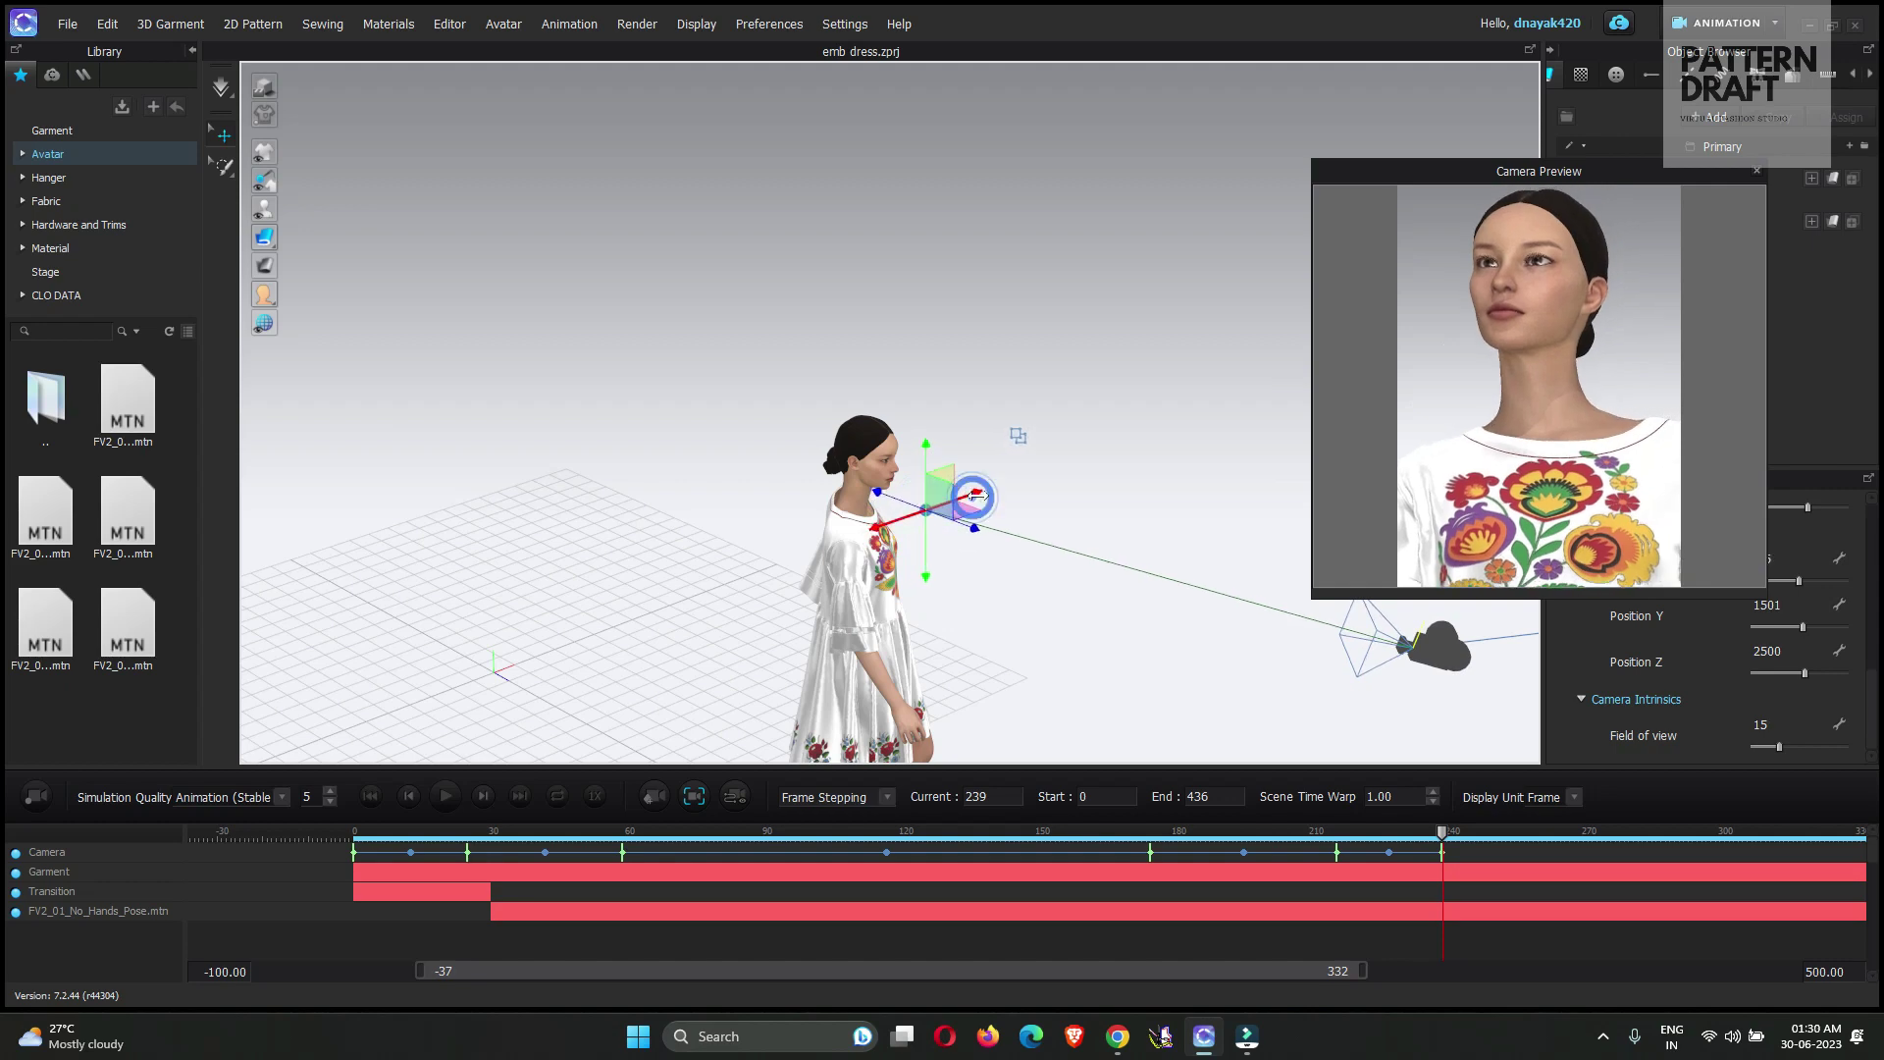
right_click_drag(967, 492, 860, 499)
scroll(1031, 631, "down", 4)
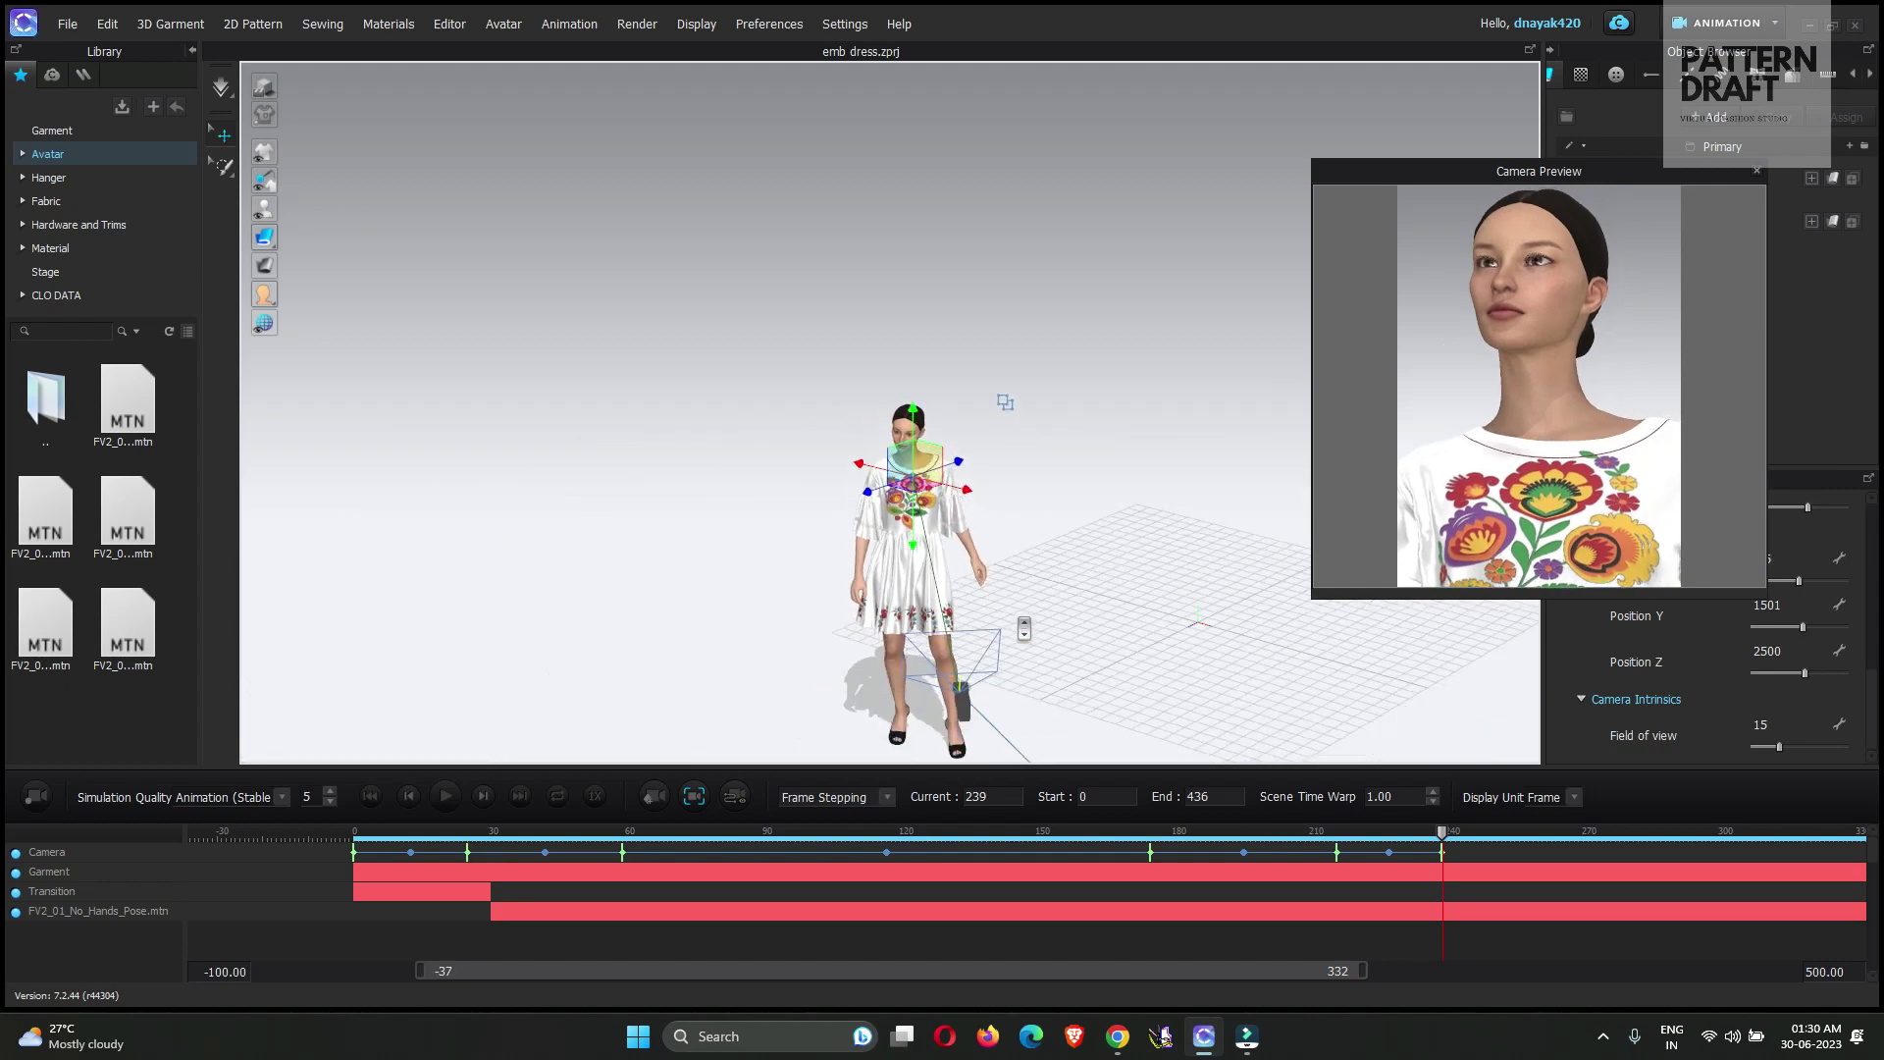
right_click_drag(1034, 656, 1013, 664)
middle_click_drag(1014, 665, 974, 608)
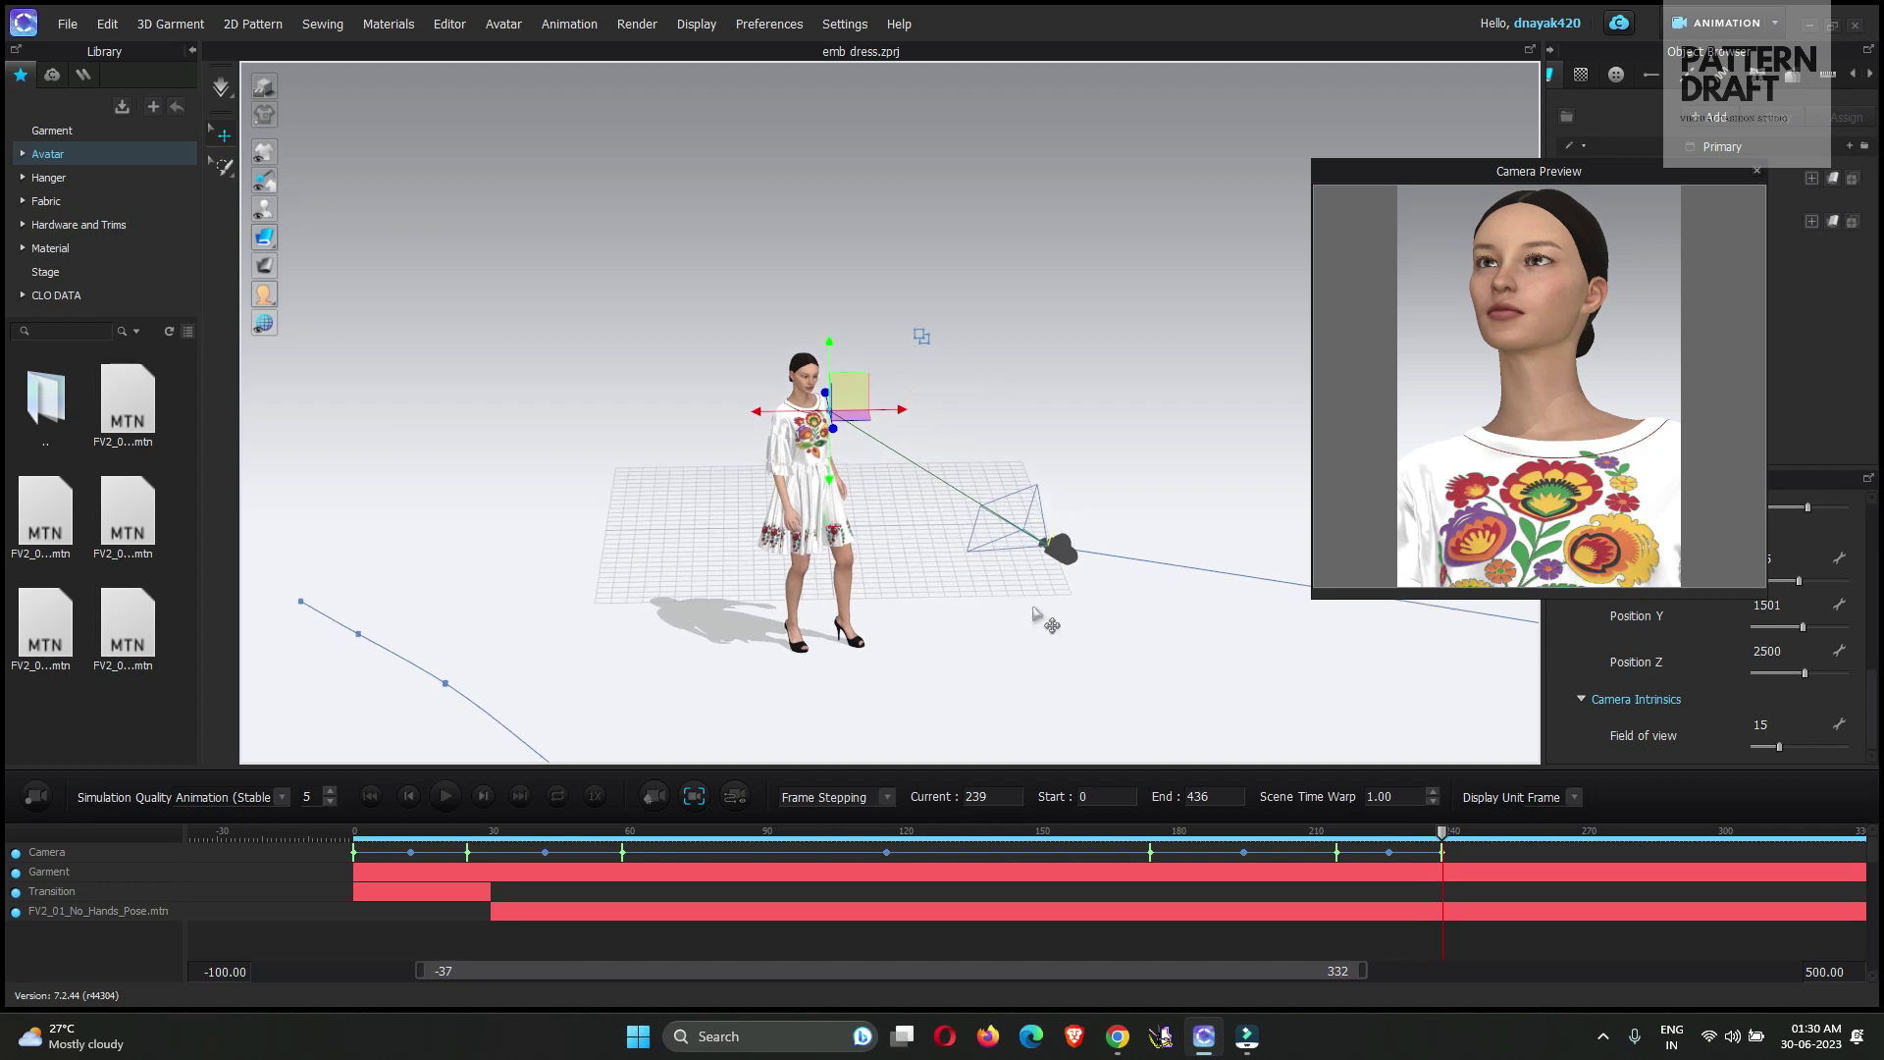
Advance to frame 269 and swing the camera sideways around towards the front of the turning avatar
mouse_move(1441, 833)
left_mouse_down()
mouse_move(864, 832)
mouse_move(1056, 852)
mouse_move(1443, 834)
left_mouse_up()
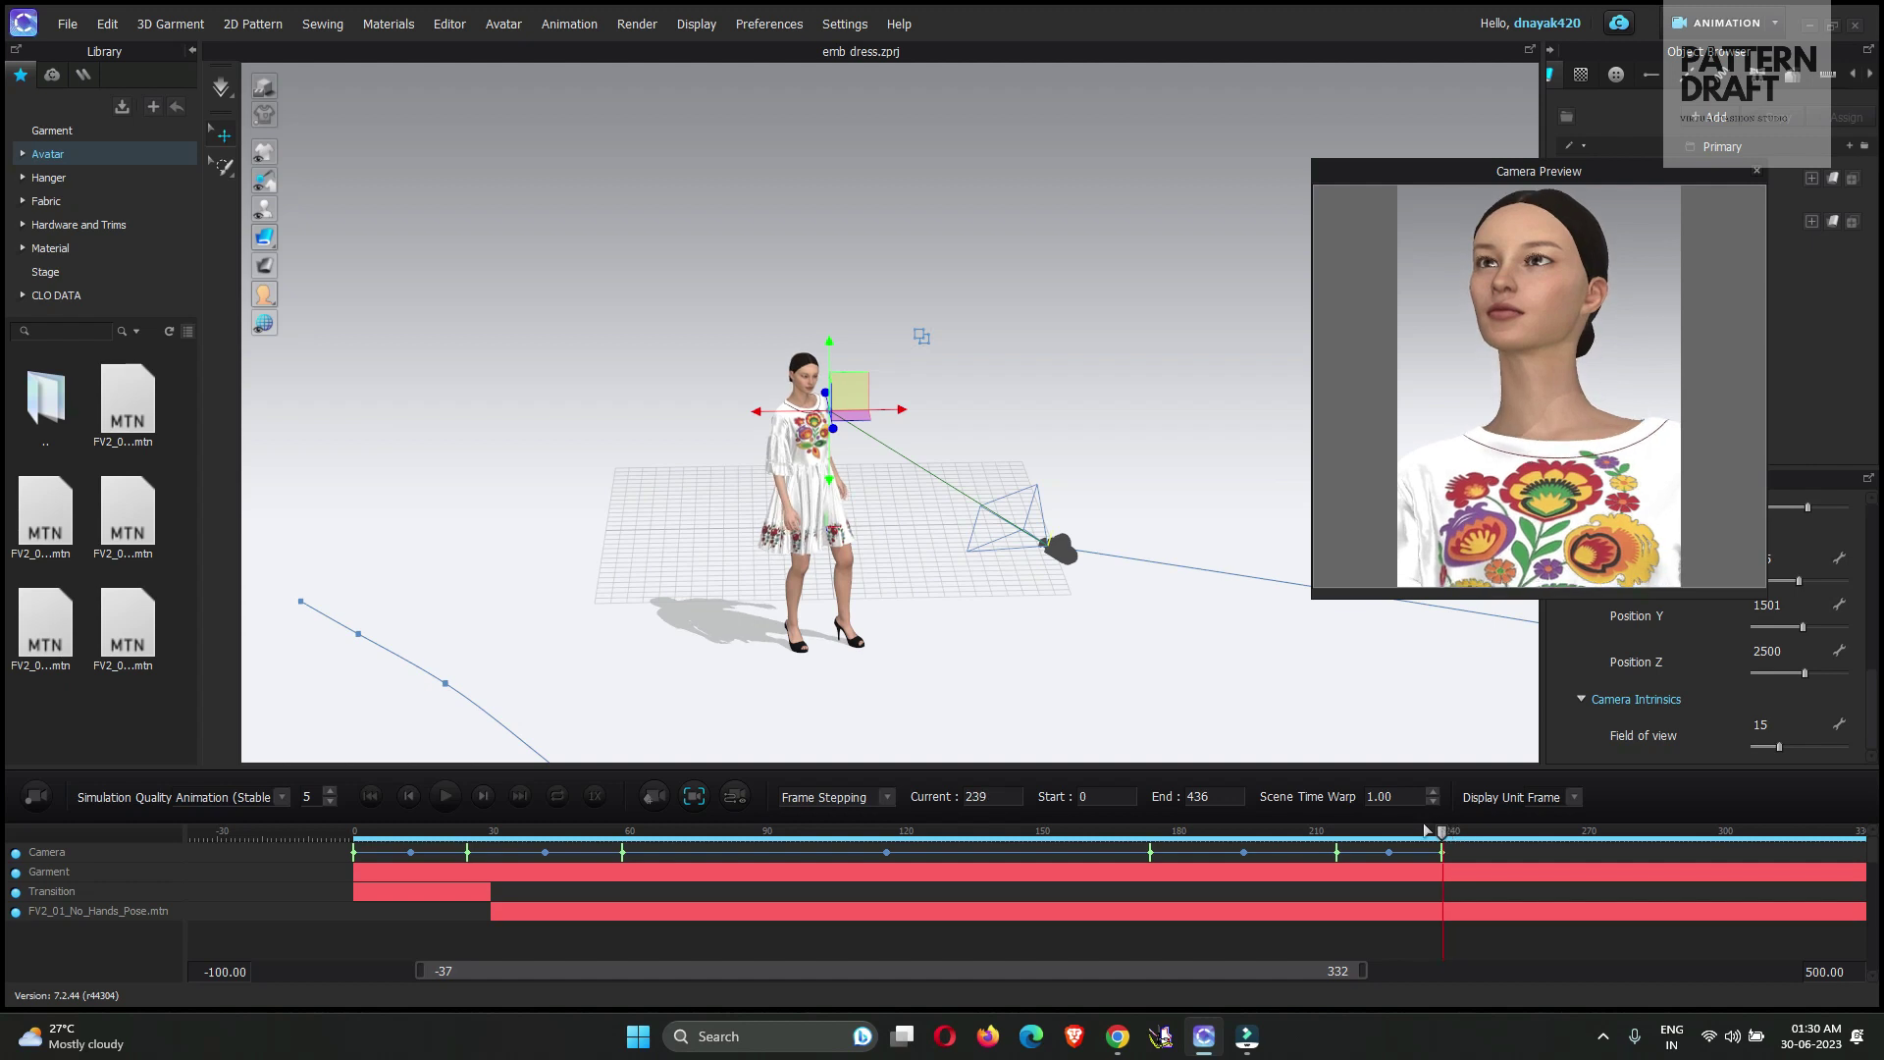
right_click_drag(1123, 600, 1062, 645)
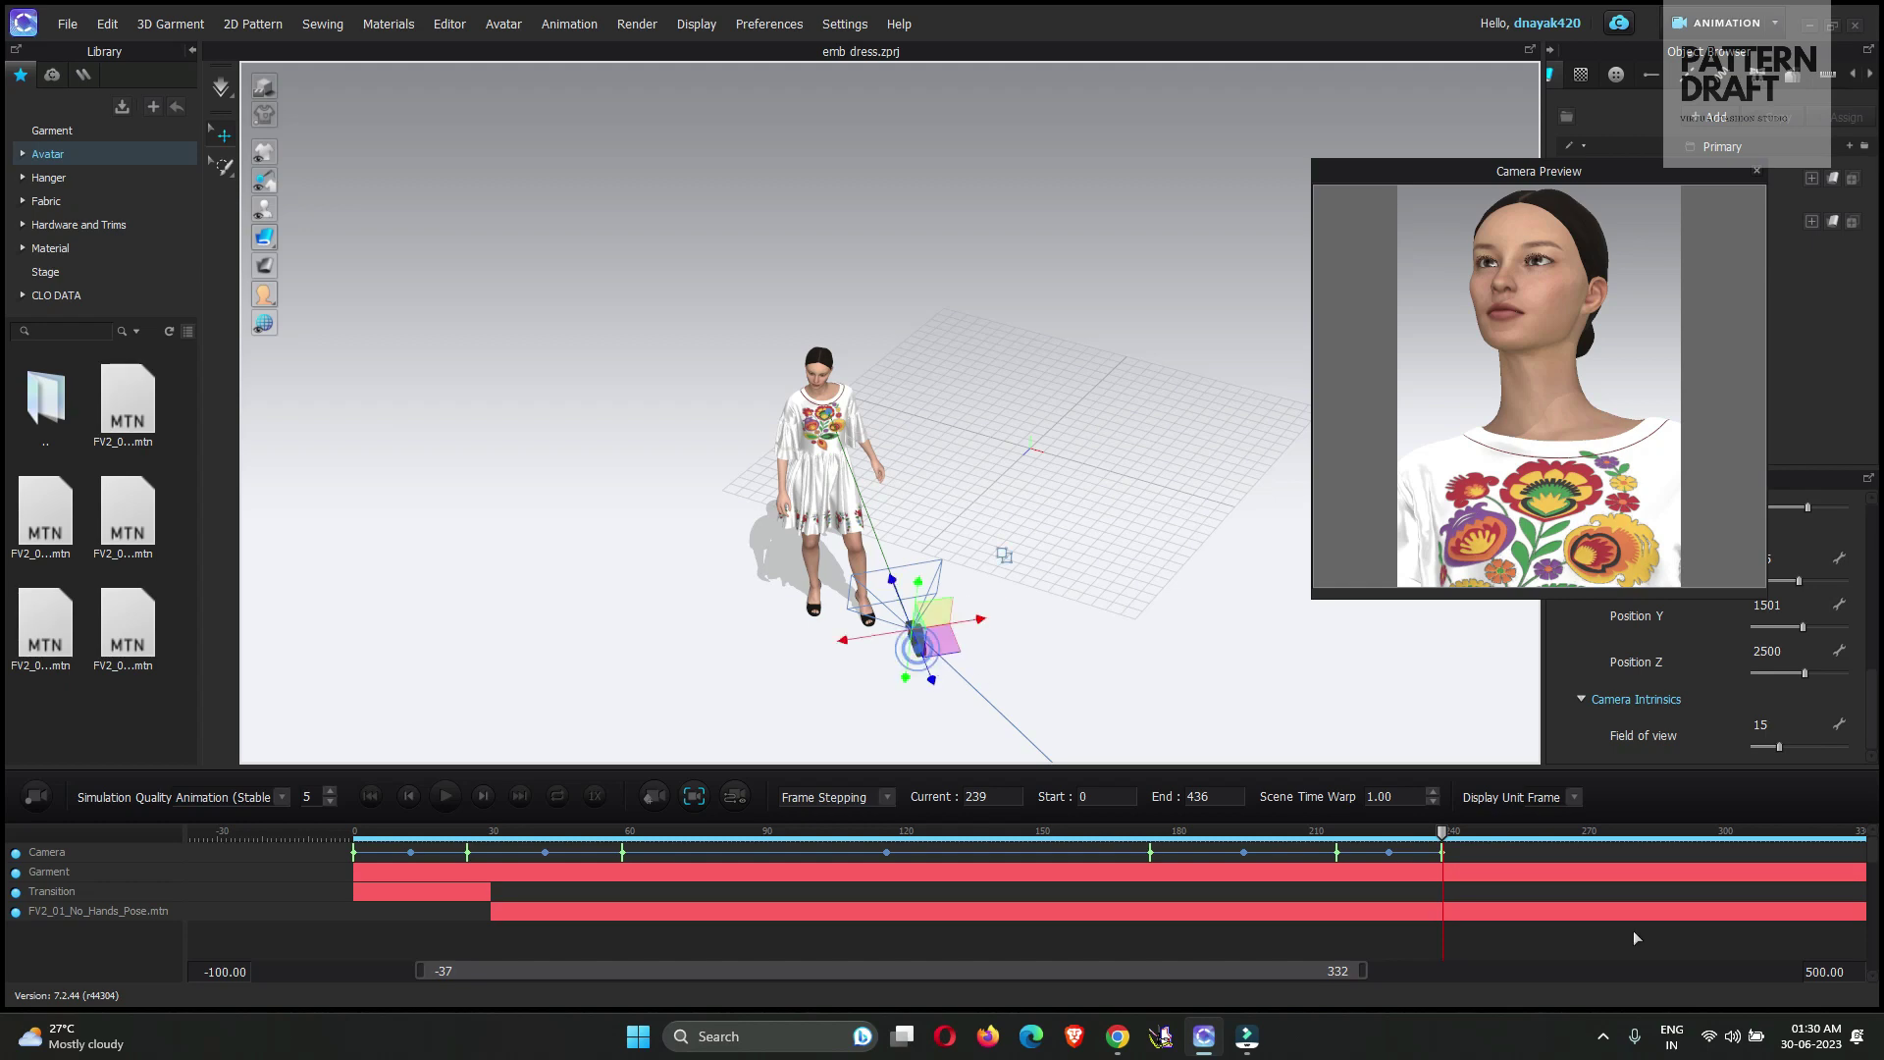
left_click_drag(1445, 834, 1580, 835)
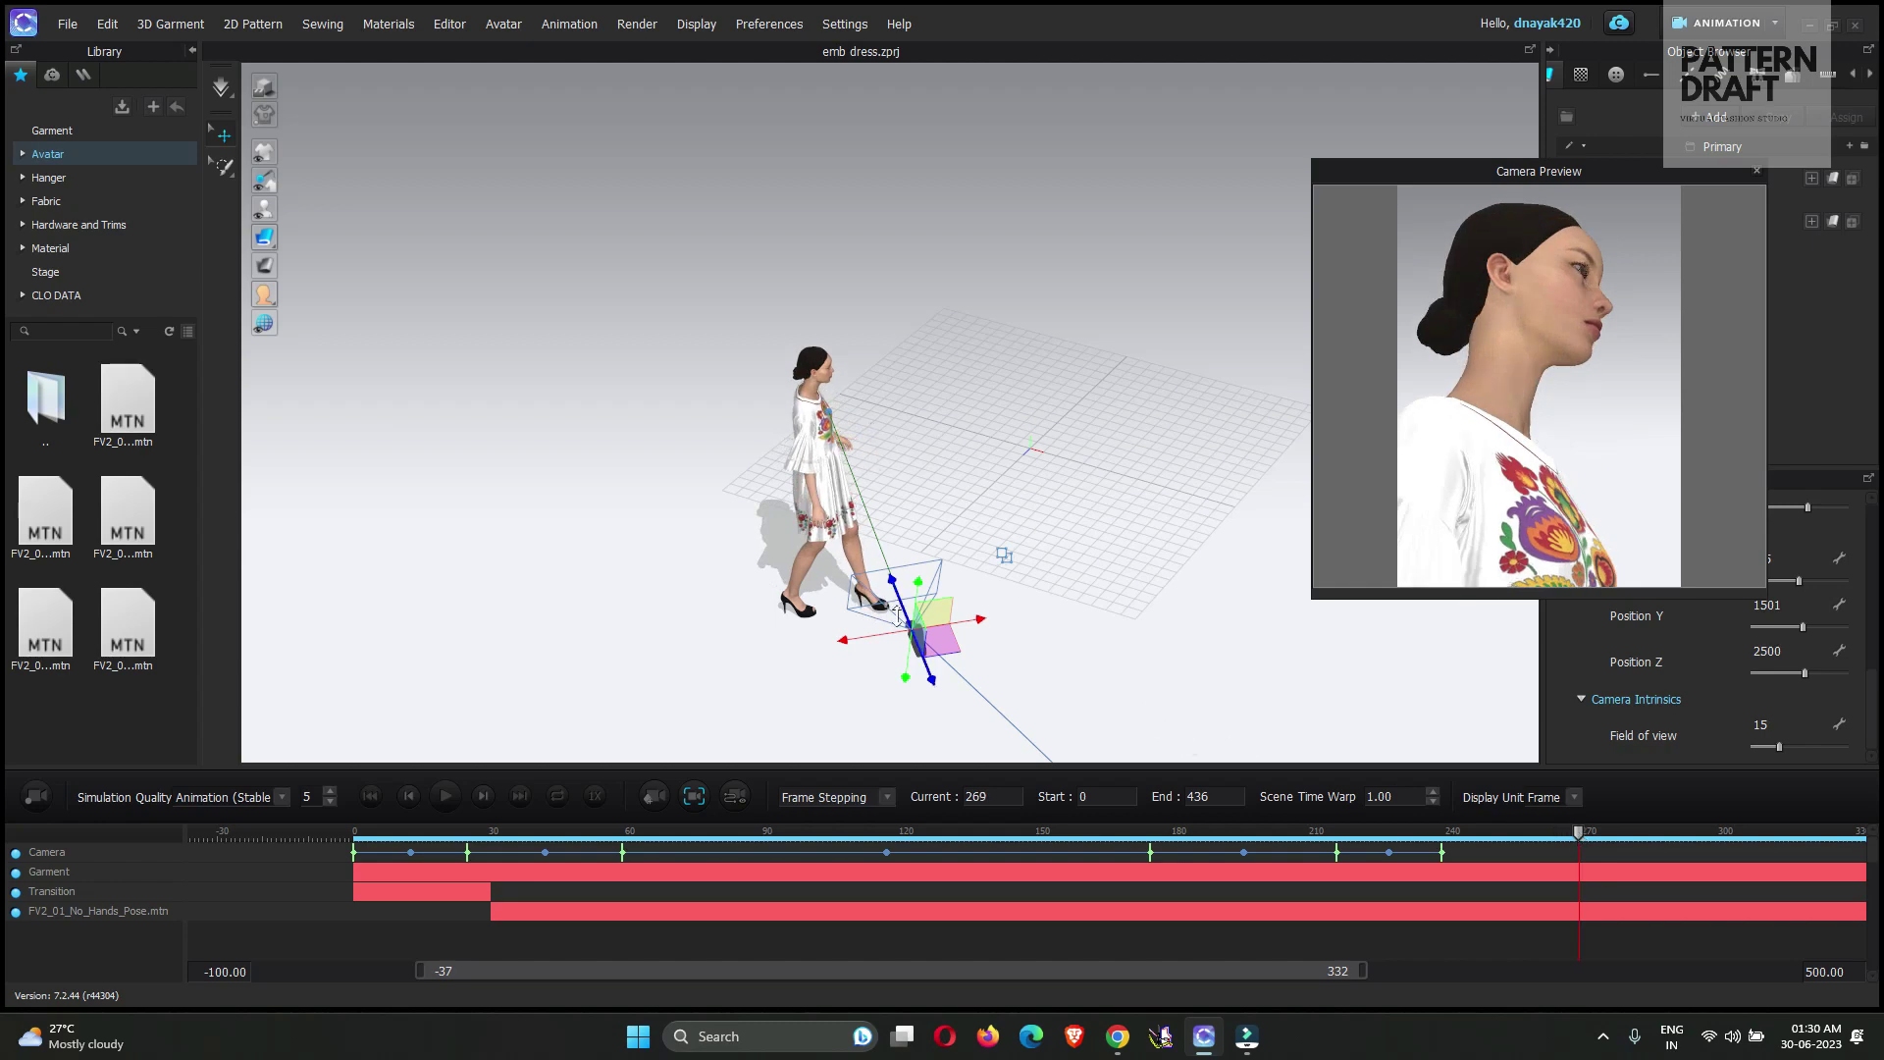
left_click_drag(972, 621, 1186, 530)
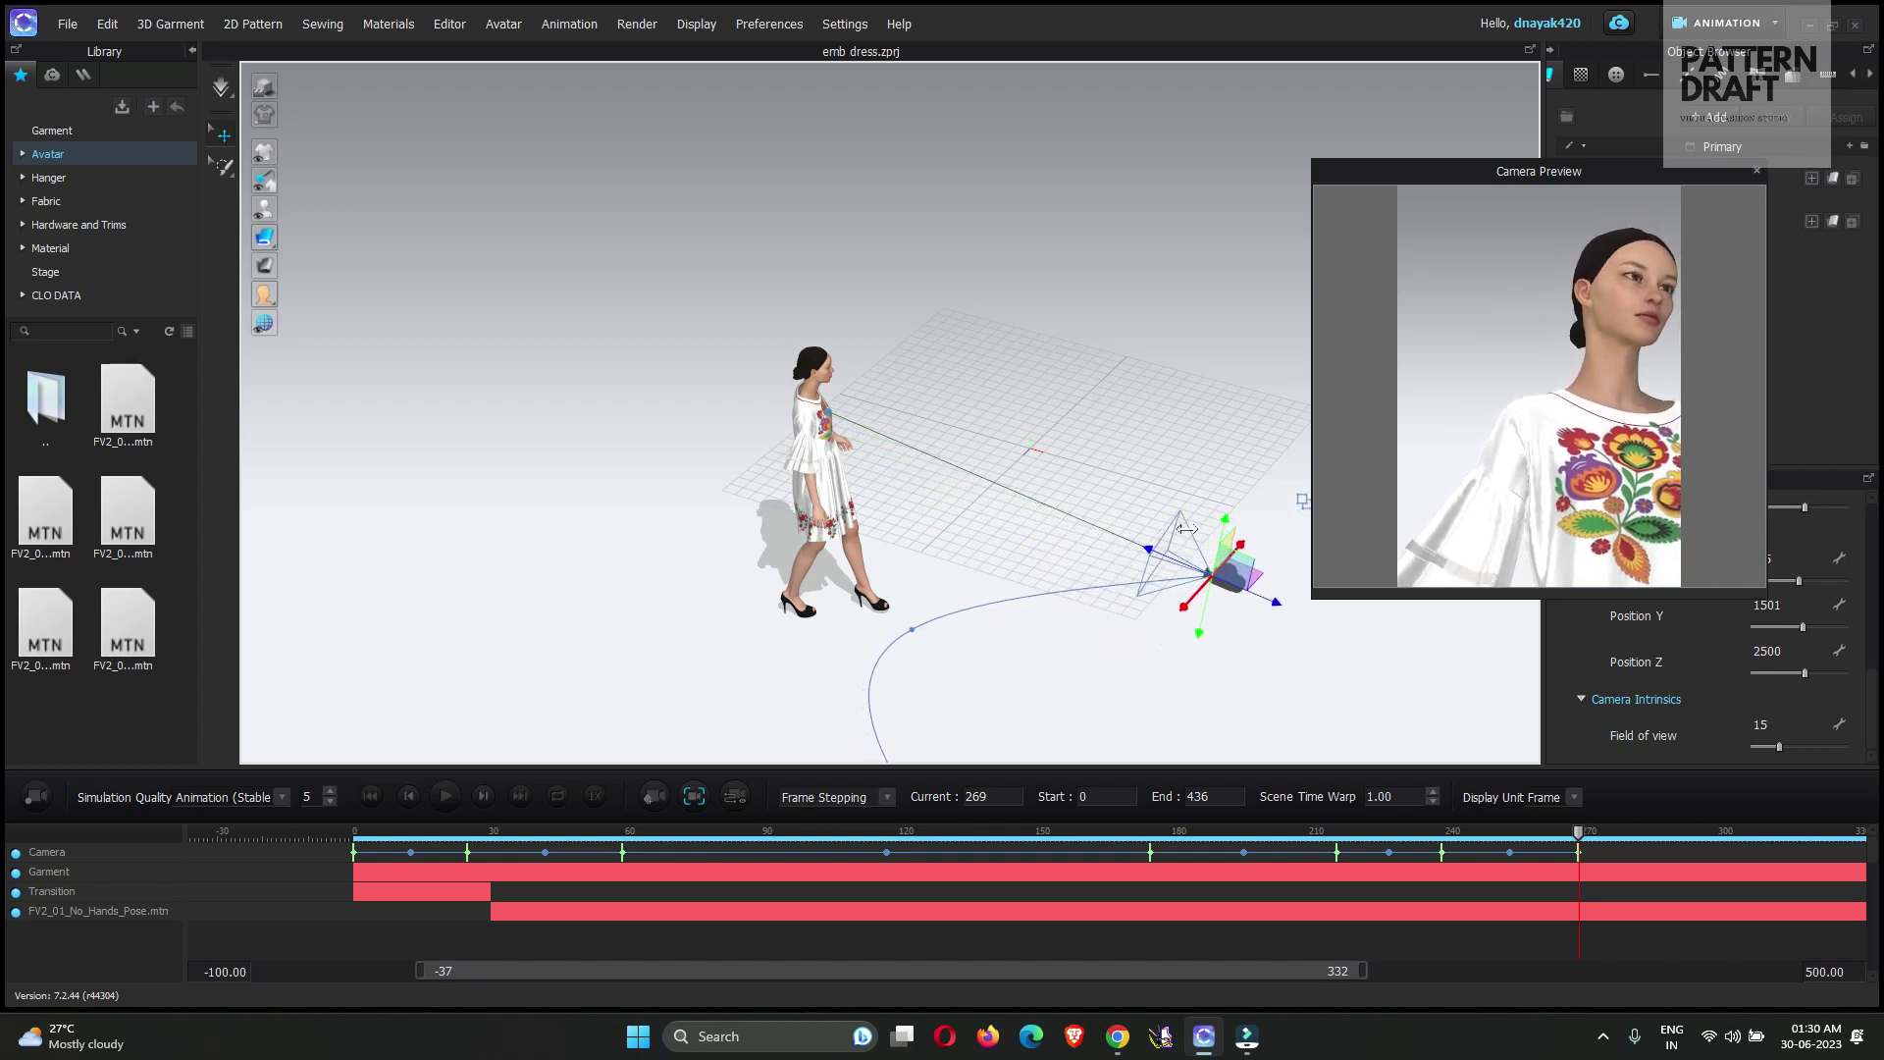
At frame 269, move the camera's aim to about Y 1442 and Z 2374 to centre the avatar's upper body
right_click_drag(828, 415, 870, 442)
scroll(869, 453, "up", 3)
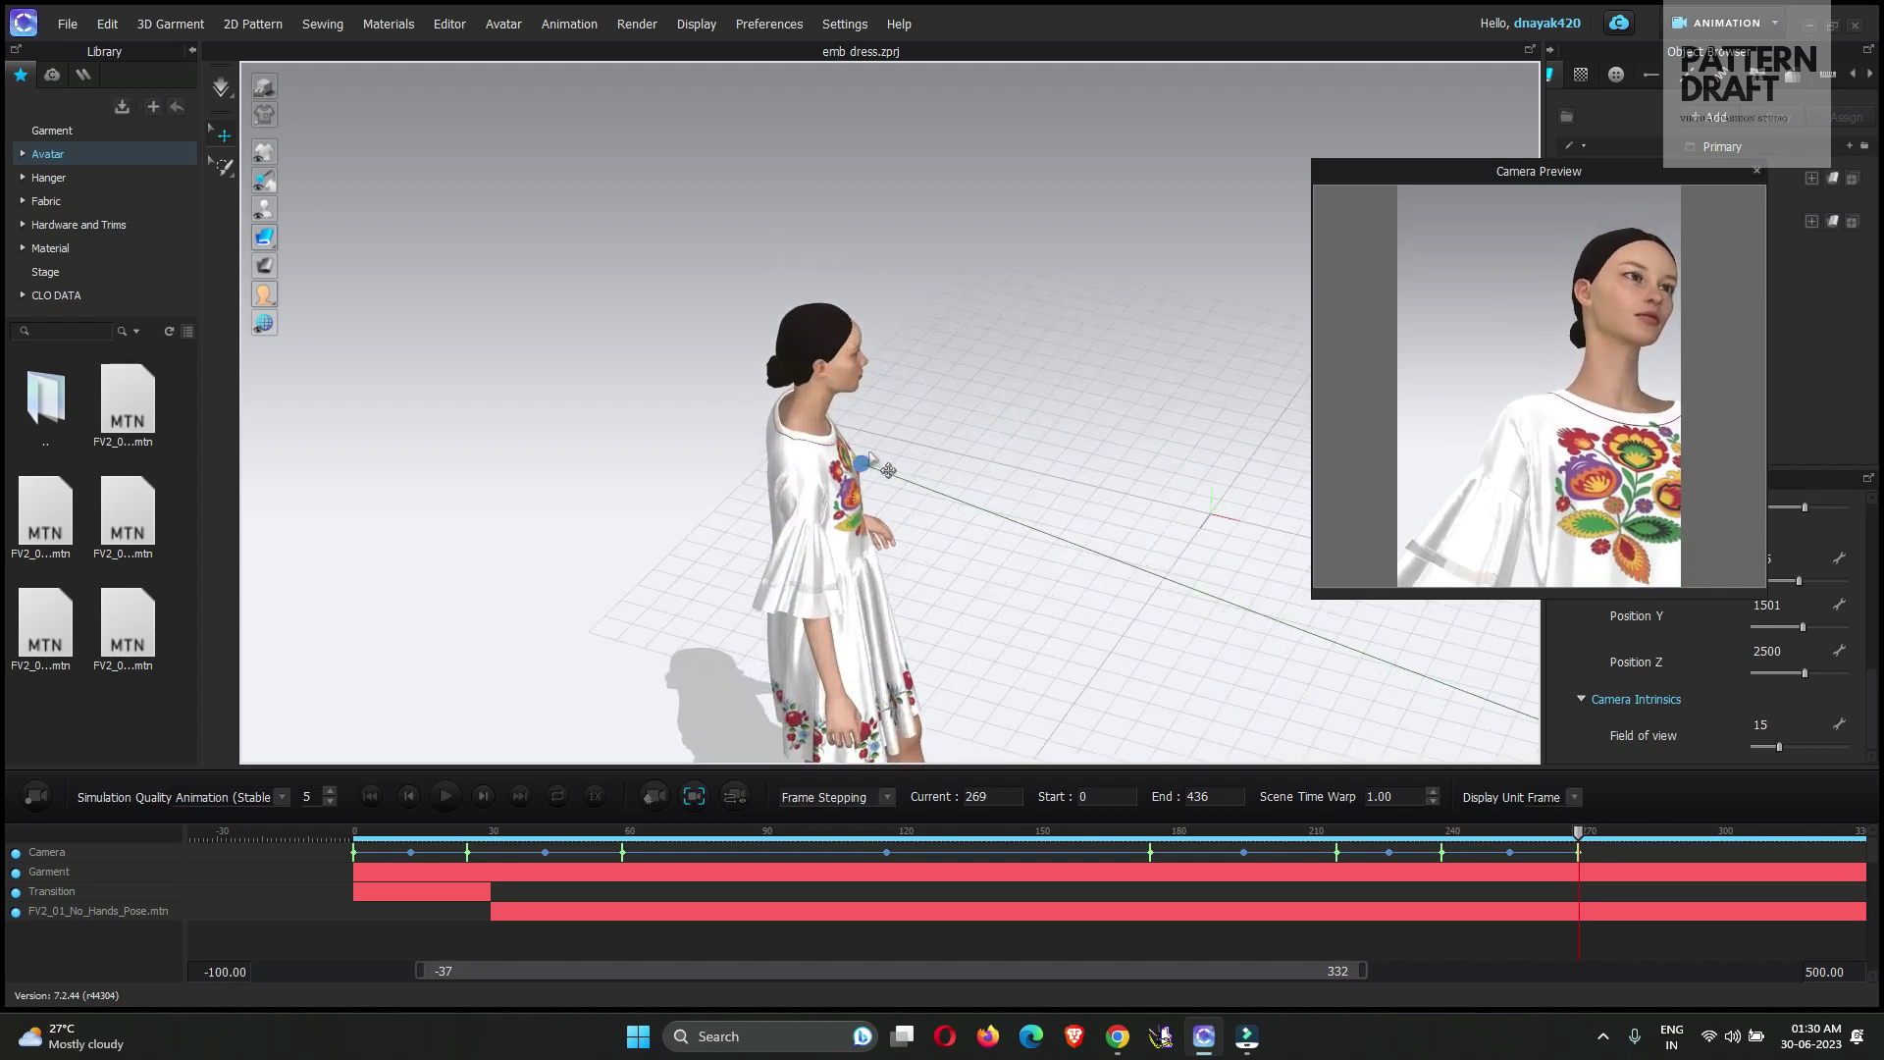
left_click_drag(861, 401, 914, 448)
mouse_move(913, 448)
right_mouse_down()
mouse_move(863, 479)
mouse_move(905, 481)
right_mouse_up()
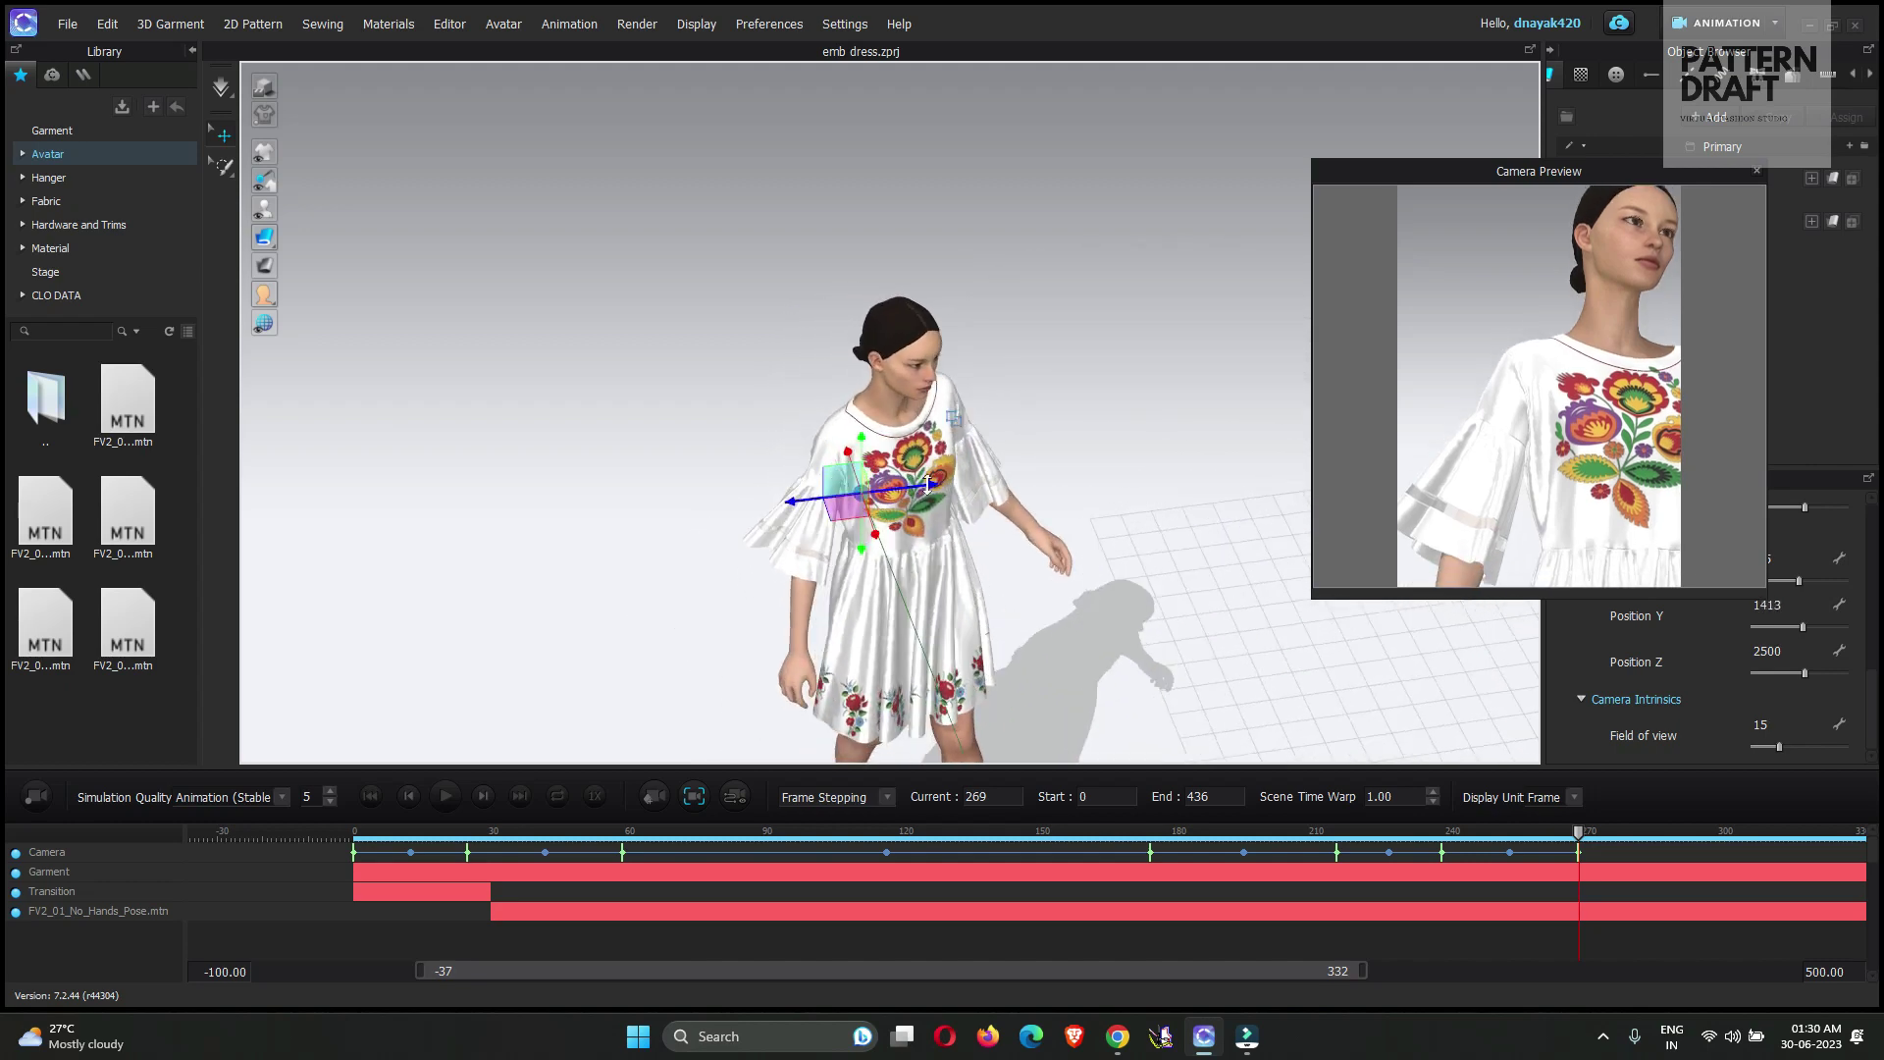
left_click_drag(928, 482, 916, 432)
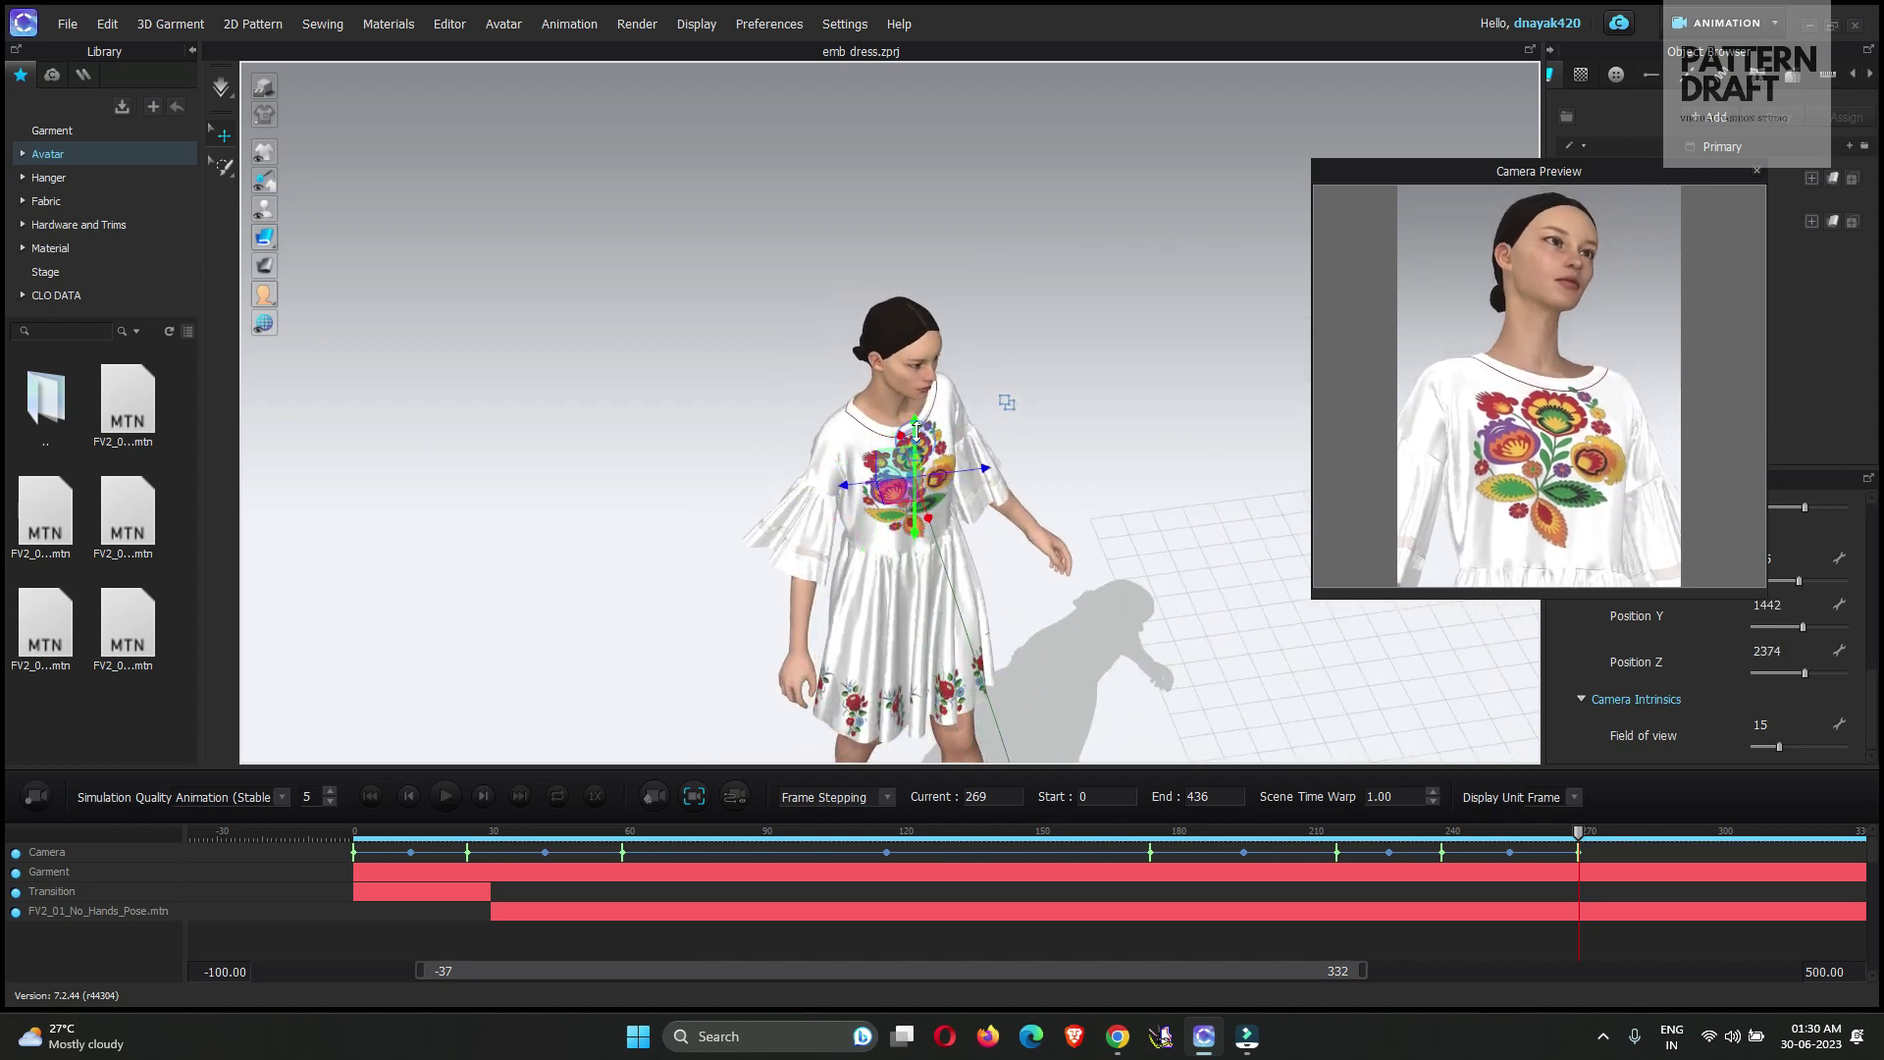
At frame 269, raise the camera to the height of its aim and pull it back from the avatar
scroll(962, 552, "down", 5)
right_click_drag(961, 552, 1141, 520)
left_click_drag(1125, 447, 1133, 401)
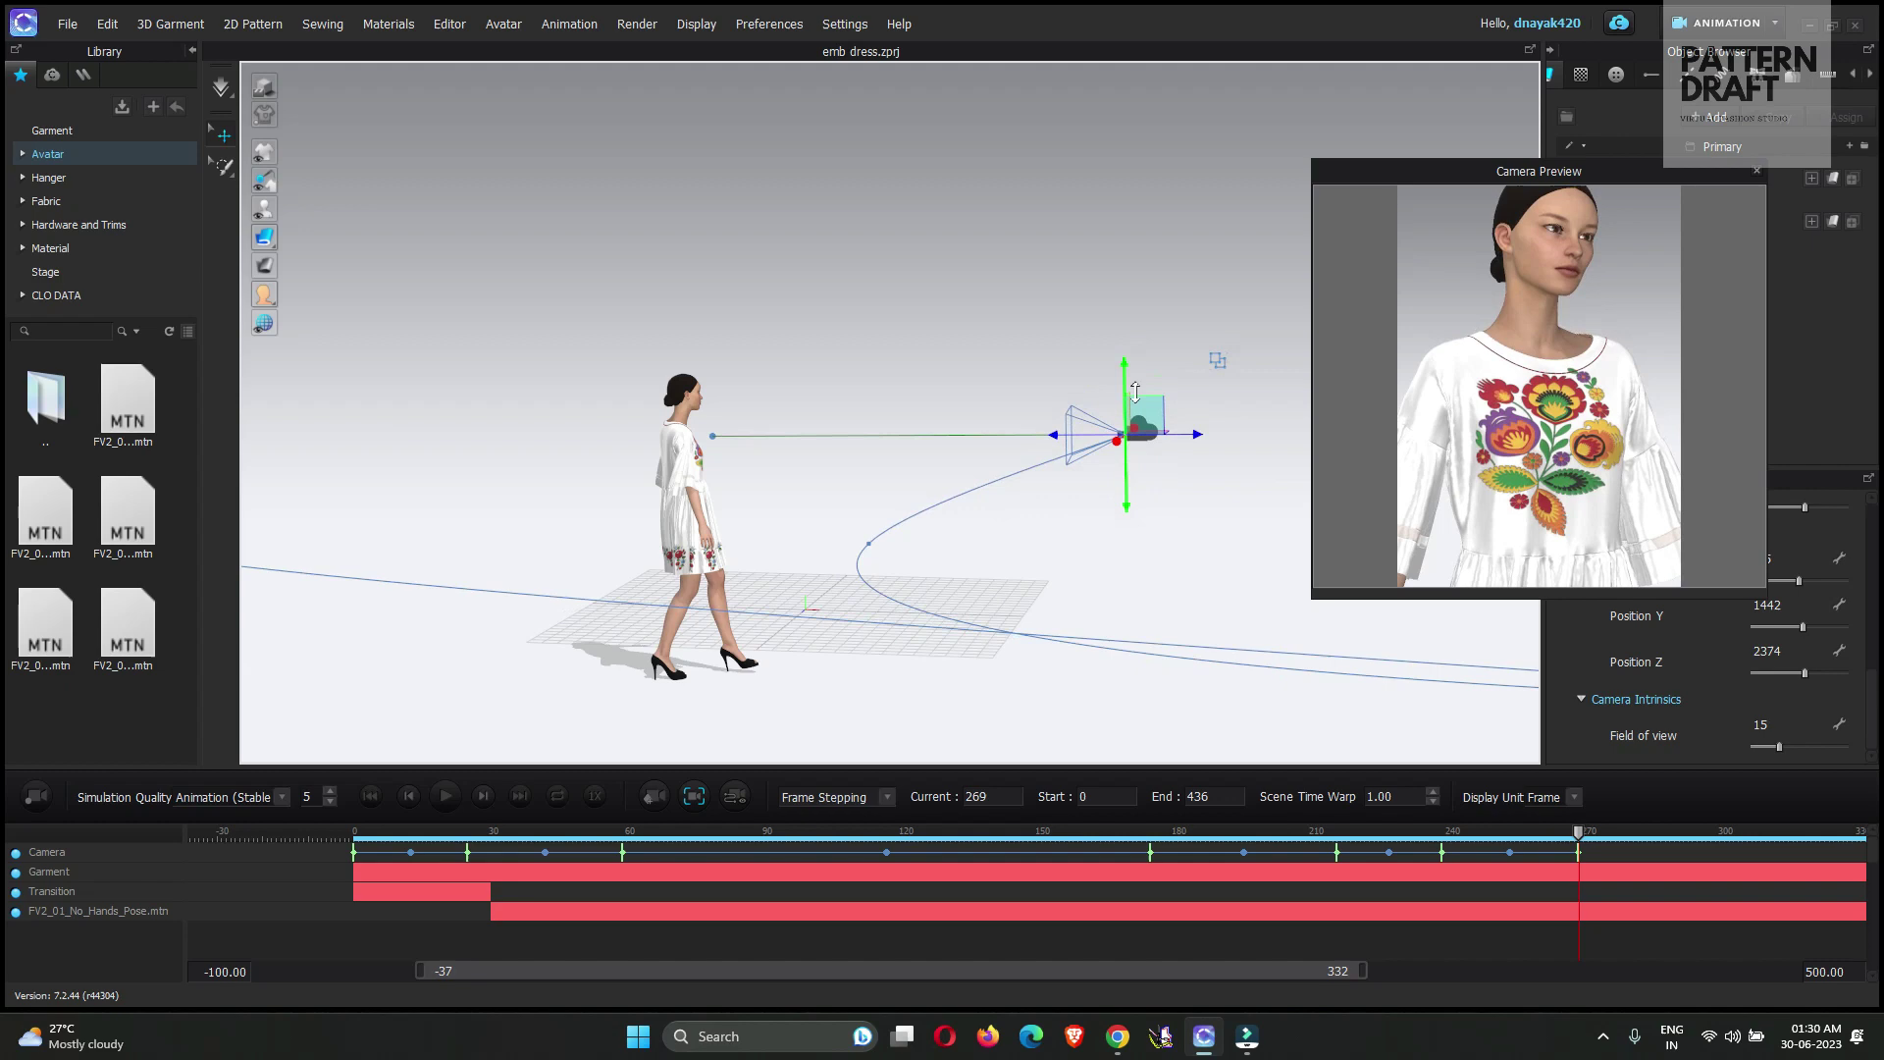
right_click_drag(1056, 420, 1041, 432)
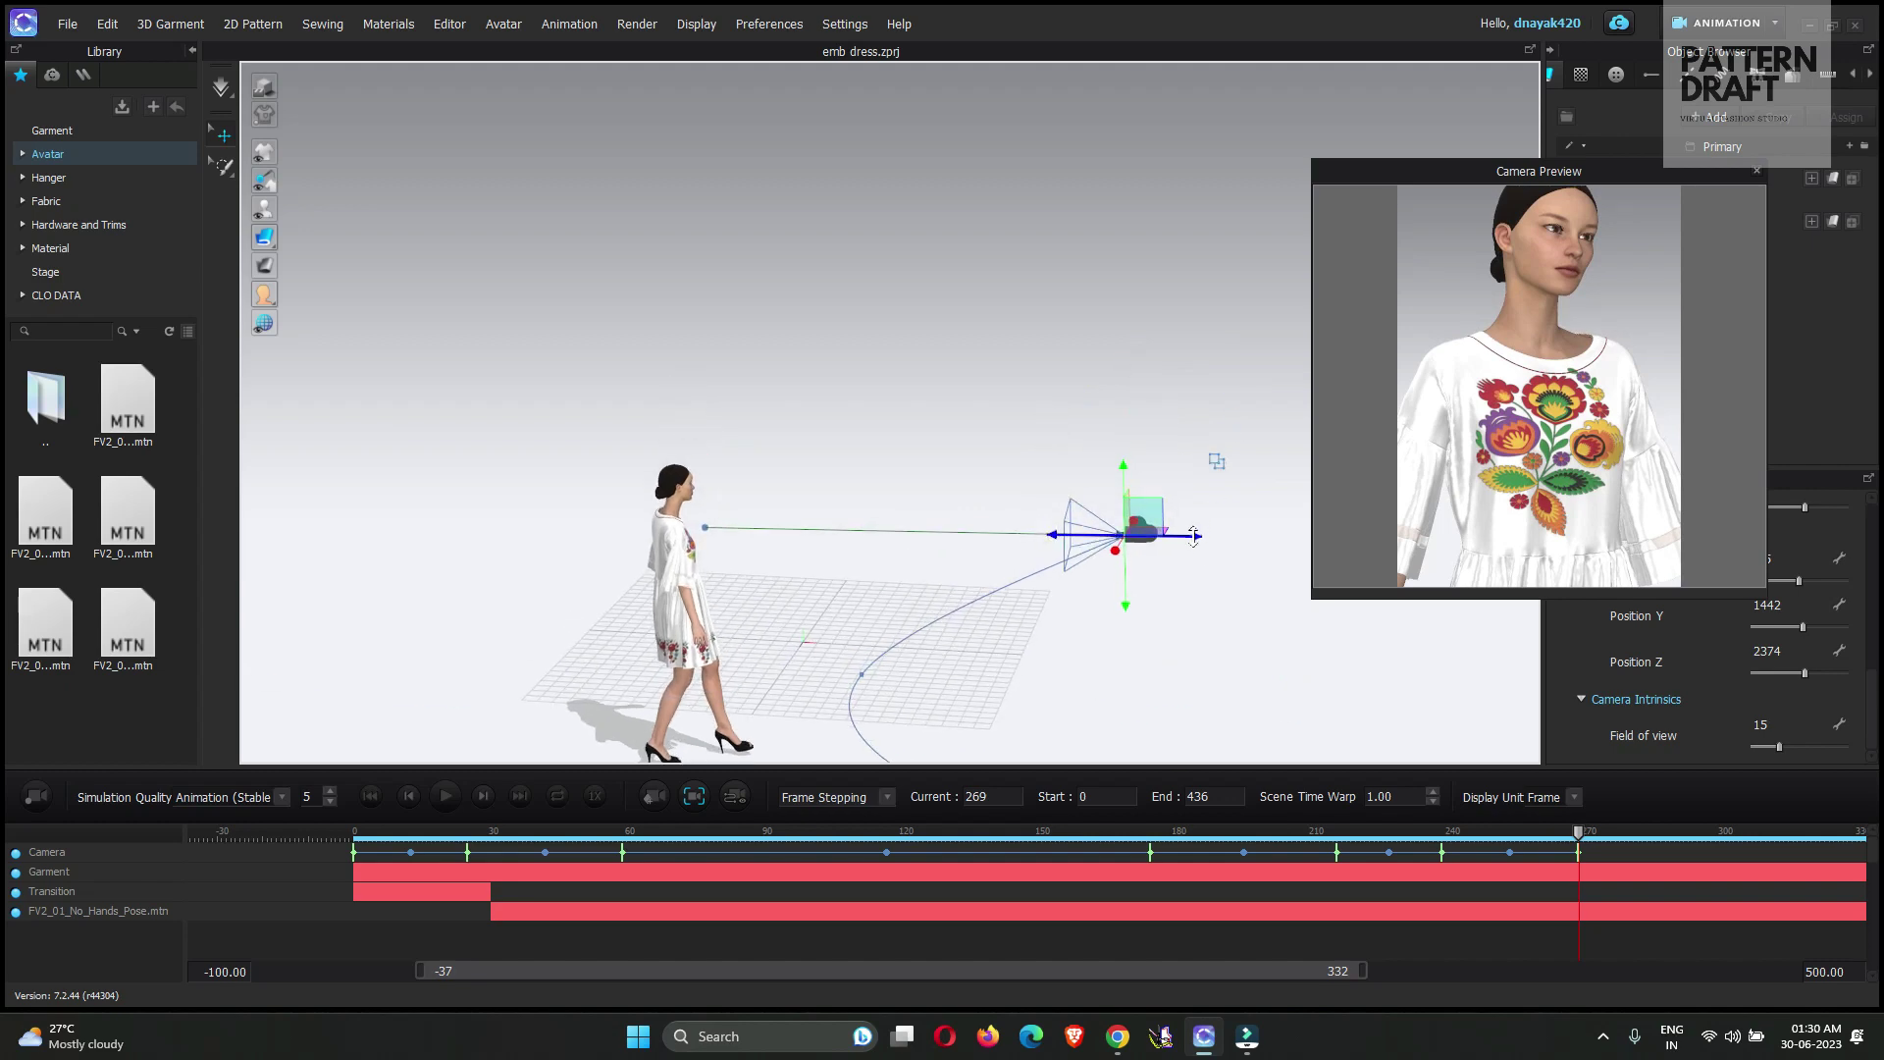
left_click_drag(1194, 536, 1301, 546)
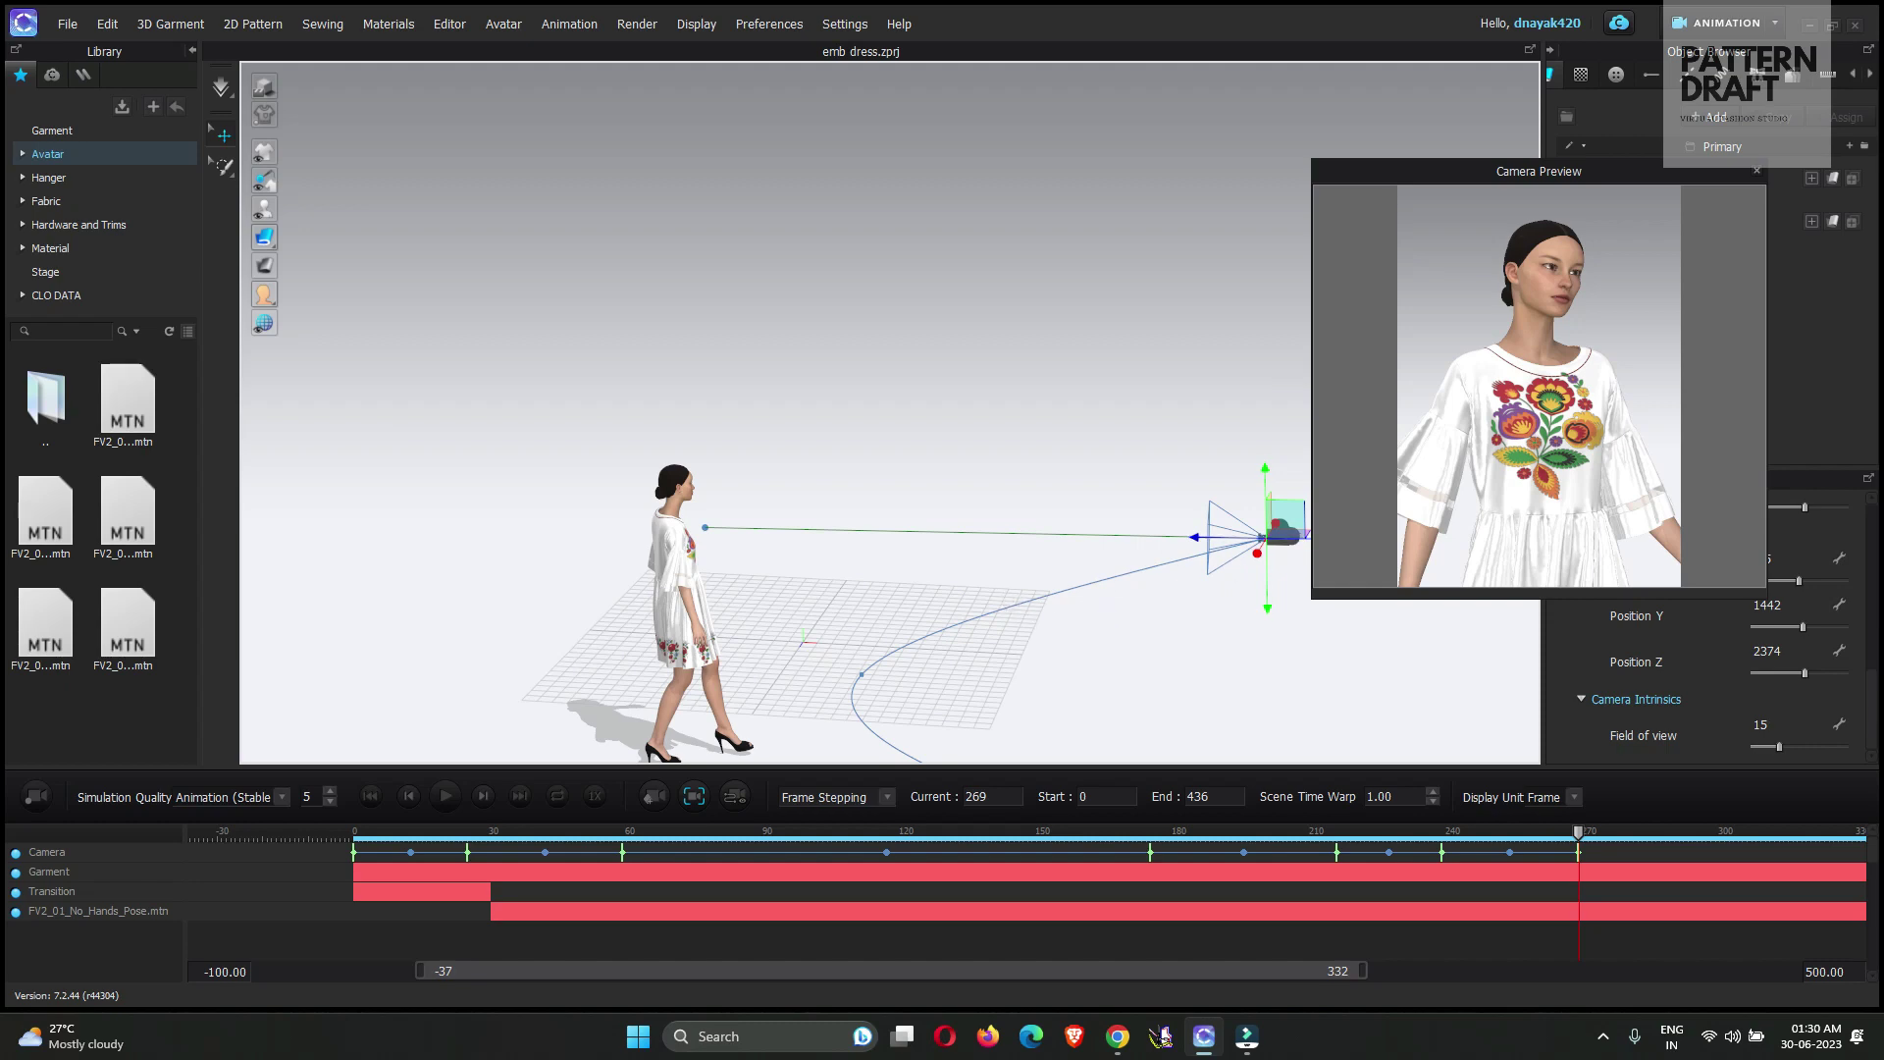
Extend the visible timeline range forward, advance to frame 344 and move the camera sideways in the avatar's walking direction
mouse_move(1579, 832)
left_mouse_down()
mouse_move(1188, 806)
mouse_move(1588, 852)
left_mouse_up()
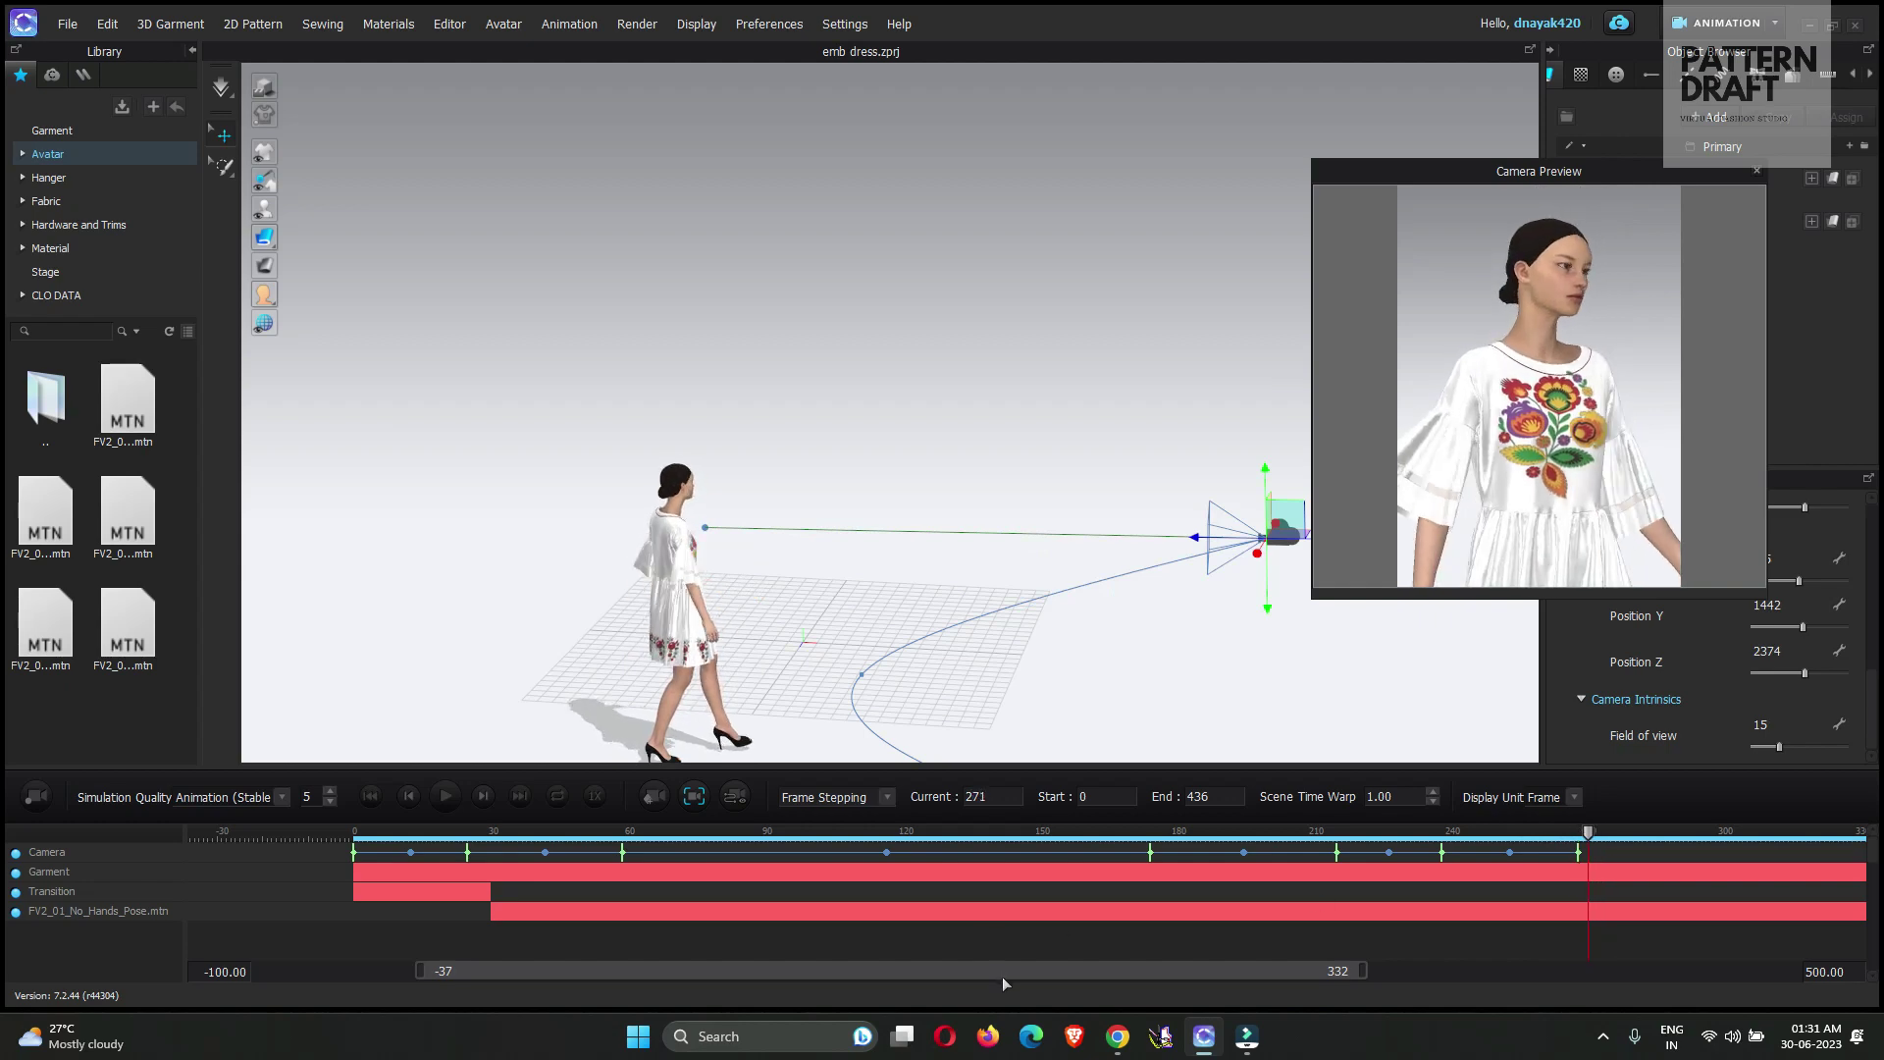
left_click_drag(1003, 976, 1330, 967)
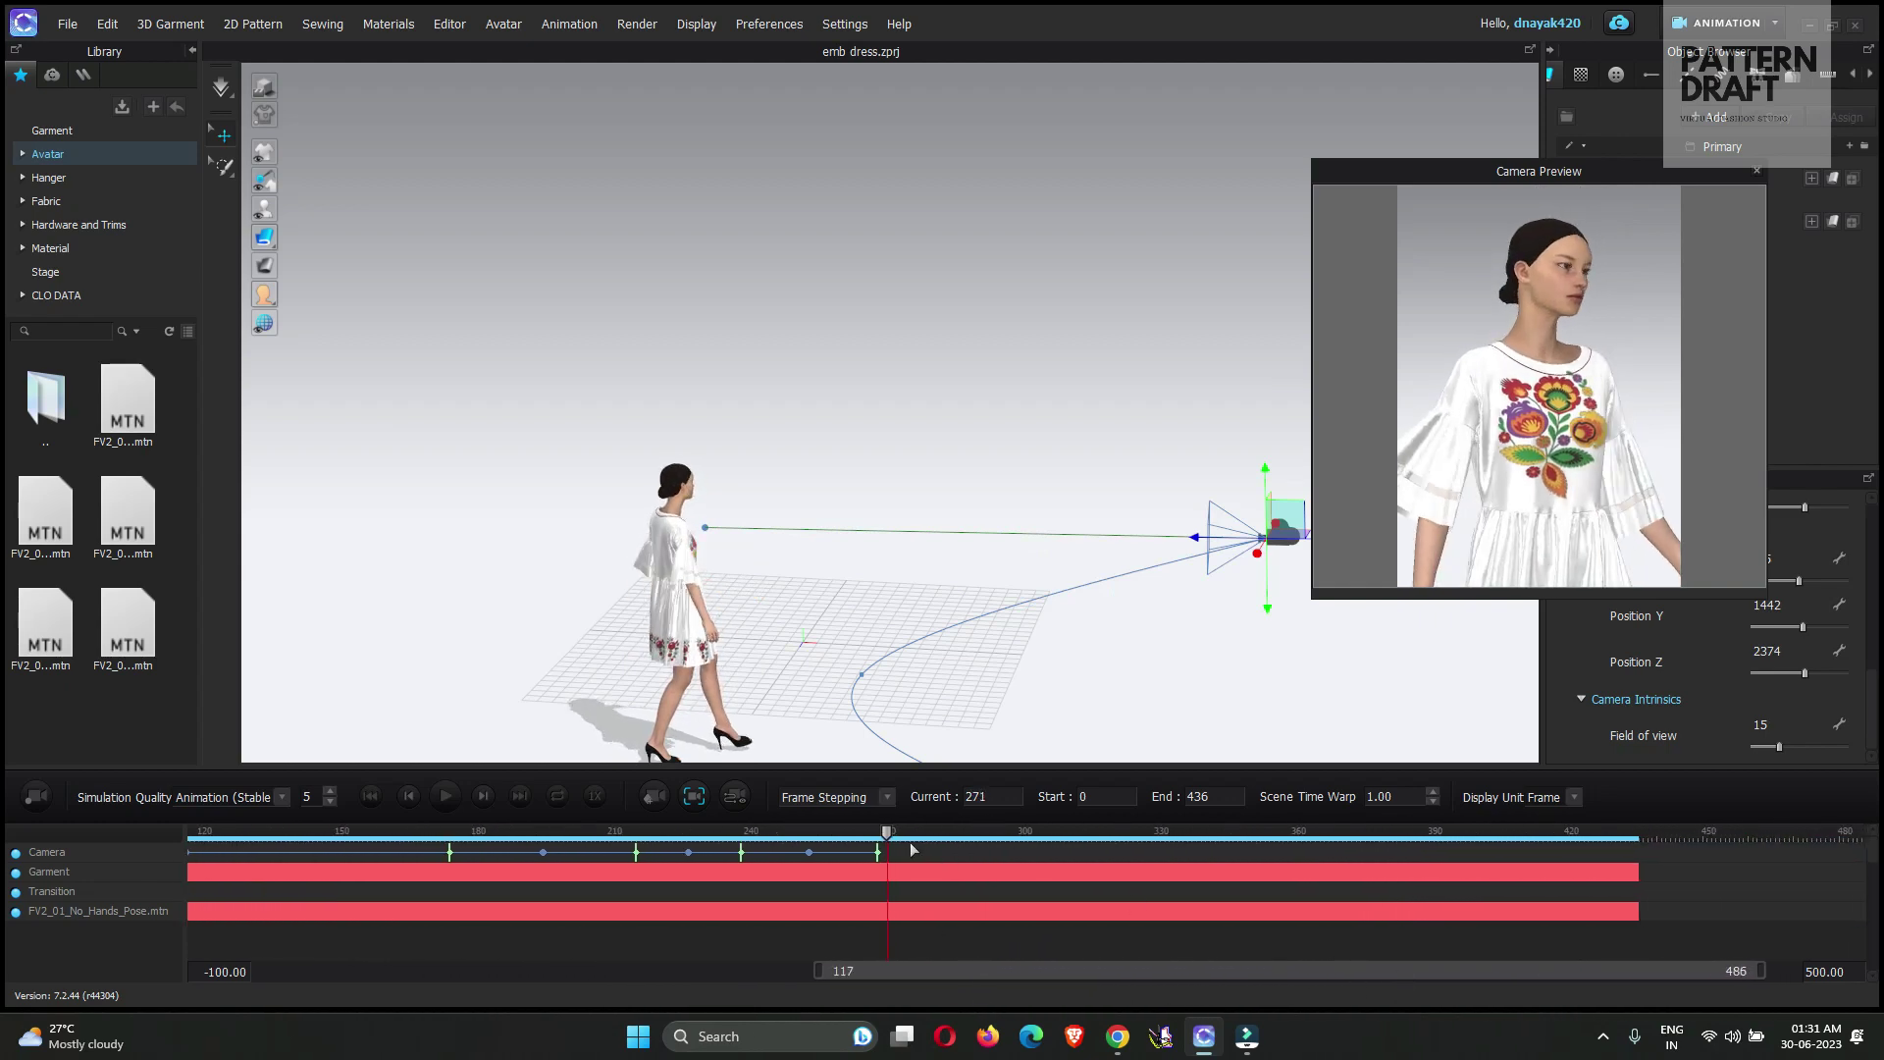
left_click_drag(886, 835, 1223, 840)
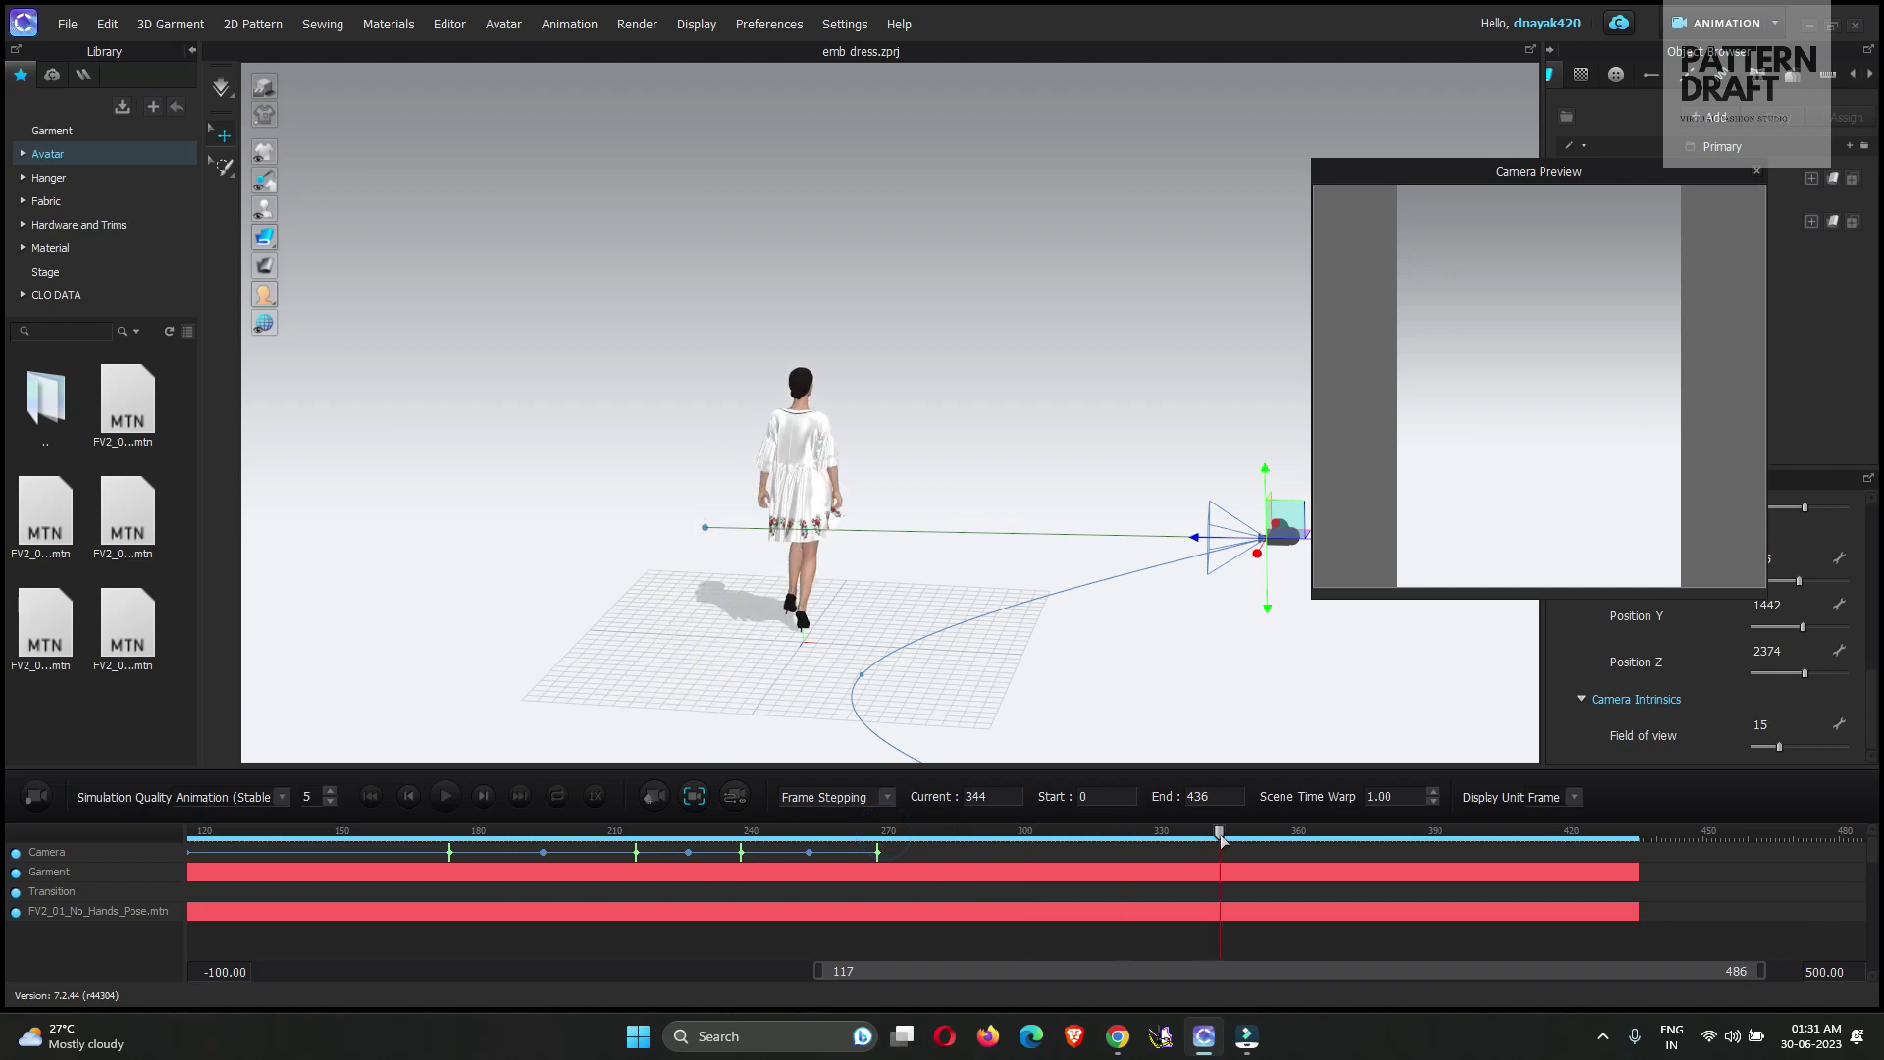
right_click_drag(949, 555, 916, 618)
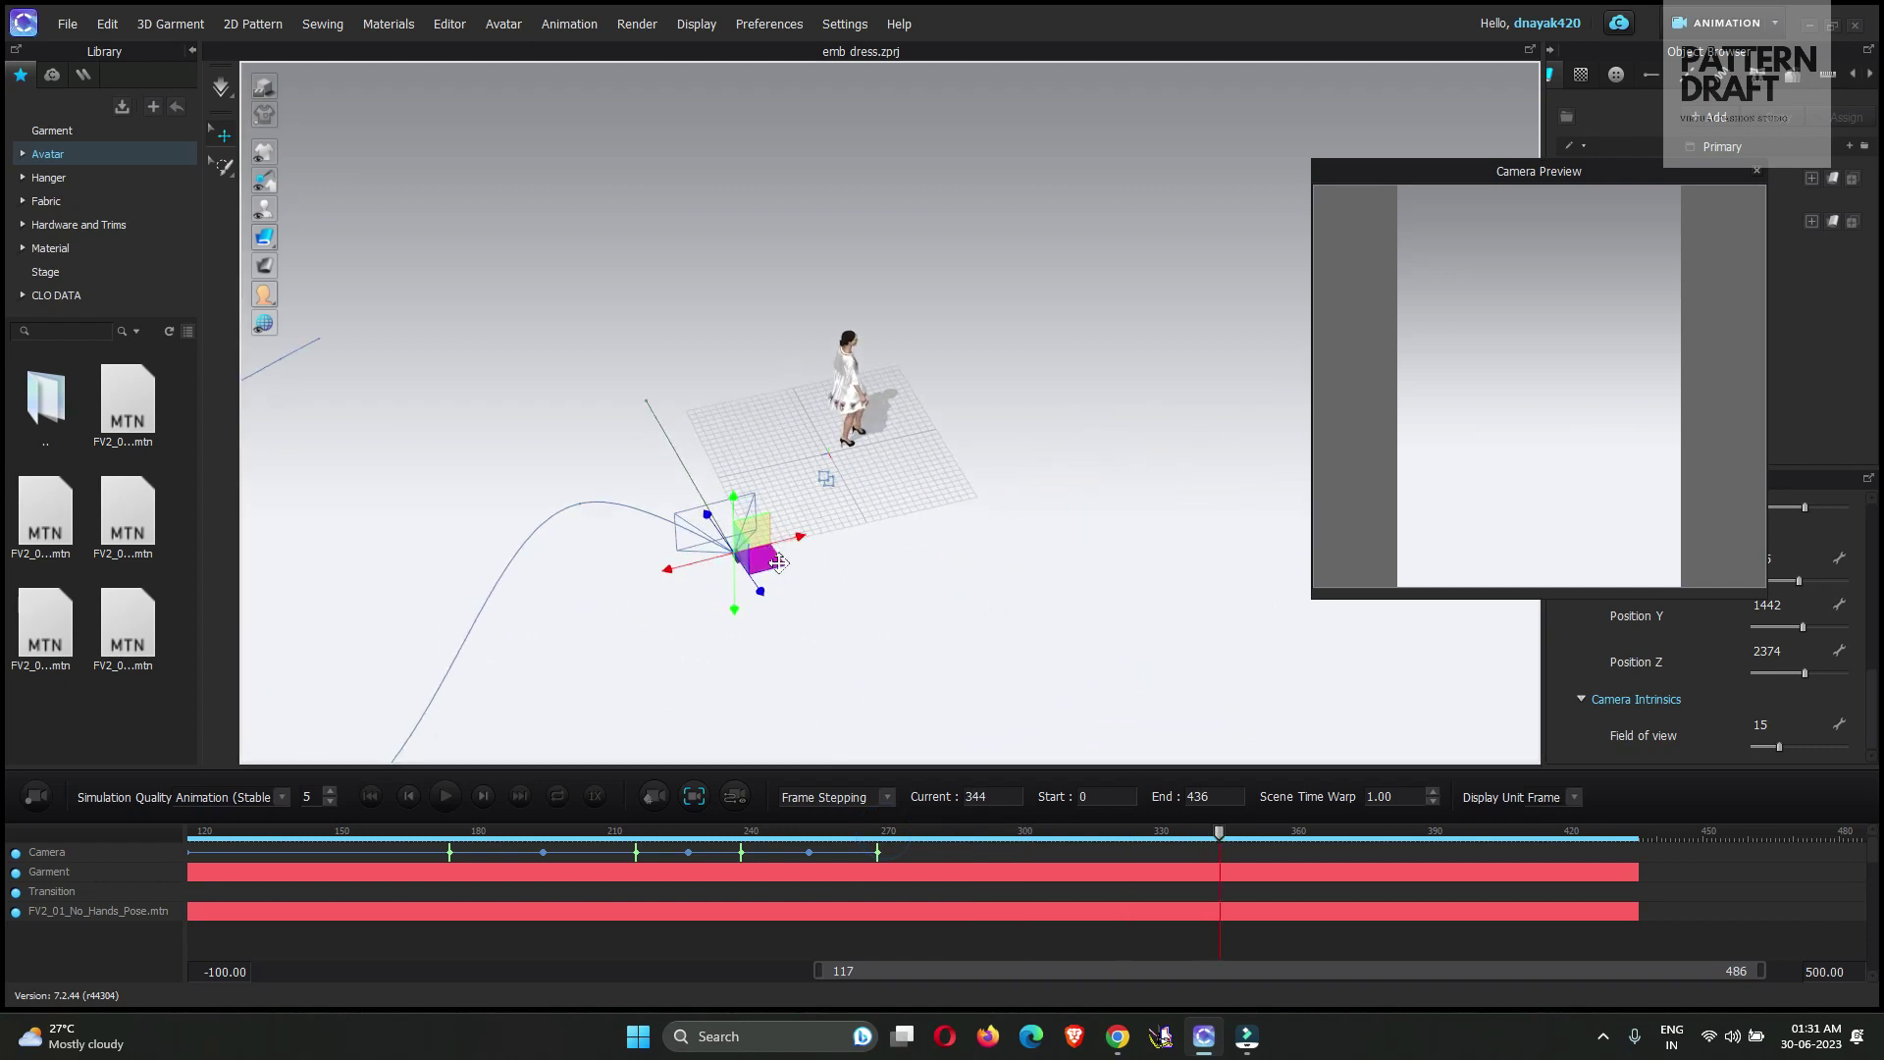
left_click_drag(796, 538, 860, 533)
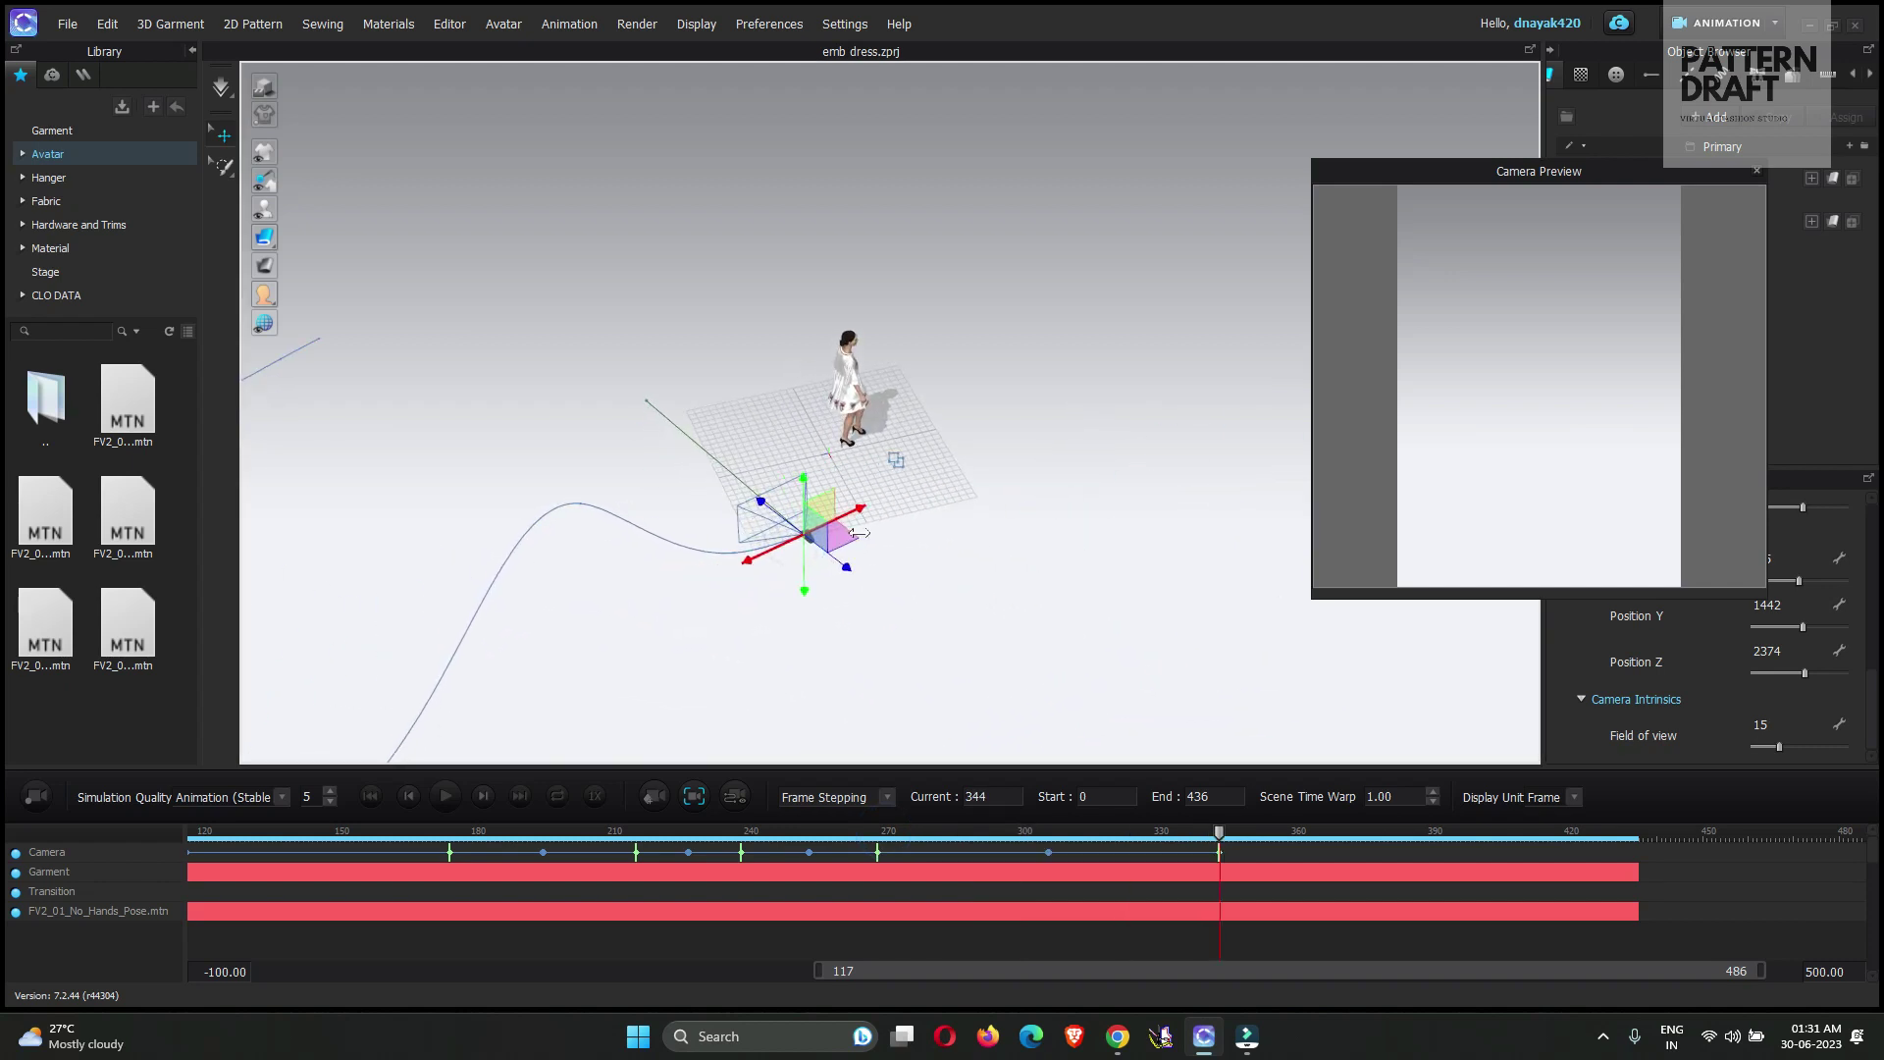
At frame 344, shift the camera and its aim together to a Z position of about -303, then pull the camera back from the avatar
left_click(648, 401)
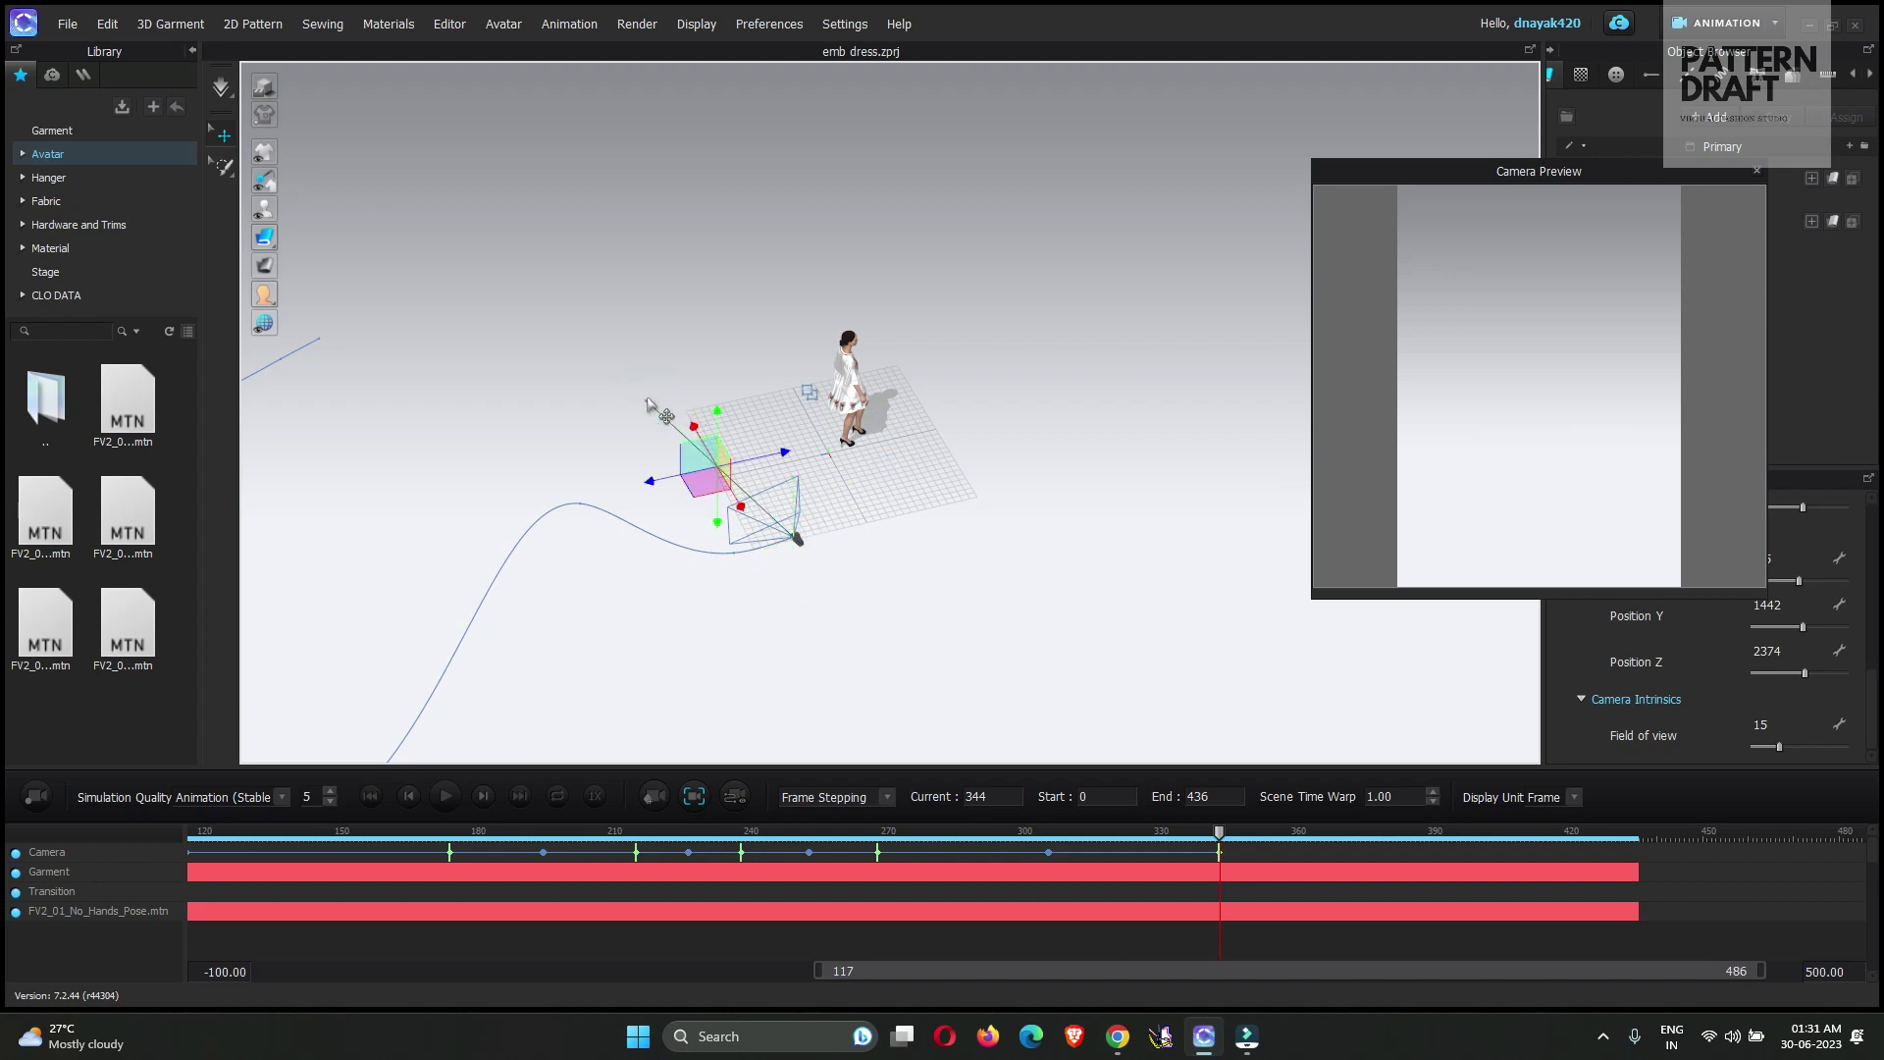
scroll(645, 402, "up", 3)
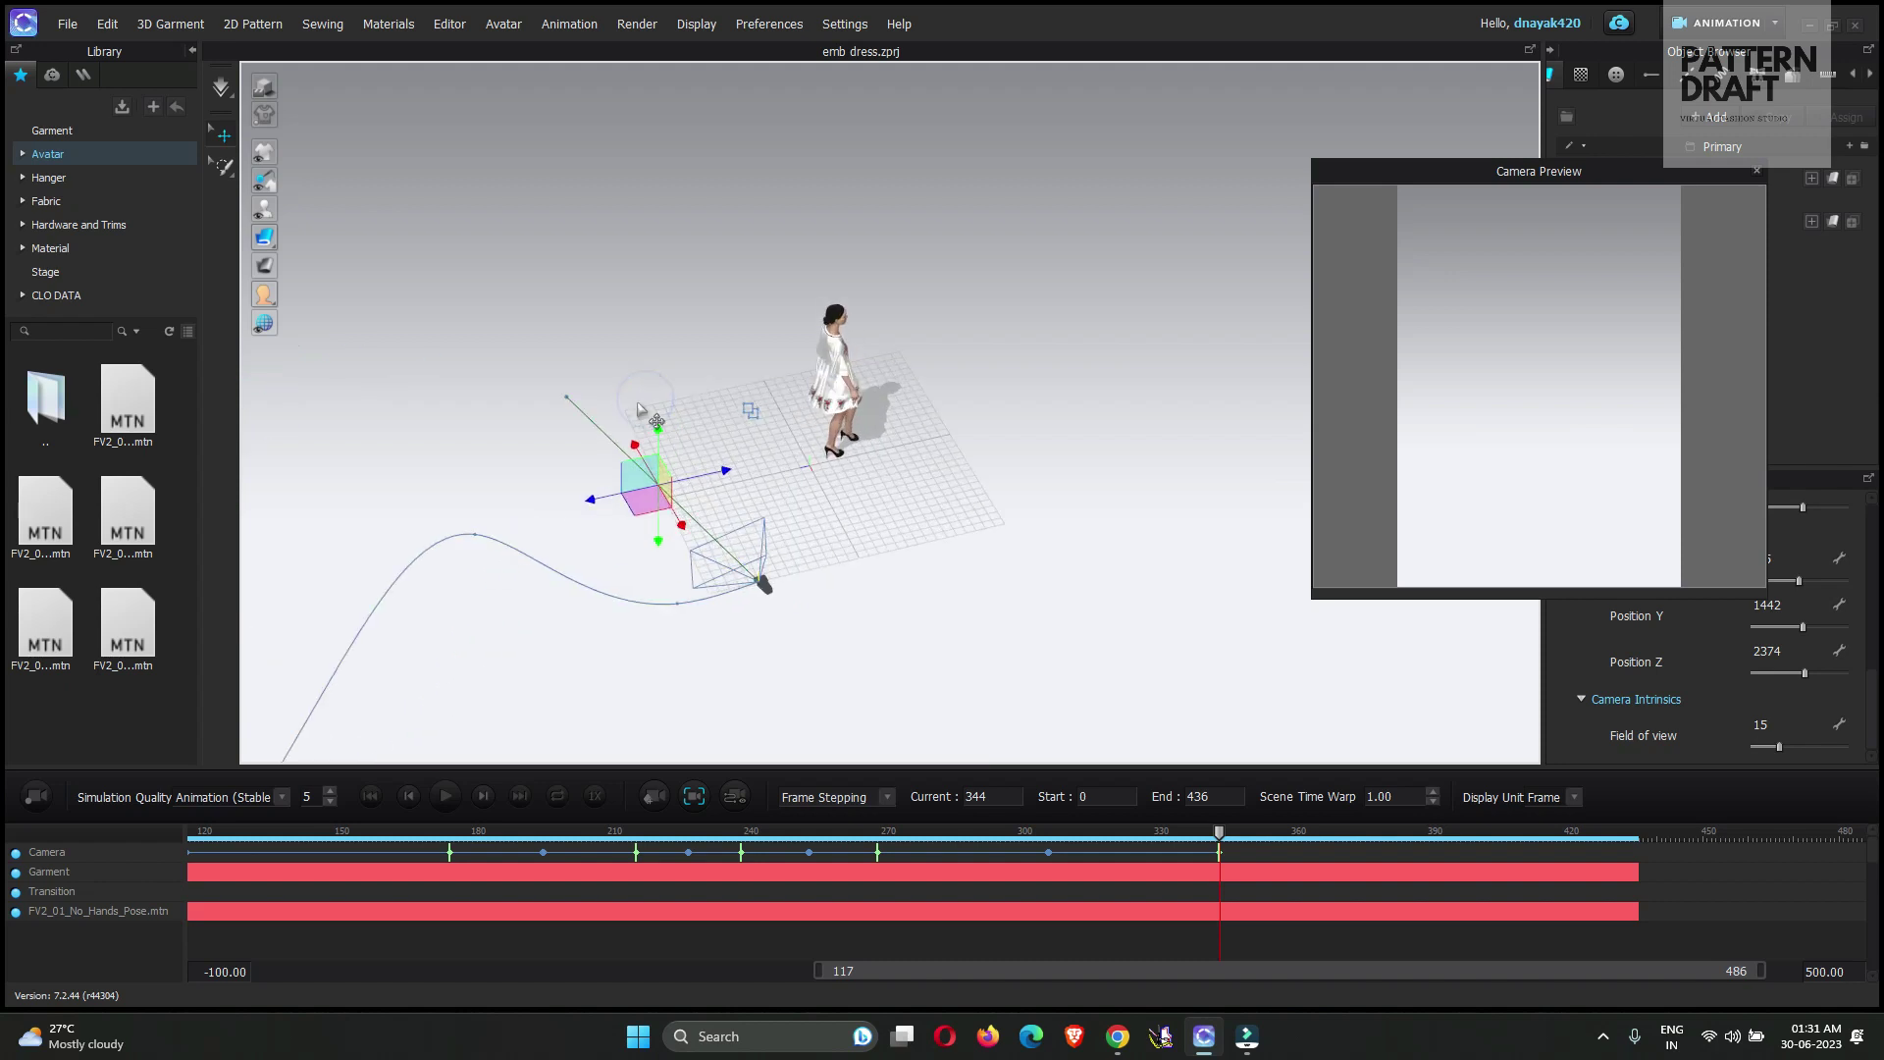
left_click_drag(429, 393, 650, 364)
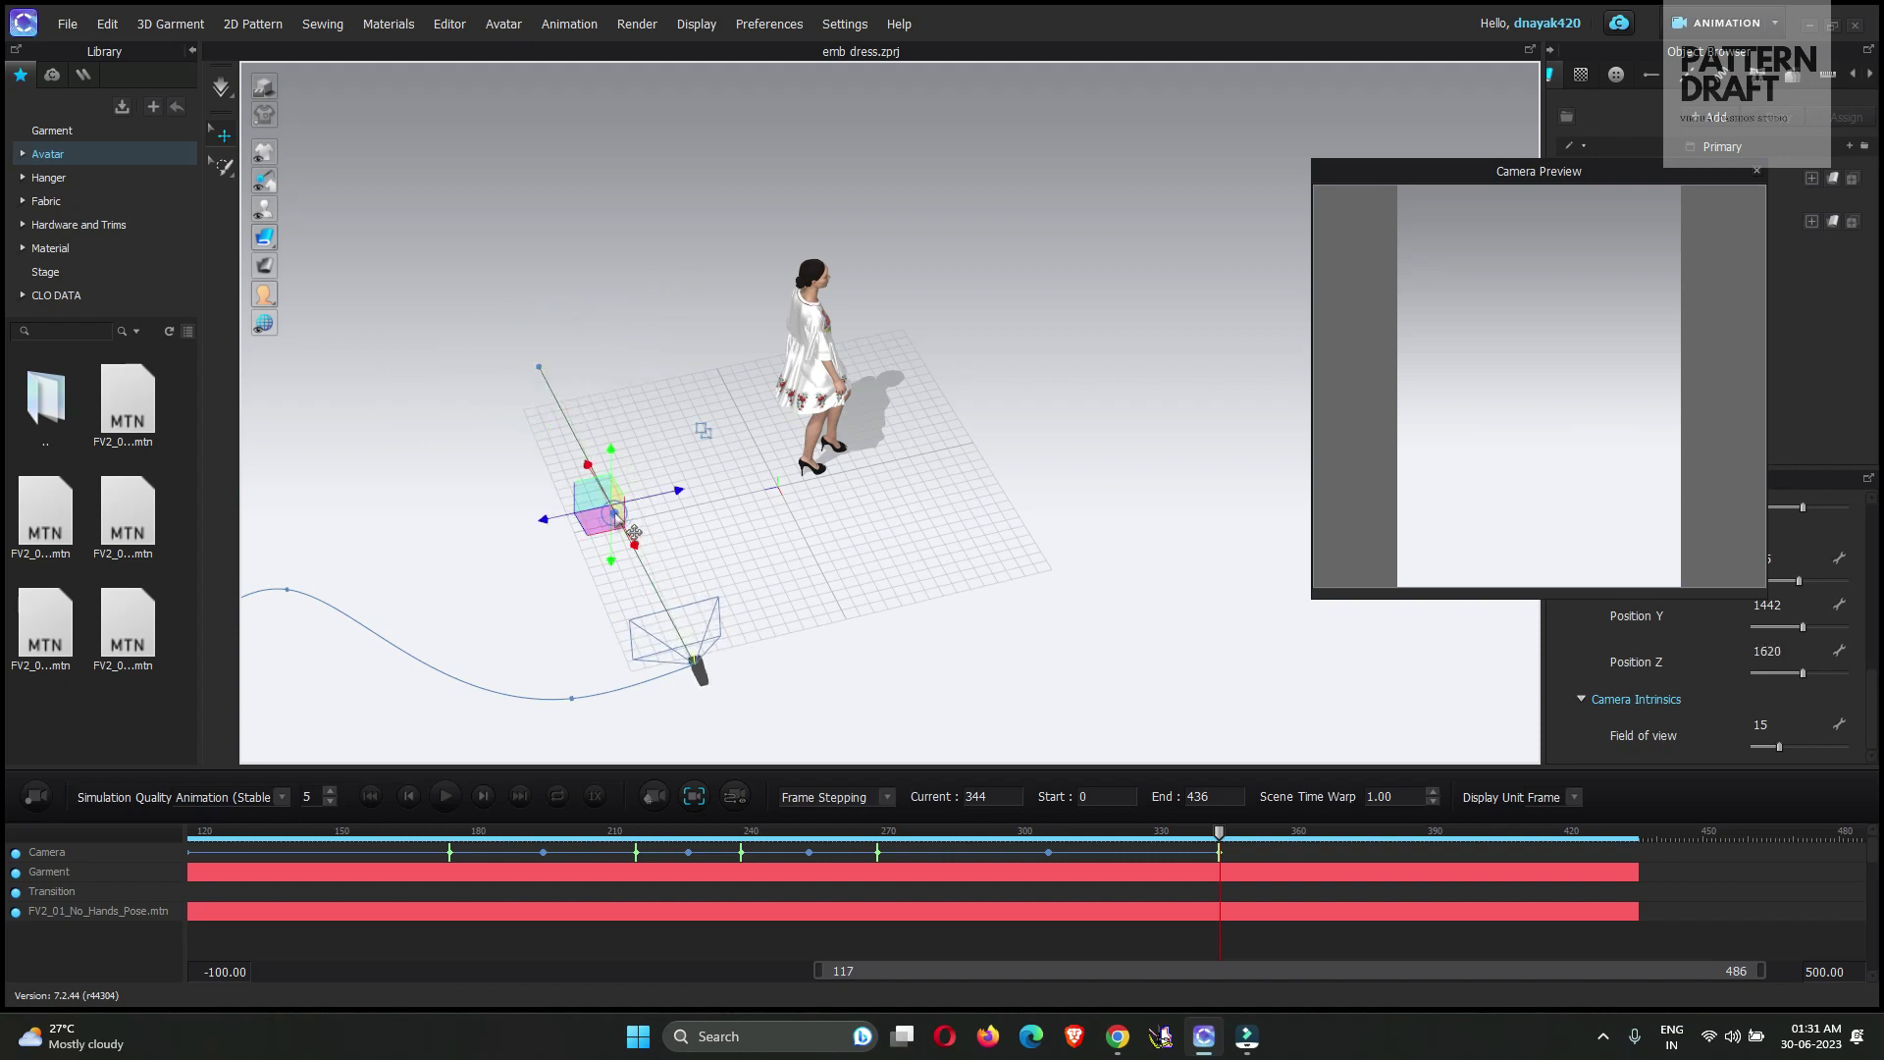
left_click_drag(667, 495, 924, 484)
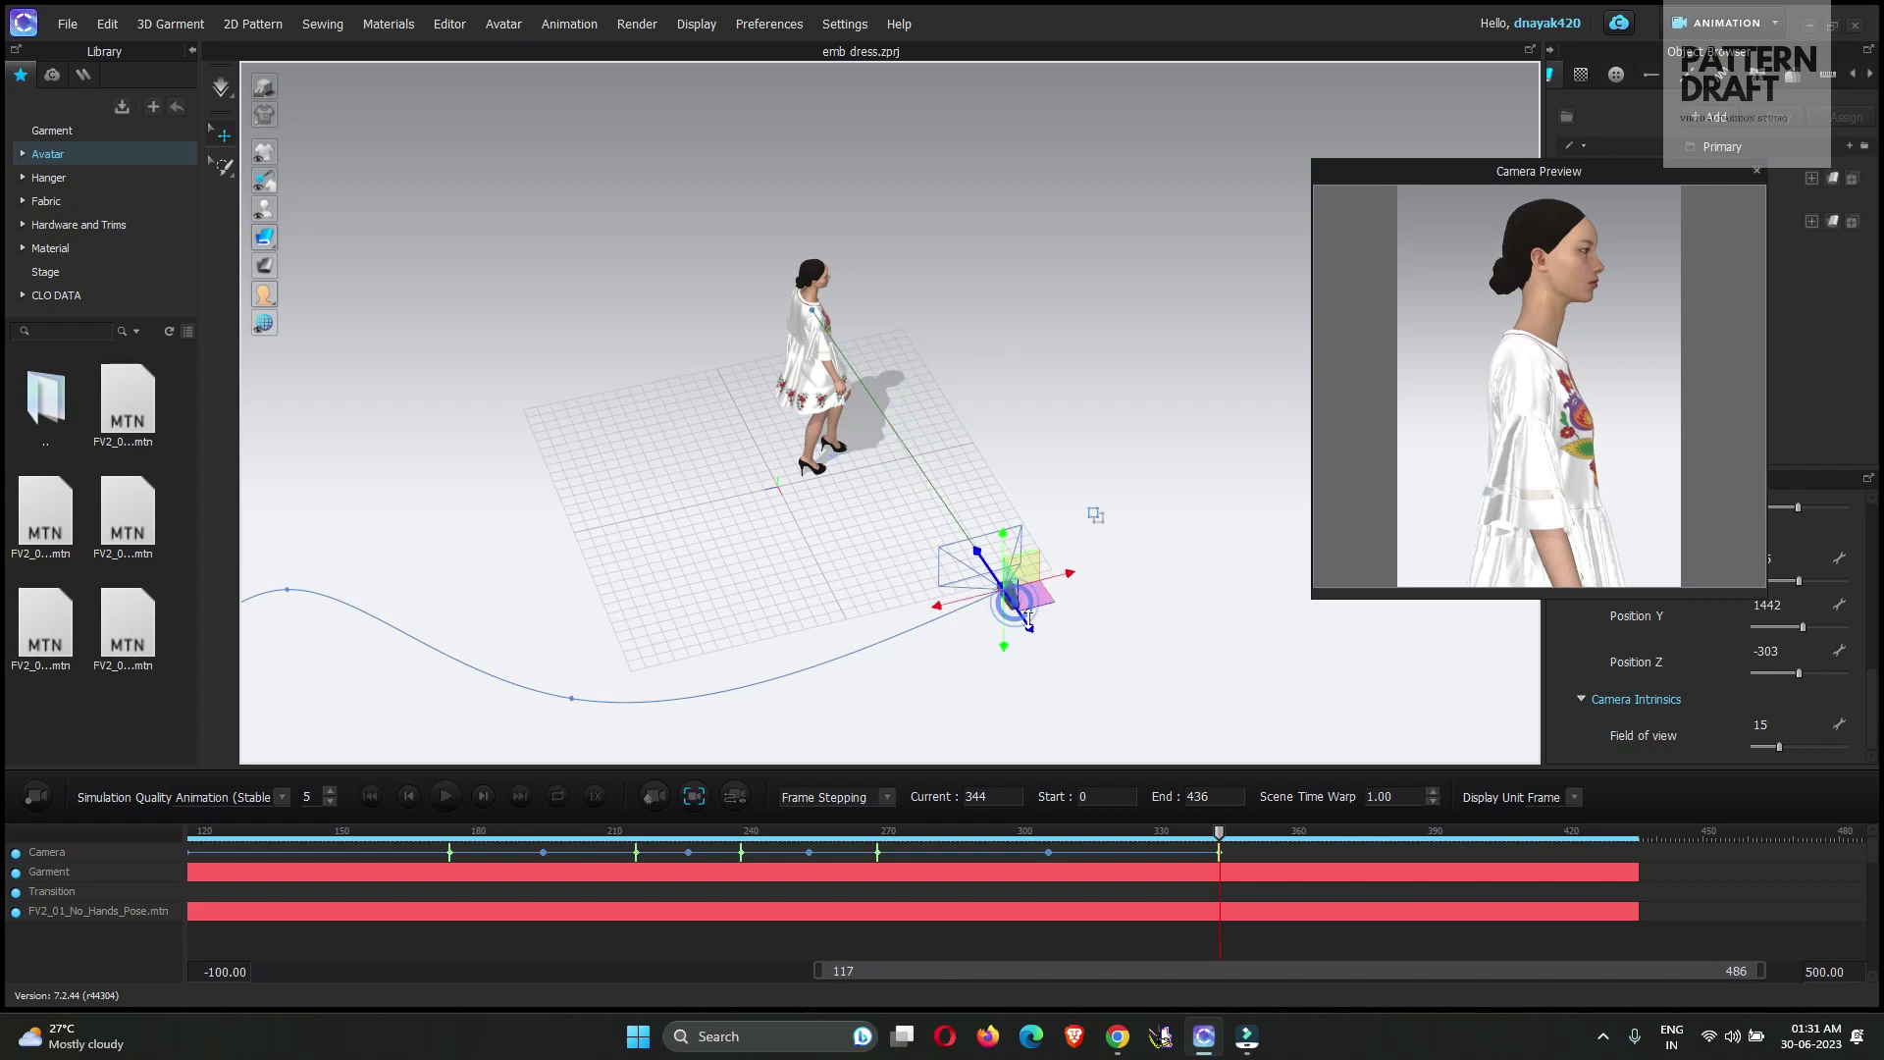
left_click_drag(1028, 616, 1111, 713)
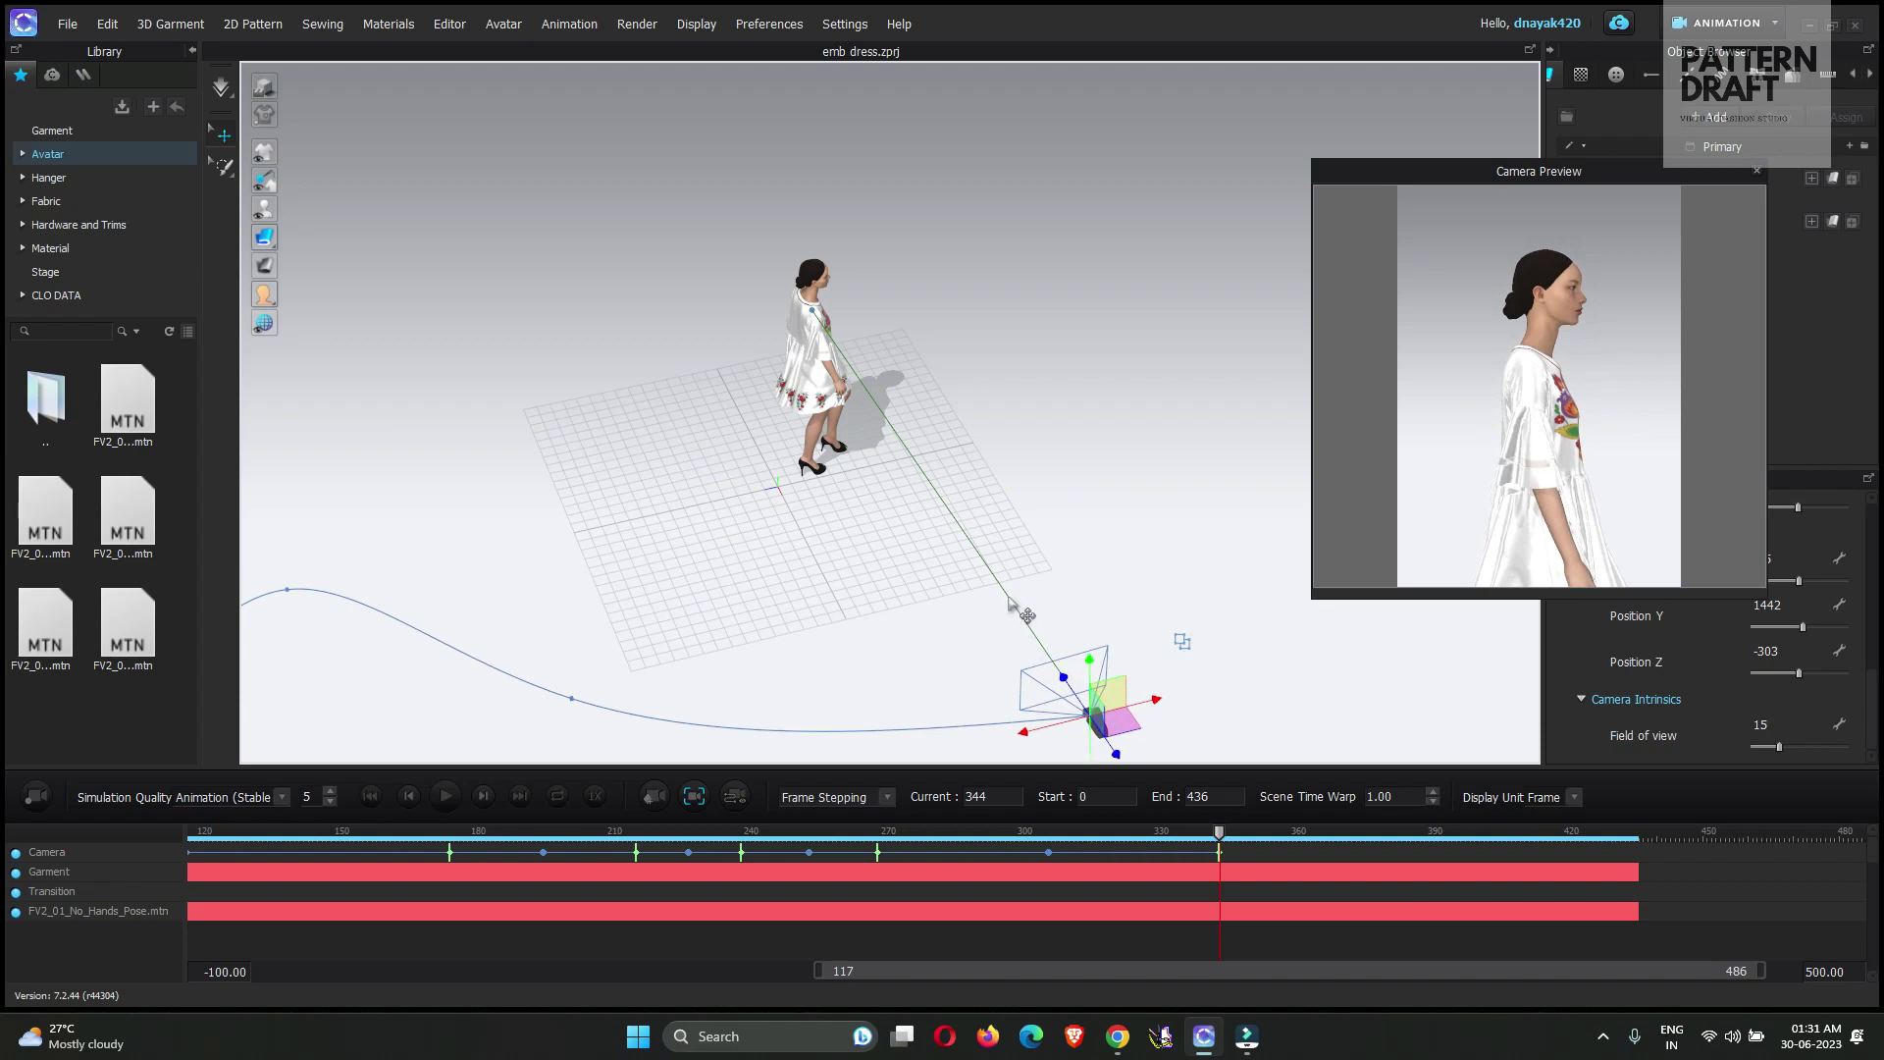
At frame 377, shift the camera and its aim together to a Z position of about -1831 and pull the camera back slightly
left_click_drag(1224, 844, 1373, 850)
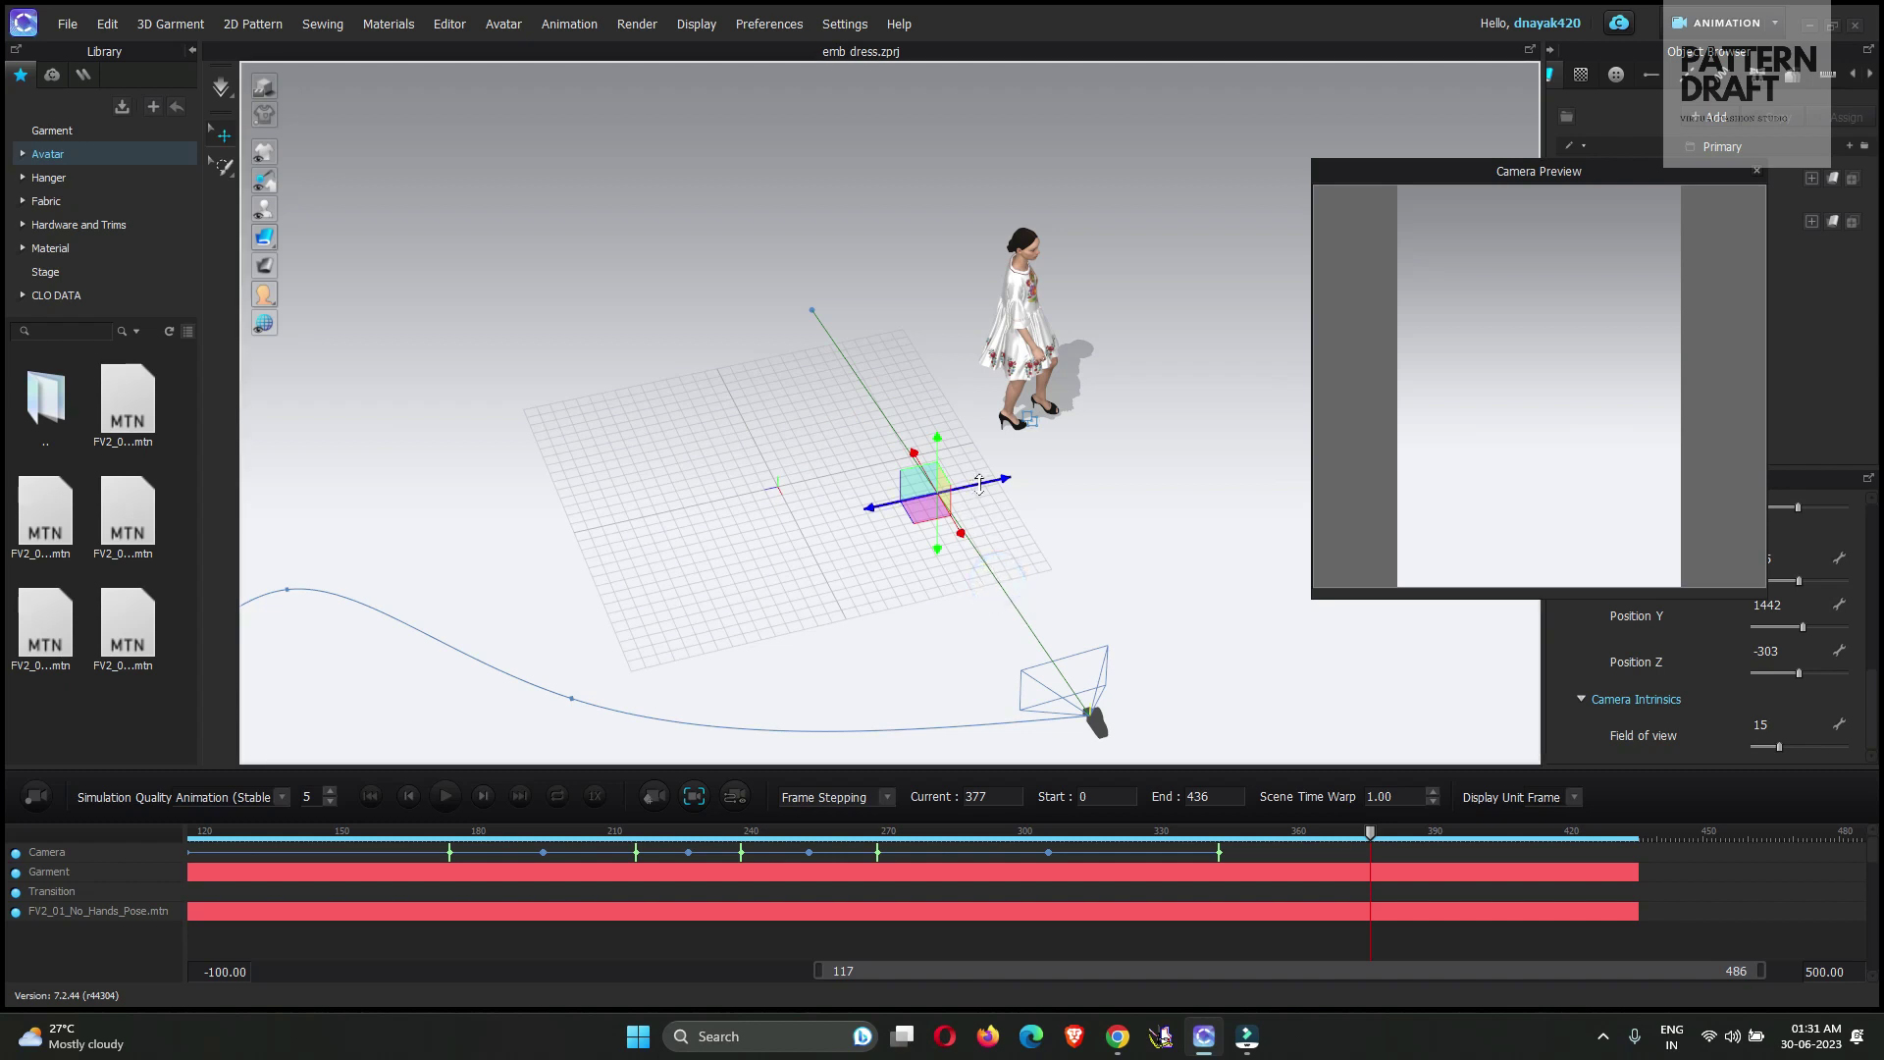
left_click_drag(999, 481, 1191, 444)
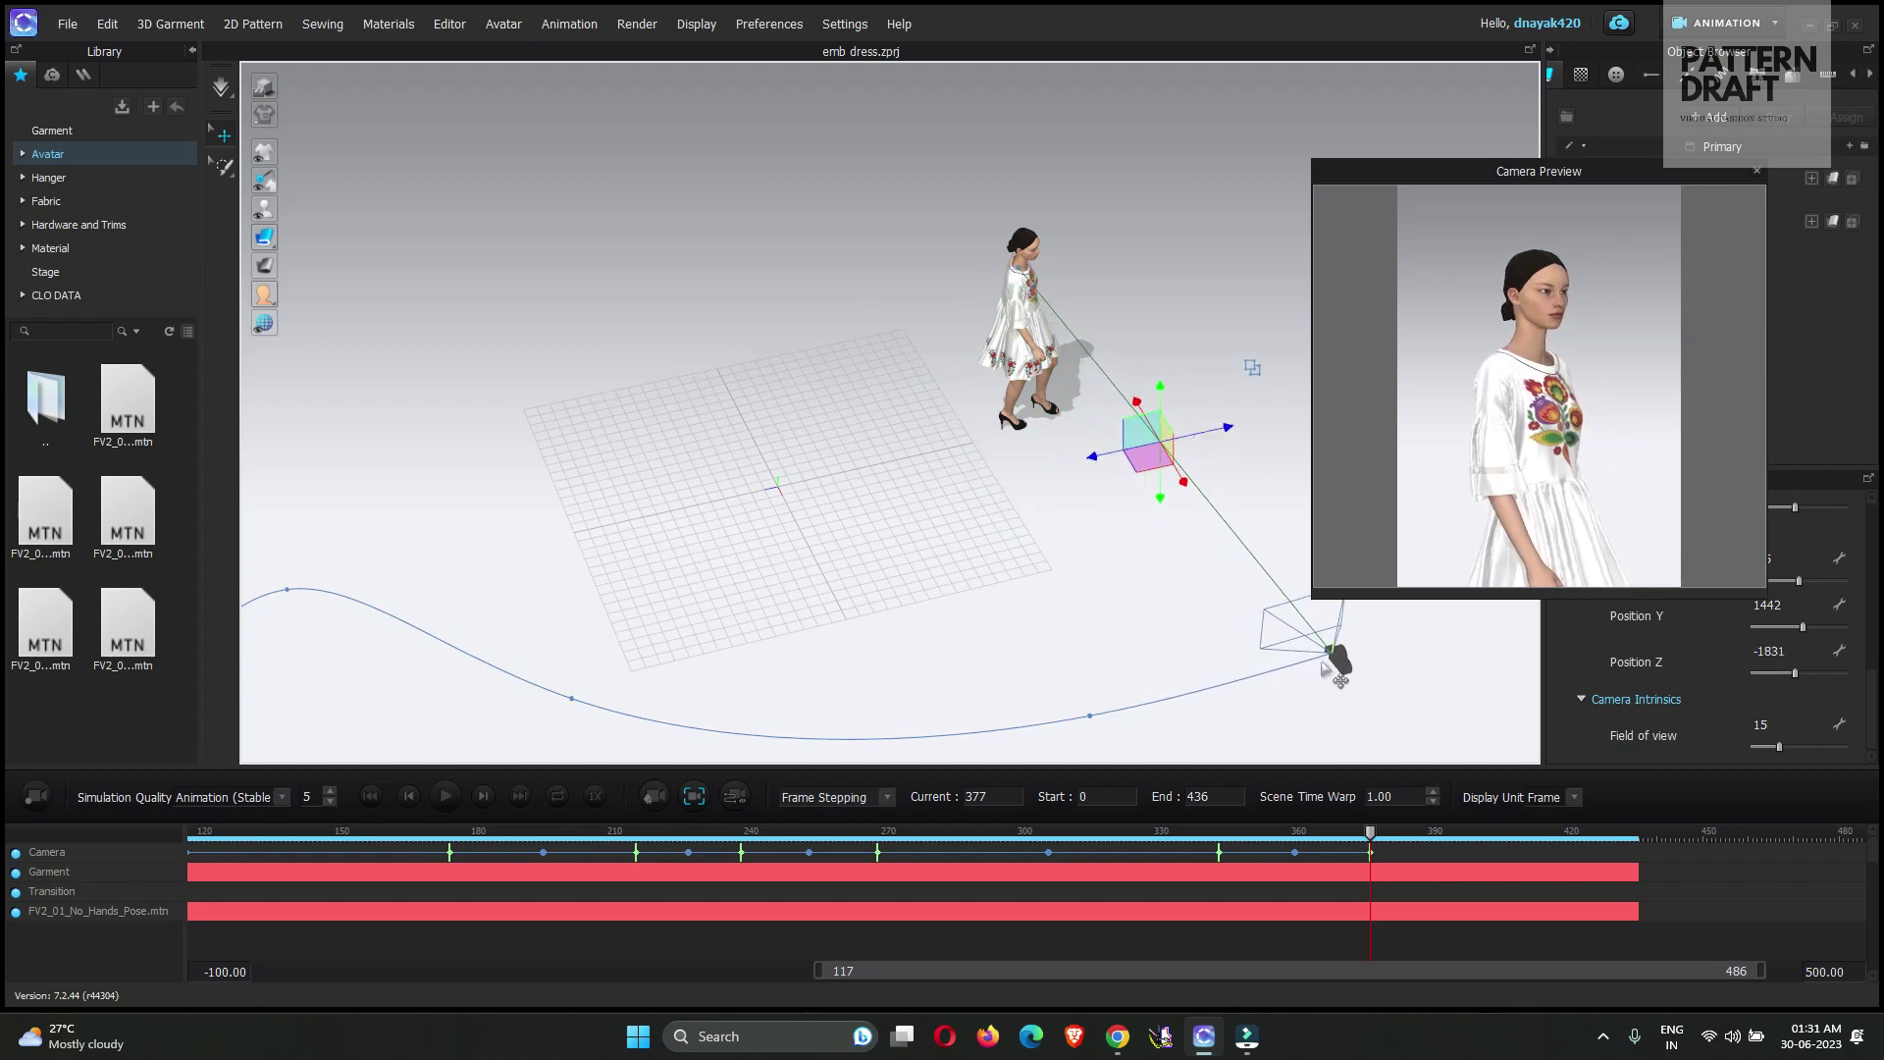
left_click_drag(1359, 699, 1403, 736)
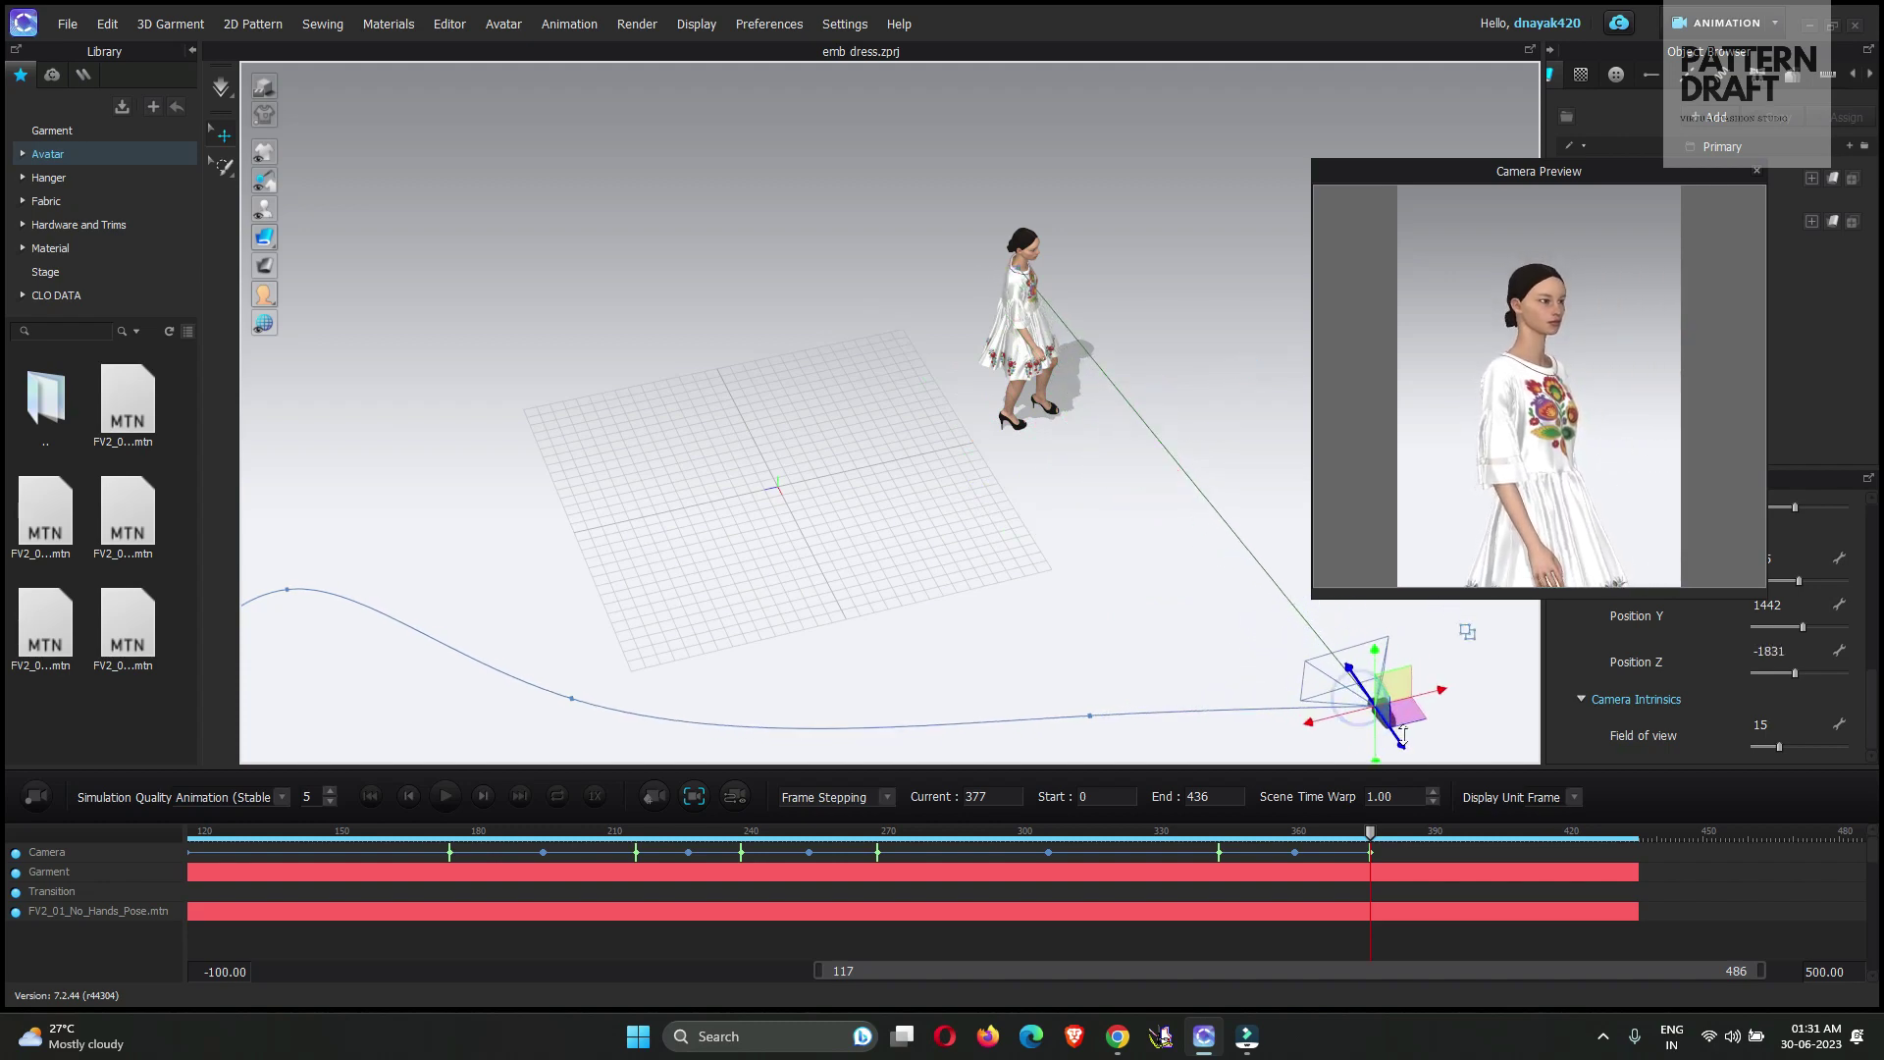
Advance the timeline to frame 406 and move the camera aim onto the avatar at a Z position of about -2575
right_click_drag(1155, 641, 1043, 446)
scroll(1043, 446, "down", 3)
right_click_drag(863, 452, 1060, 437)
left_click_drag(1072, 419, 1065, 551)
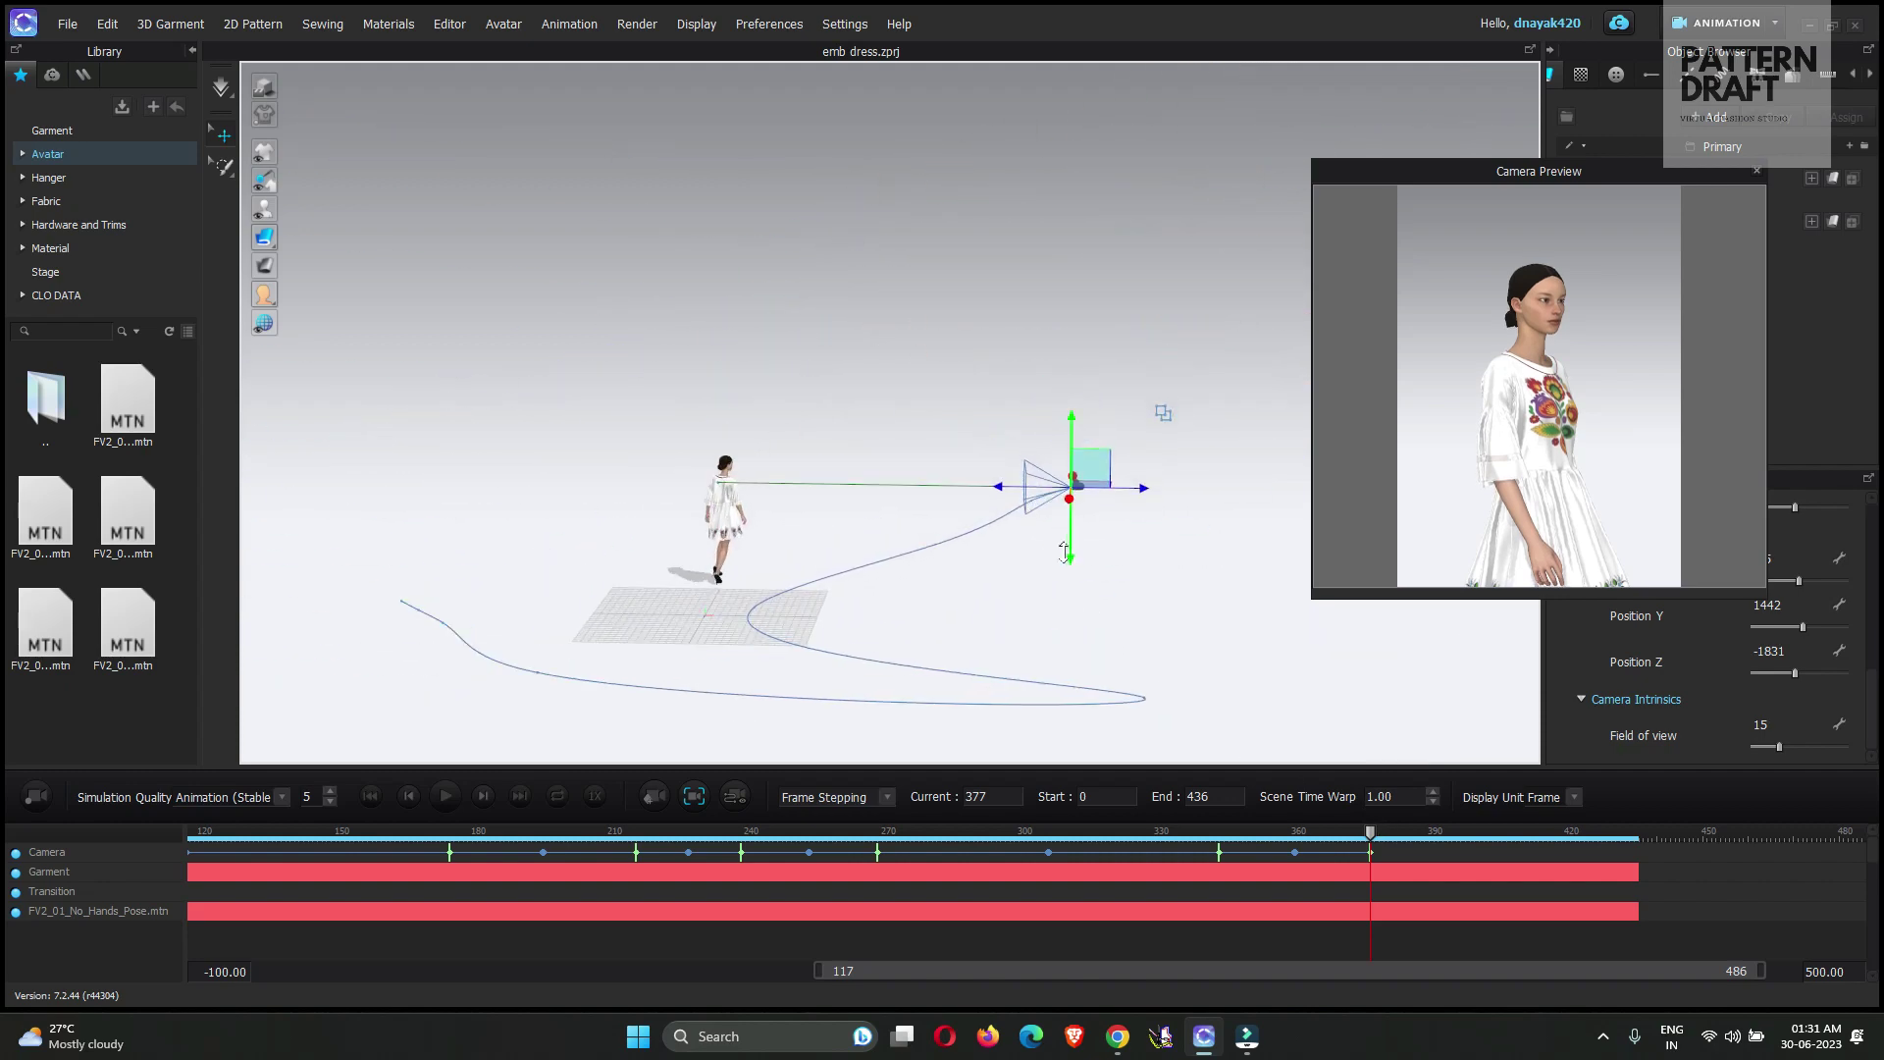
right_click_drag(765, 495, 677, 460)
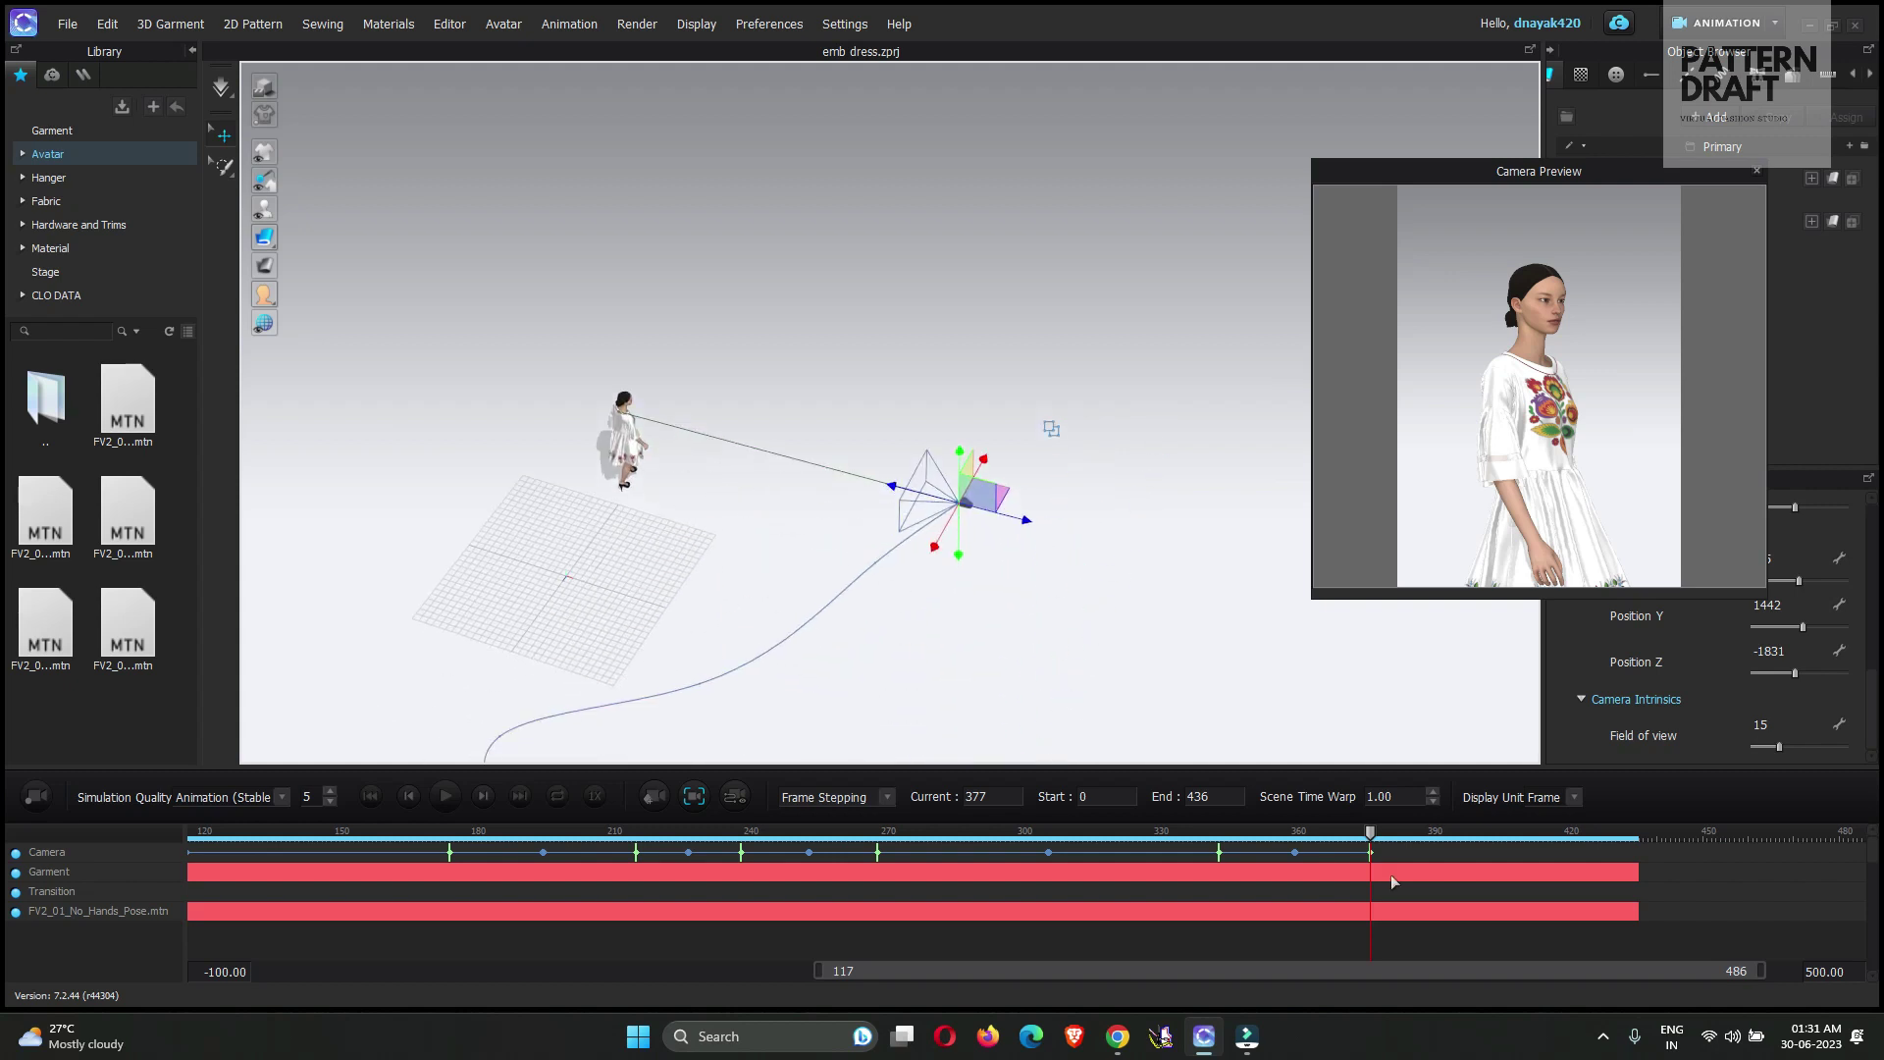
left_click_drag(1371, 833, 1497, 838)
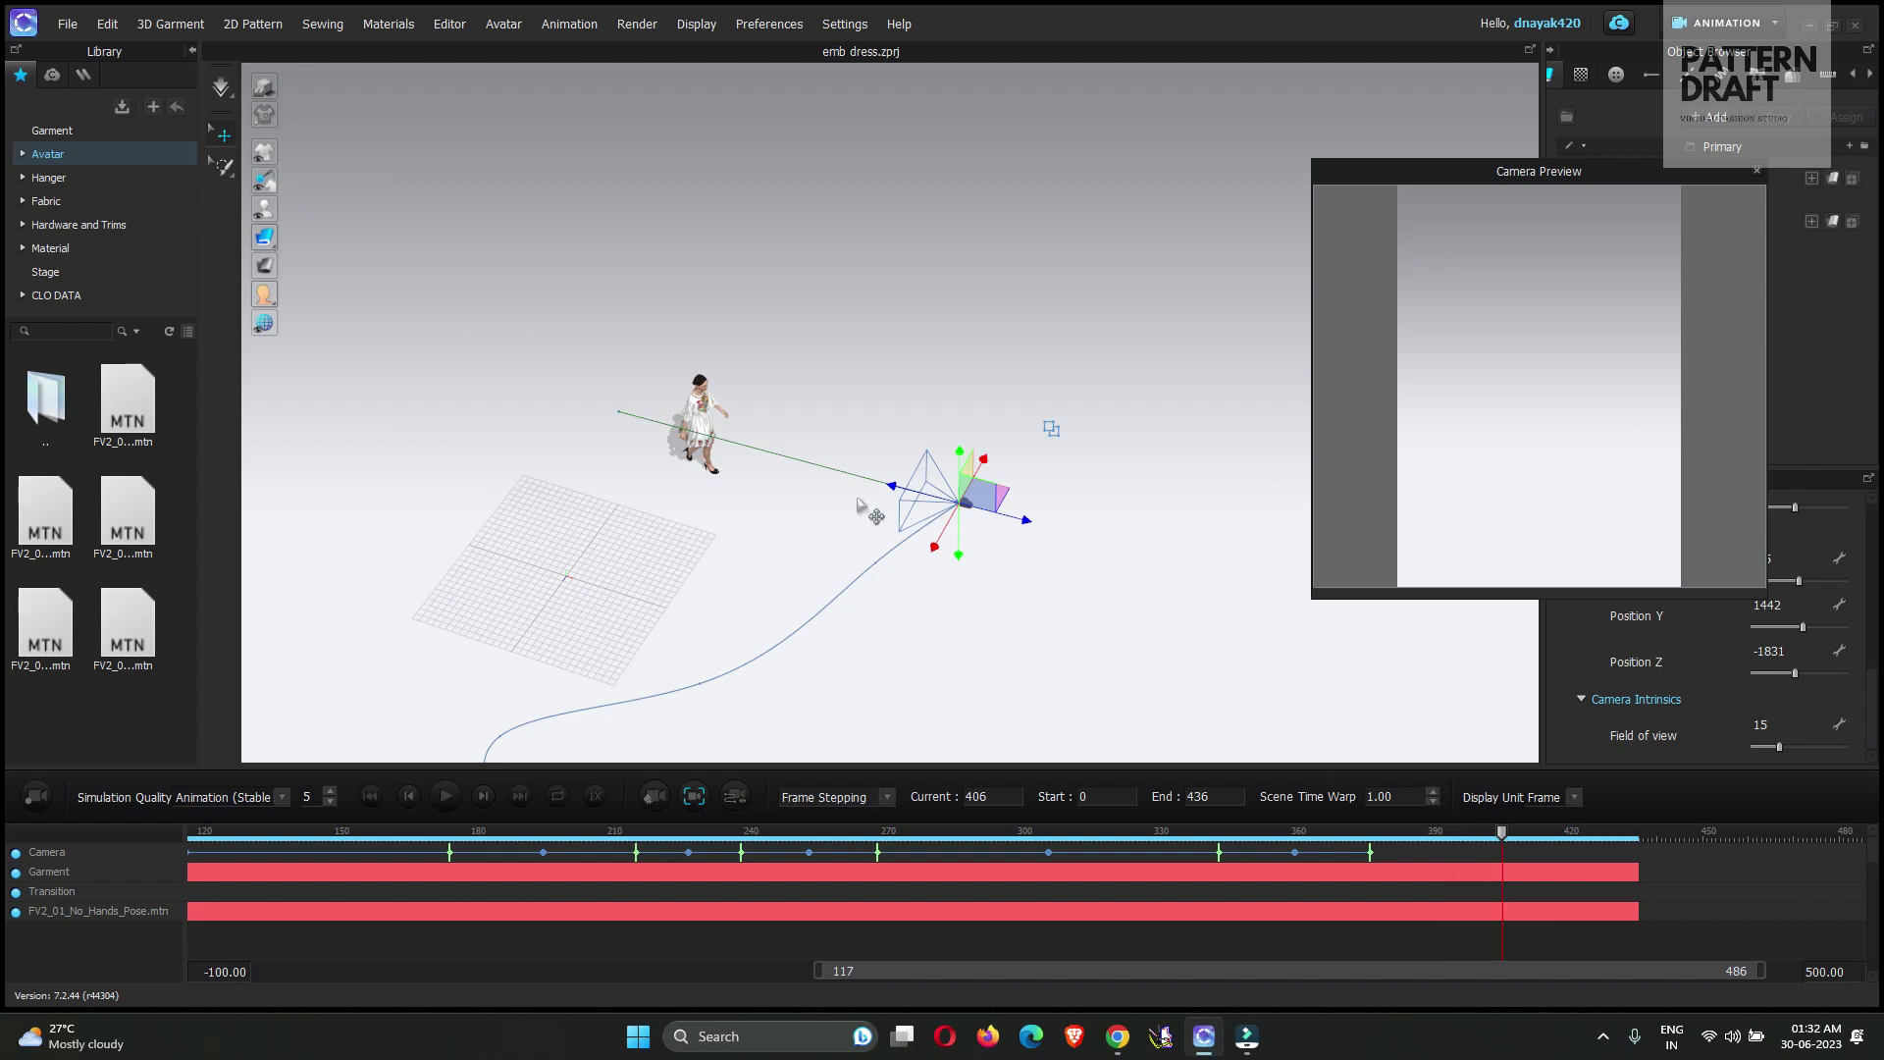
left_click(618, 416)
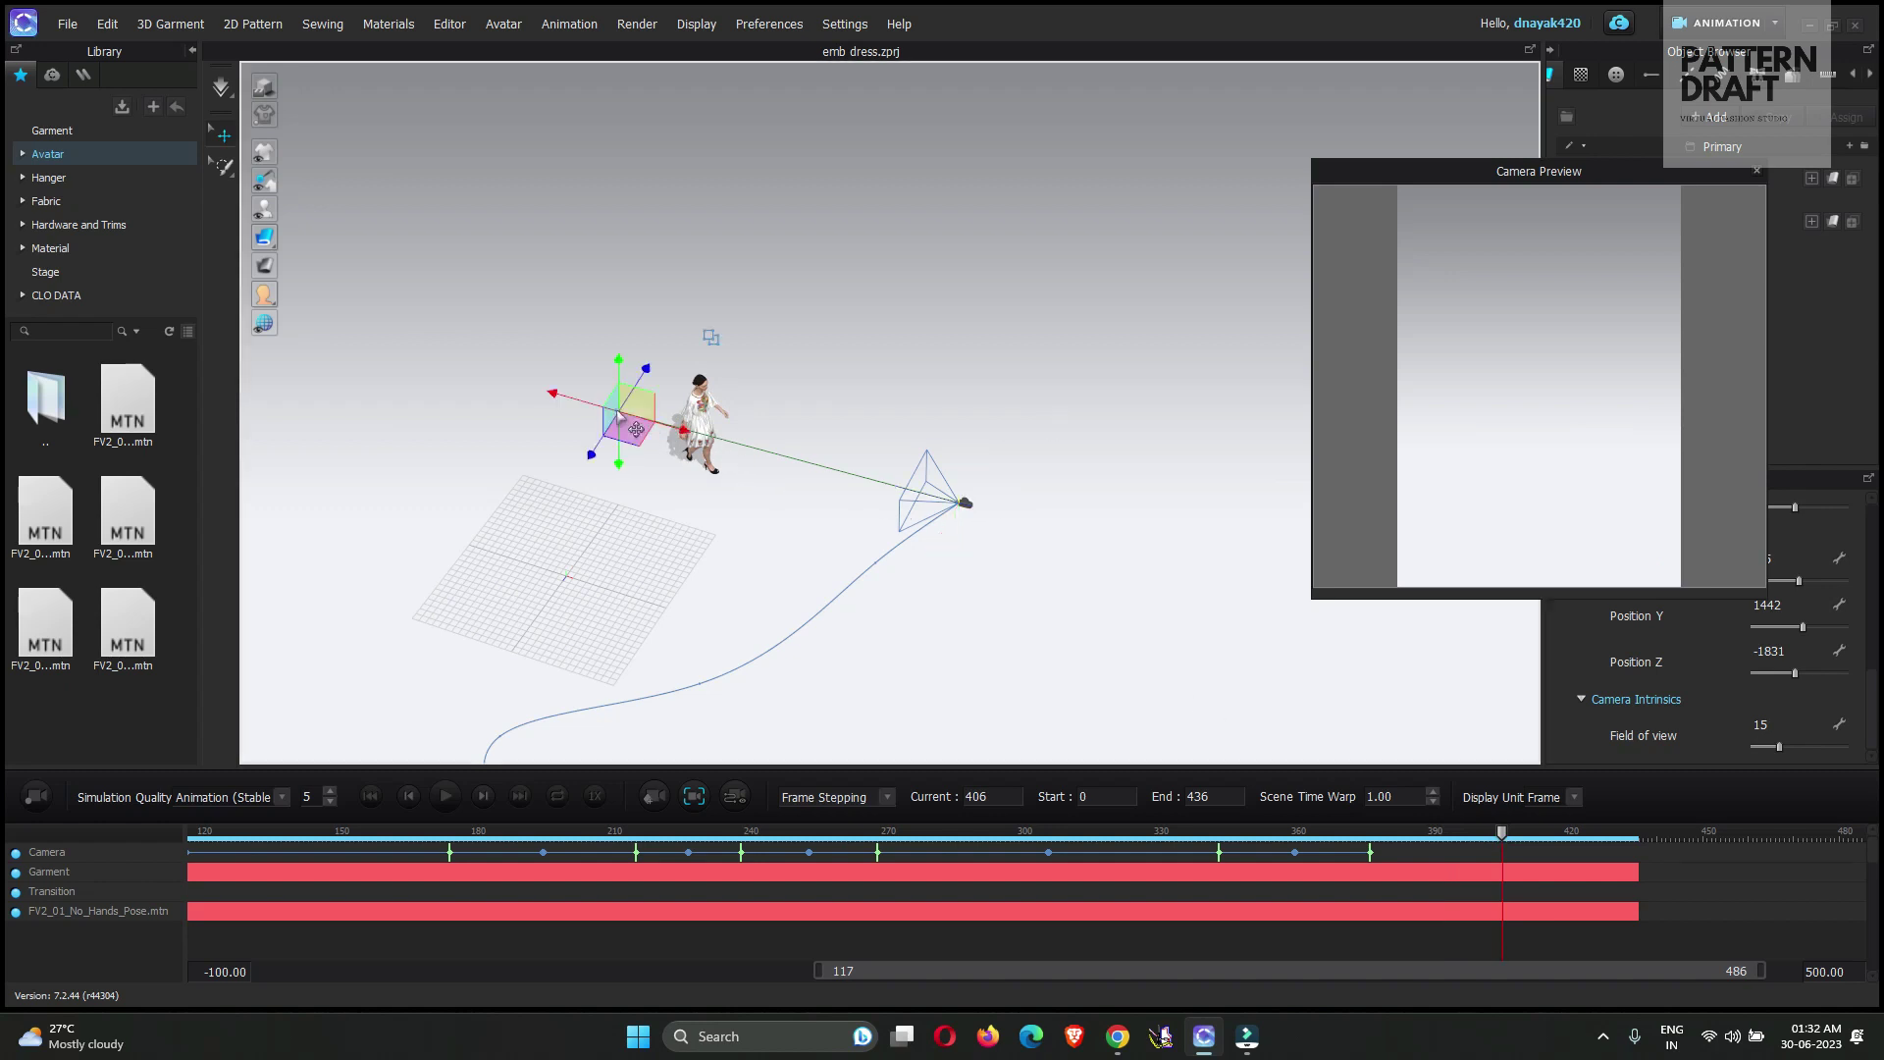
left_click_drag(646, 372, 704, 393)
At frame 406, pull the camera back from the avatar along its viewing direction to widen the shot
left_click(965, 503)
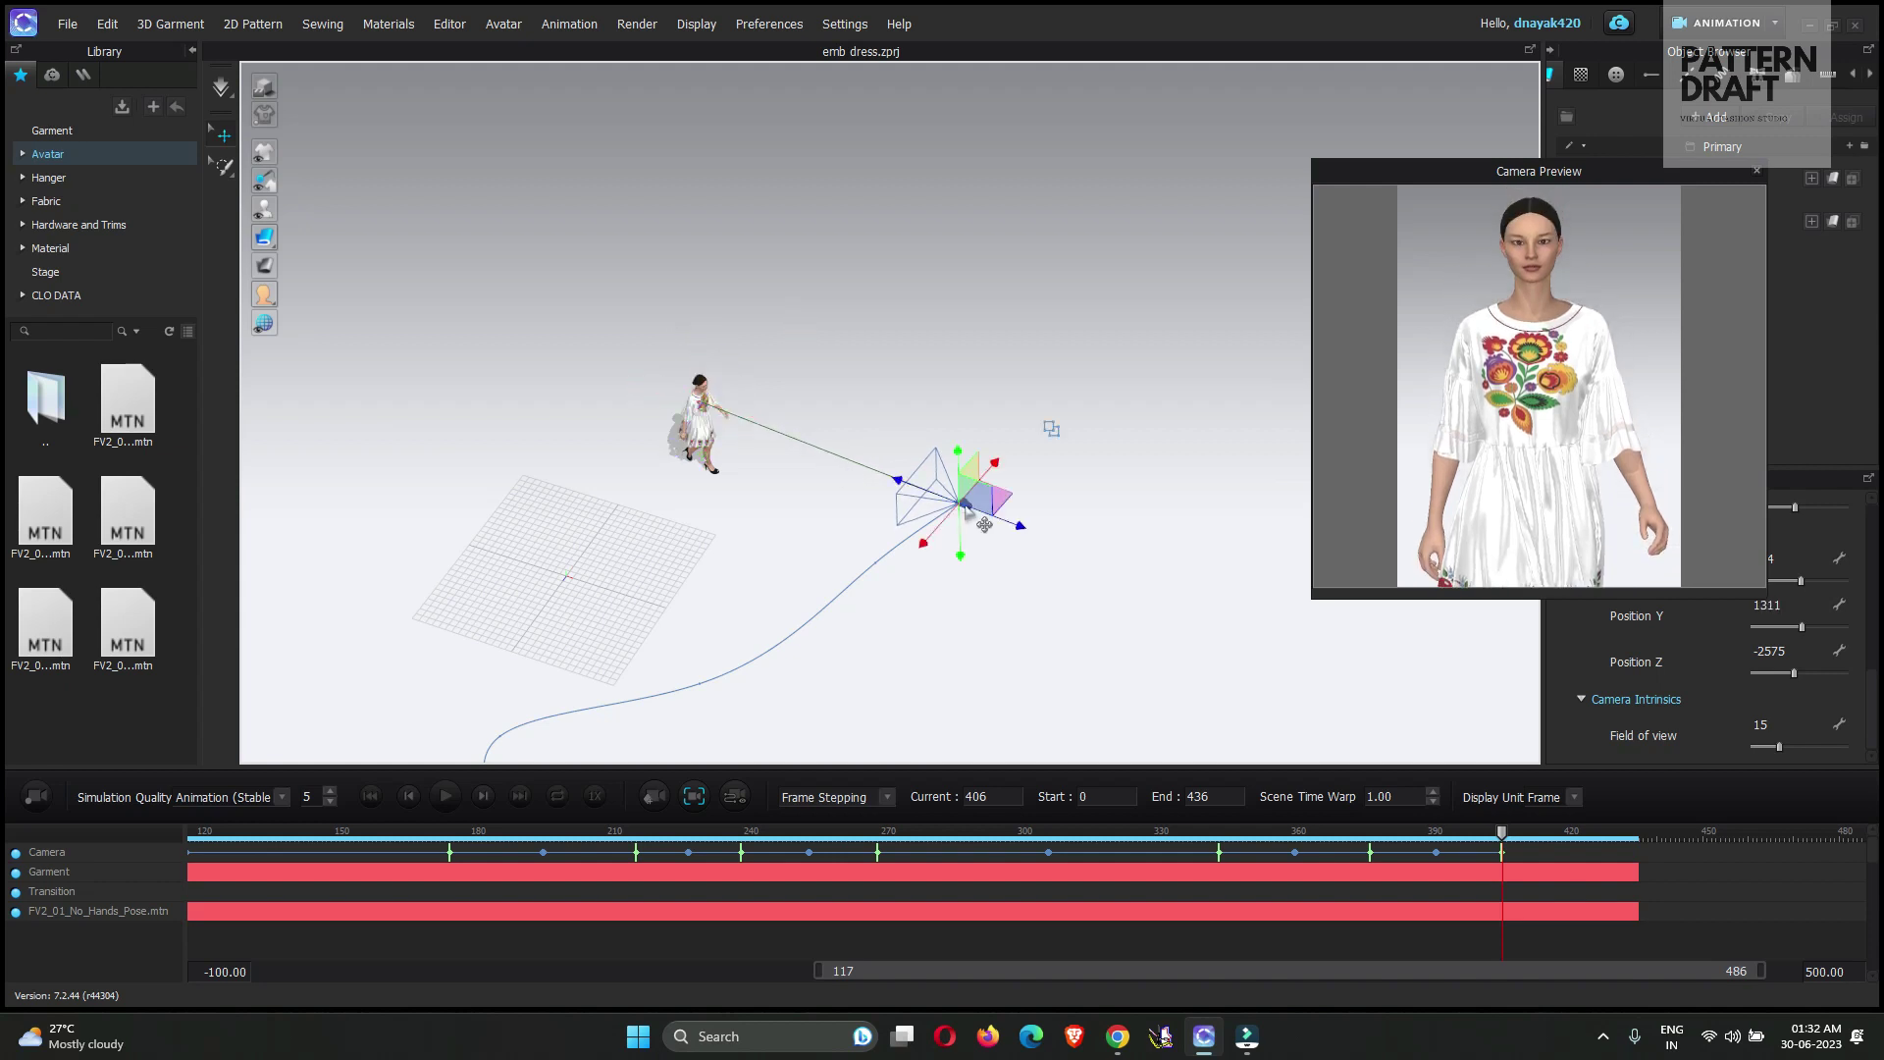
left_click_drag(998, 525, 1093, 473)
right_click_drag(1127, 595, 1106, 507)
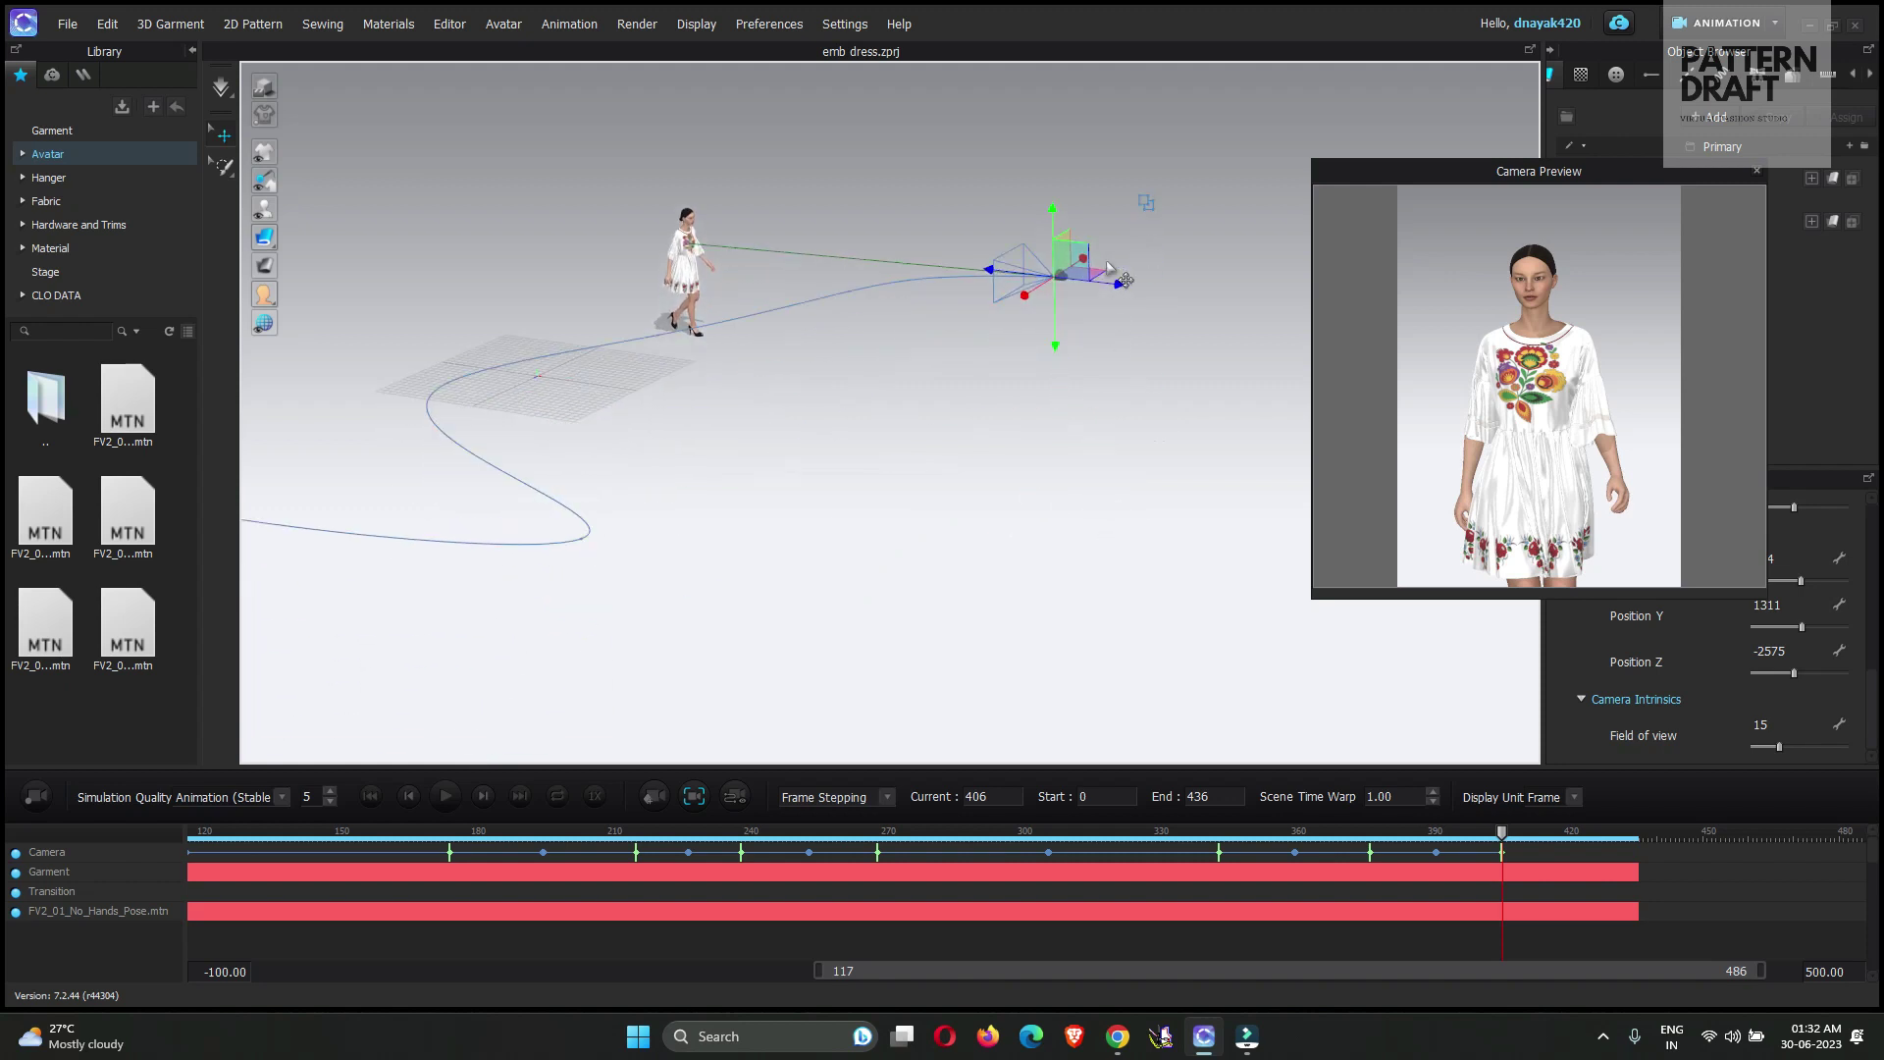
left_click_drag(1121, 282, 1176, 317)
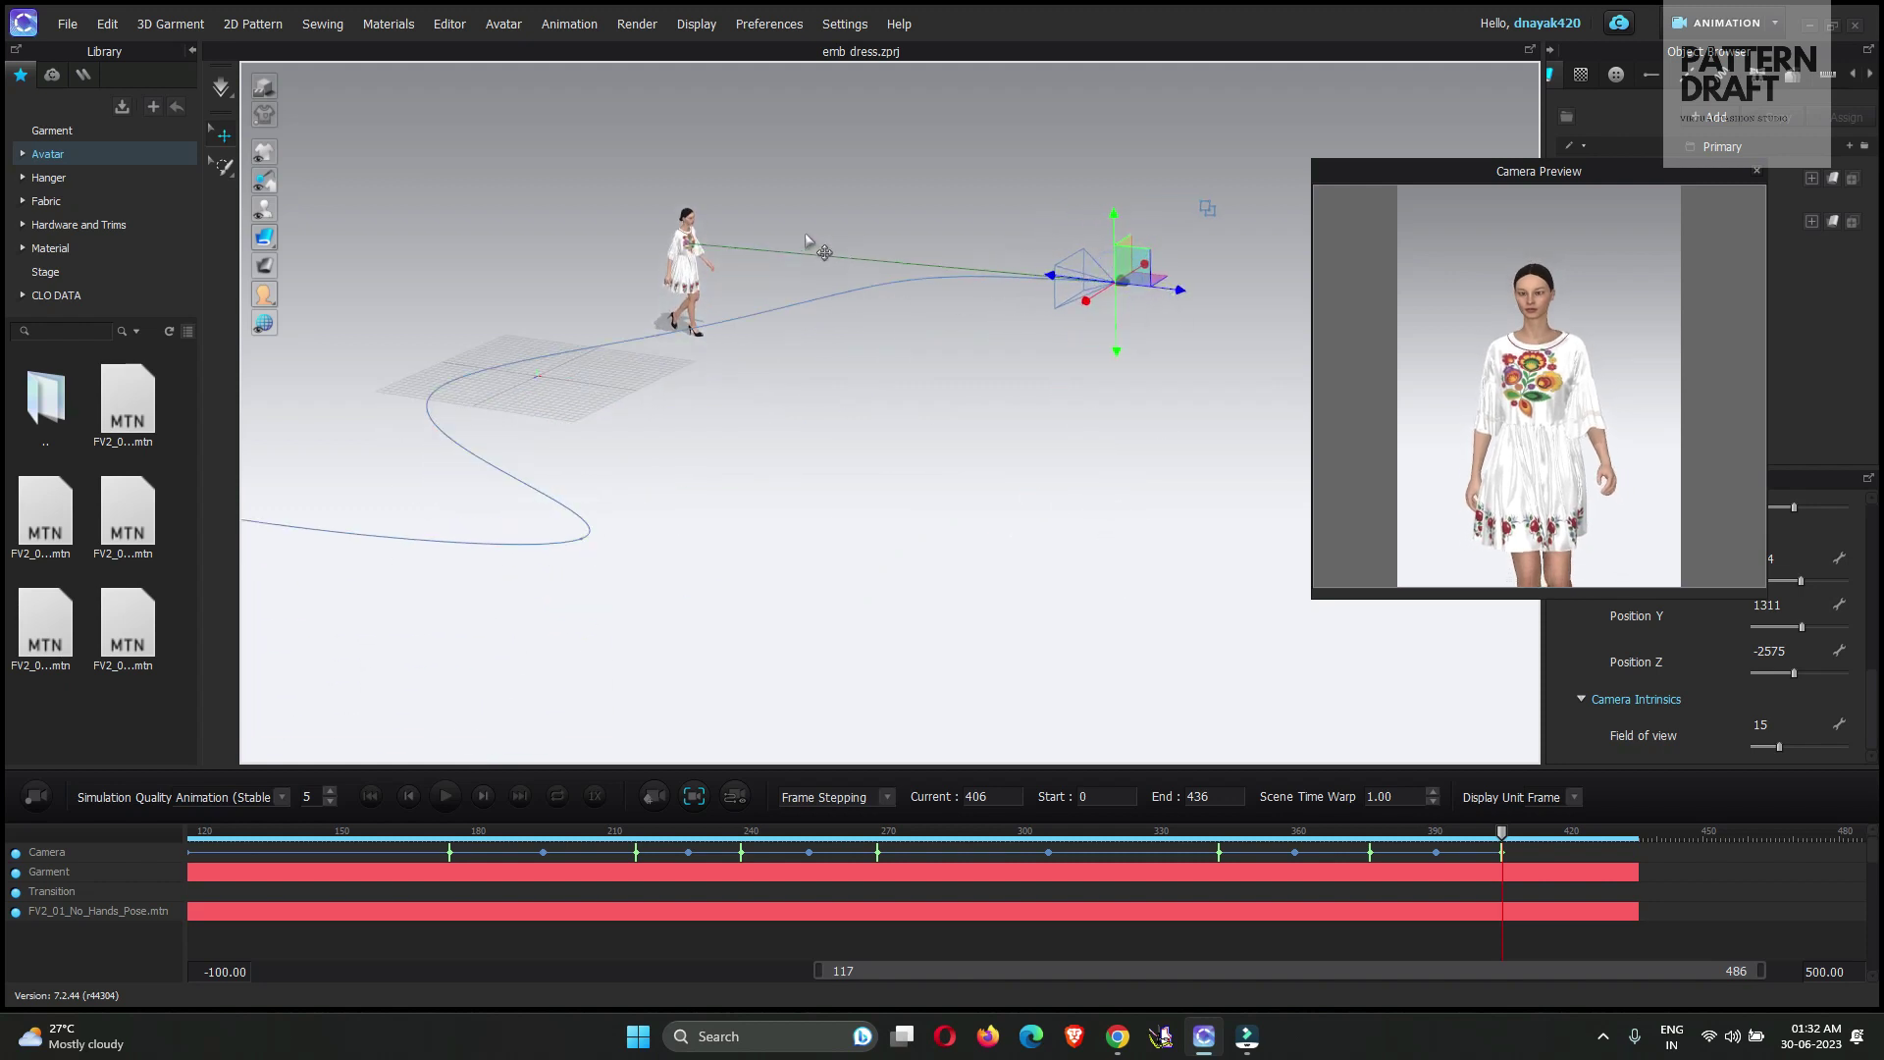
Lower the camera aim on the avatar to a Y position of about 1111 at frame 406
scroll(665, 489, "up", 10)
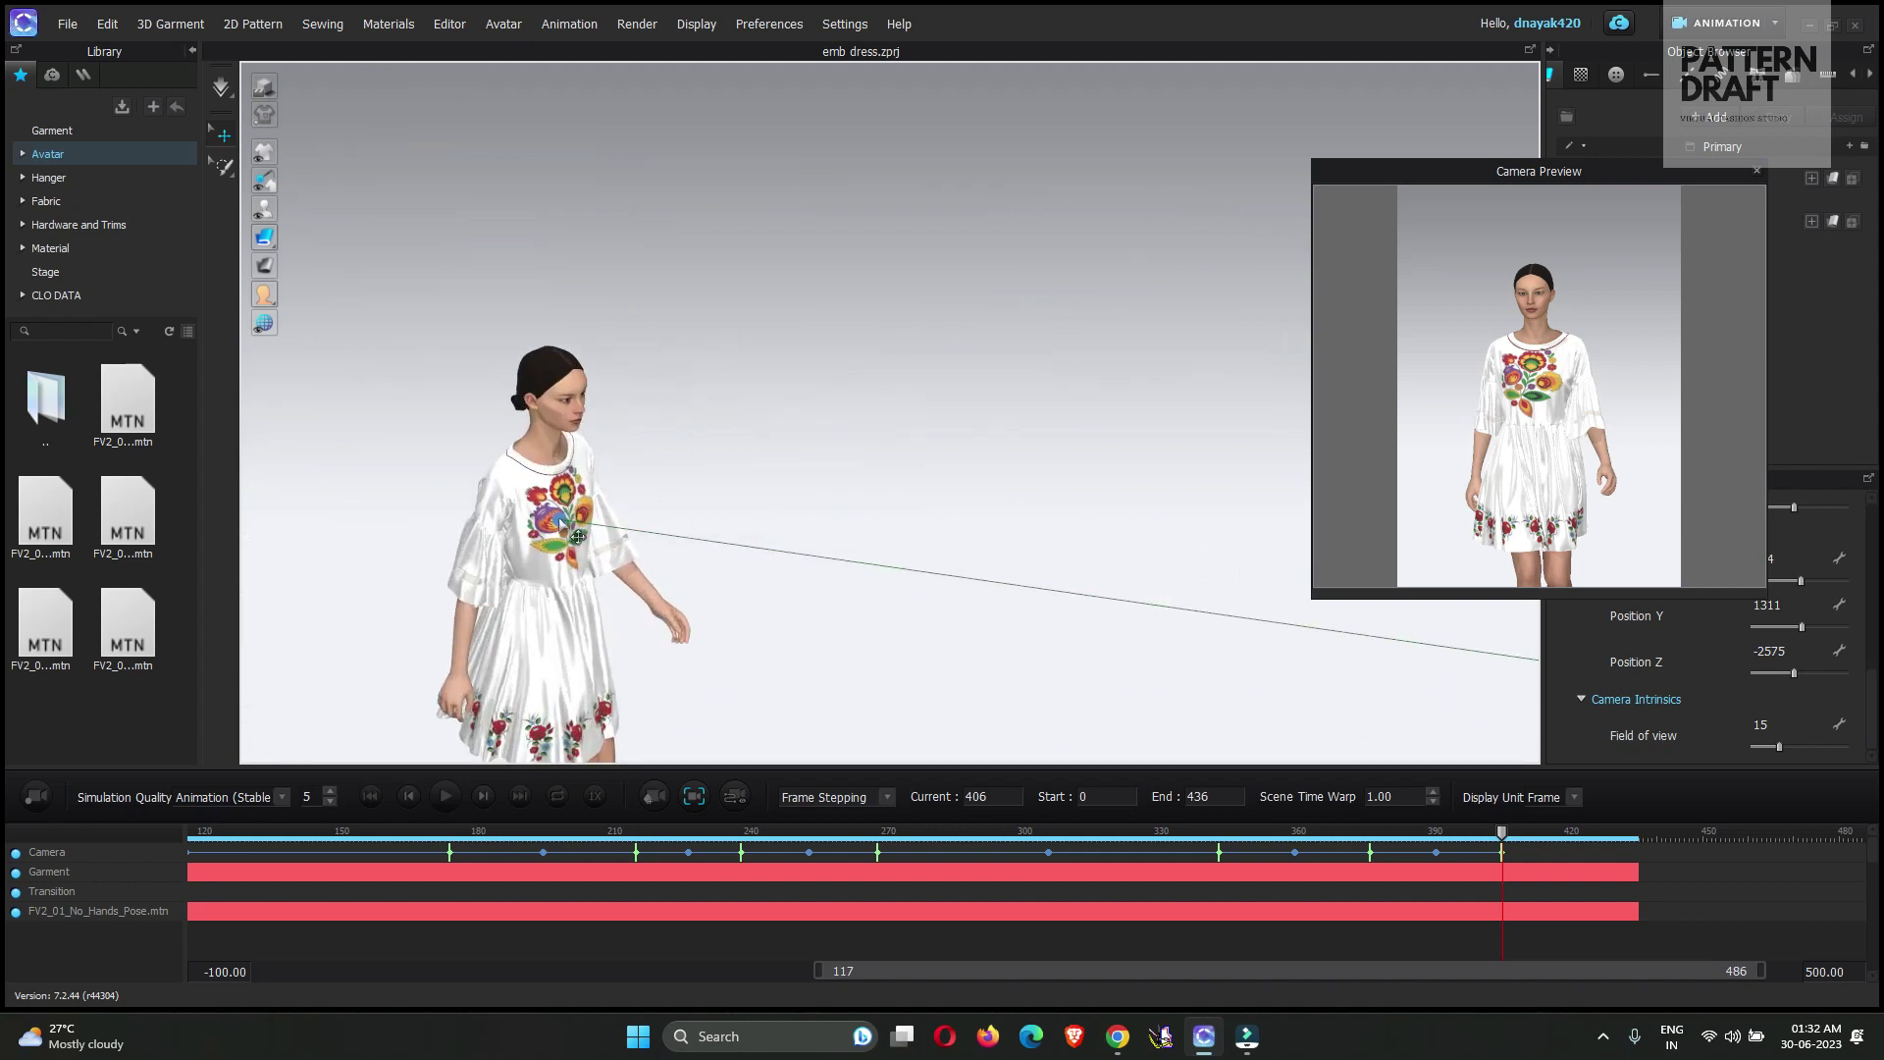
left_click_drag(554, 457, 585, 535)
scroll(823, 522, "down", 8)
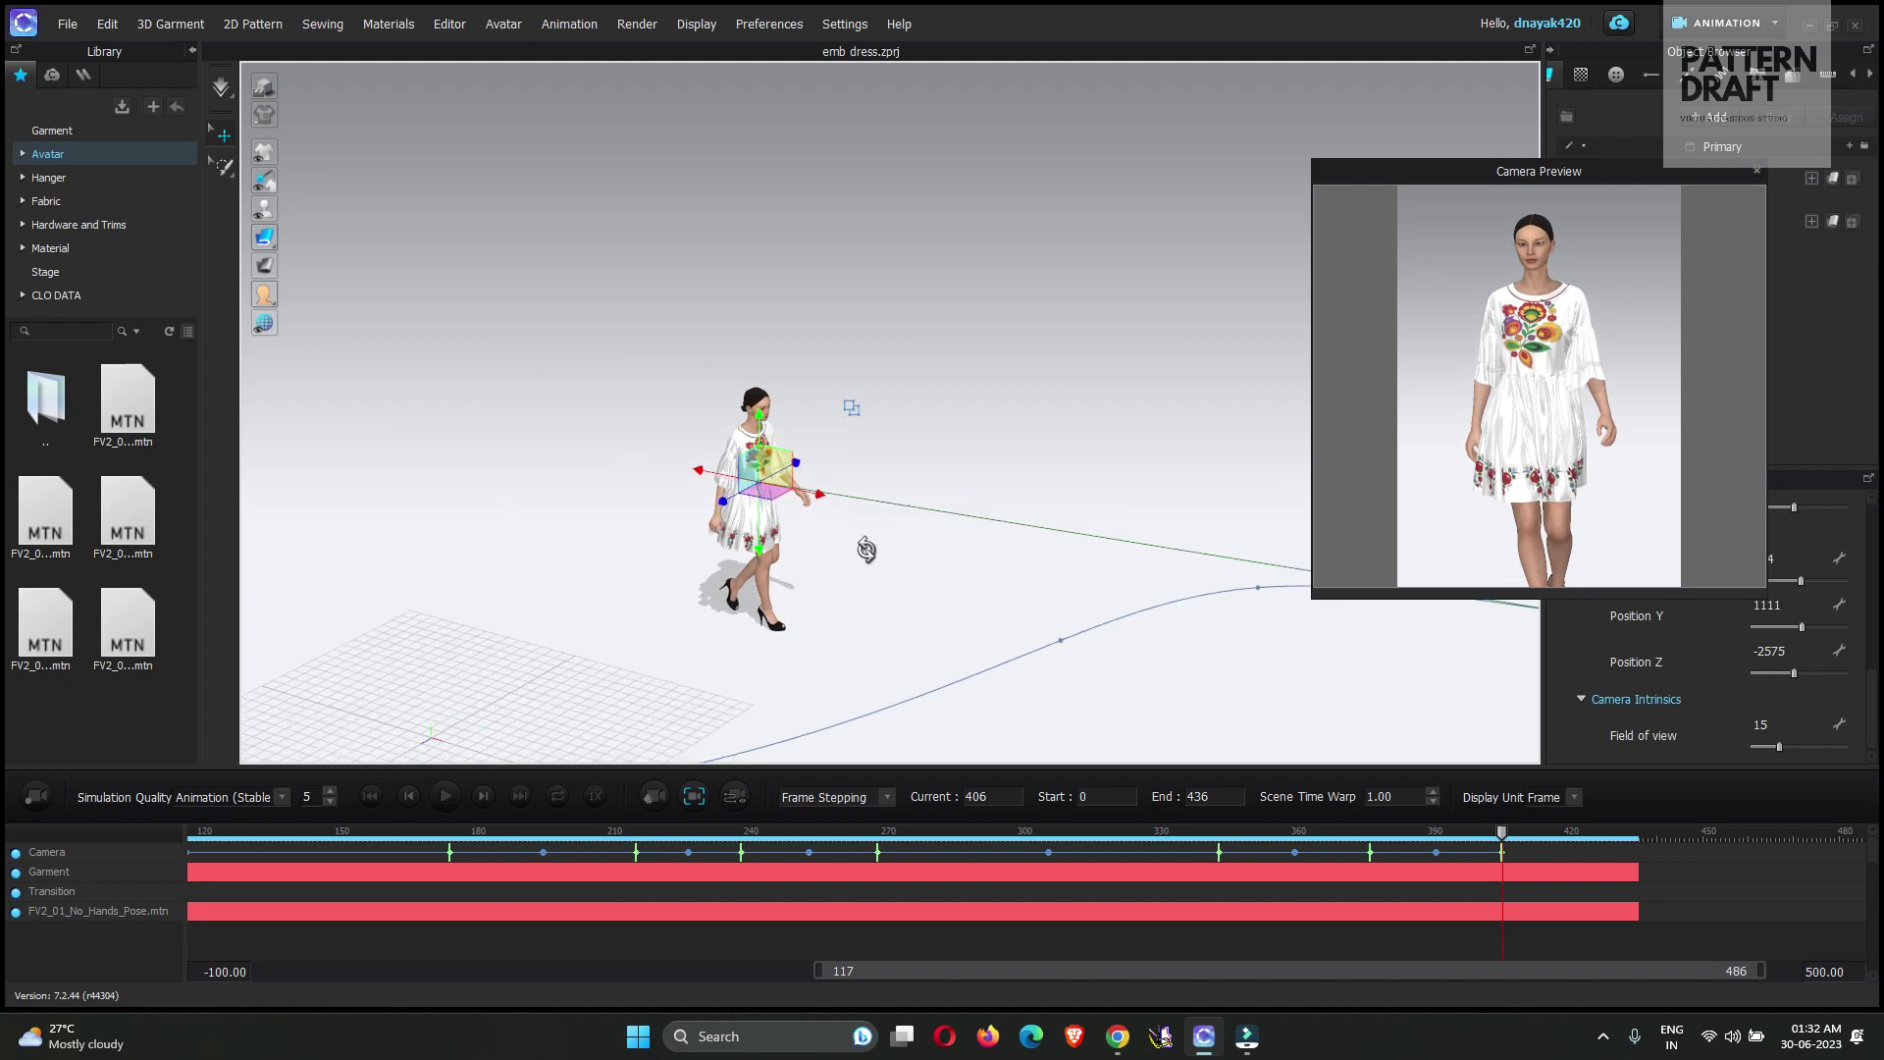
scroll(846, 539, "down", 7)
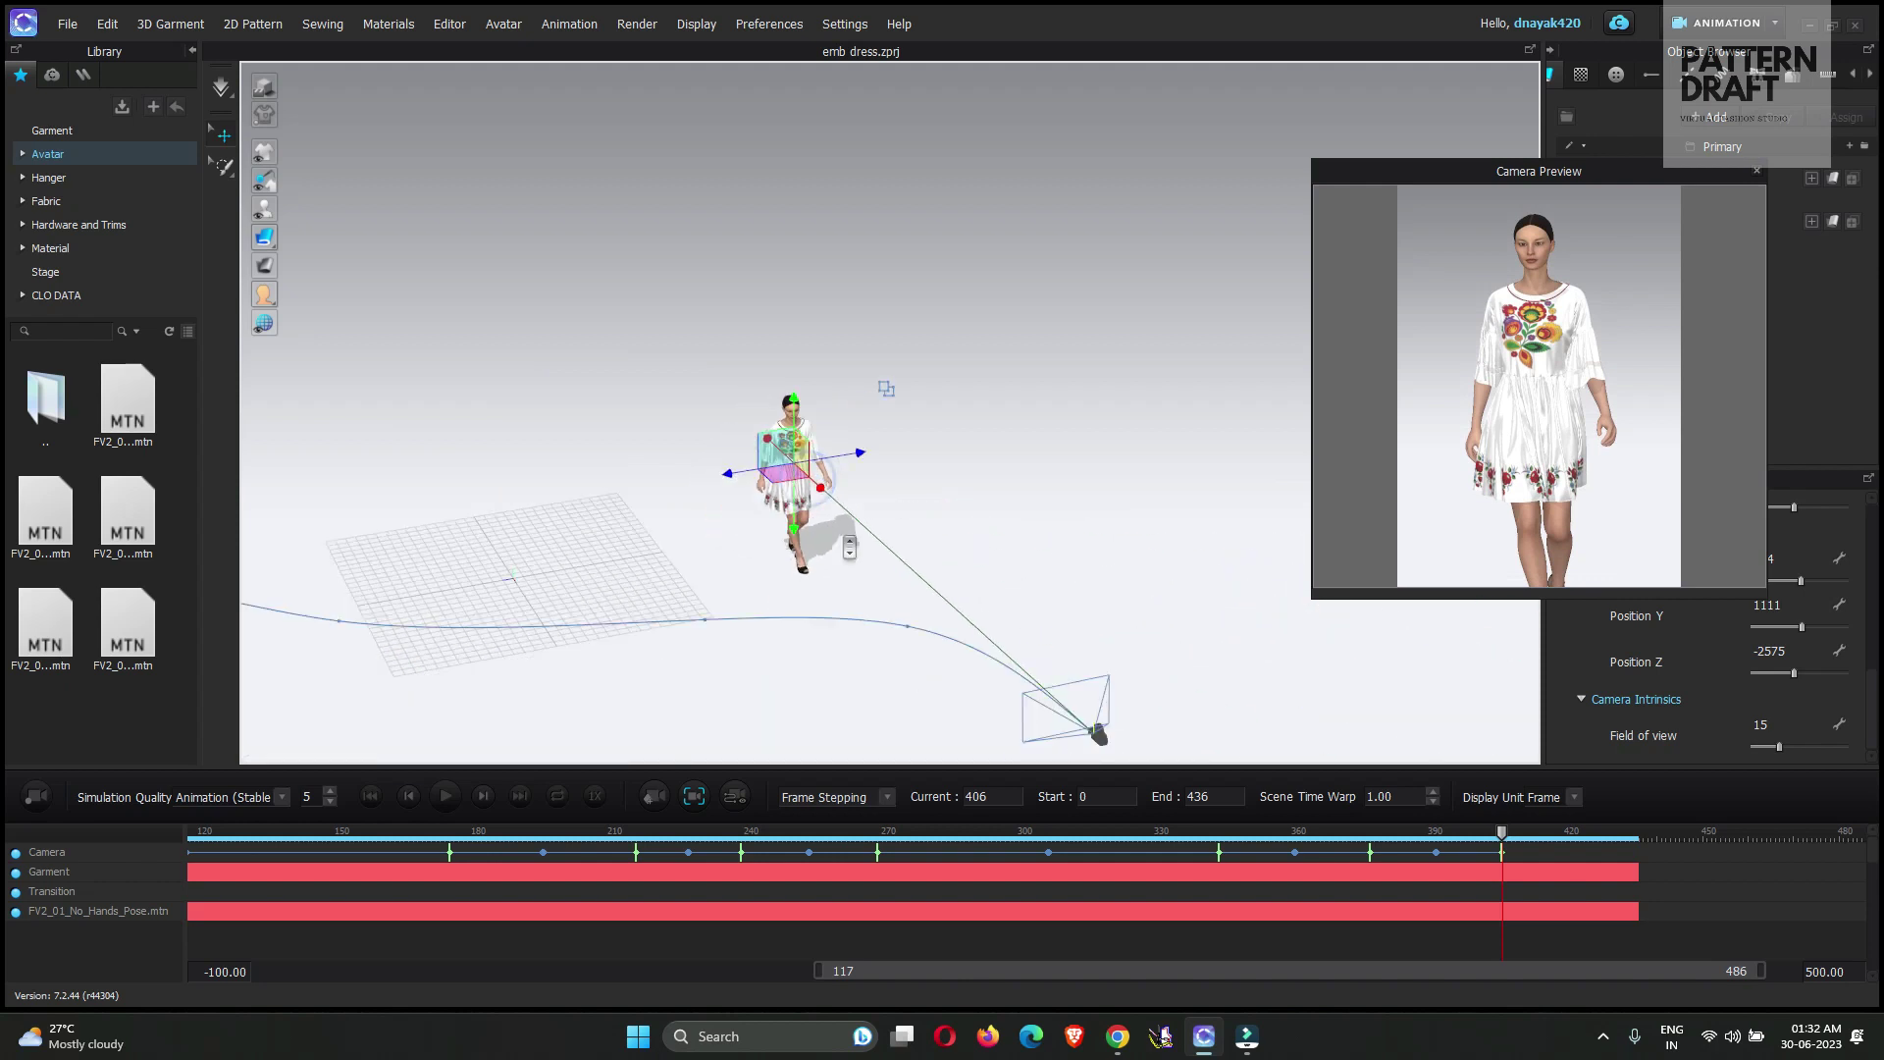
Lower the camera itself at frame 406 and pull it further back to include more of the avatar's legs
middle_click_drag(913, 563, 887, 540)
left_click(957, 560)
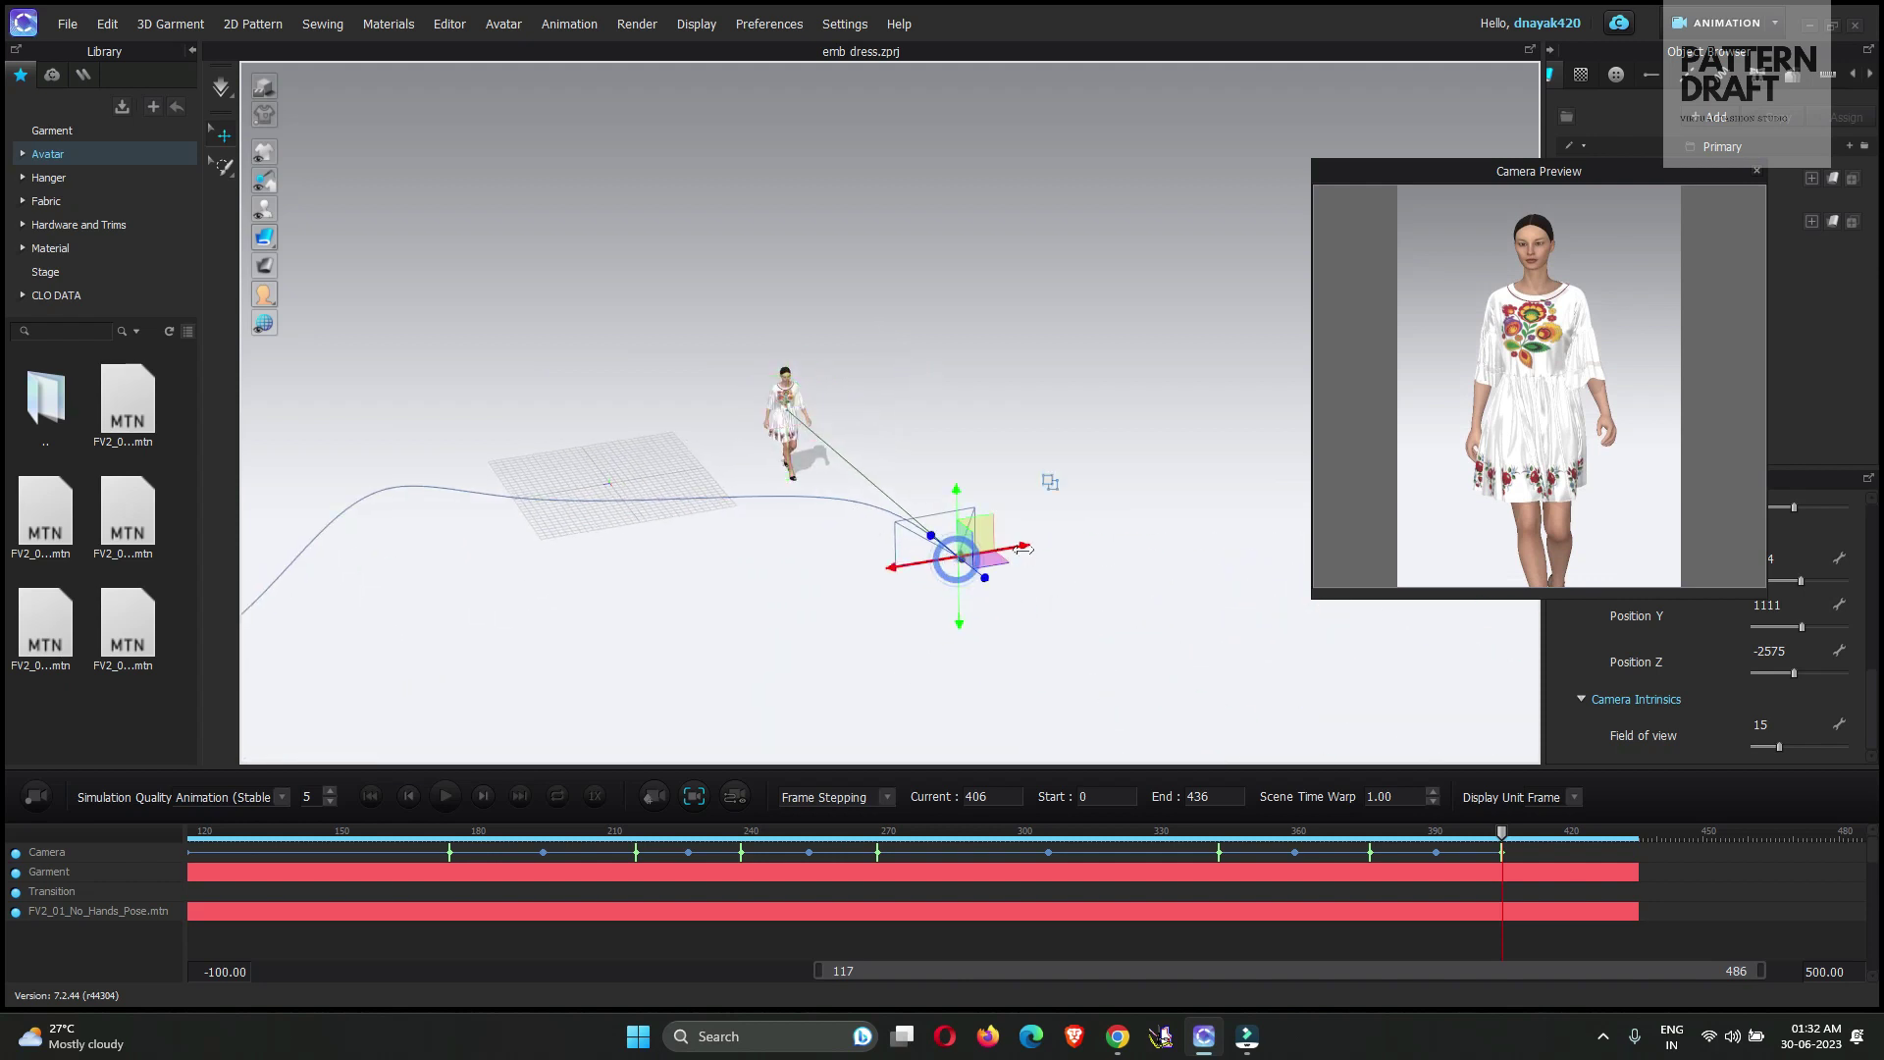
right_click_drag(937, 549, 840, 469)
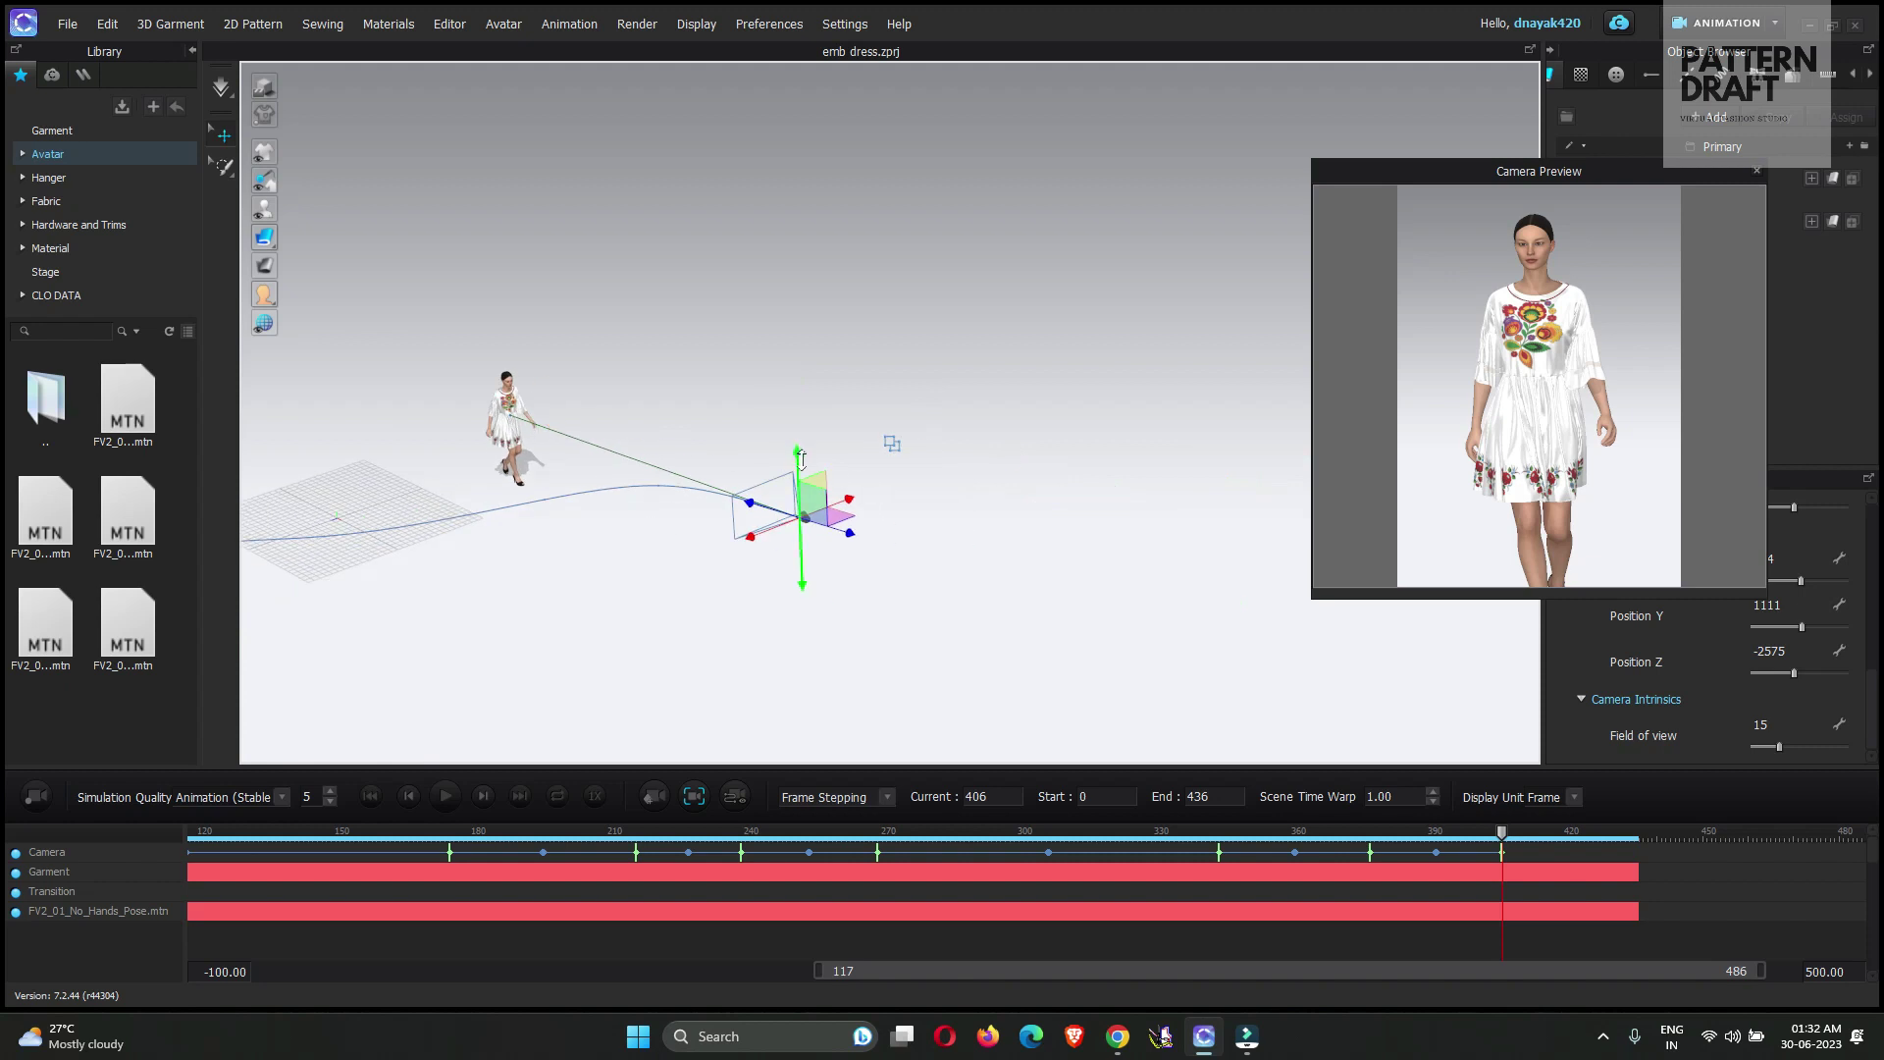
left_click_drag(801, 458, 813, 471)
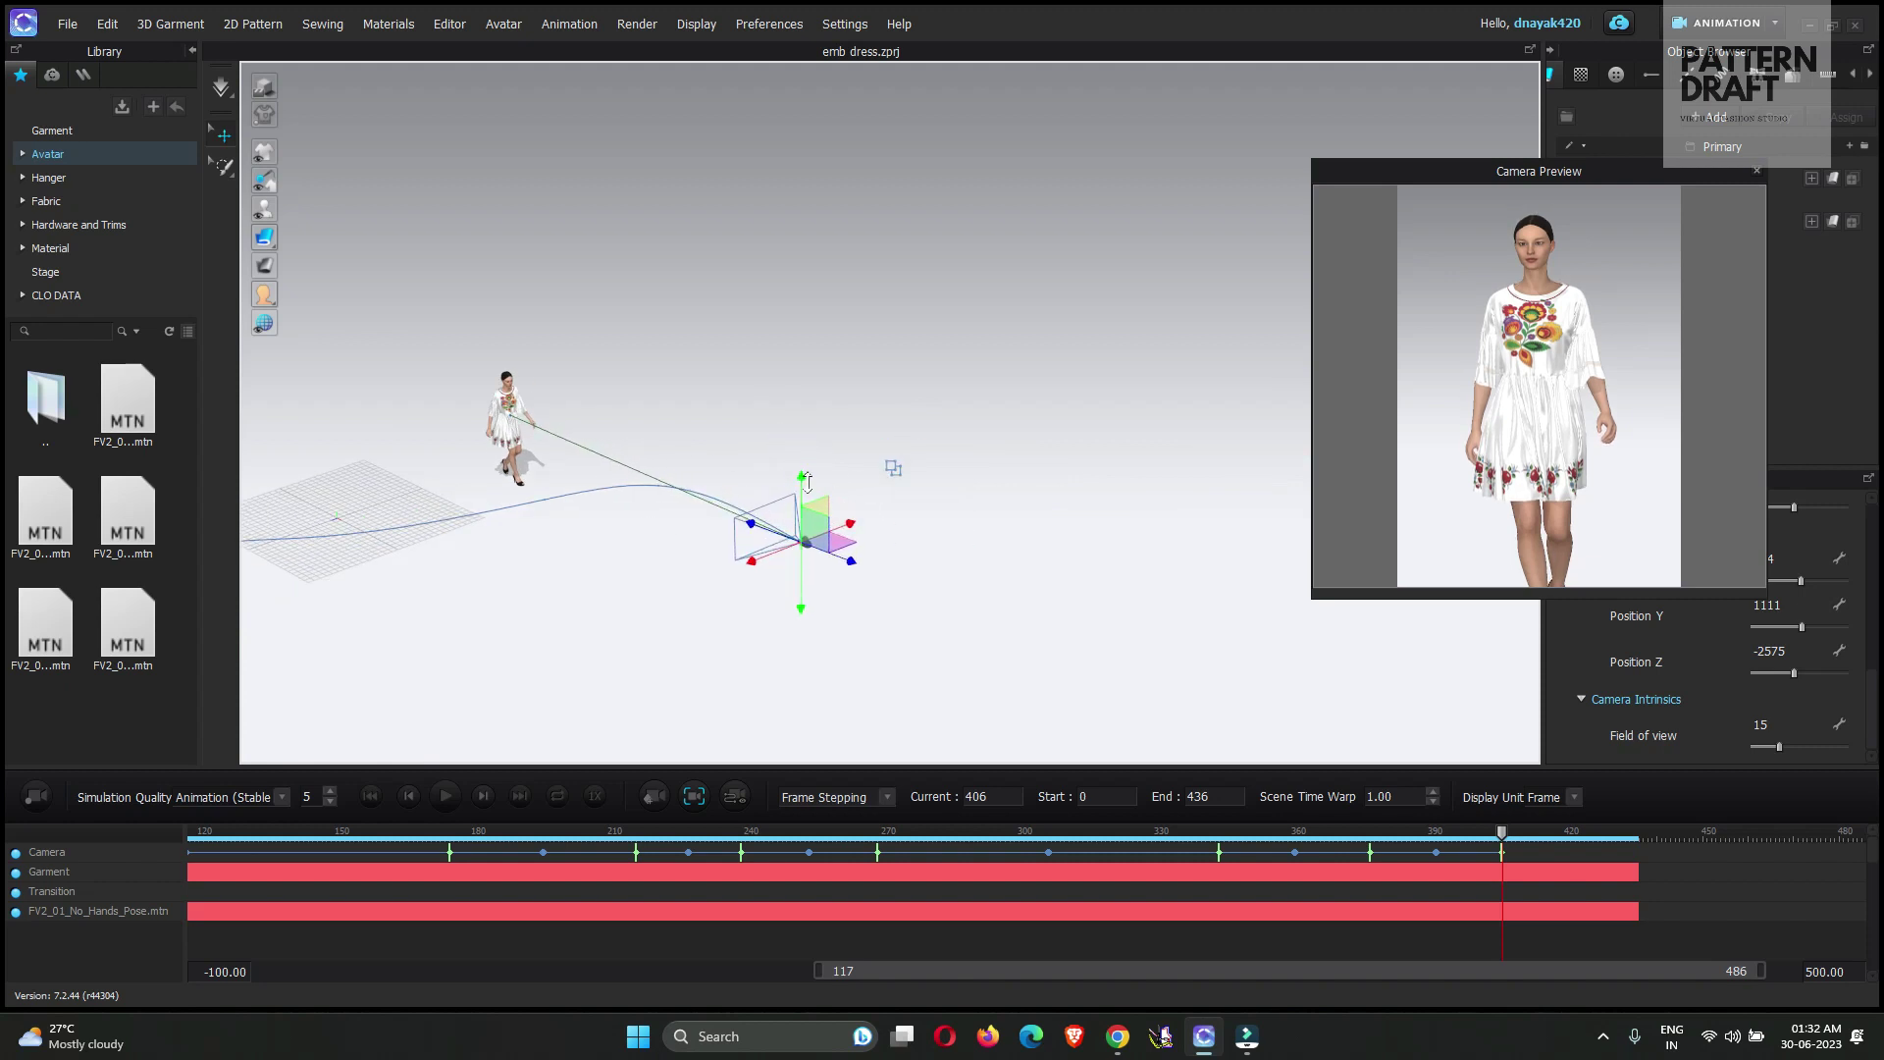
right_click_drag(807, 481, 832, 432)
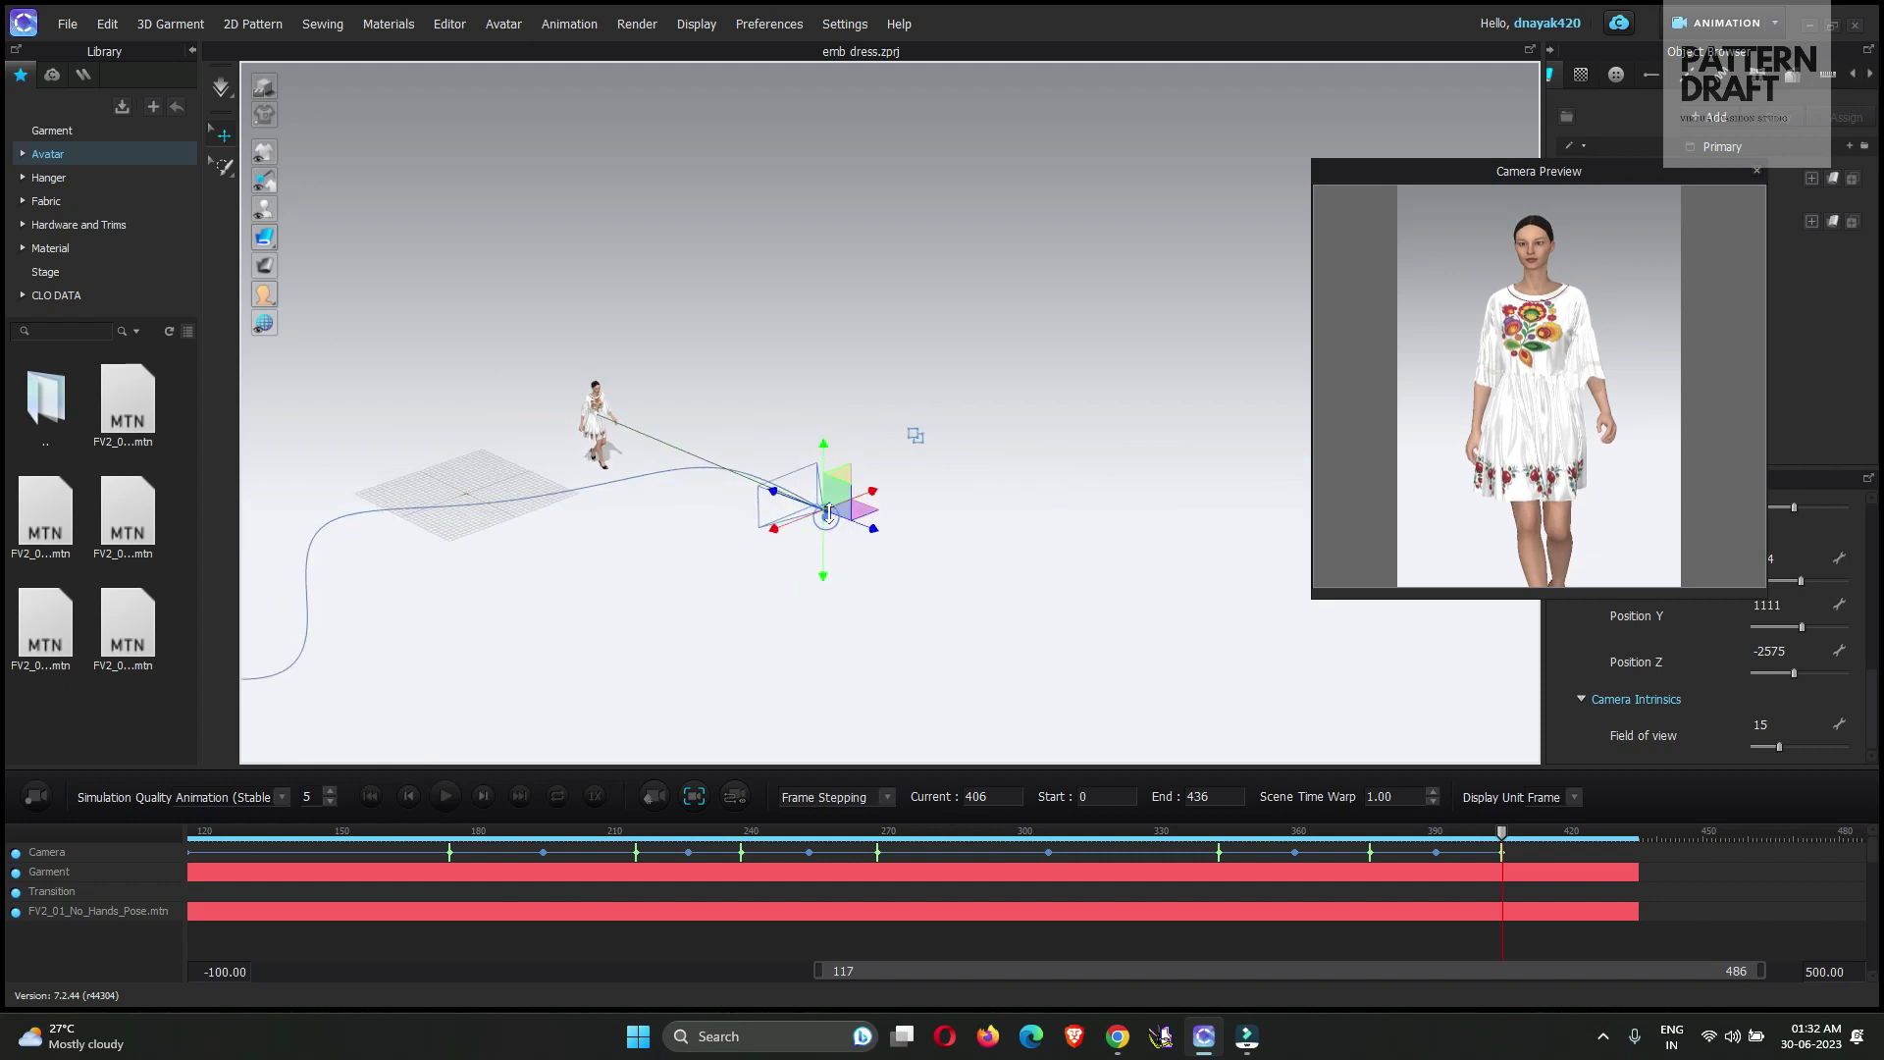
left_click_drag(855, 531, 924, 555)
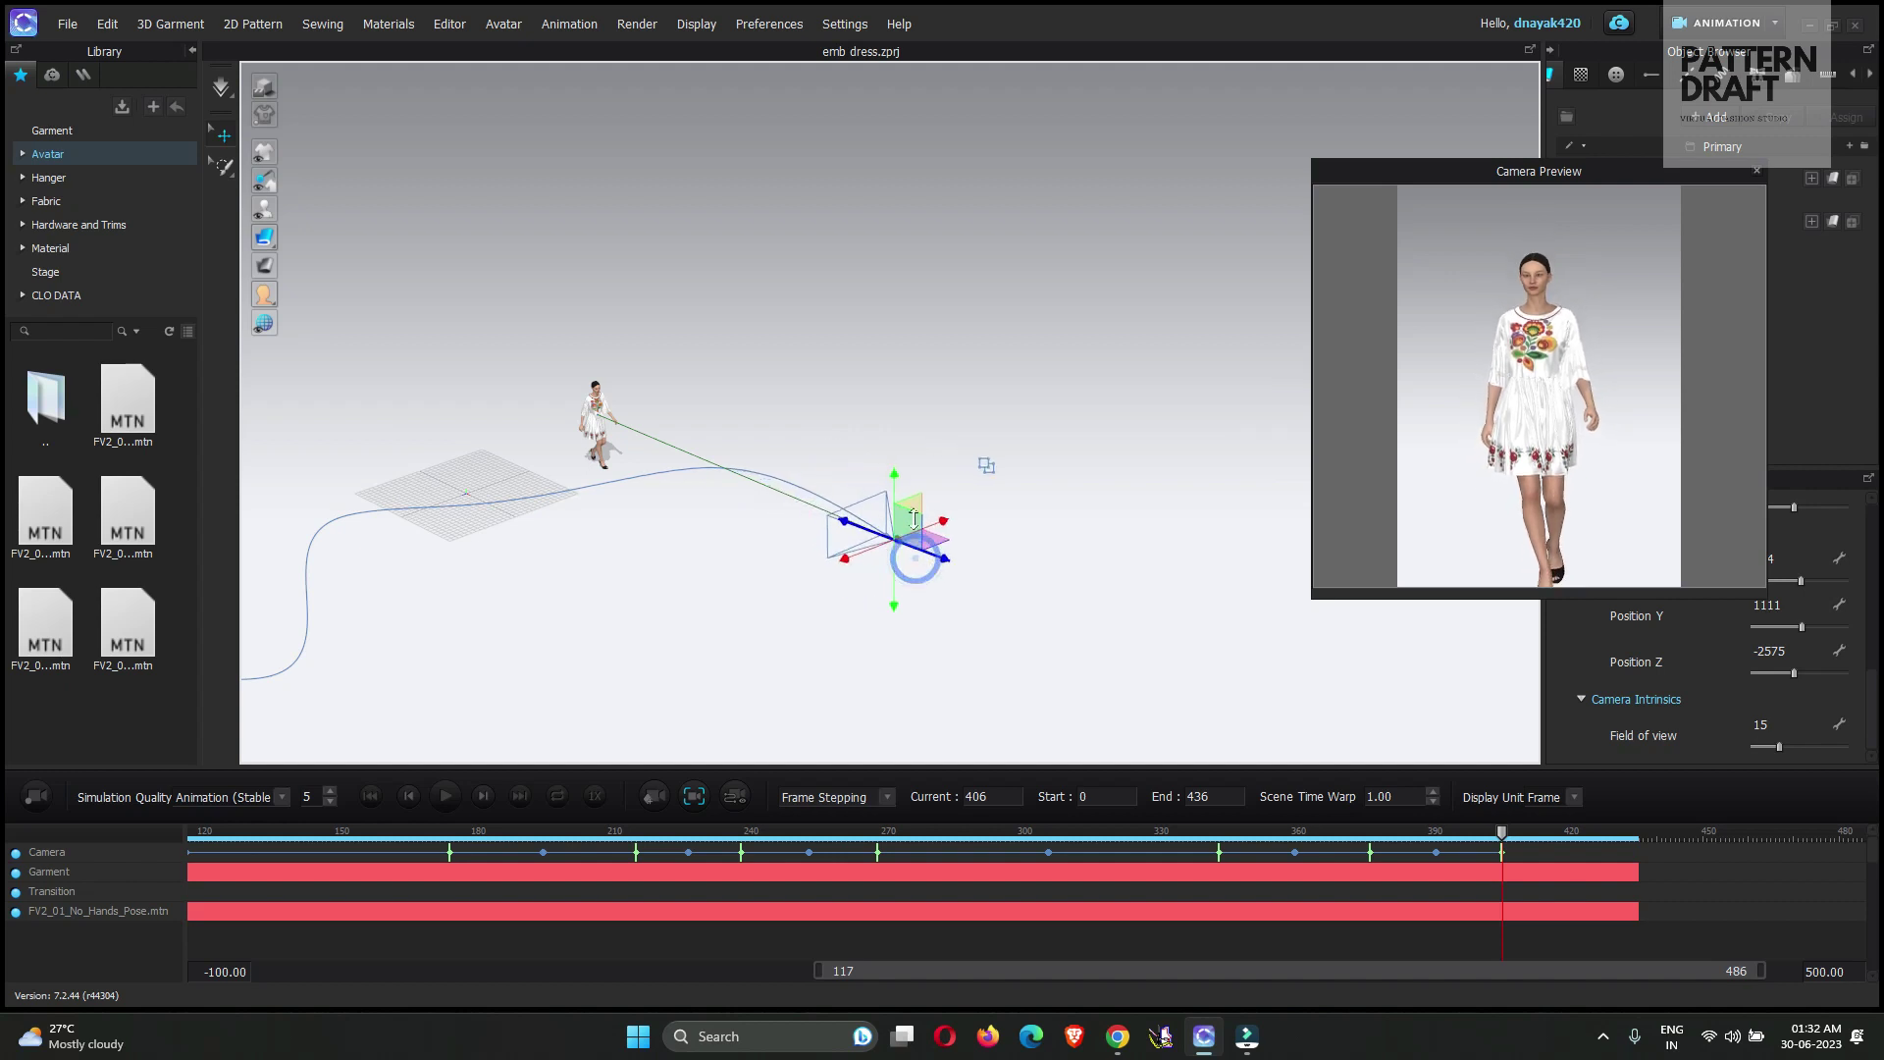
mouse_move(893, 478)
left_mouse_down()
mouse_move(893, 461)
mouse_move(895, 489)
left_mouse_up()
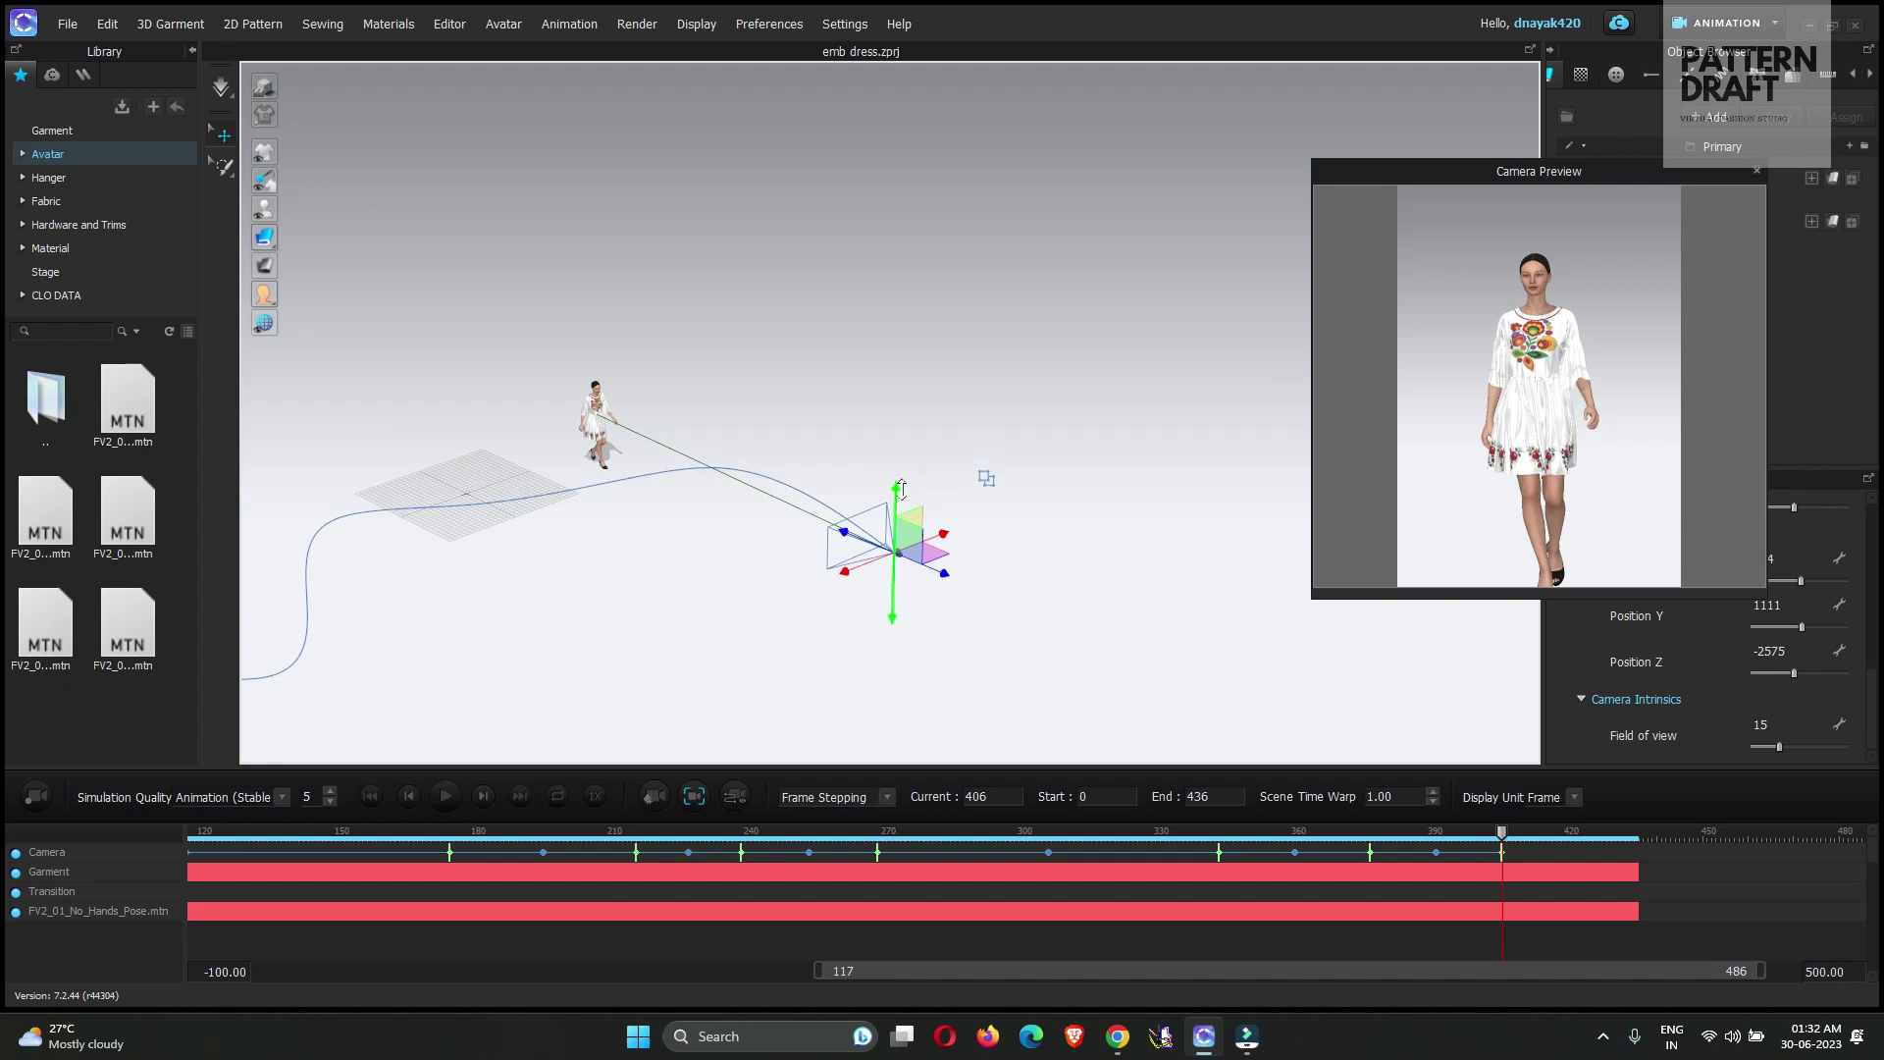
Lower the camera aim to a Y position of about 971 at frame 406 to frame the avatar's full figure
right_click_drag(677, 414, 705, 371)
scroll(715, 320, "up", 5)
middle_click_drag(715, 320, 850, 462)
scroll(850, 462, "up", 4)
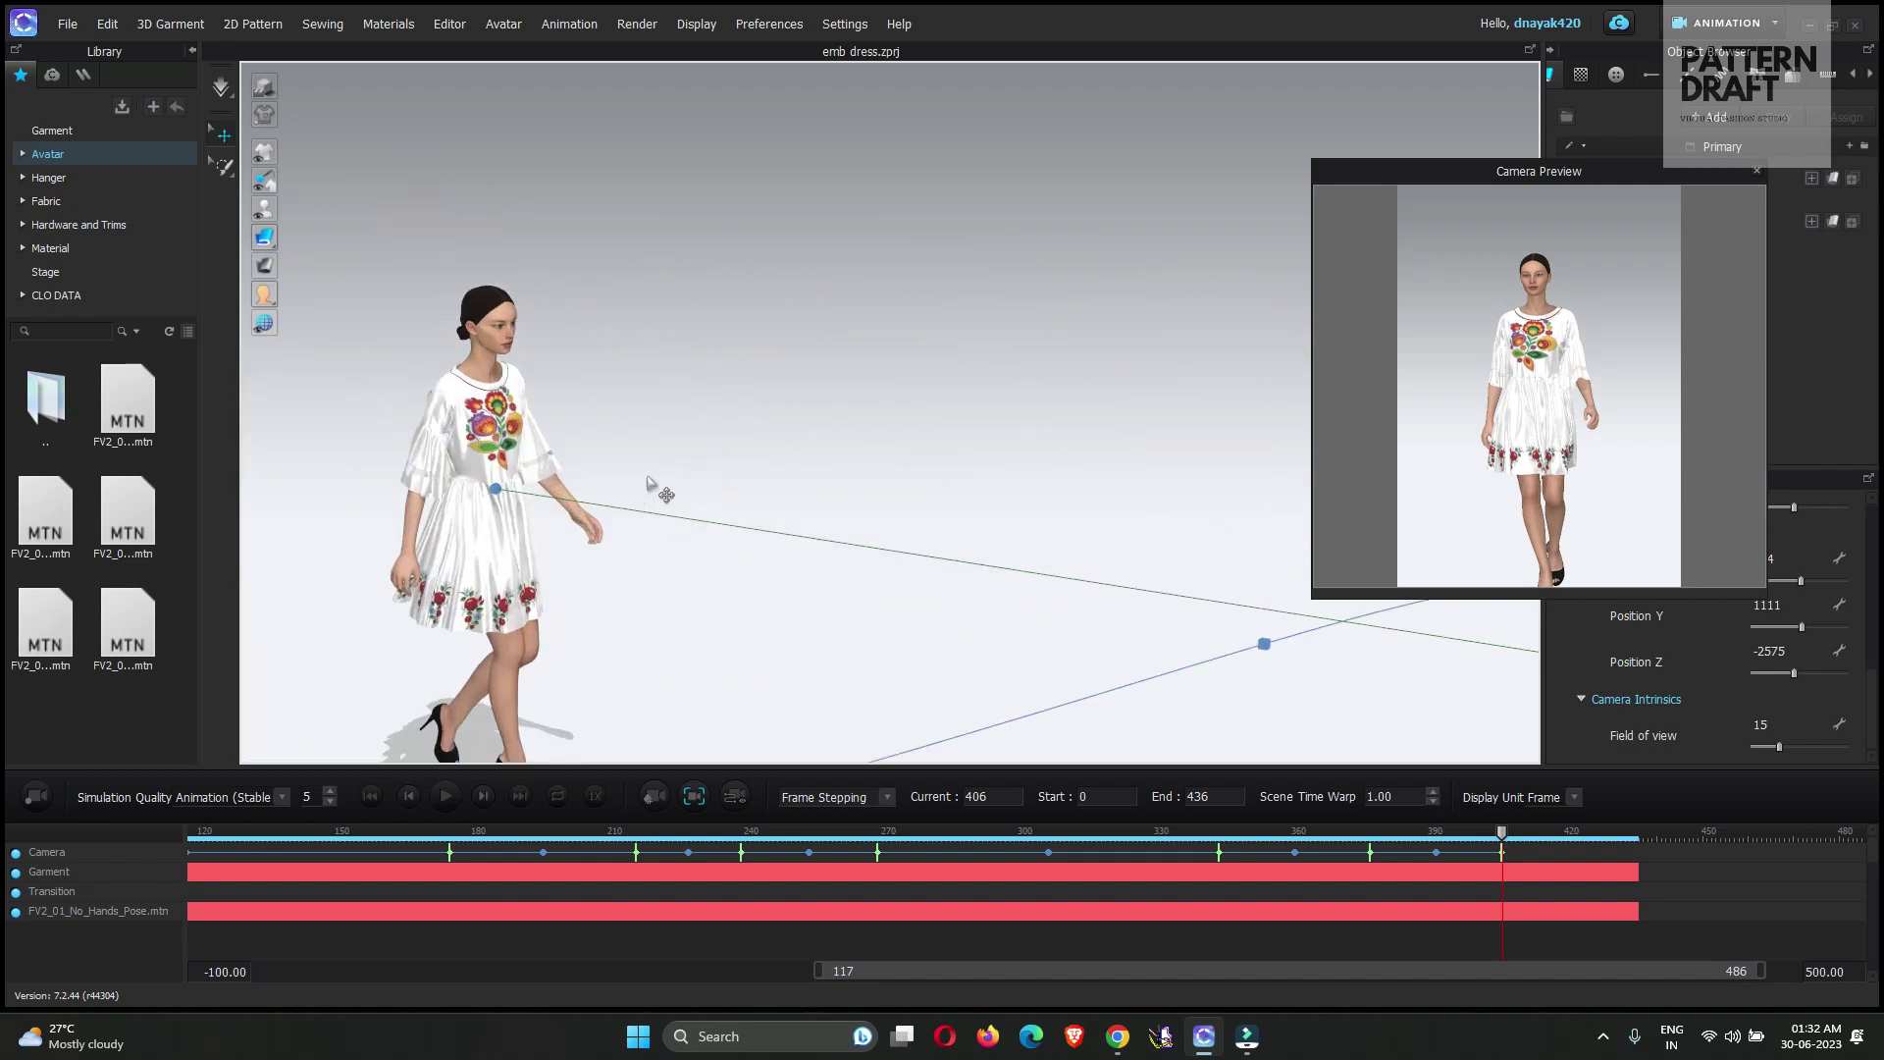
left_click(492, 499)
right_click_drag(549, 461, 482, 510)
scroll(482, 510, "up", 4)
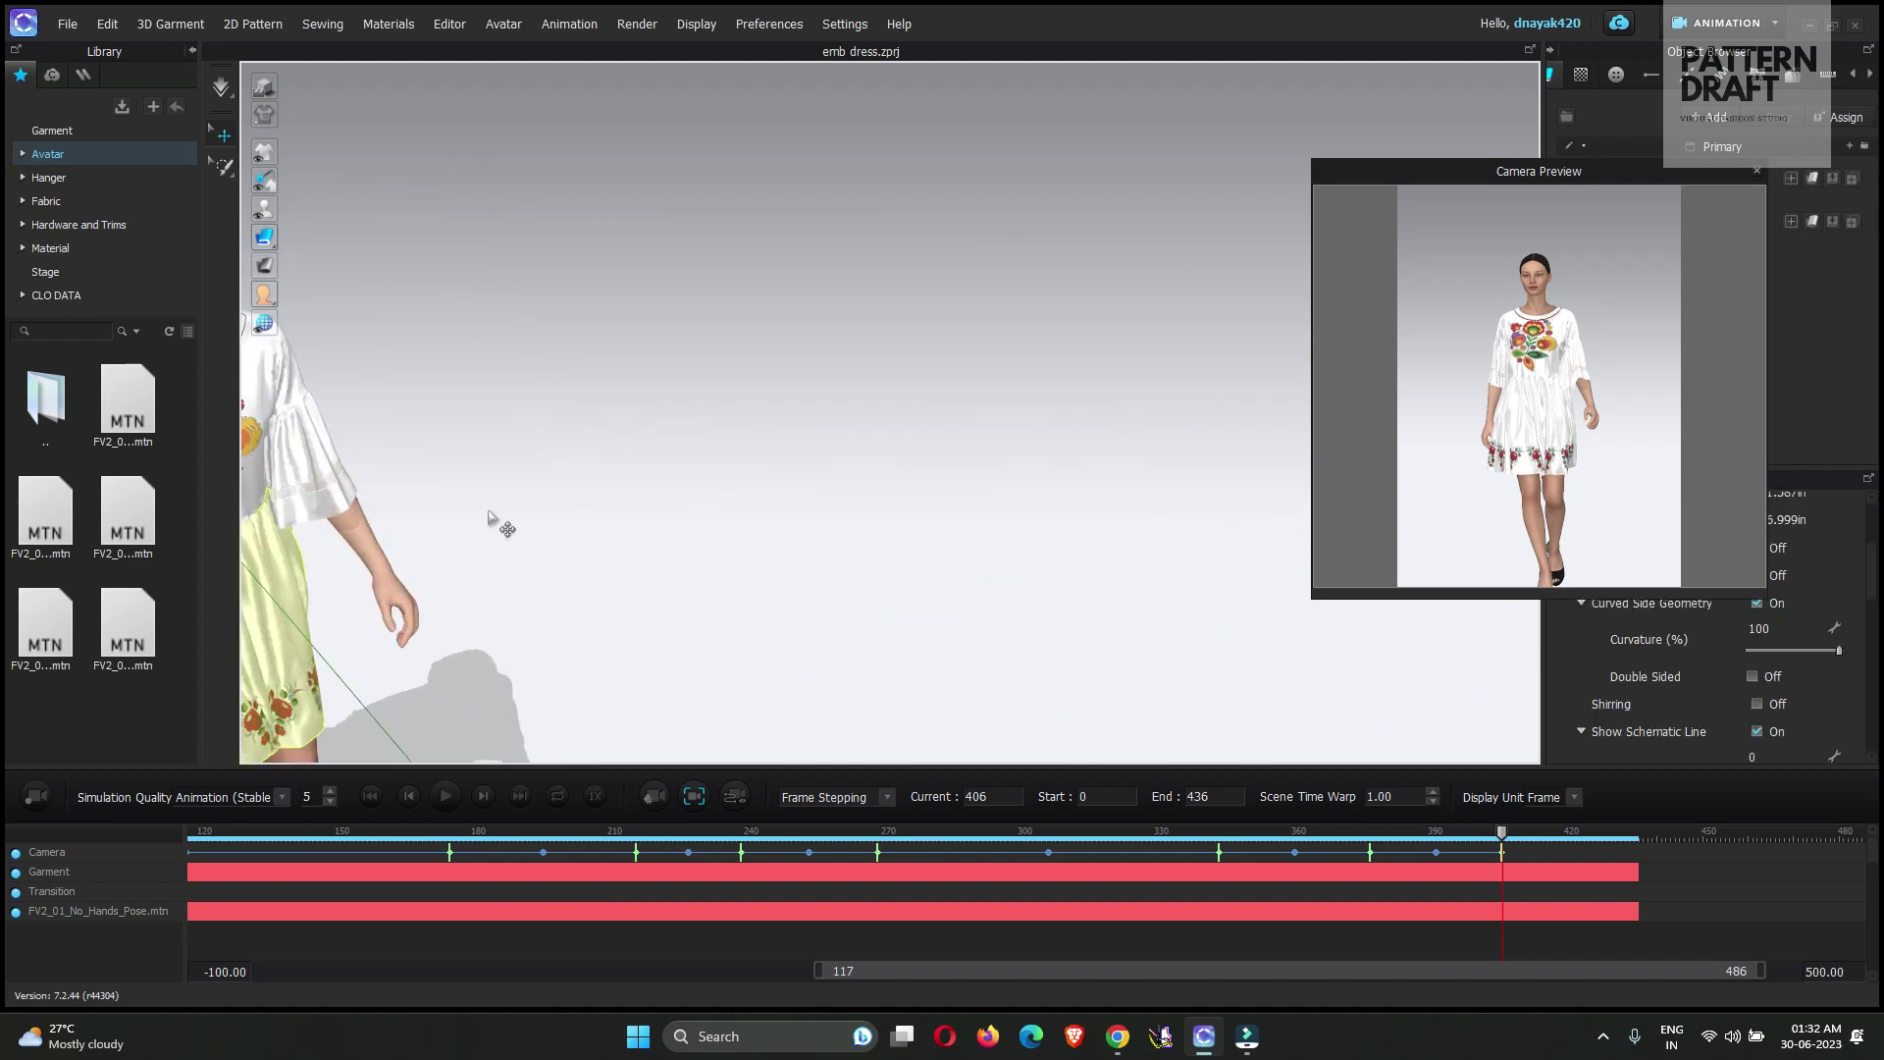
middle_click_drag(456, 540, 735, 506)
scroll(418, 527, "up", 2)
left_click(378, 527)
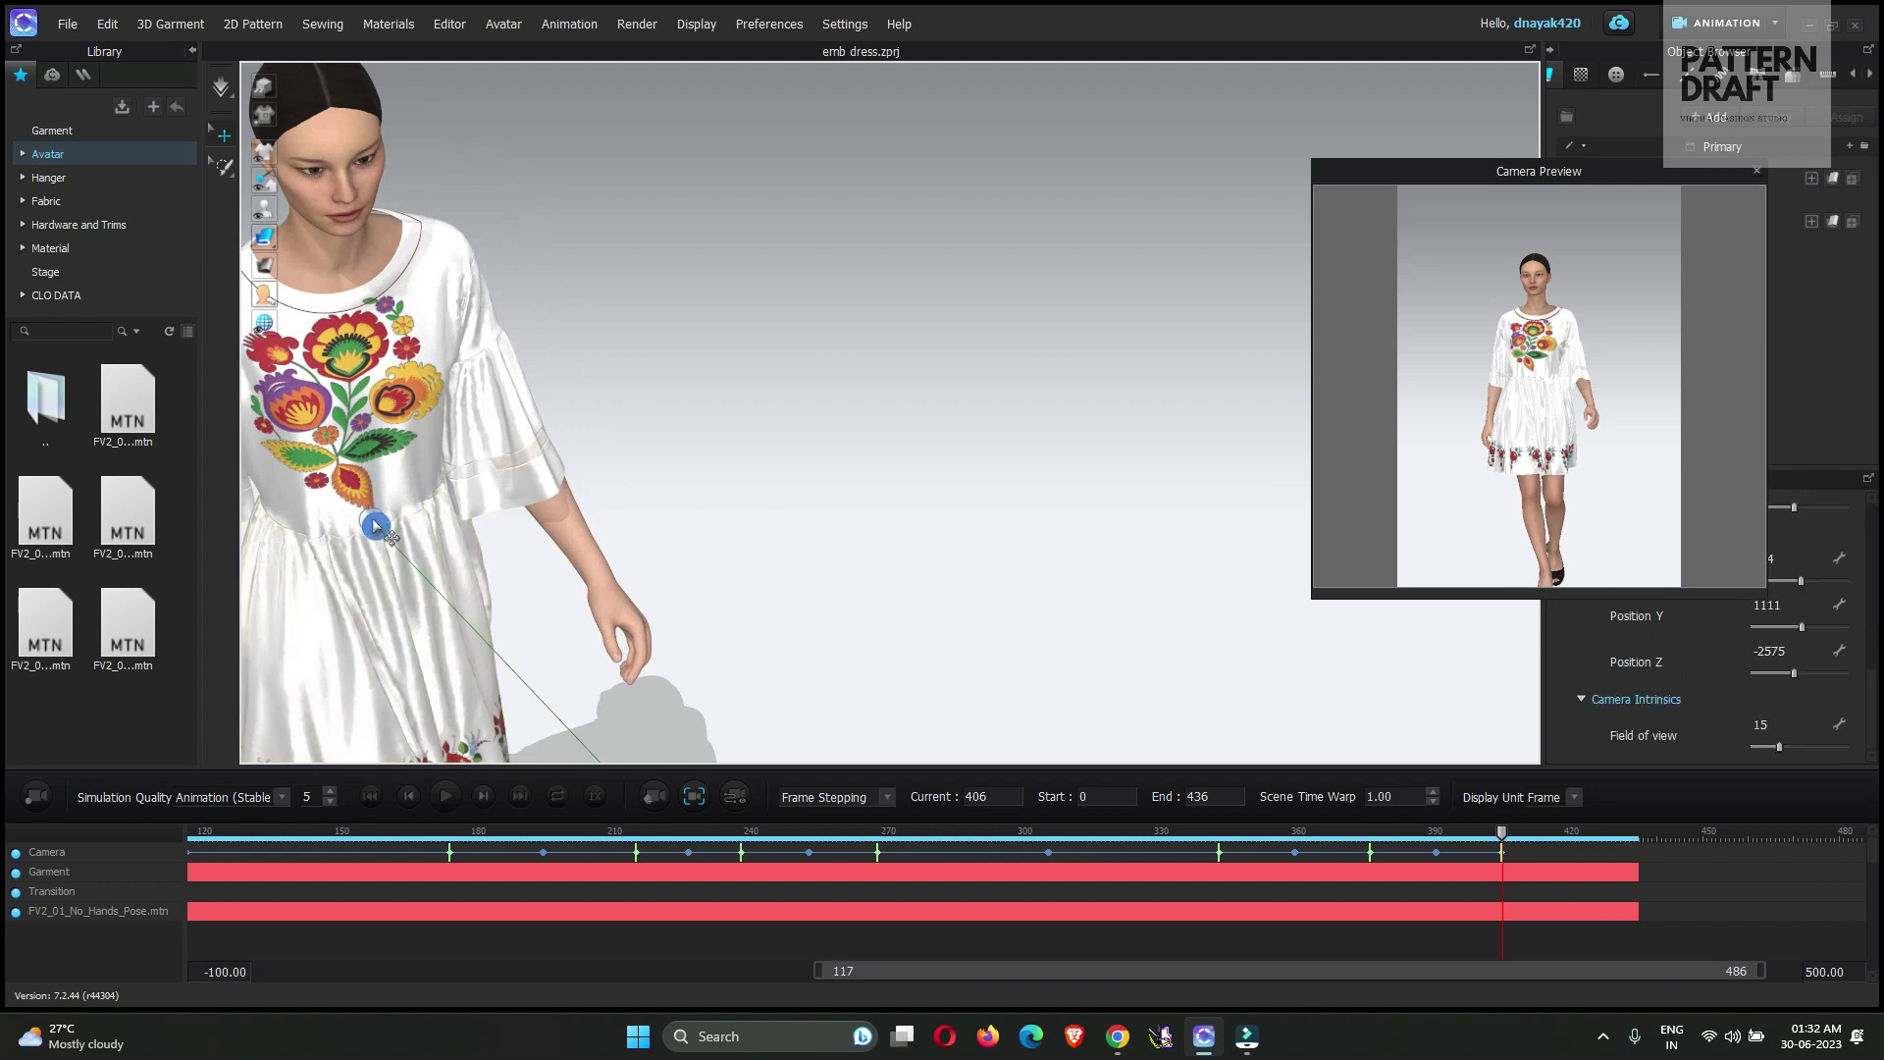
left_click_drag(410, 556, 420, 571)
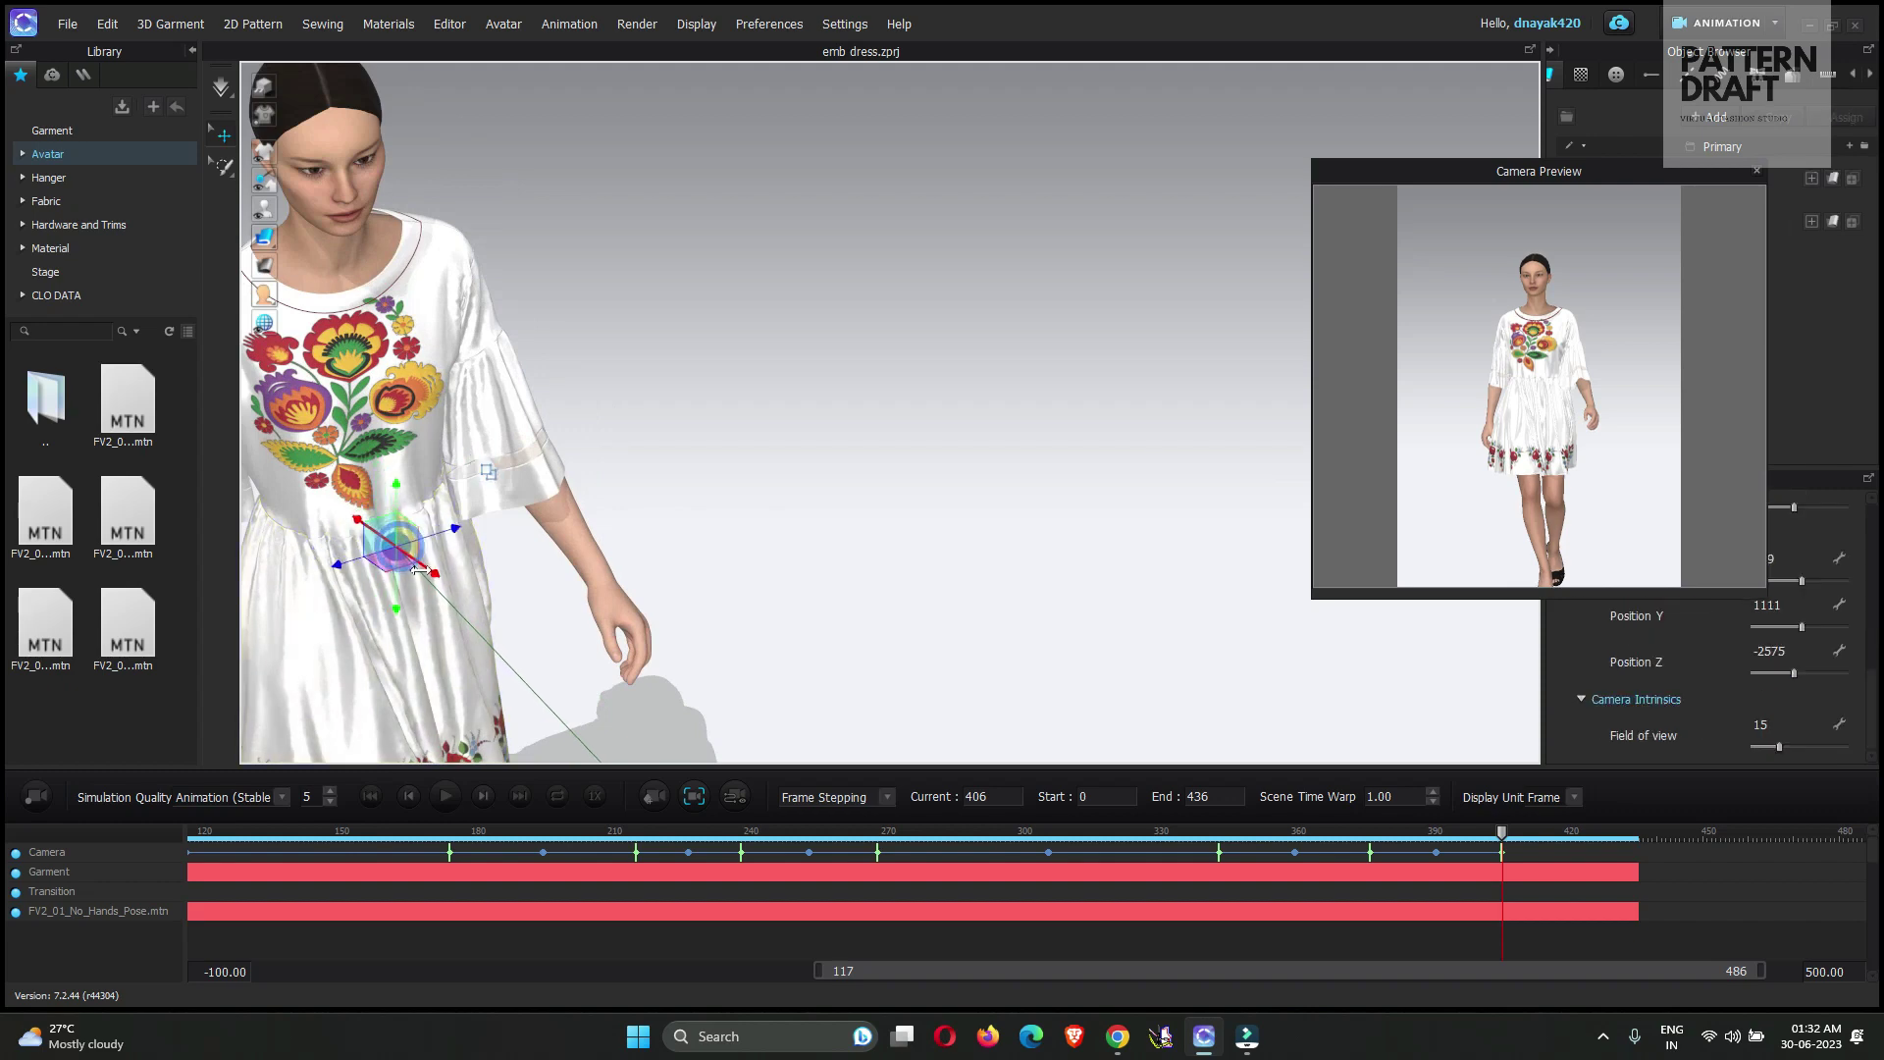
left_click_drag(405, 500, 412, 587)
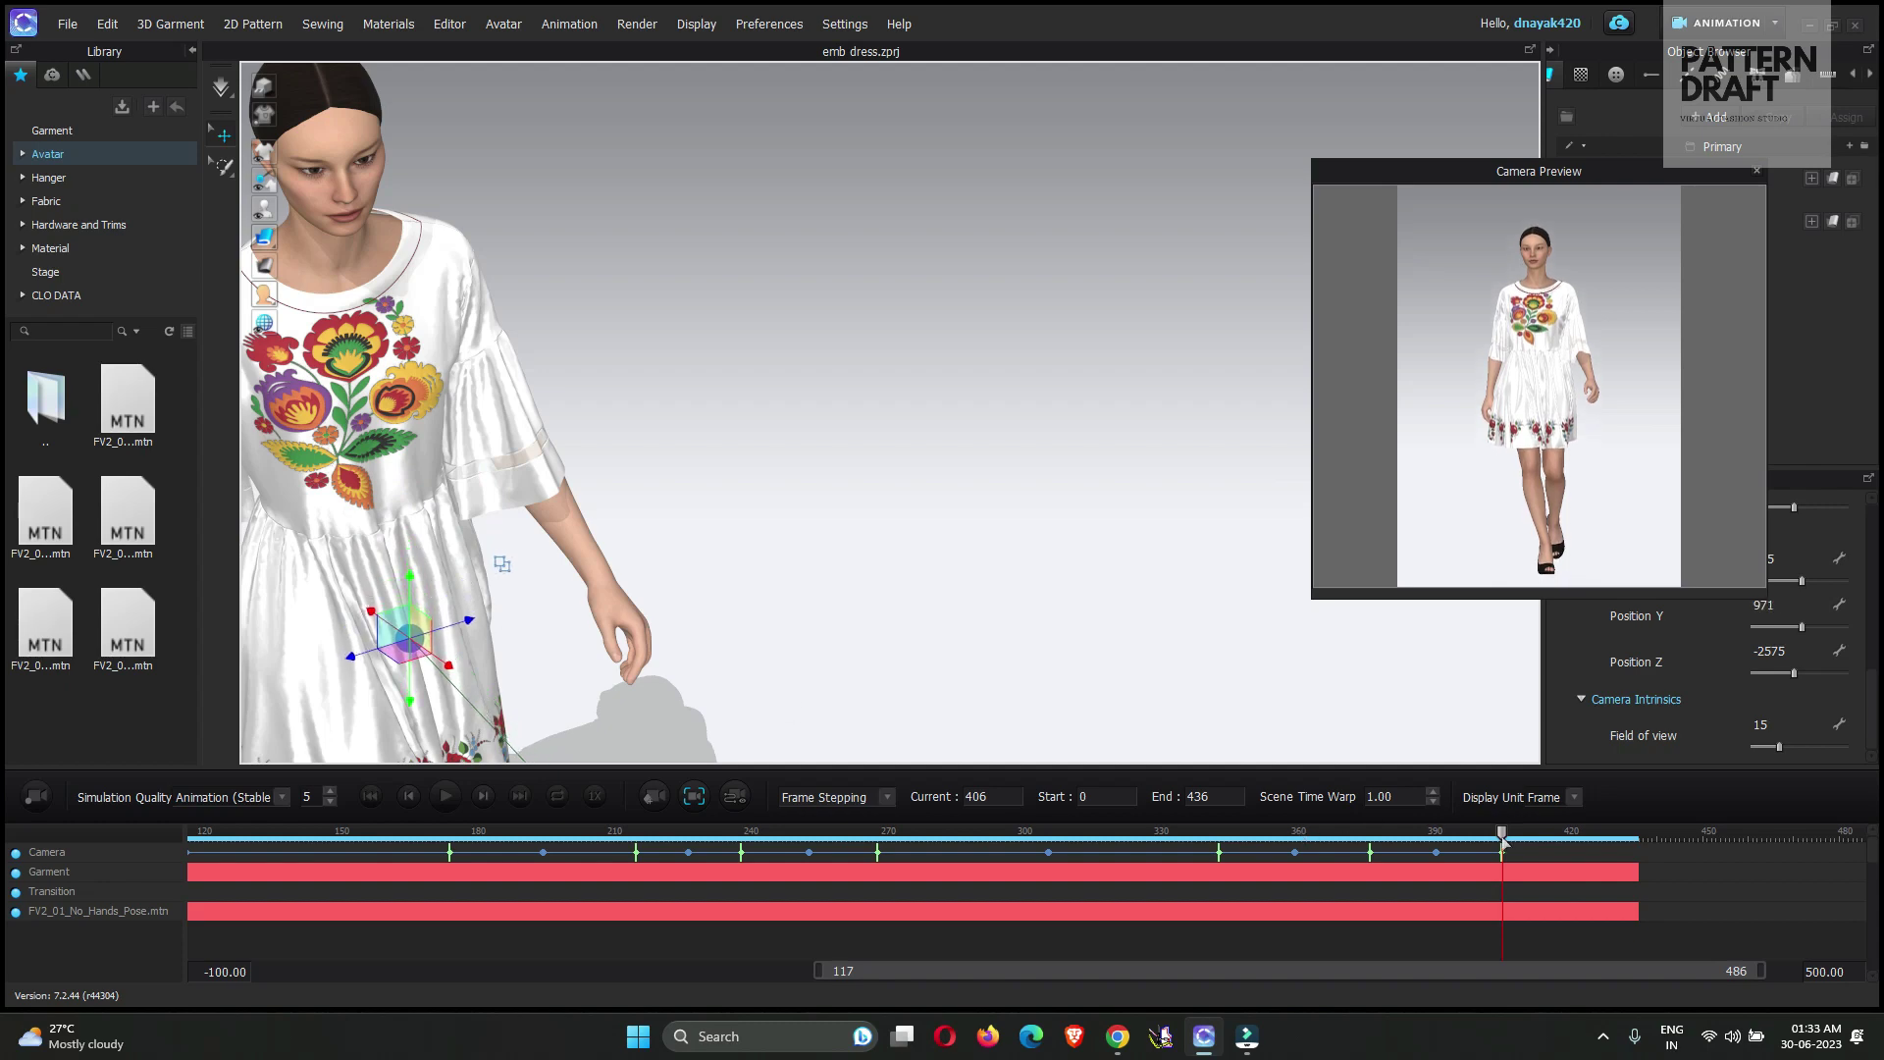
Return the timeline to frame 0, close the camera preview and briefly play the start of the animation
left_click_drag(1502, 841, 527, 850)
left_click(367, 796)
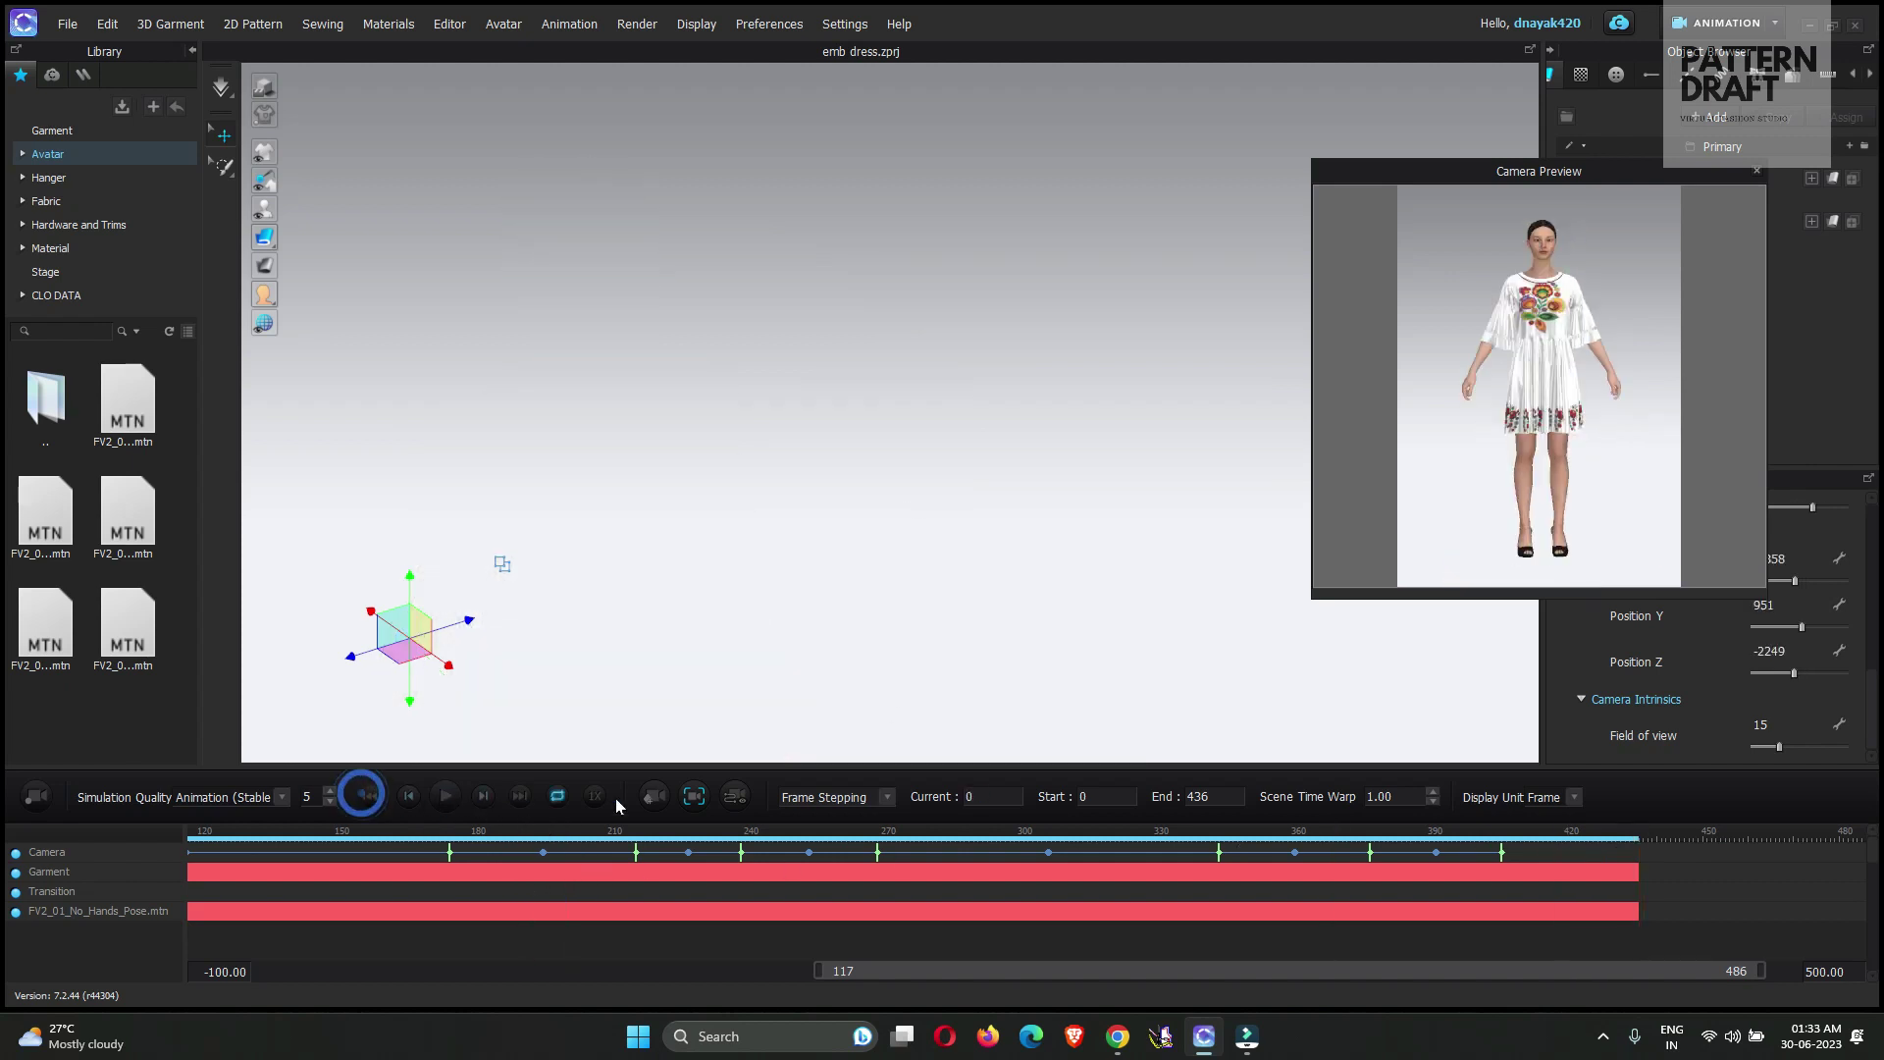
mouse_move(1558, 175)
left_mouse_down()
mouse_move(1307, 193)
mouse_move(1562, 174)
left_mouse_up()
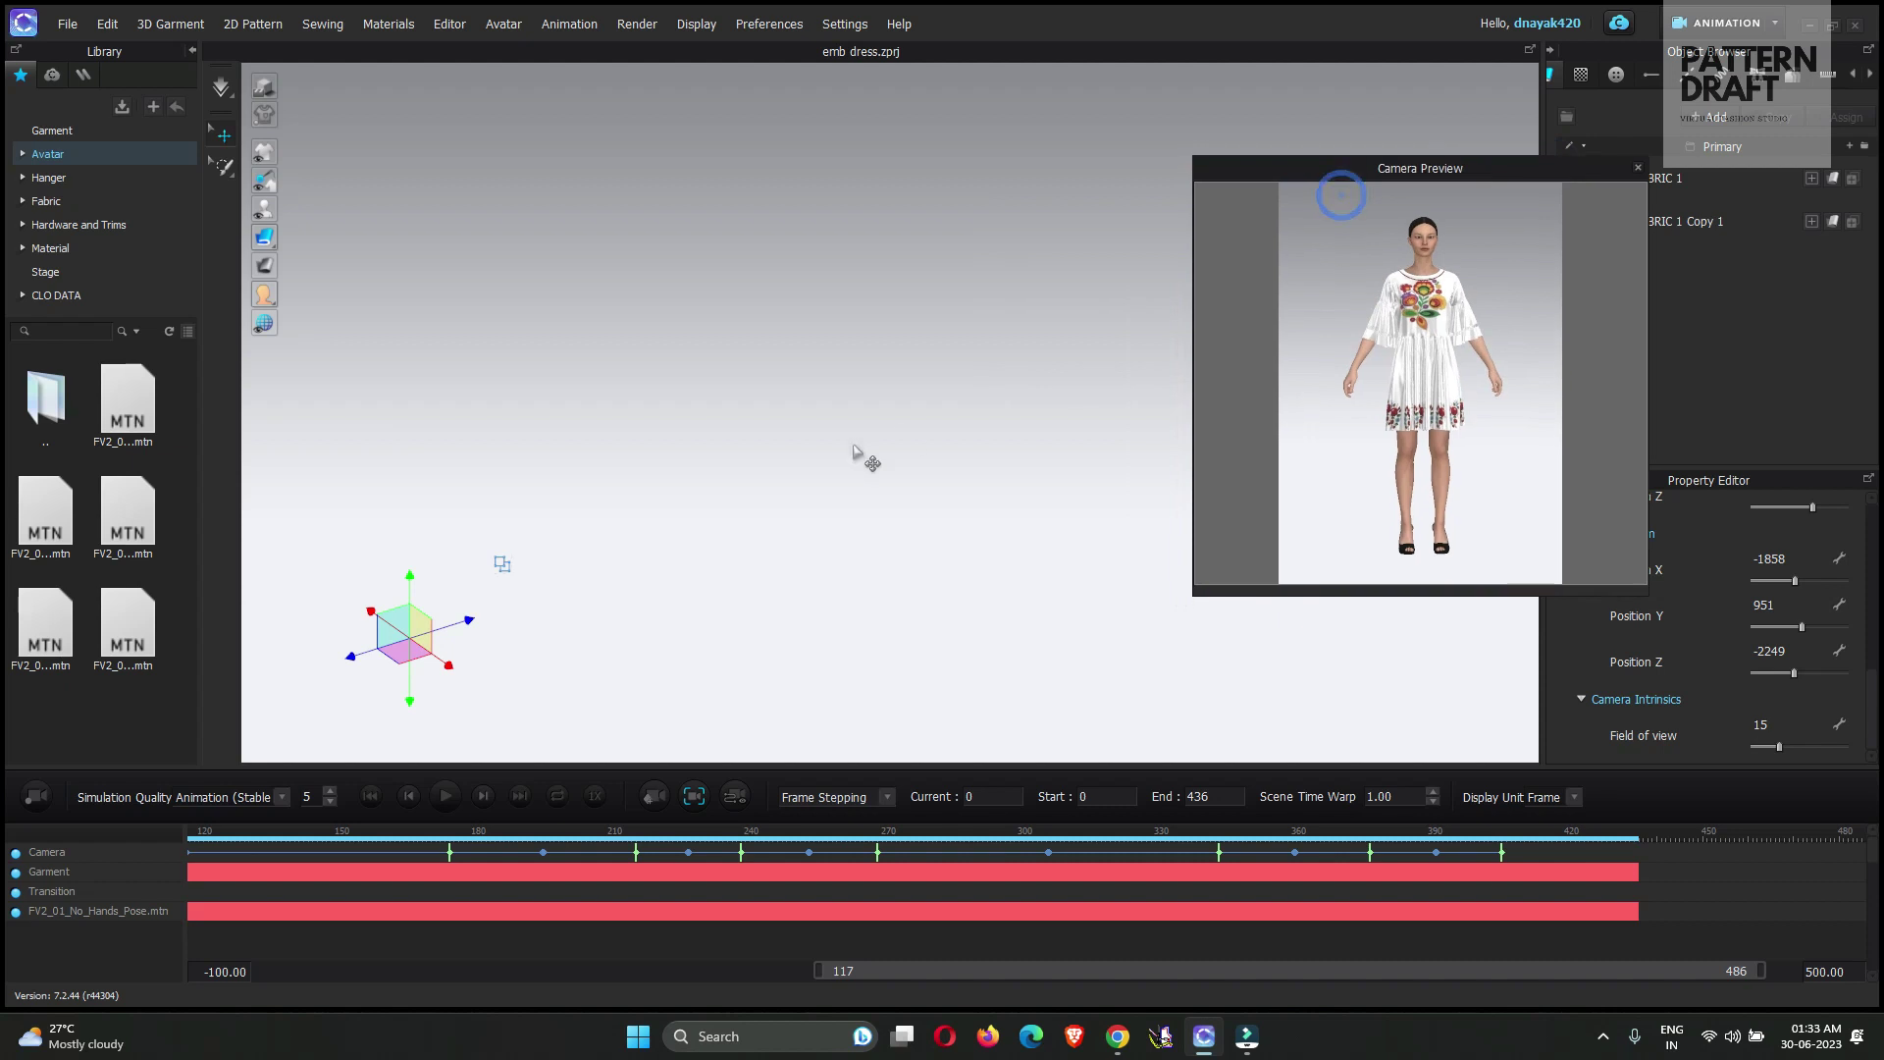
left_click(1637, 169)
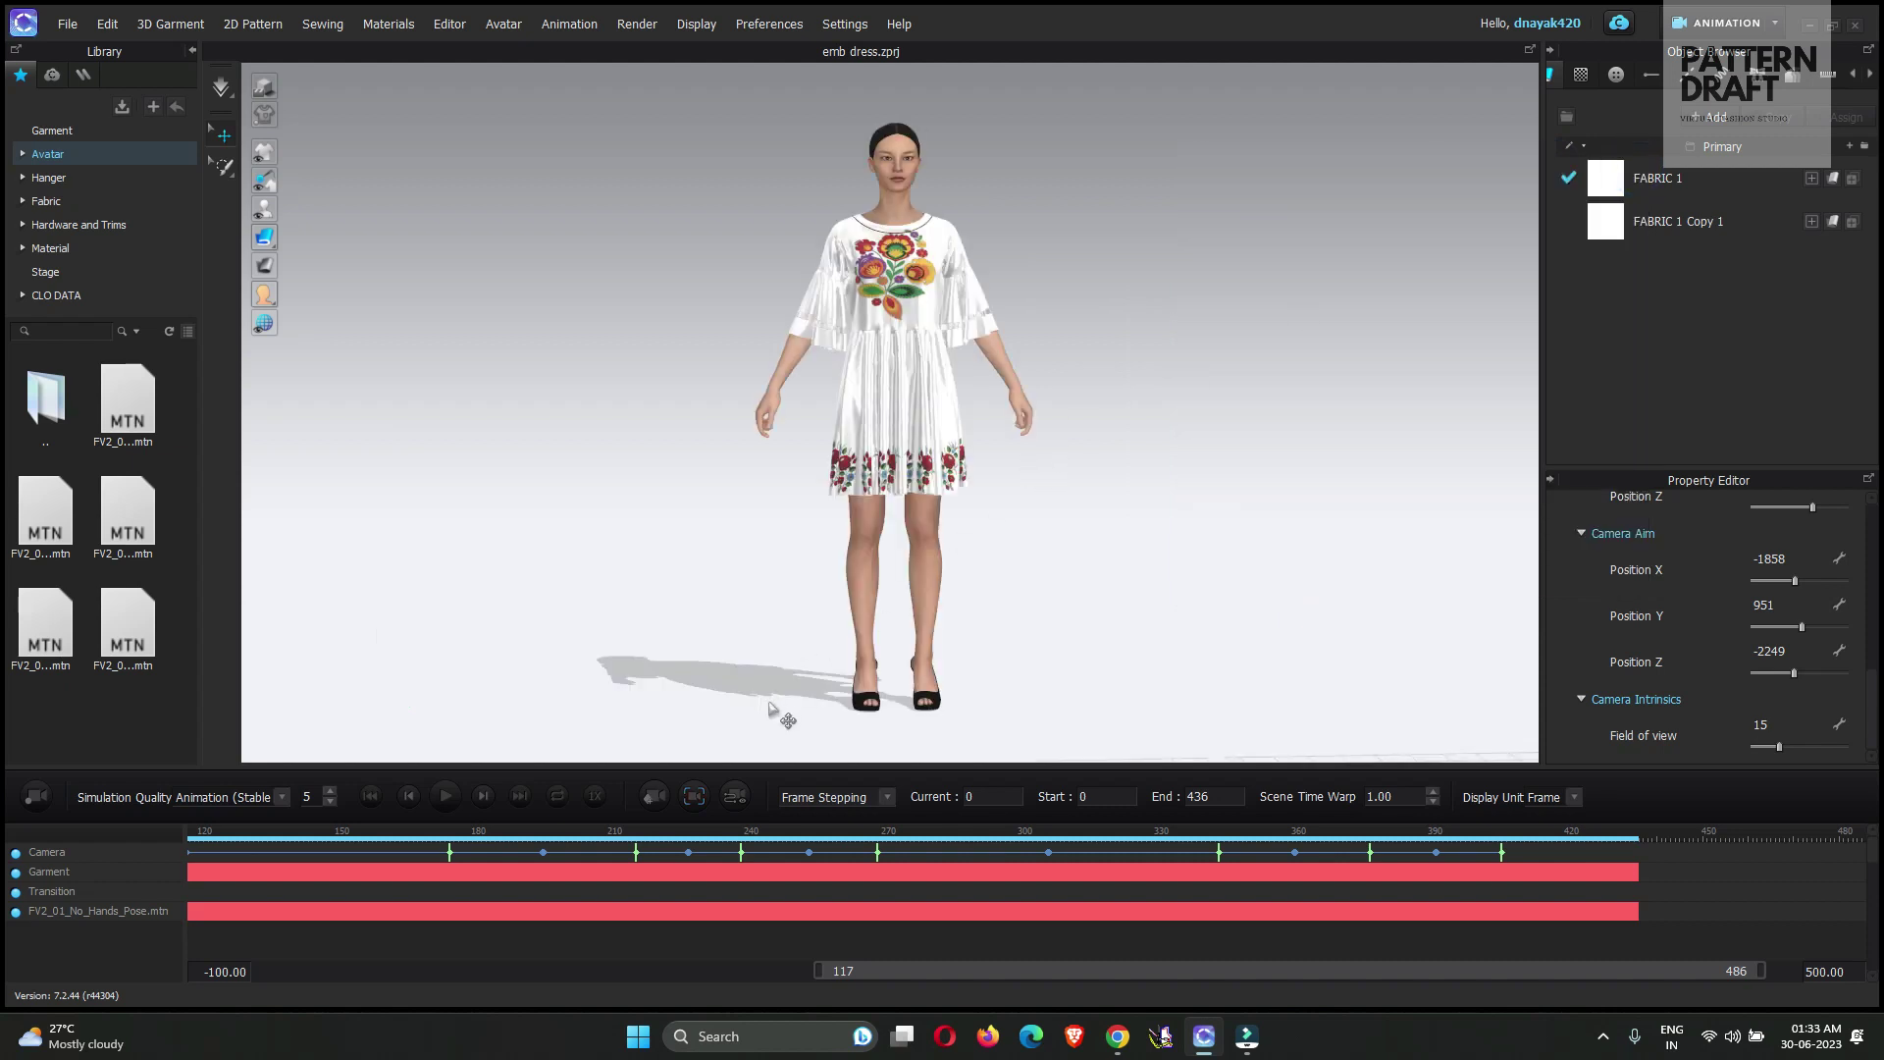
left_click(447, 797)
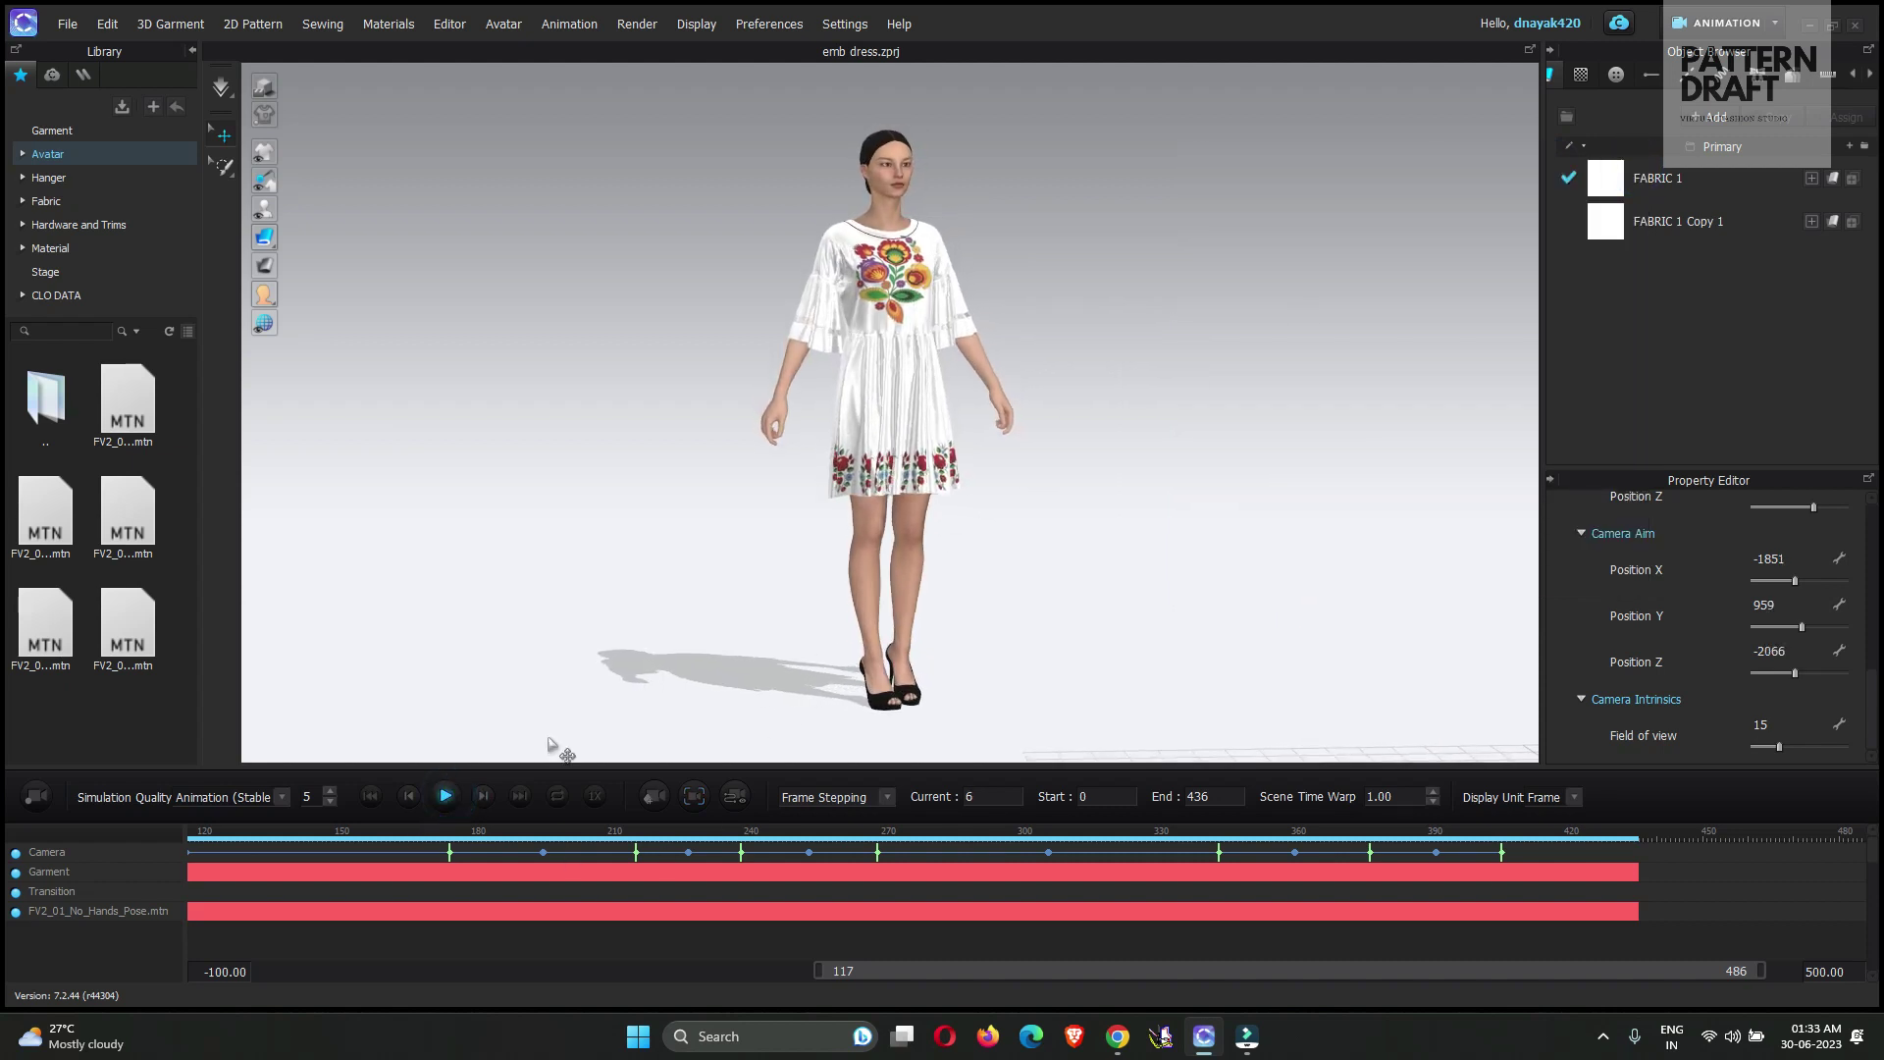
left_click(444, 797)
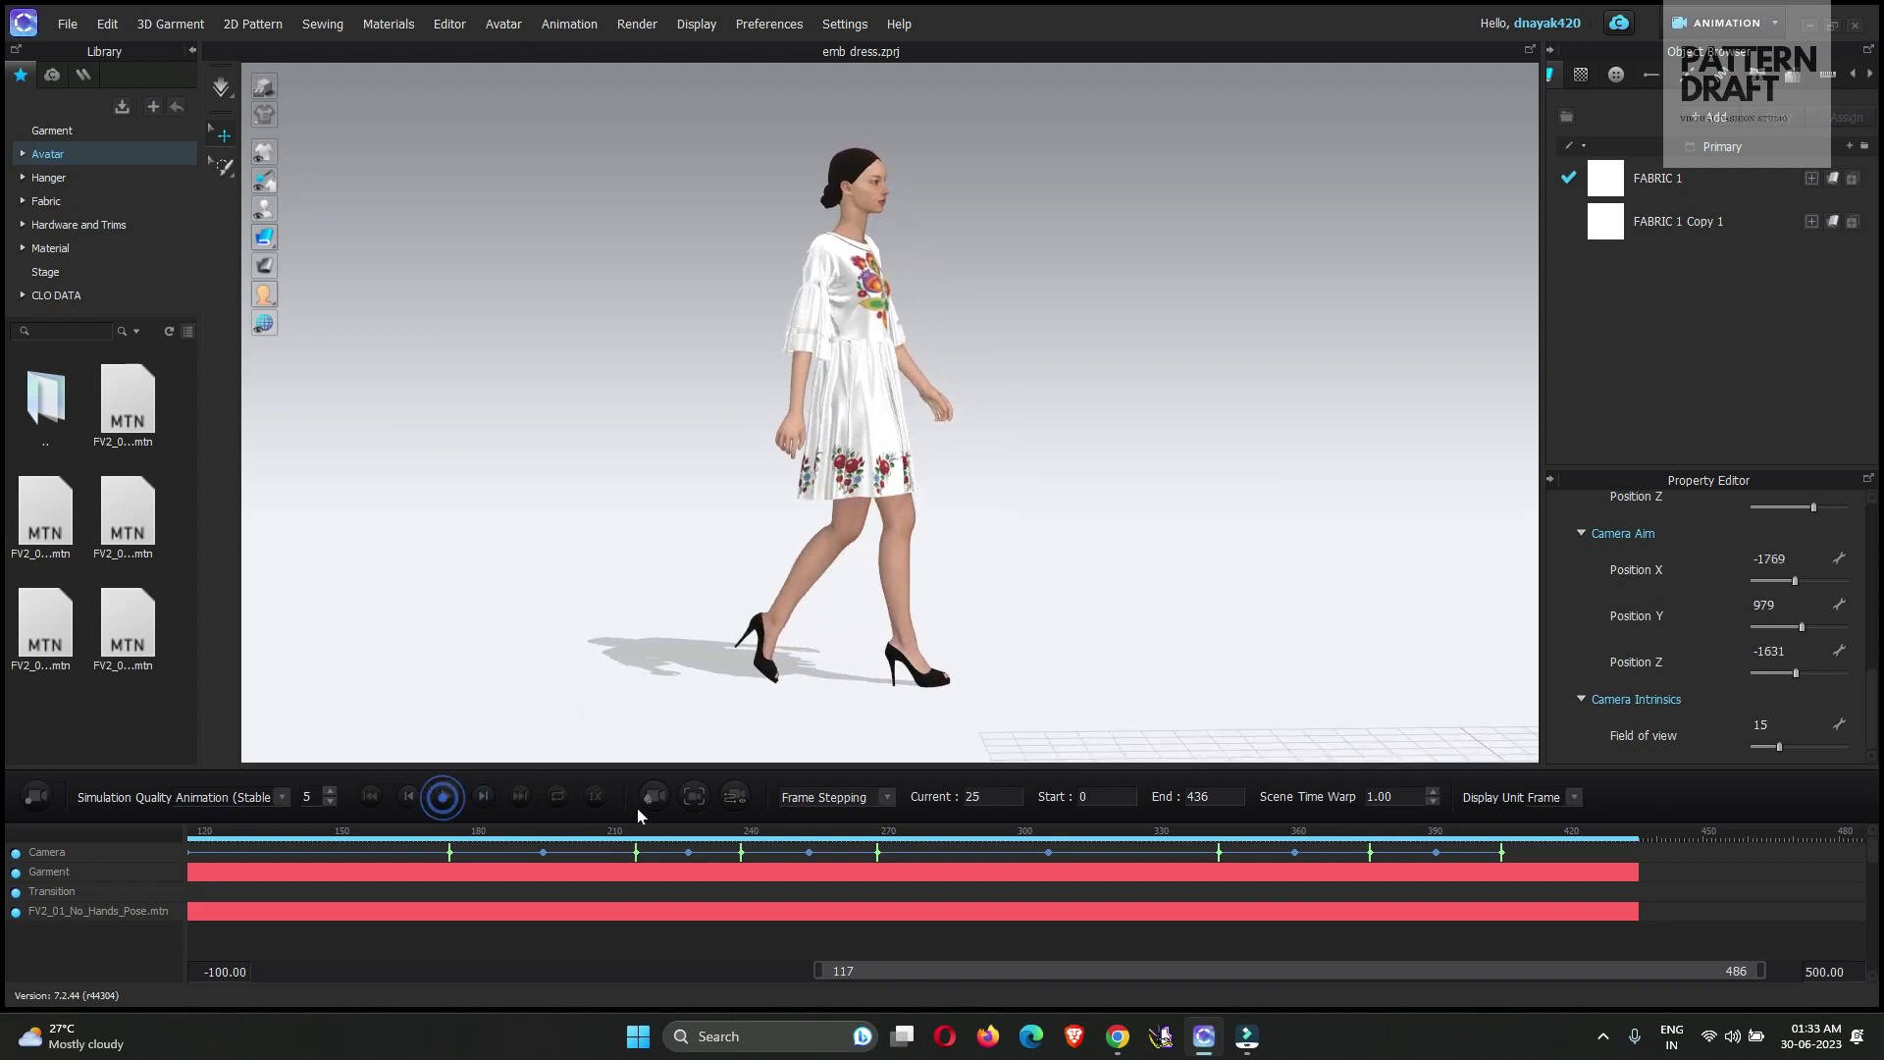
Reopen the camera preview and play the animation through it from the start, raising the playback speed to 2x
left_click(693, 797)
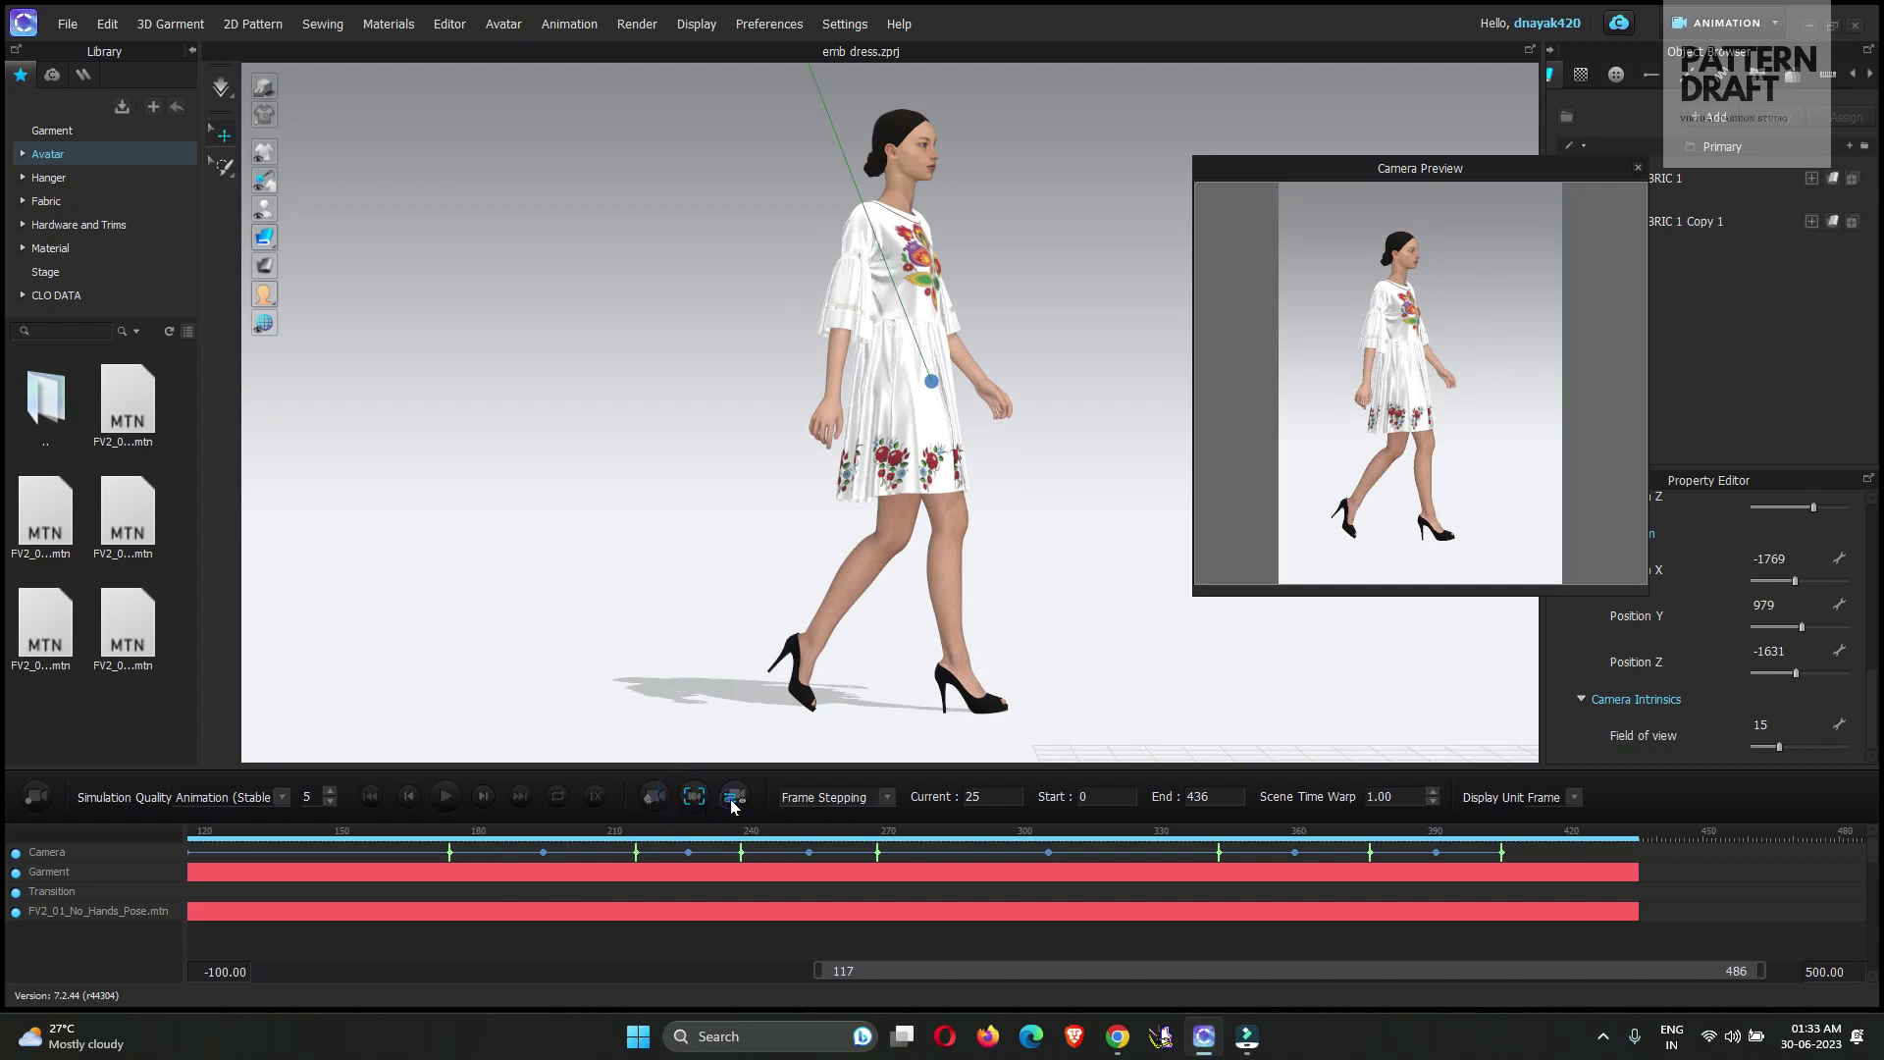
left_click(438, 797)
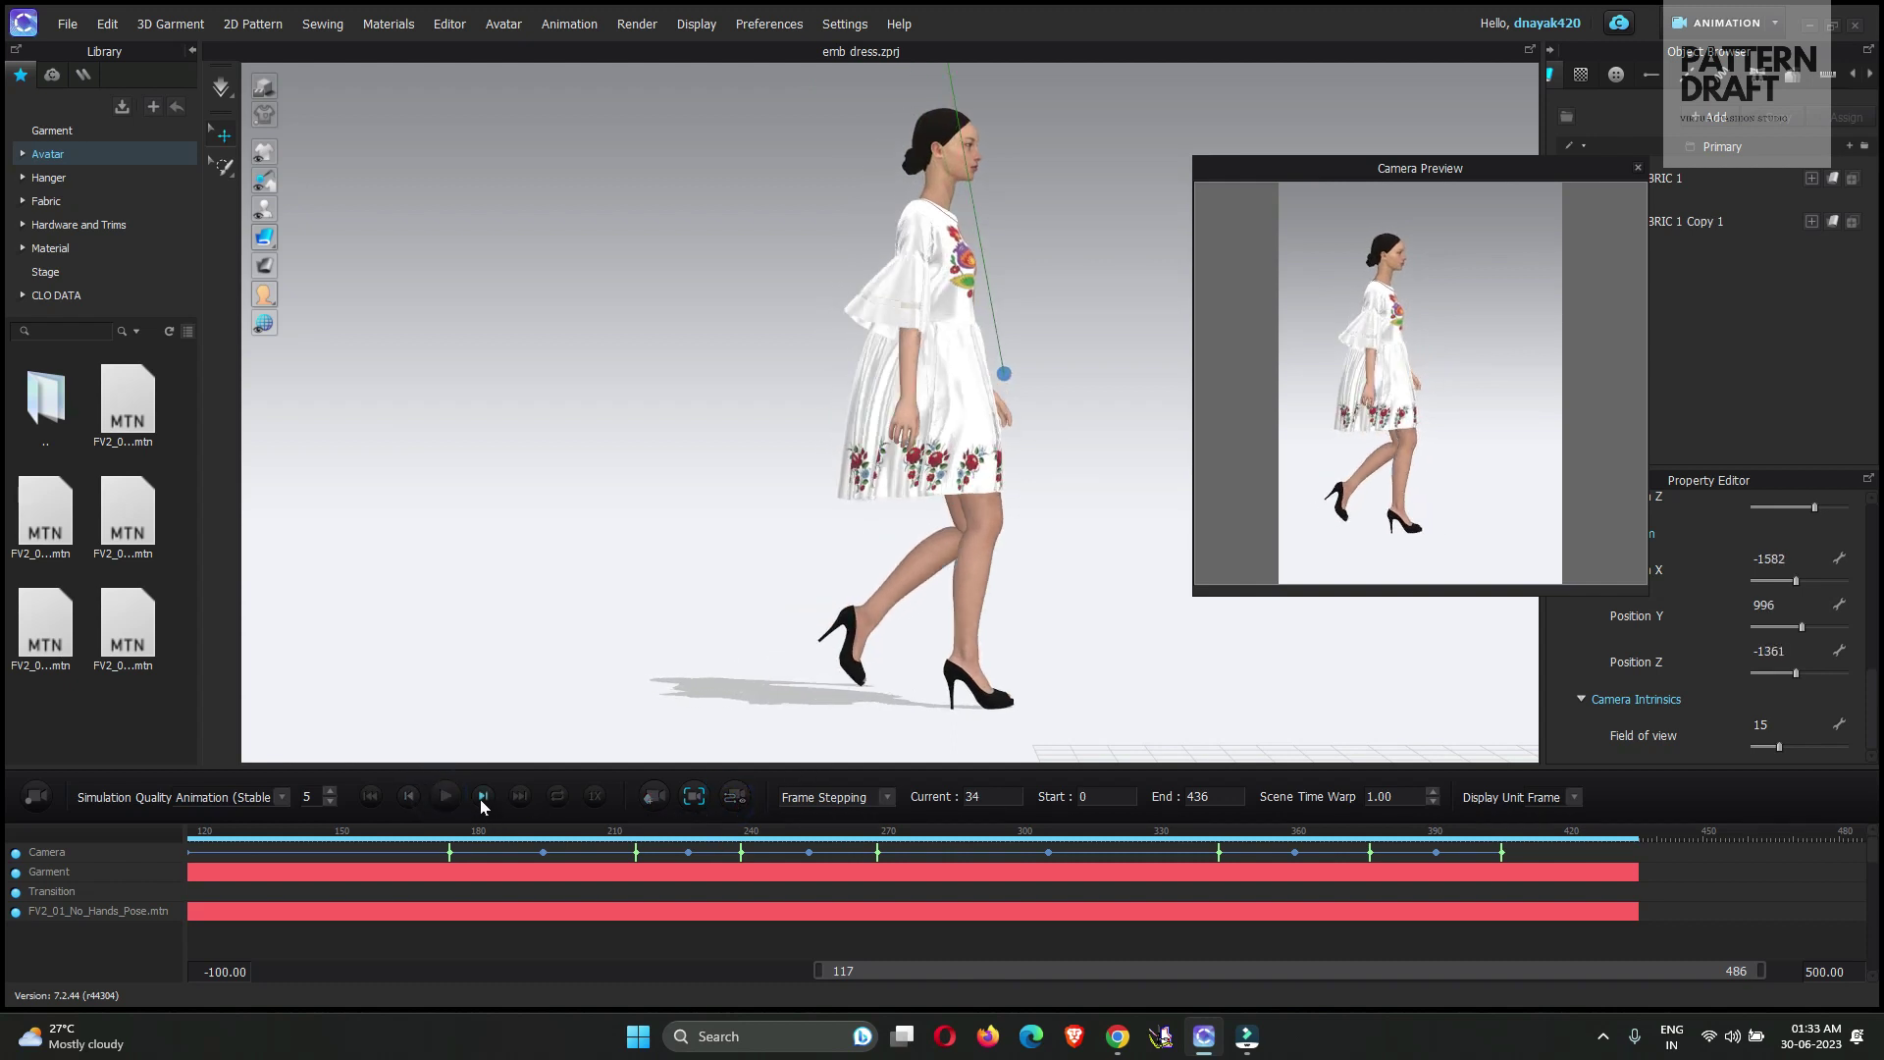
left_click(374, 796)
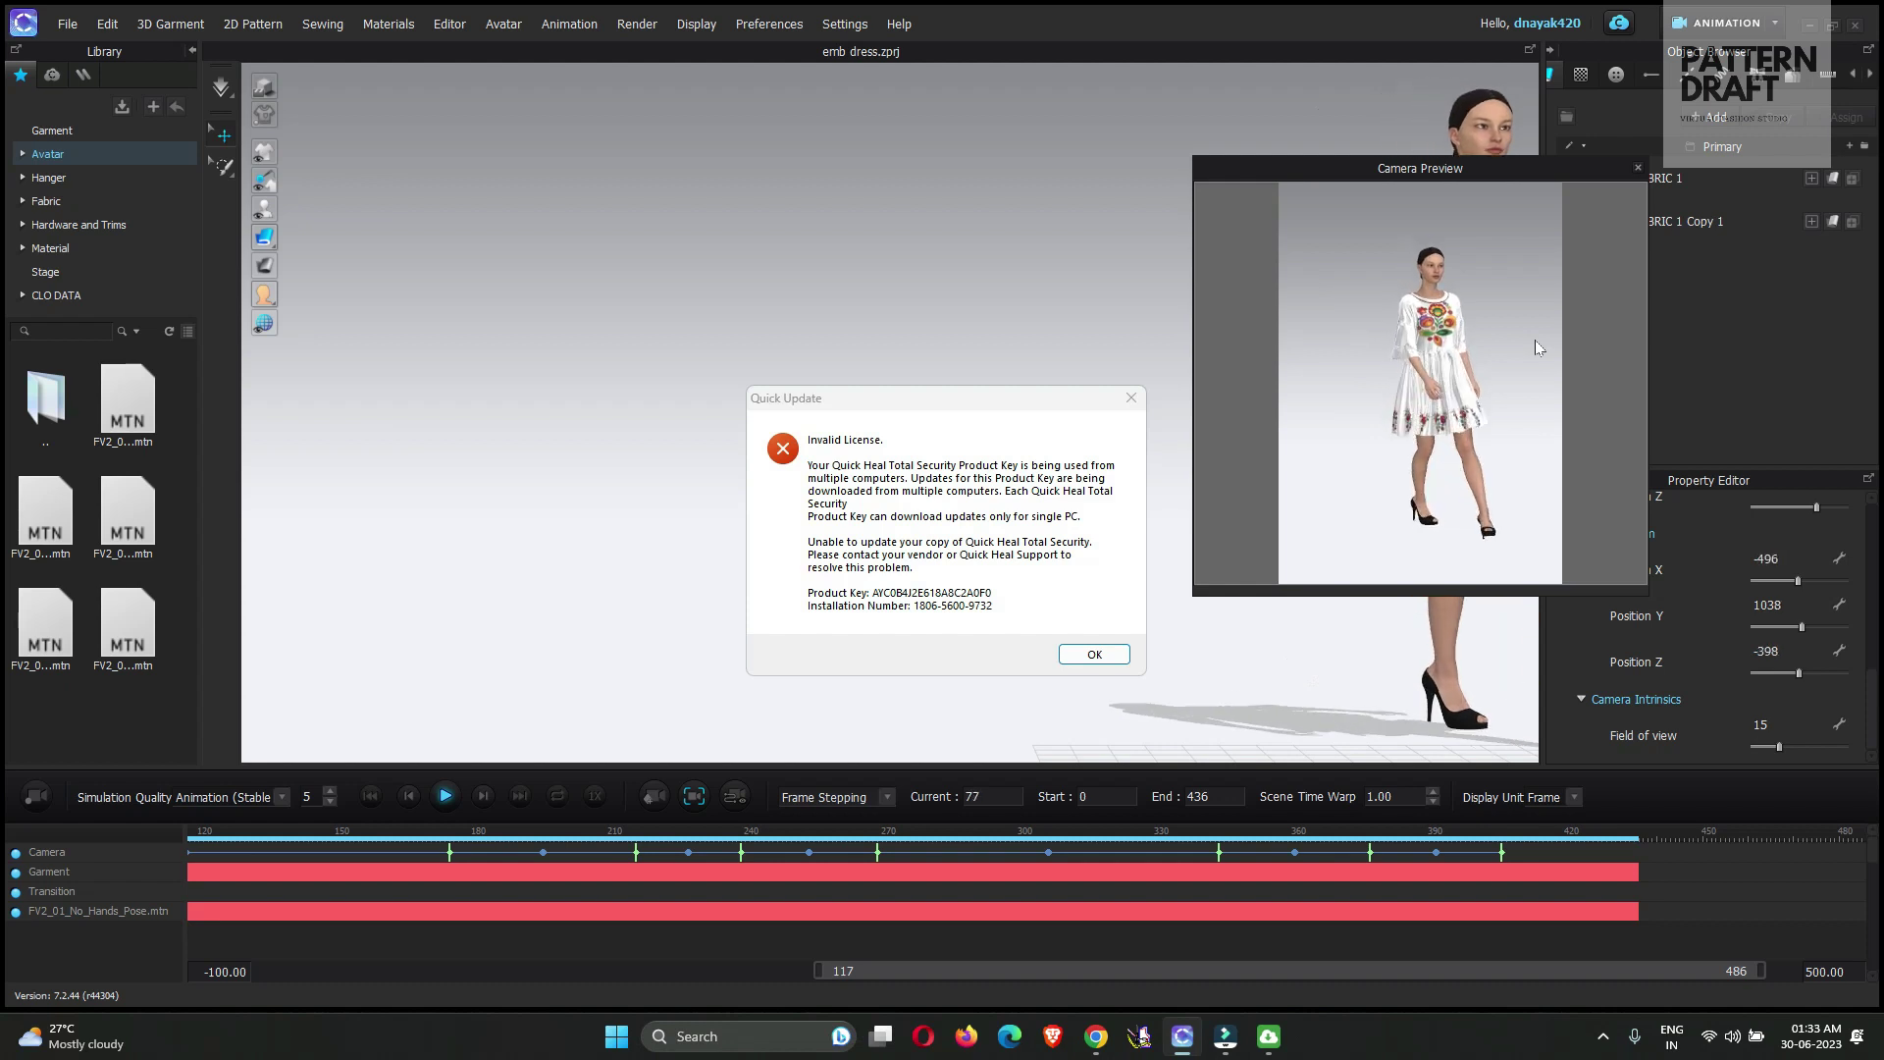
left_click(1089, 653)
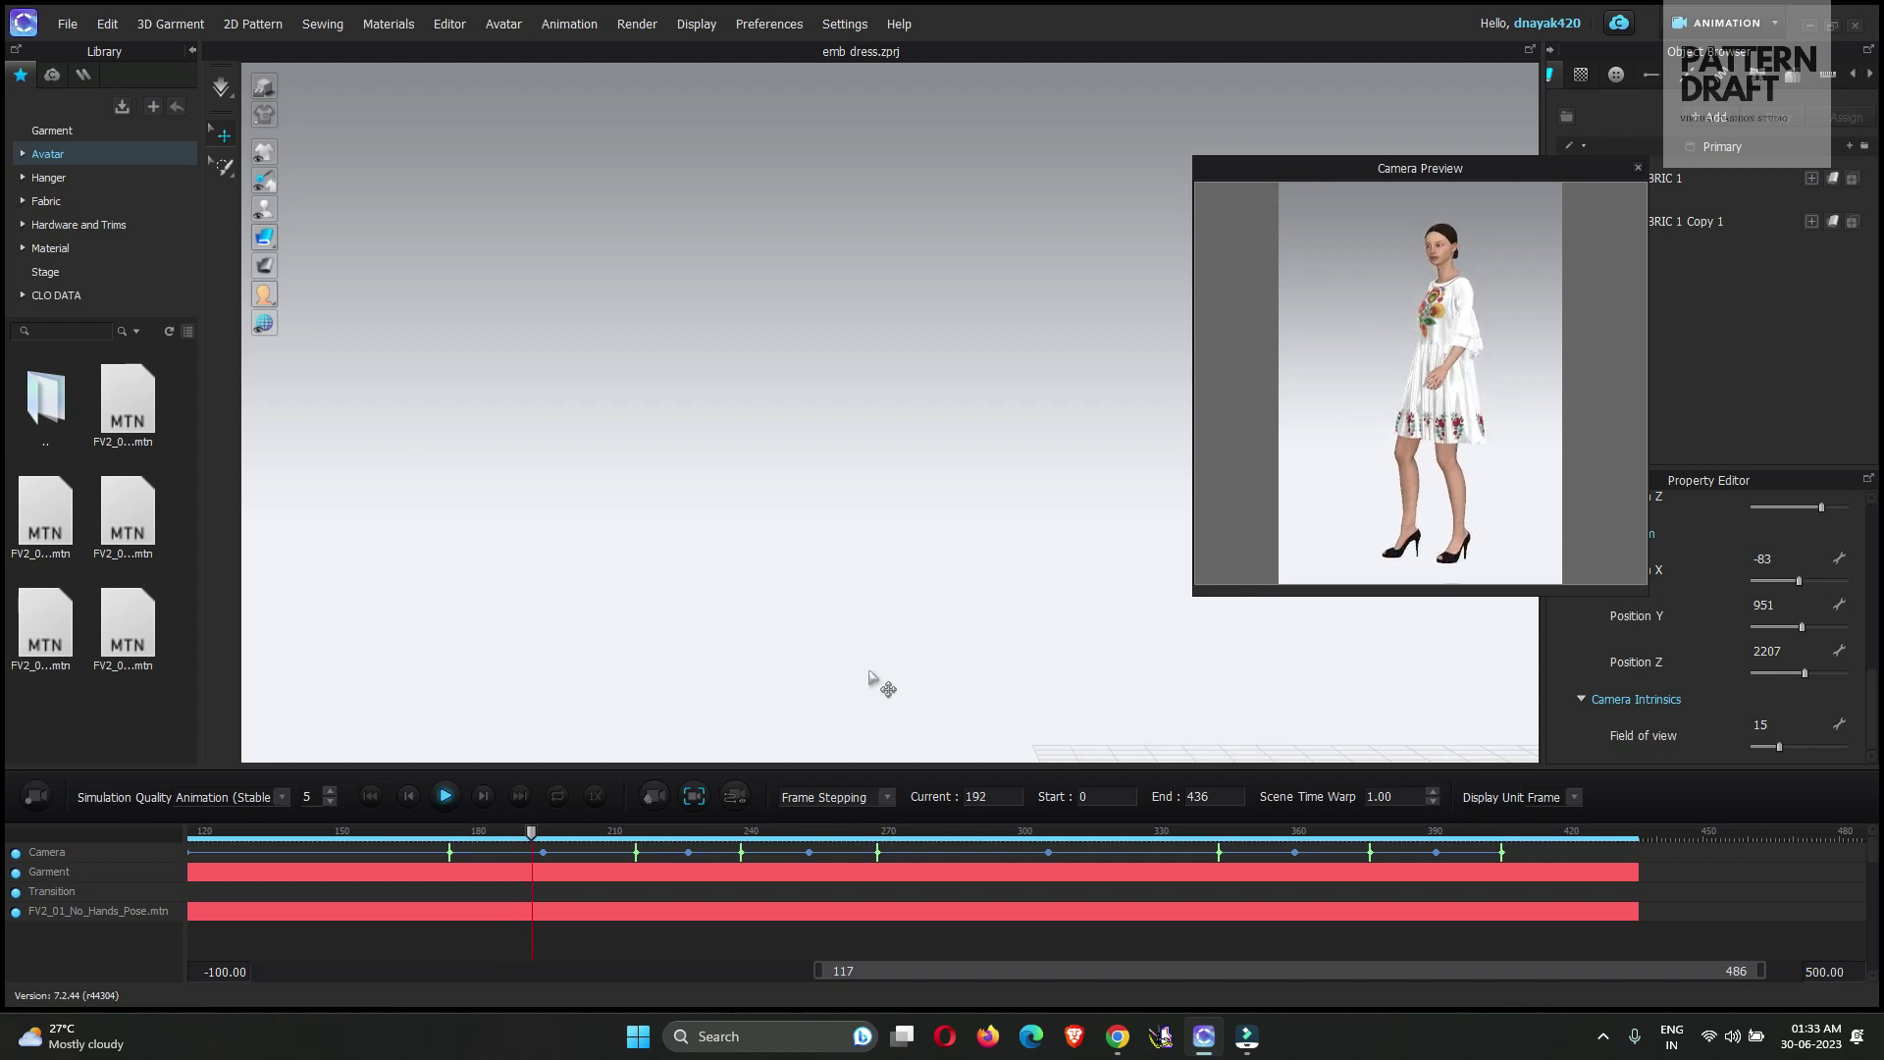
left_click(593, 796)
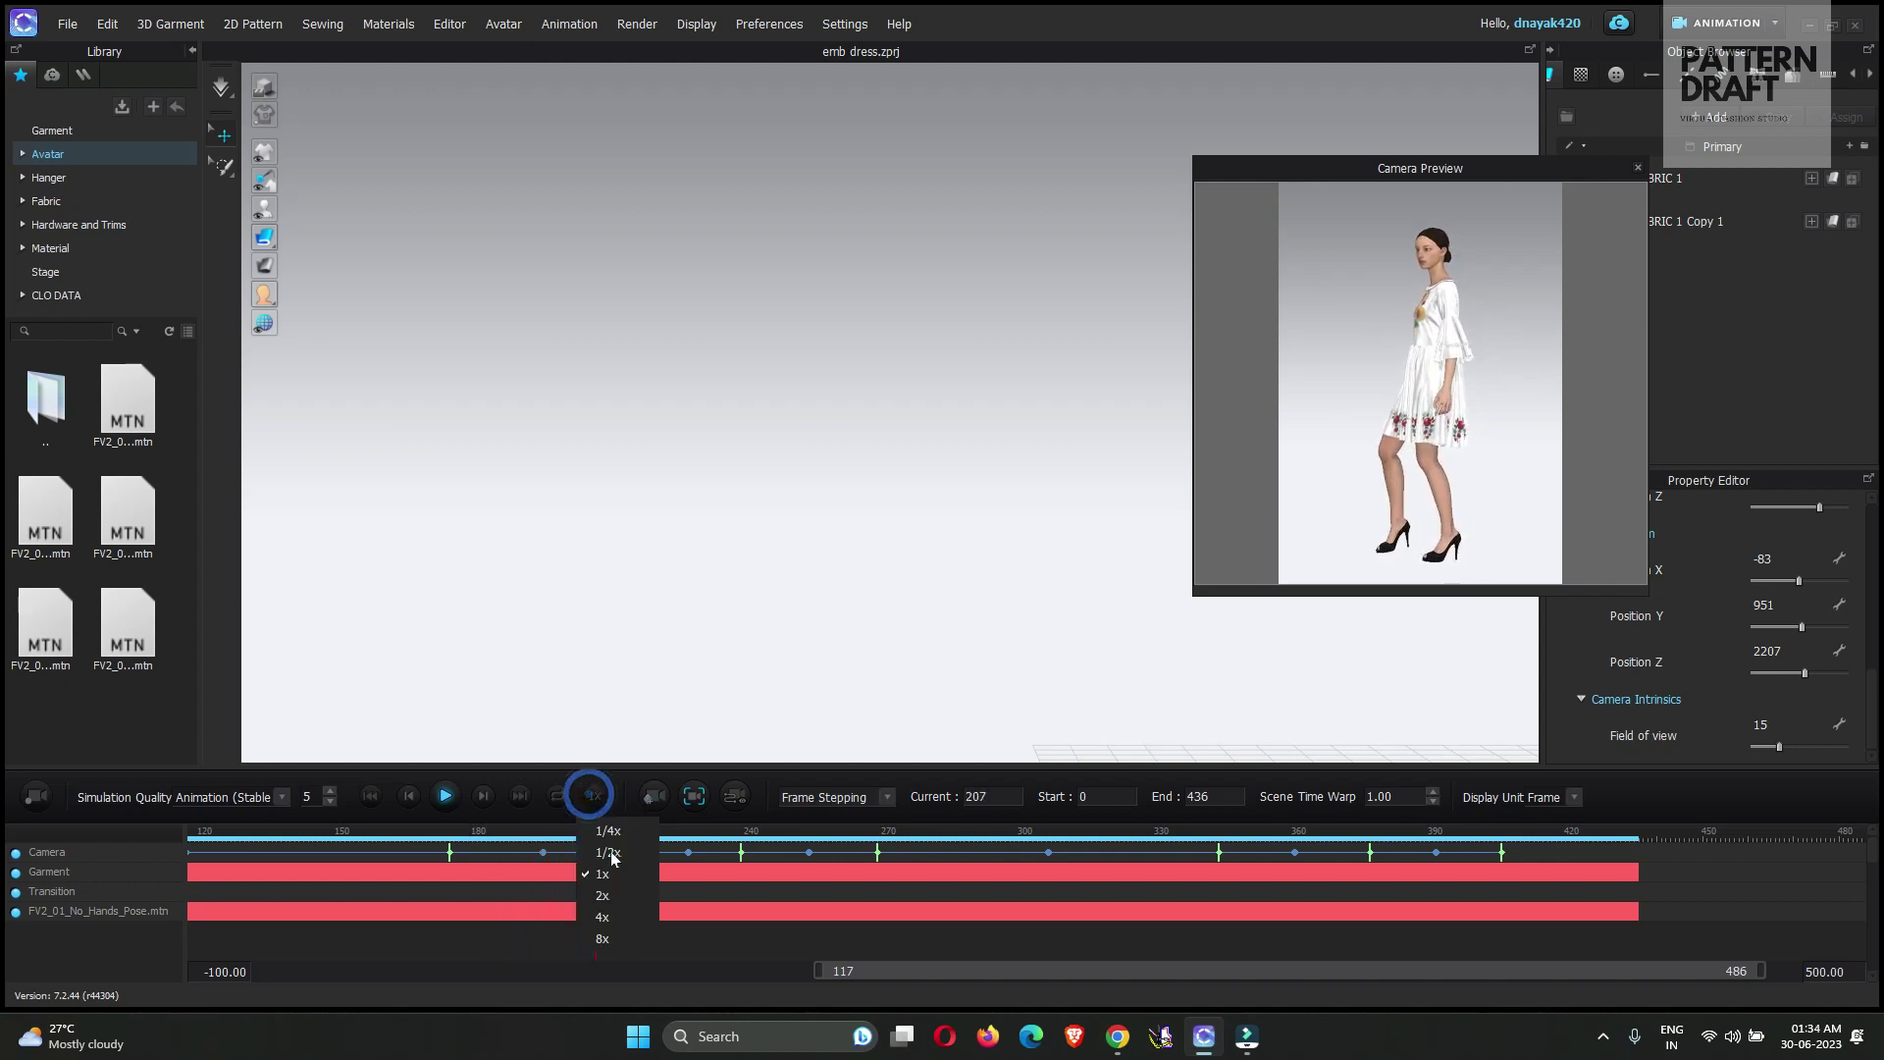
left_click(606, 896)
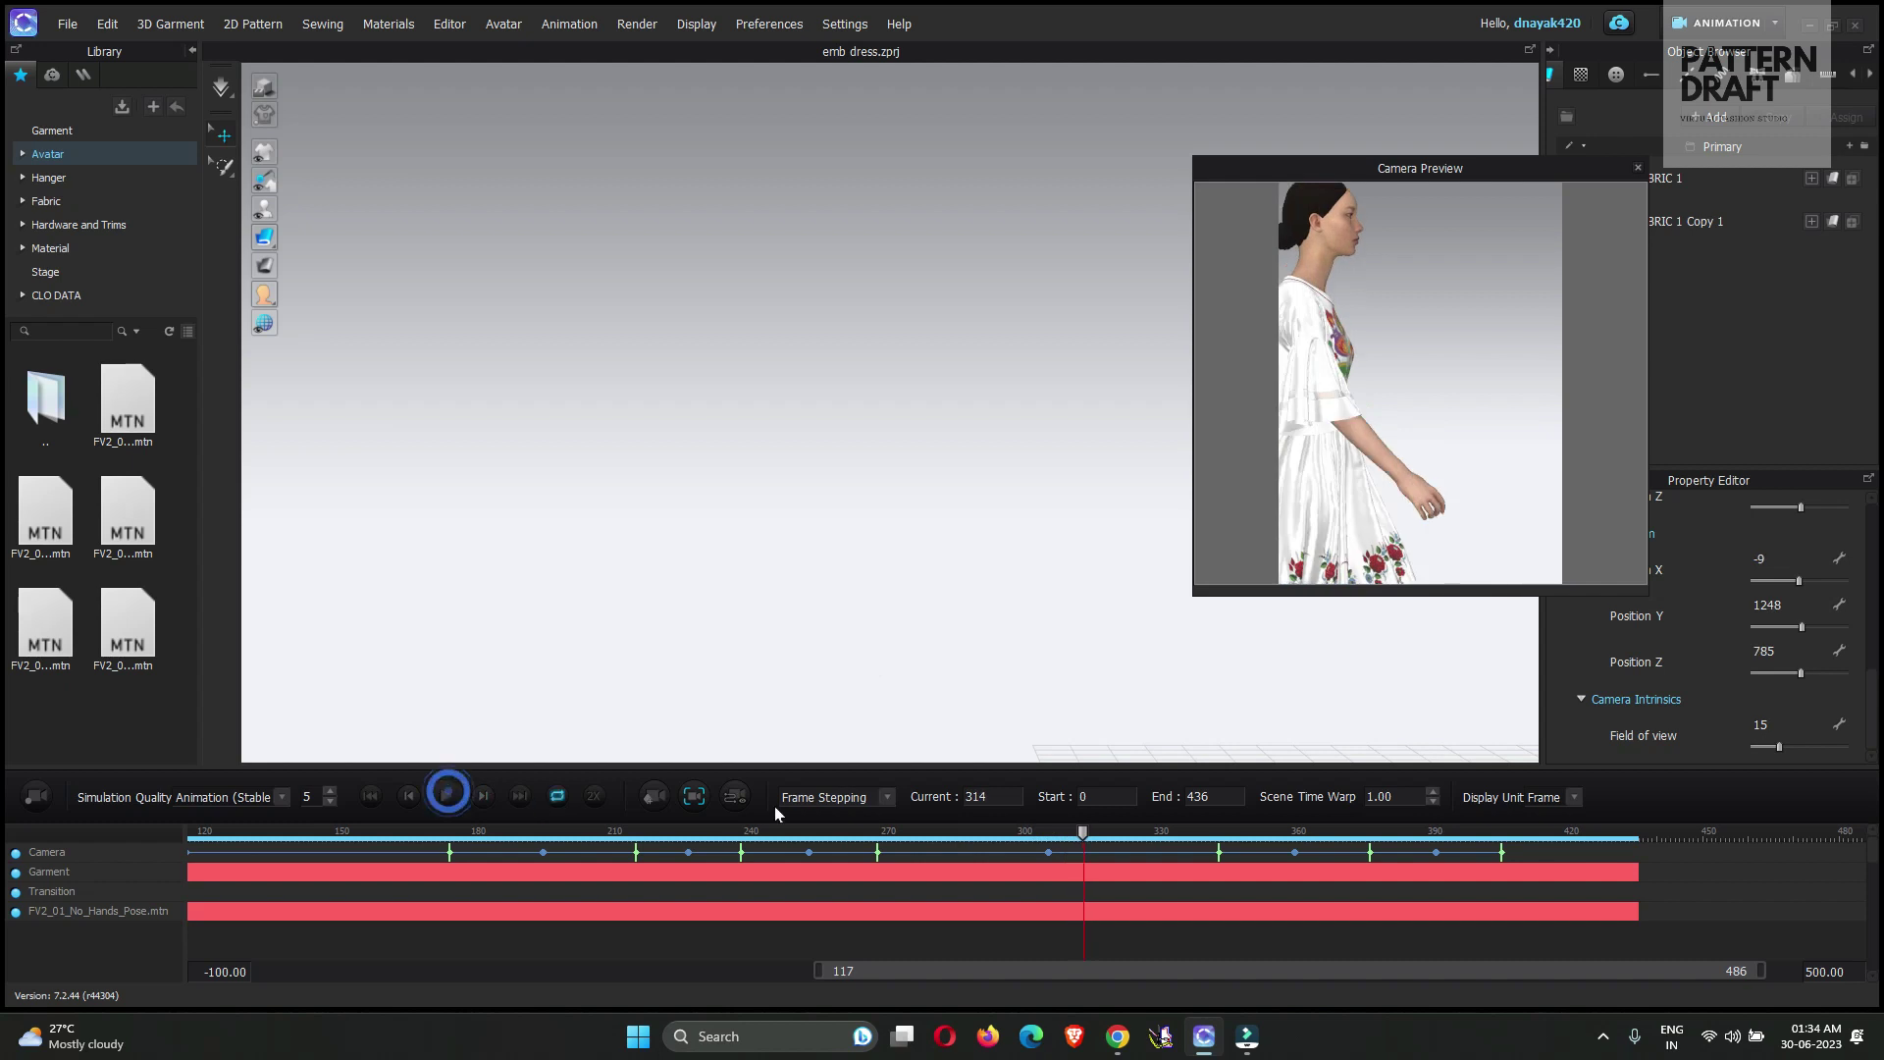
Shift the camera aim at frame 306 to a Y position of about 1311 and Z of about 1333 to centre the avatar
mouse_move(1079, 834)
left_mouse_down()
mouse_move(883, 839)
mouse_move(1043, 834)
left_mouse_up()
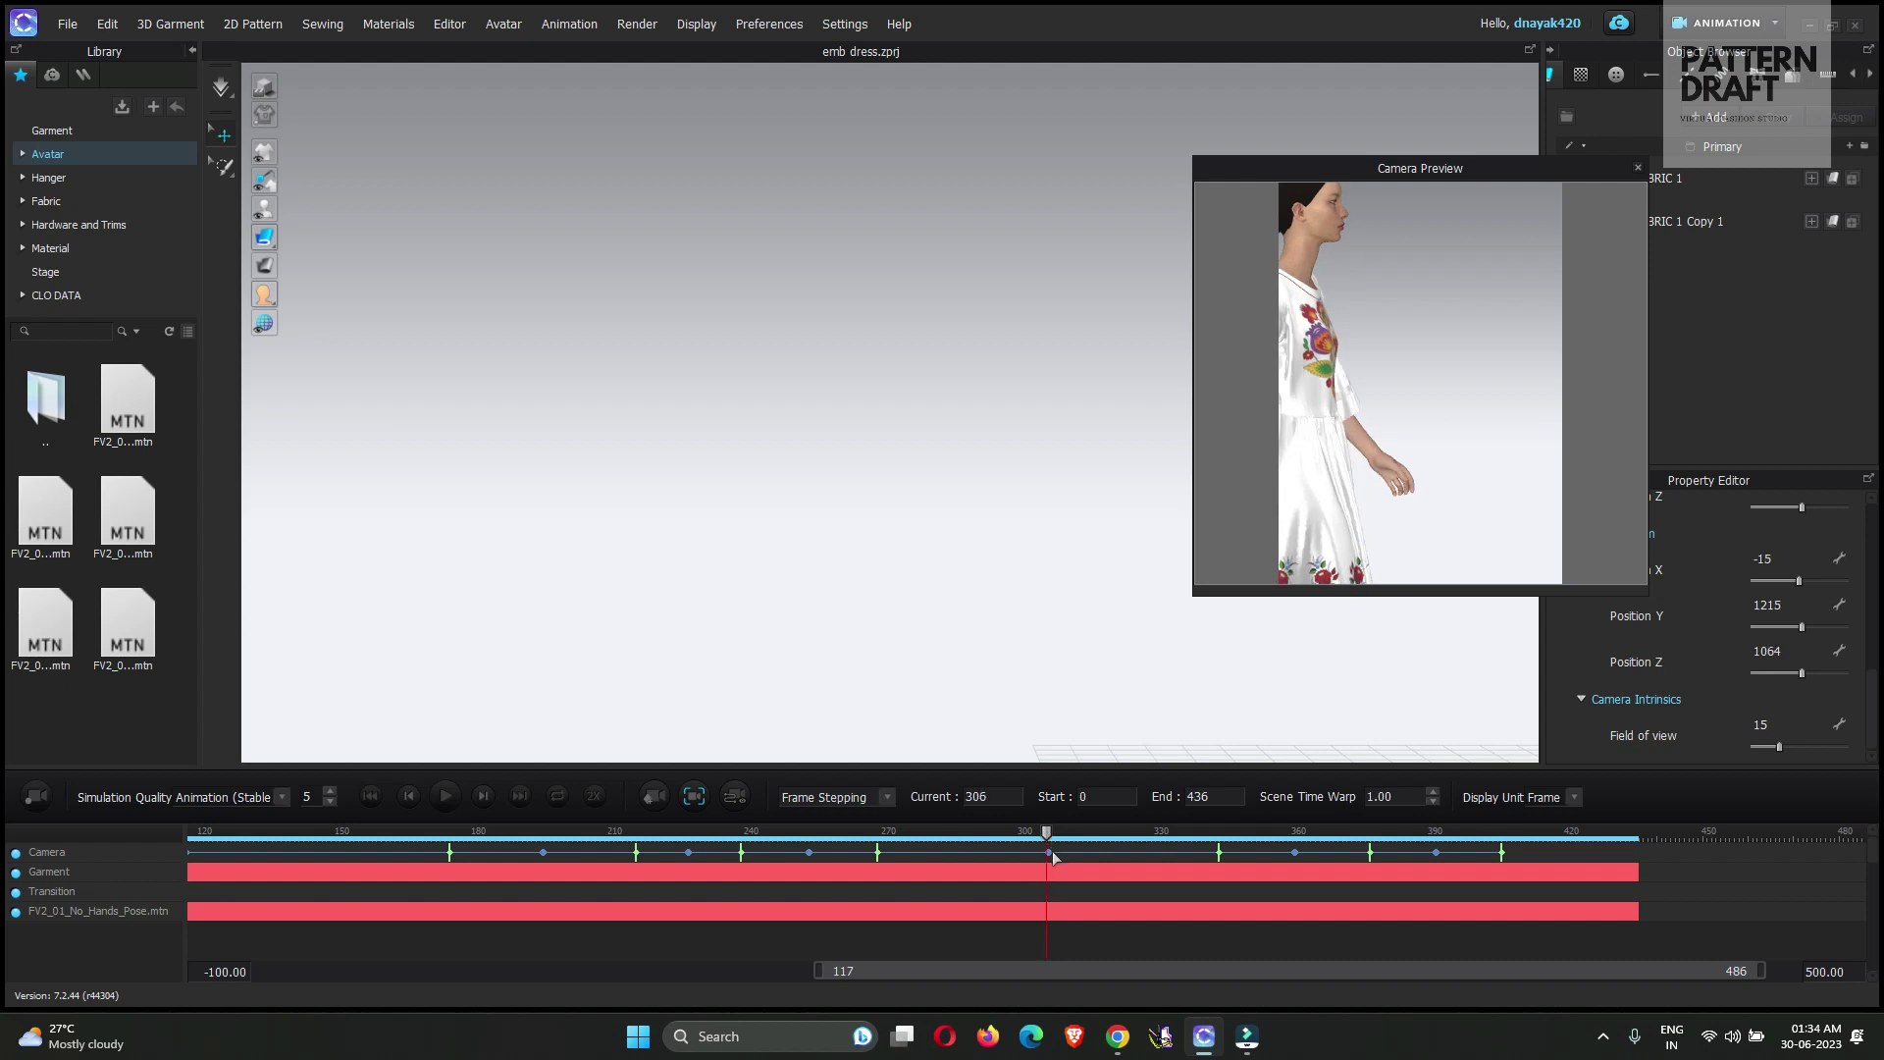
scroll(949, 734, "down", 10)
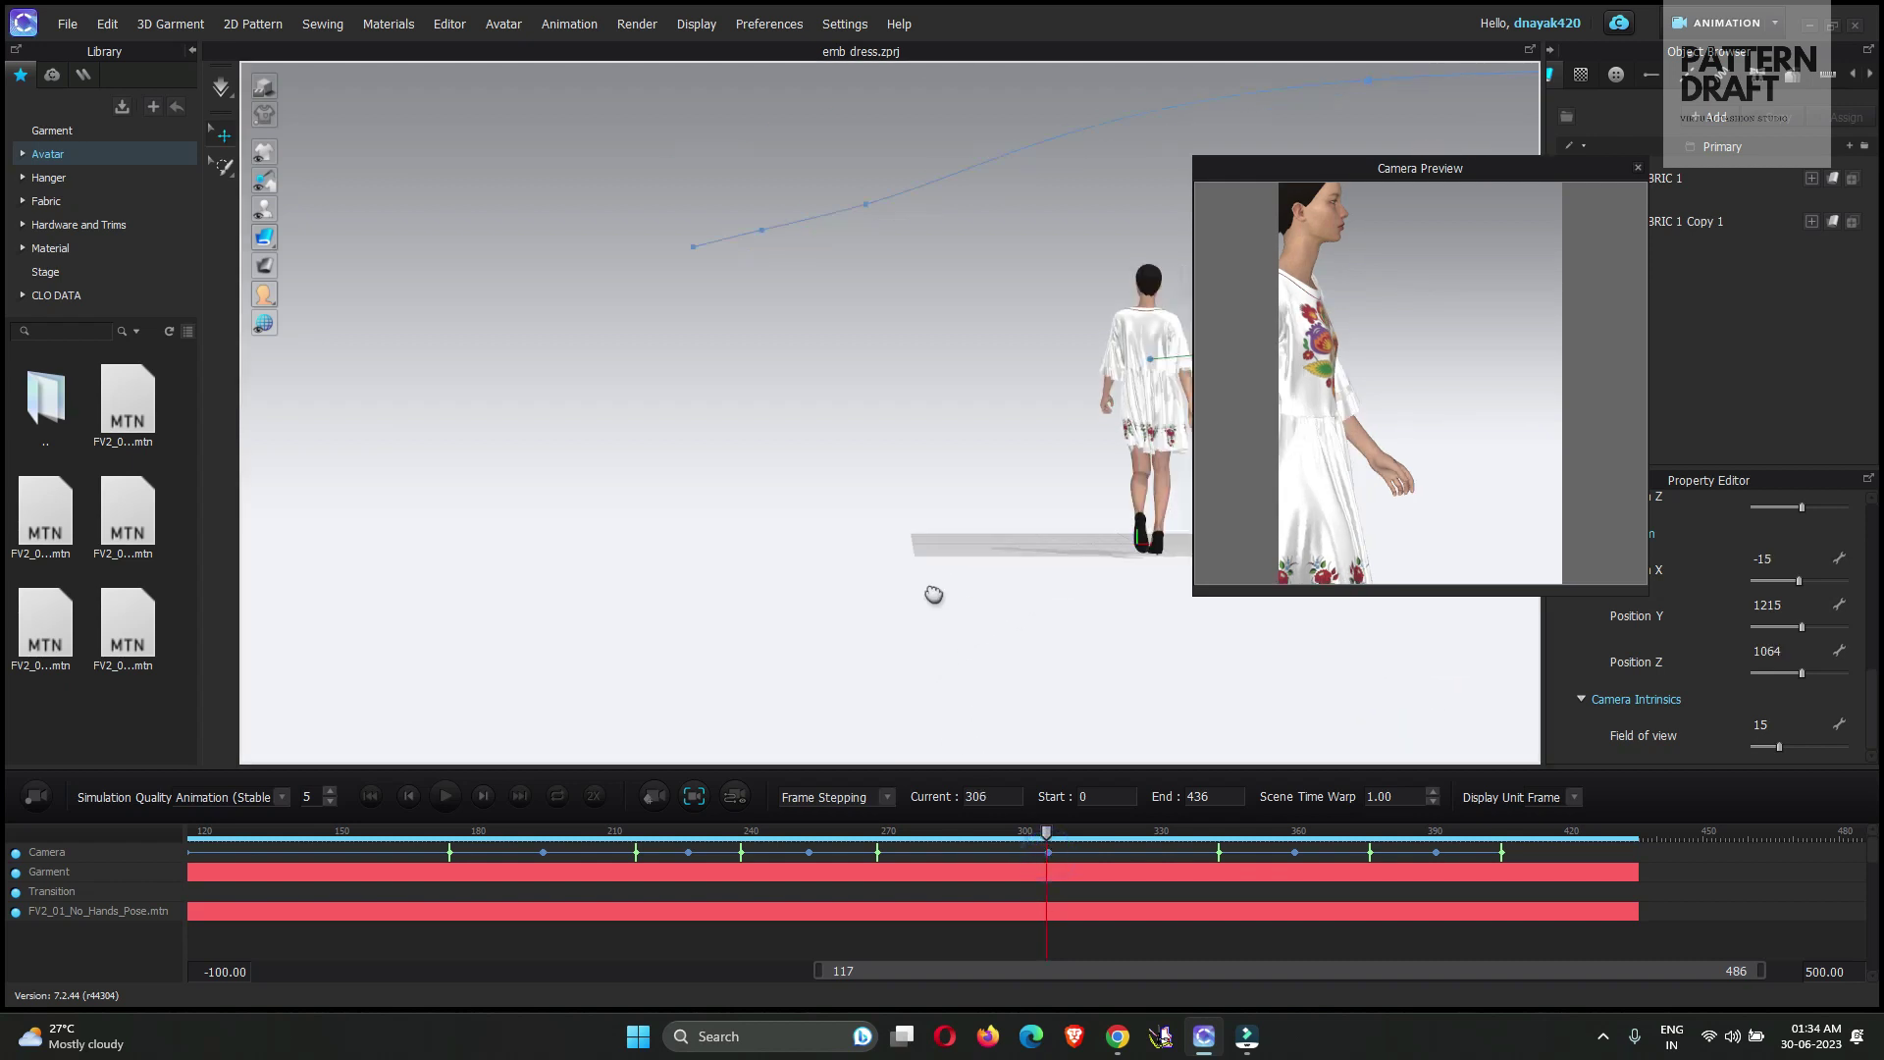
right_click_drag(1019, 523, 825, 574)
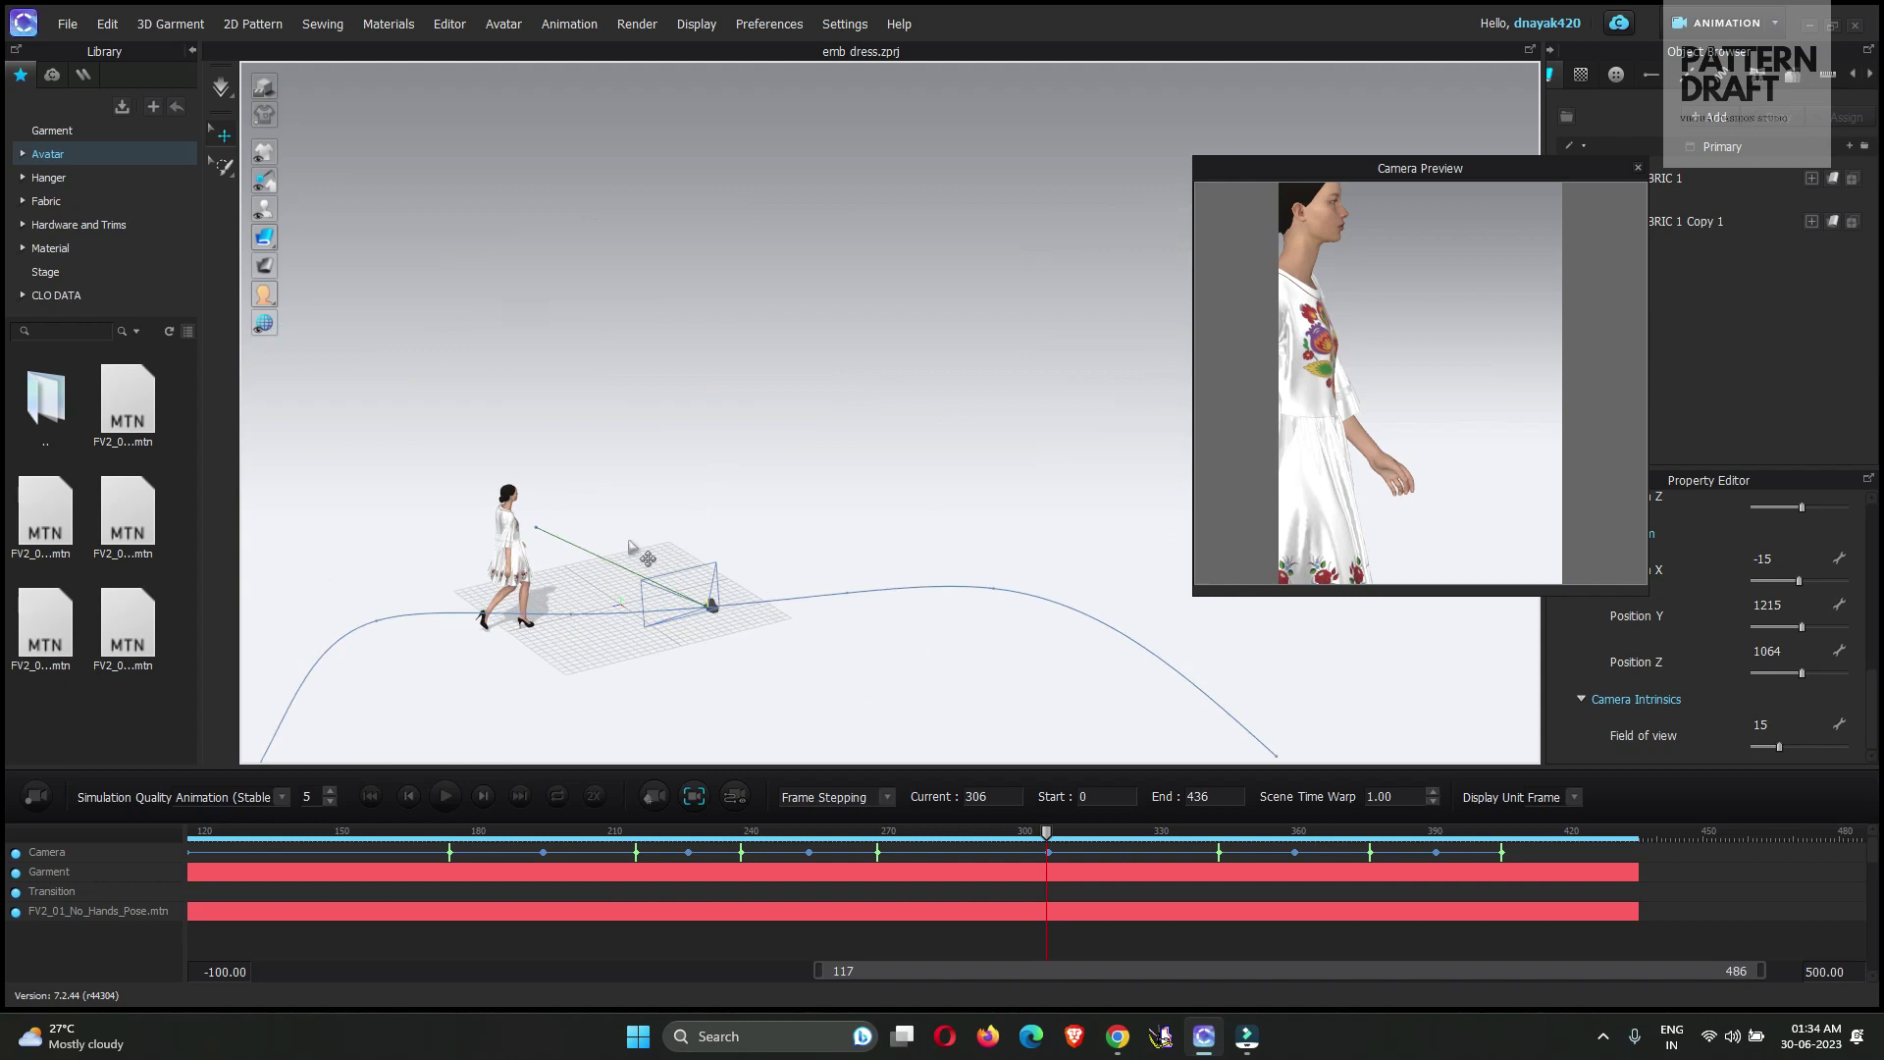
scroll(618, 554, "up", 3)
middle_click_drag(560, 555, 825, 458)
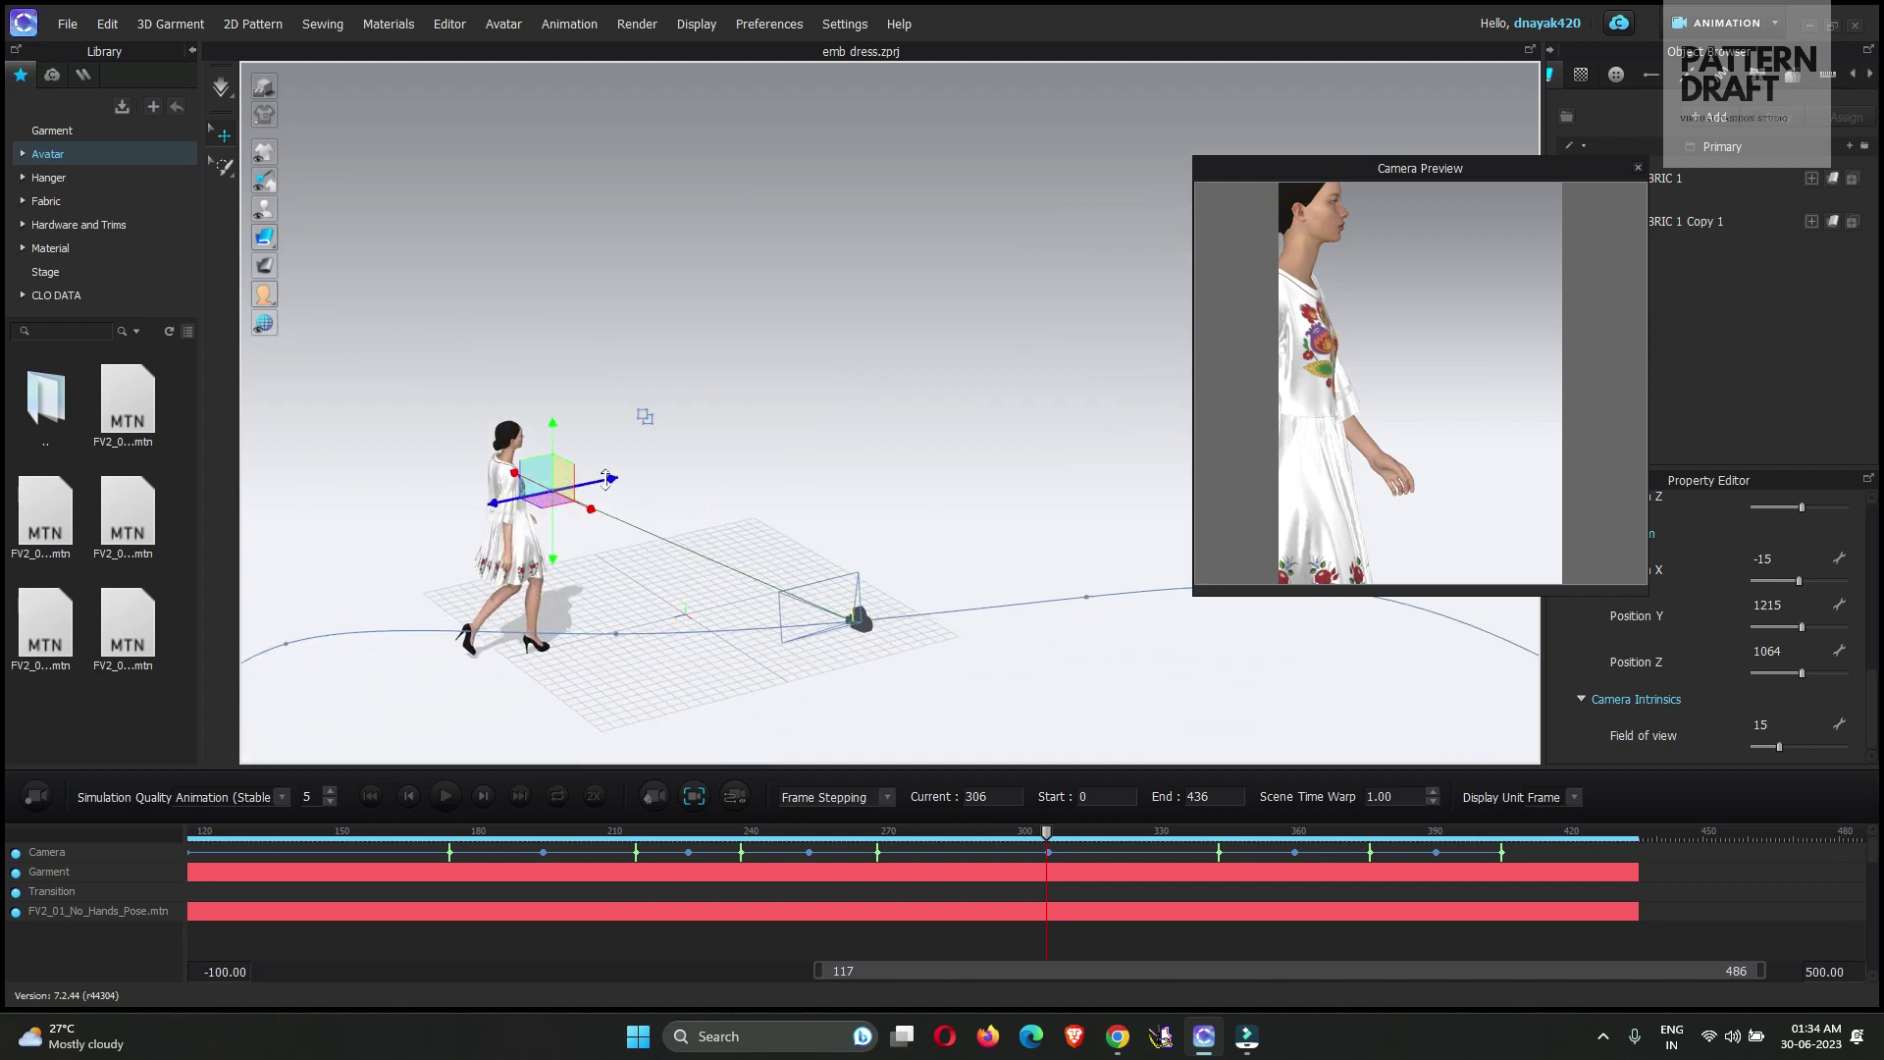
mouse_move(606, 478)
left_mouse_down()
mouse_move(577, 478)
mouse_move(519, 417)
mouse_move(578, 469)
left_mouse_up()
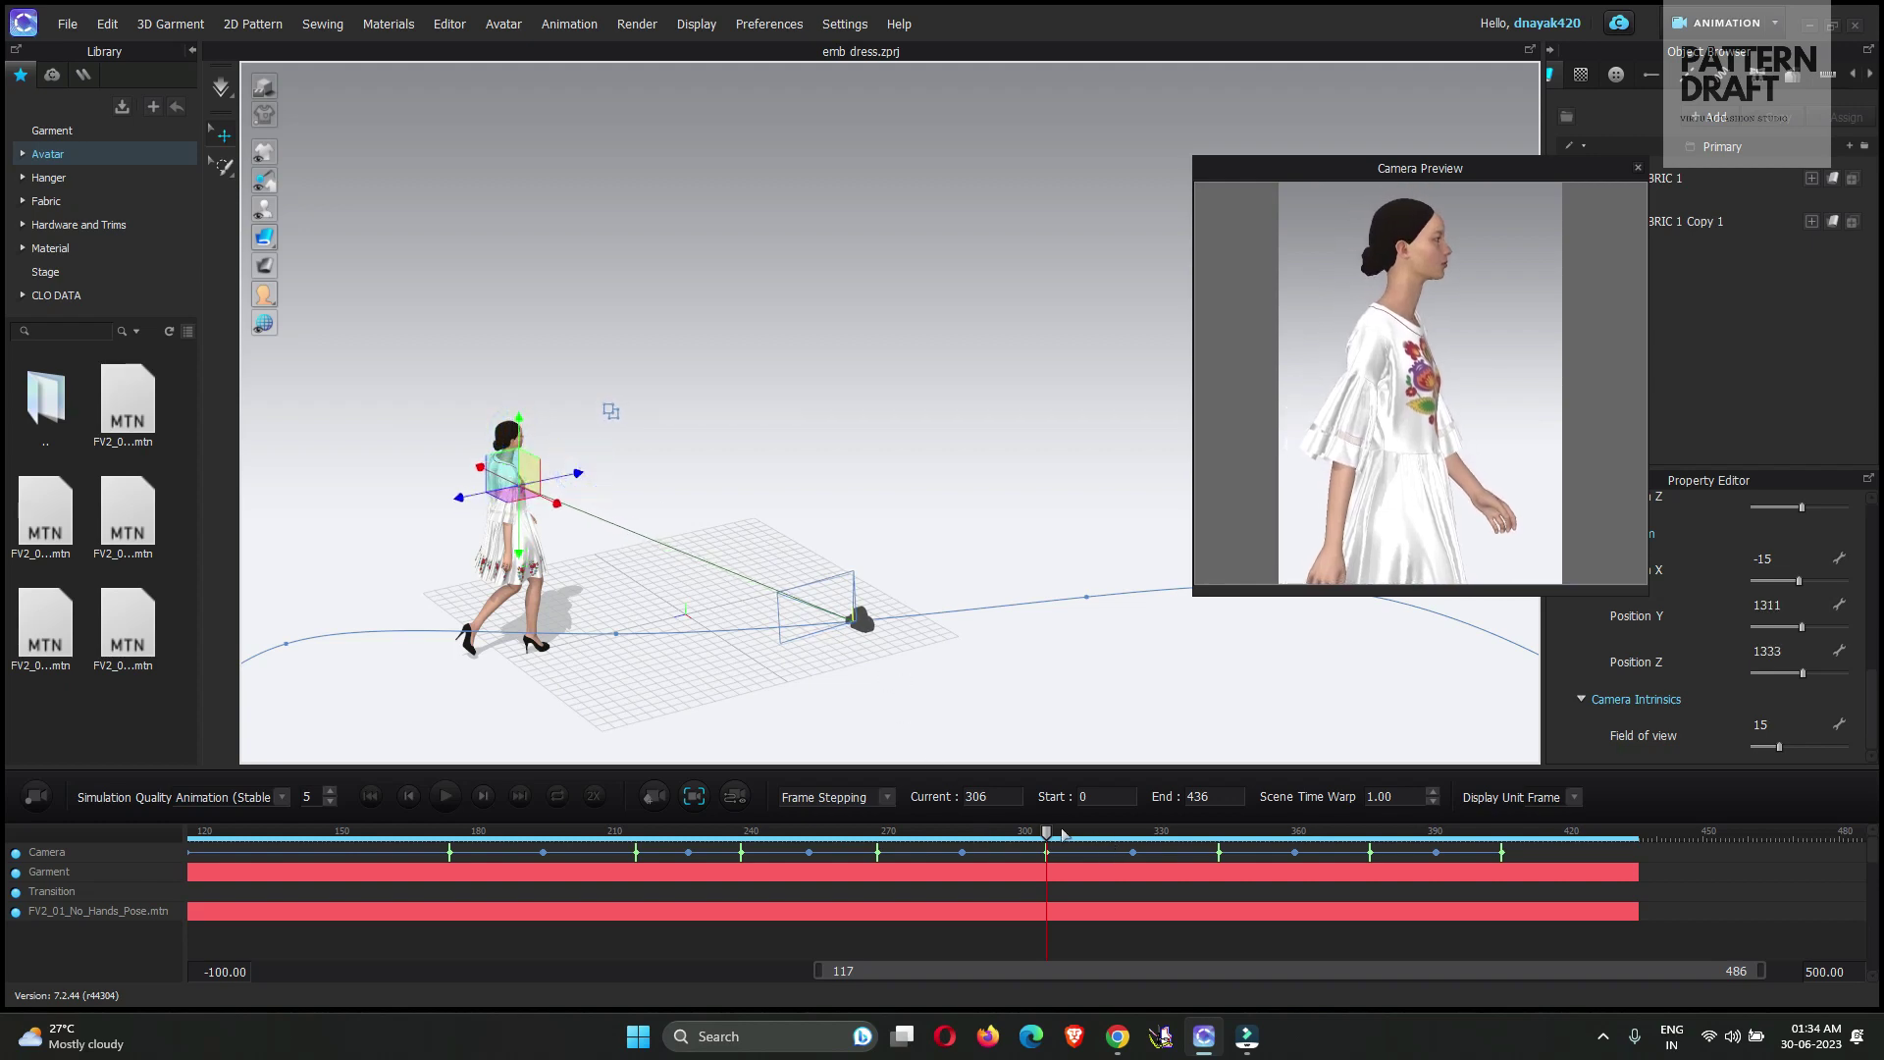
Shift the camera aim at frame 287 to a Y position of about 1363 and Z of about 2051, onto the avatar
left_click_drag(1048, 842, 962, 832)
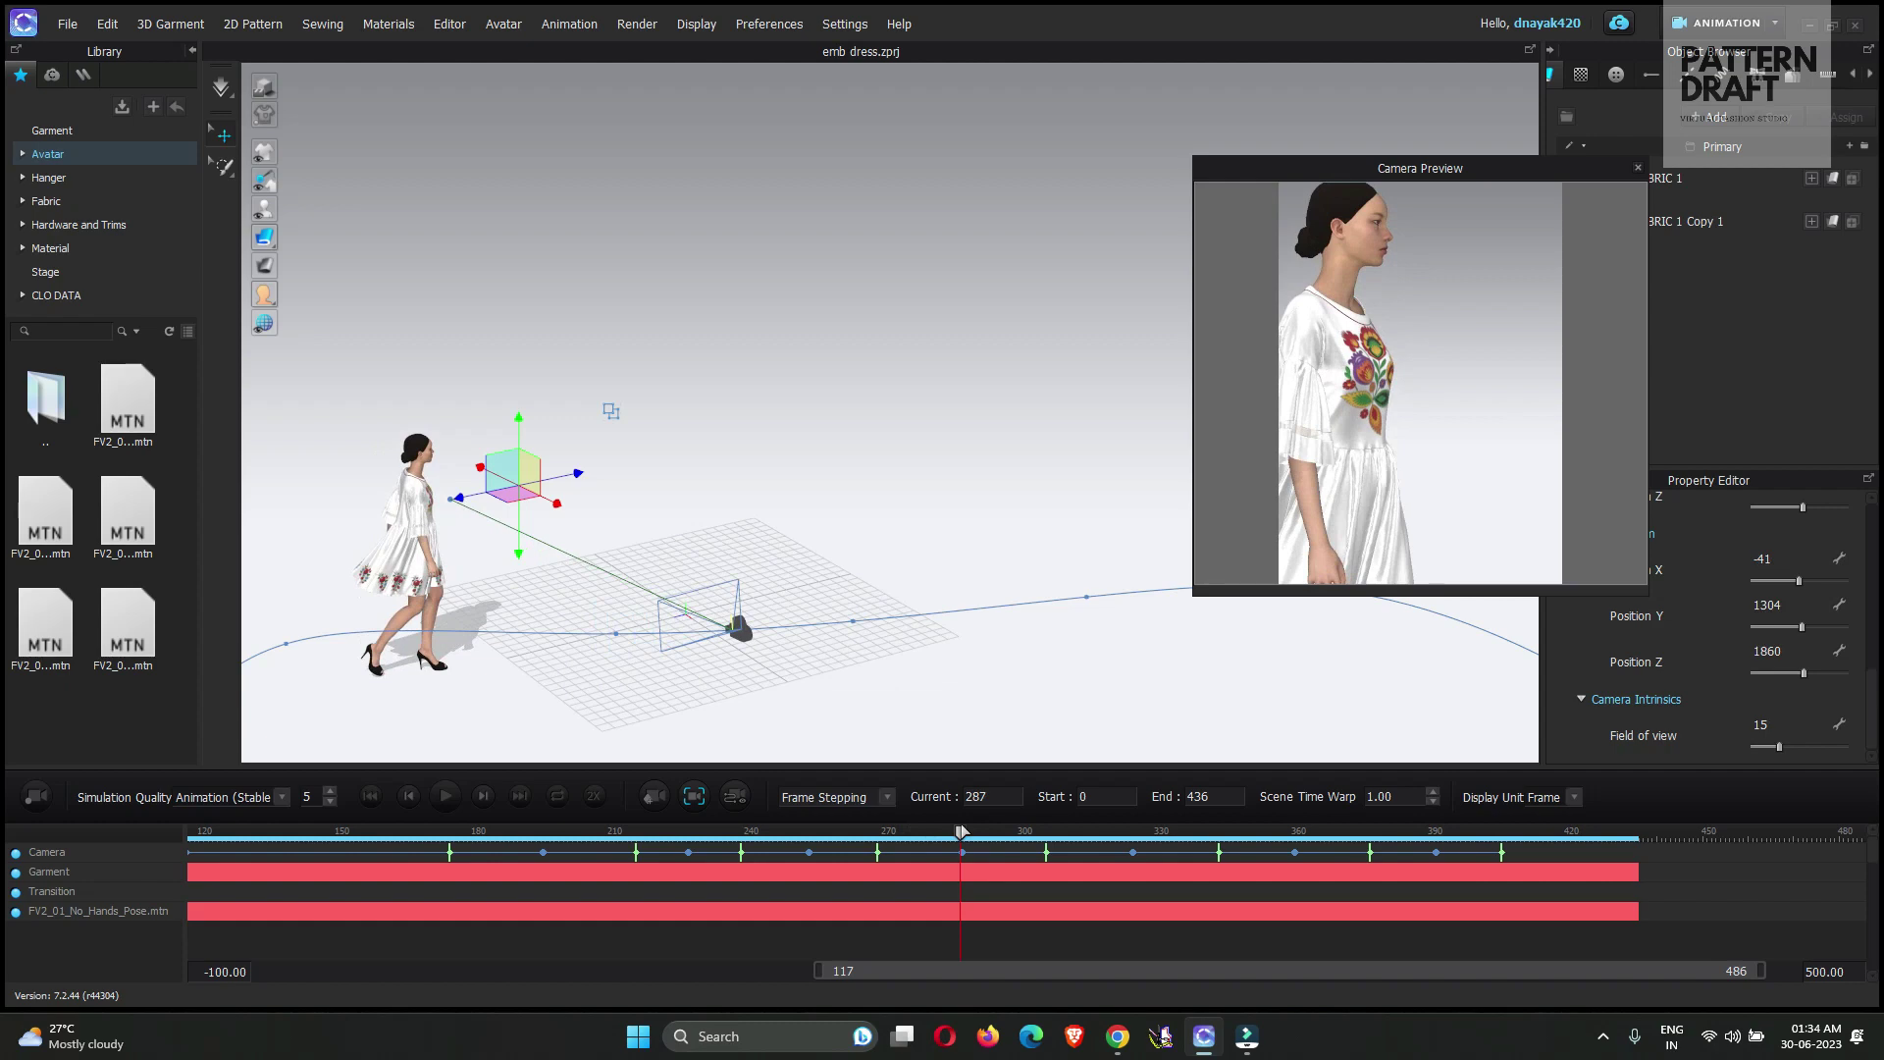
left_click(467, 386)
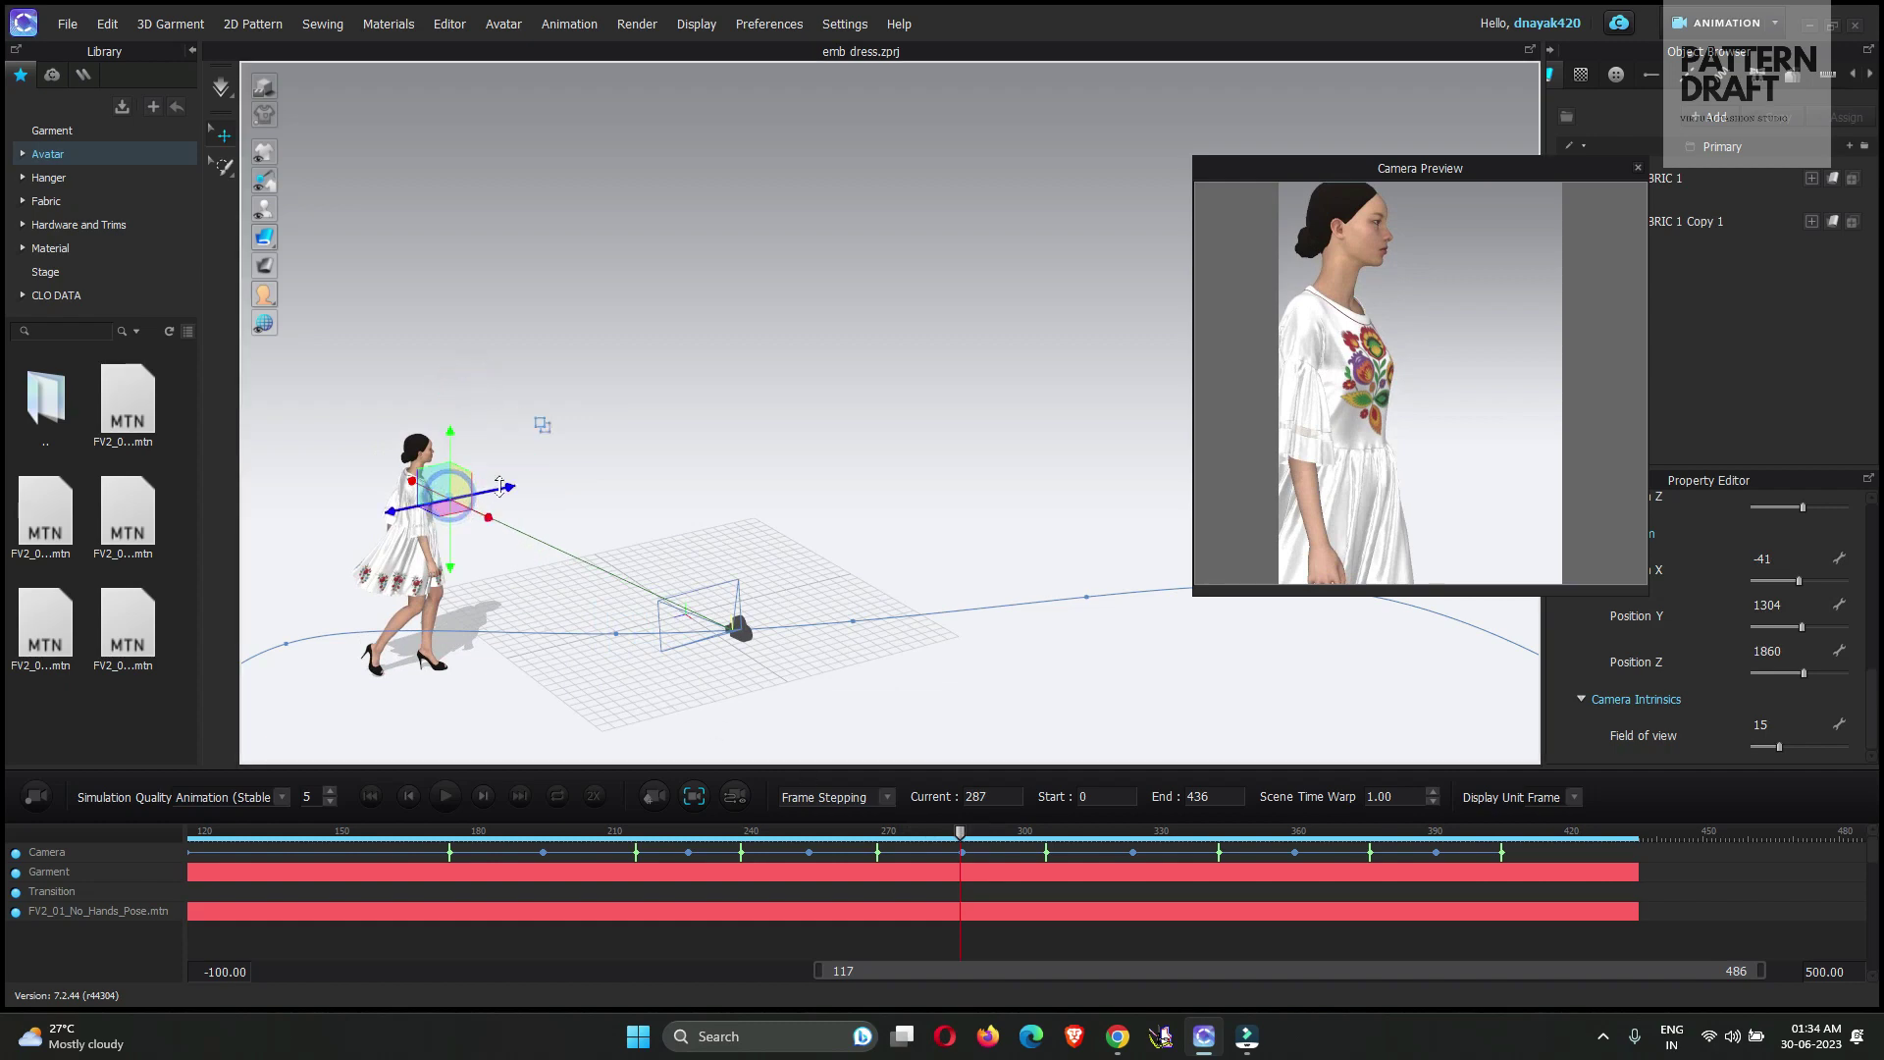
left_click_drag(501, 486, 424, 442)
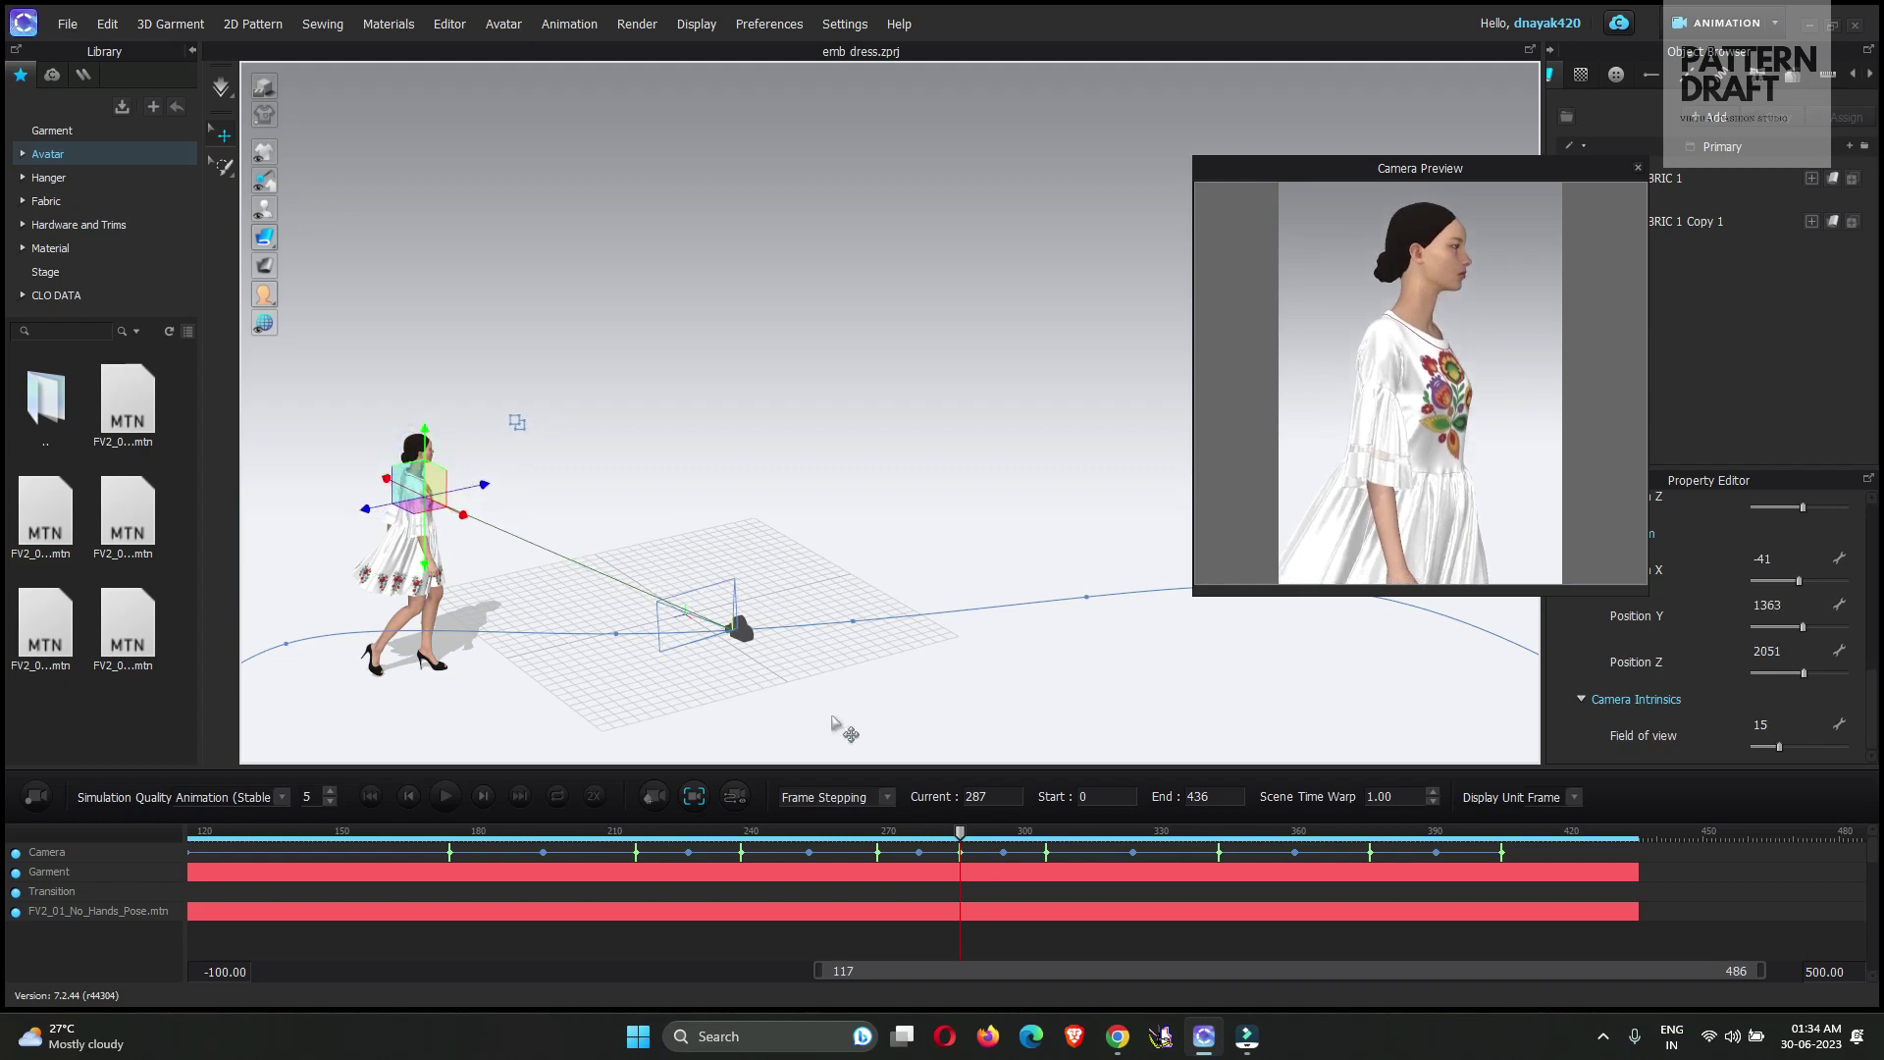
Scrub the timeline to about frame 410 to check the framing, deselect the camera aim and return to frame 0
left_click_drag(960, 832, 1524, 863)
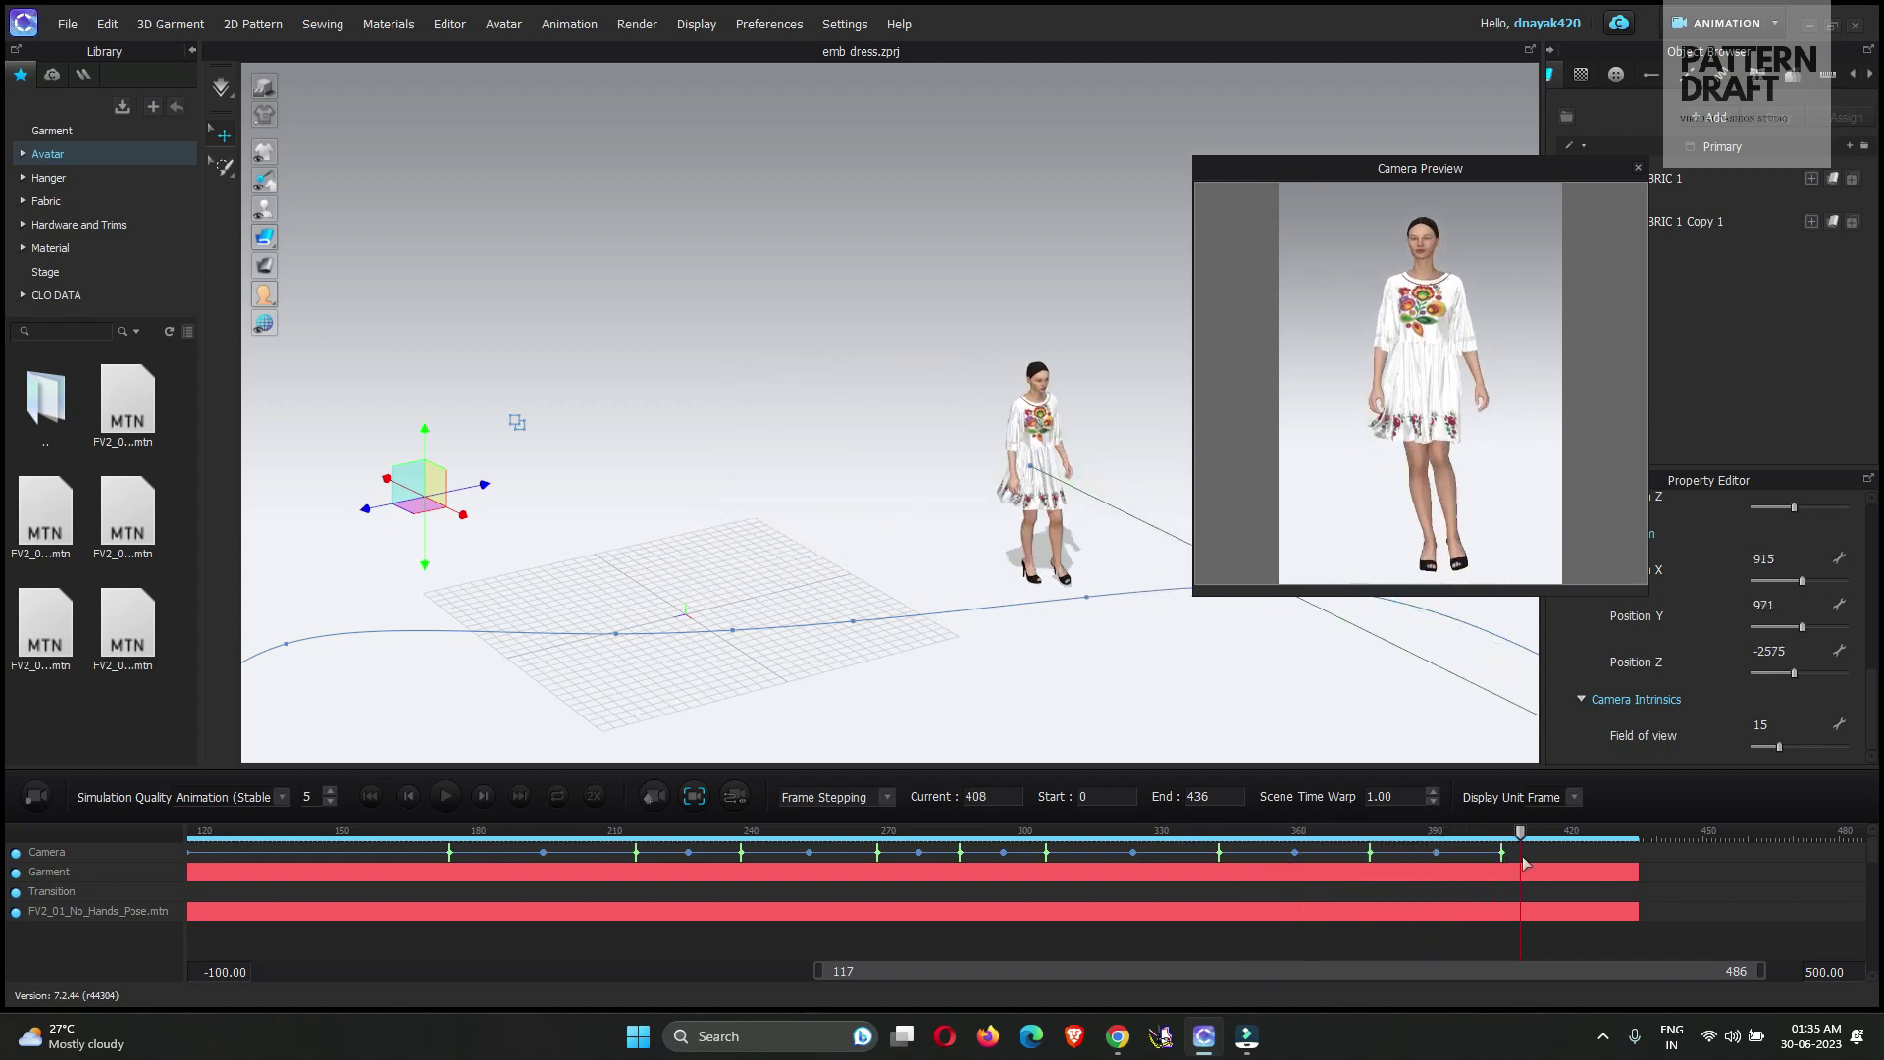
left_click(493, 263)
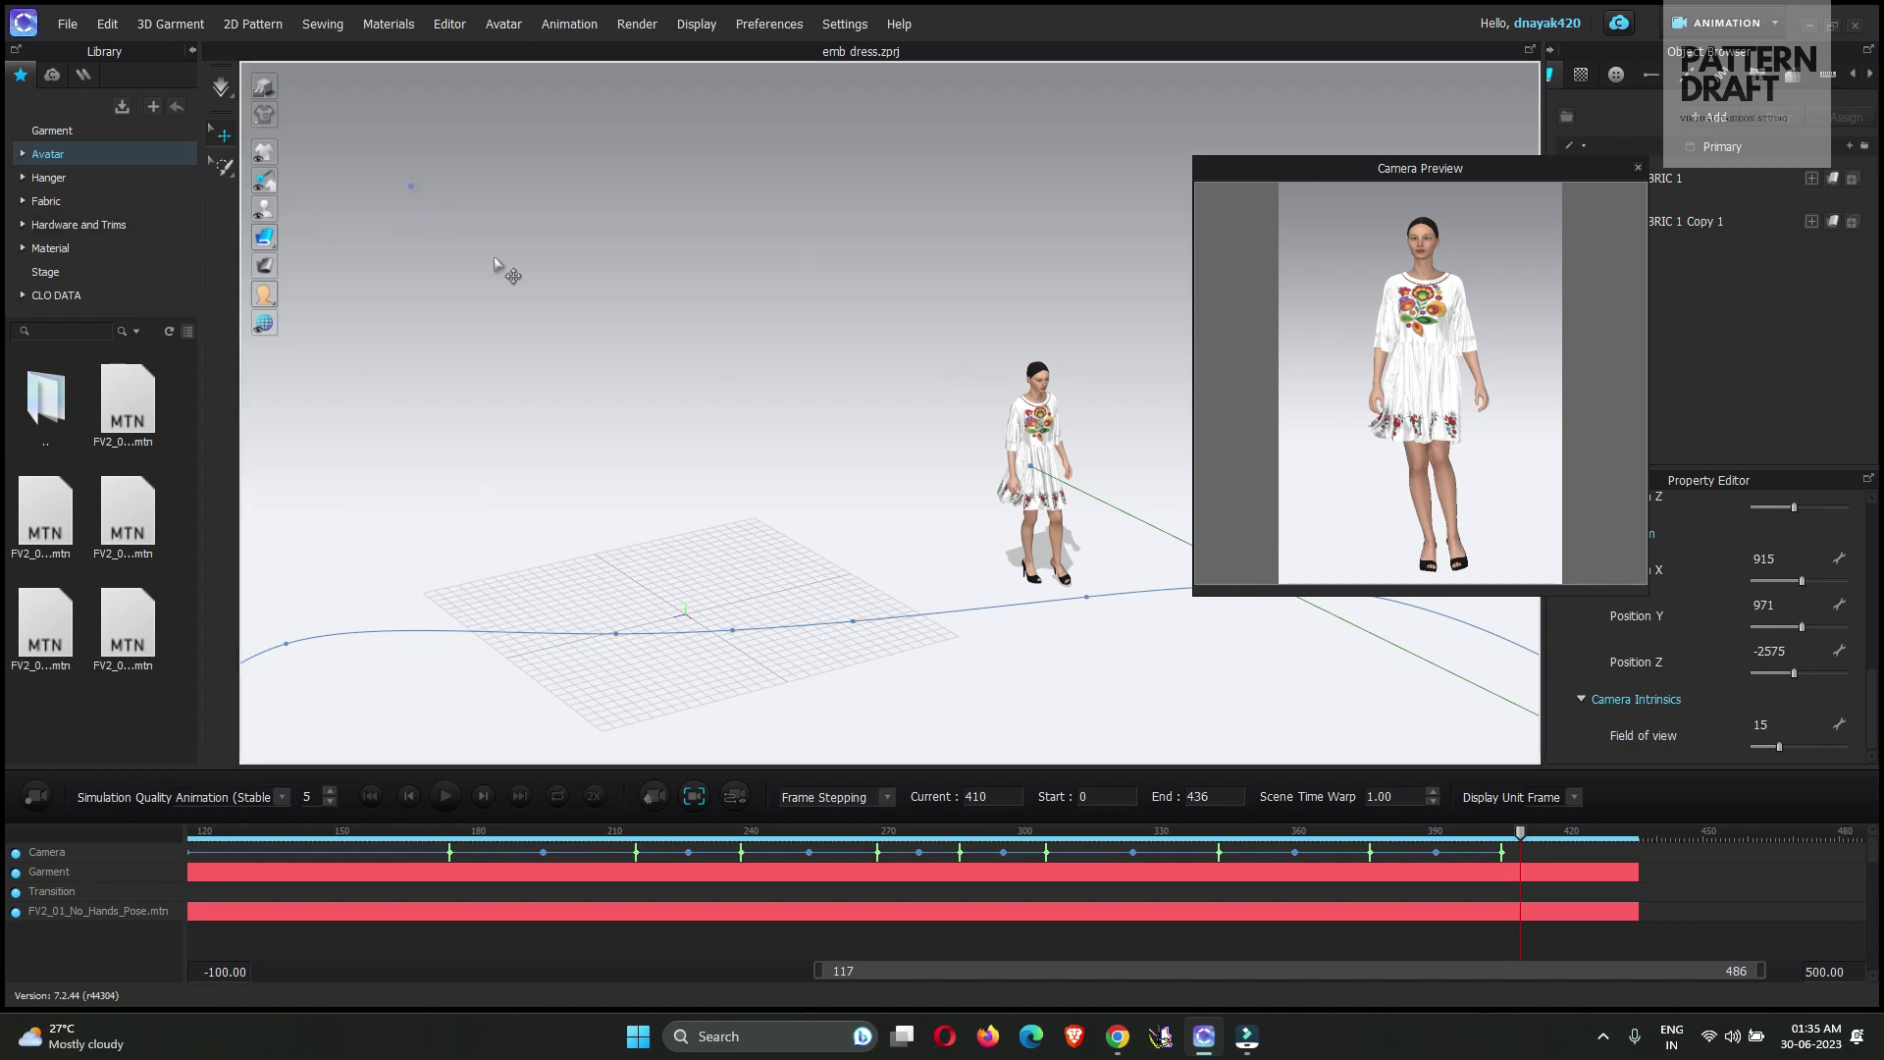
left_click(369, 796)
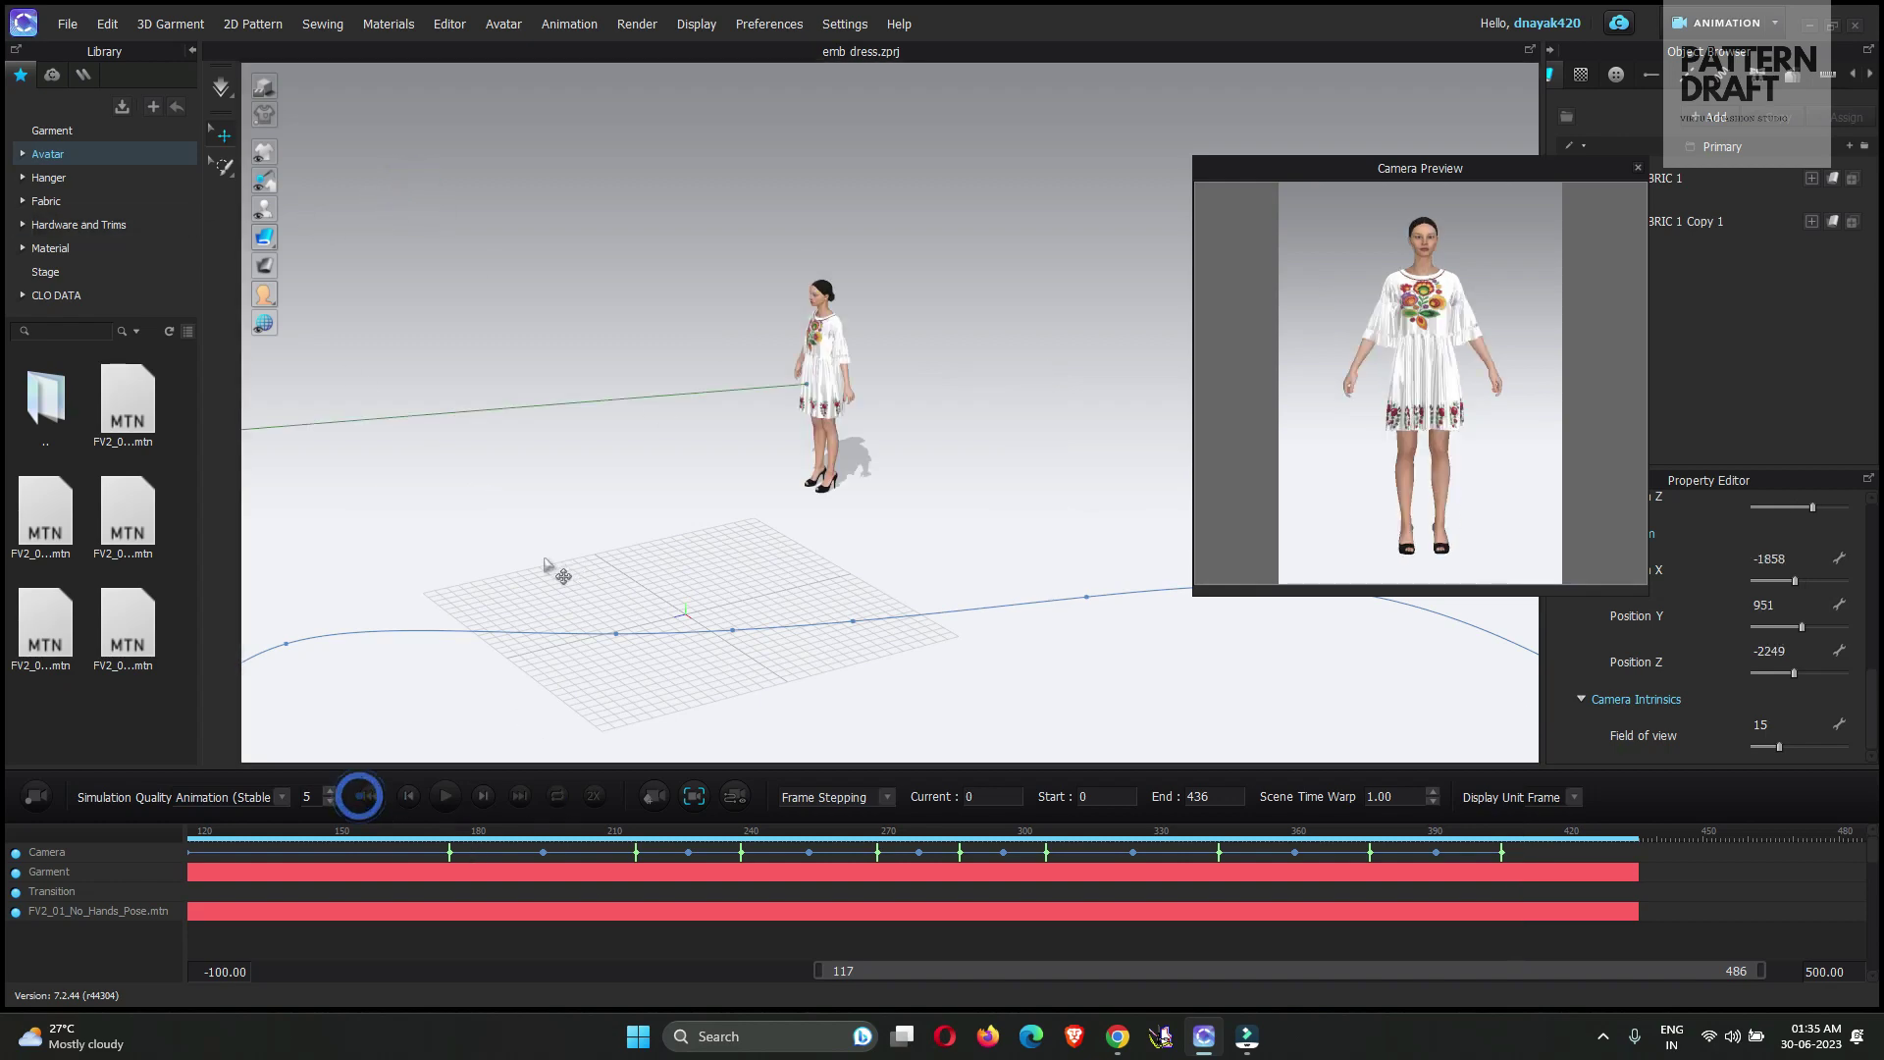
scroll(589, 441, "up", 6)
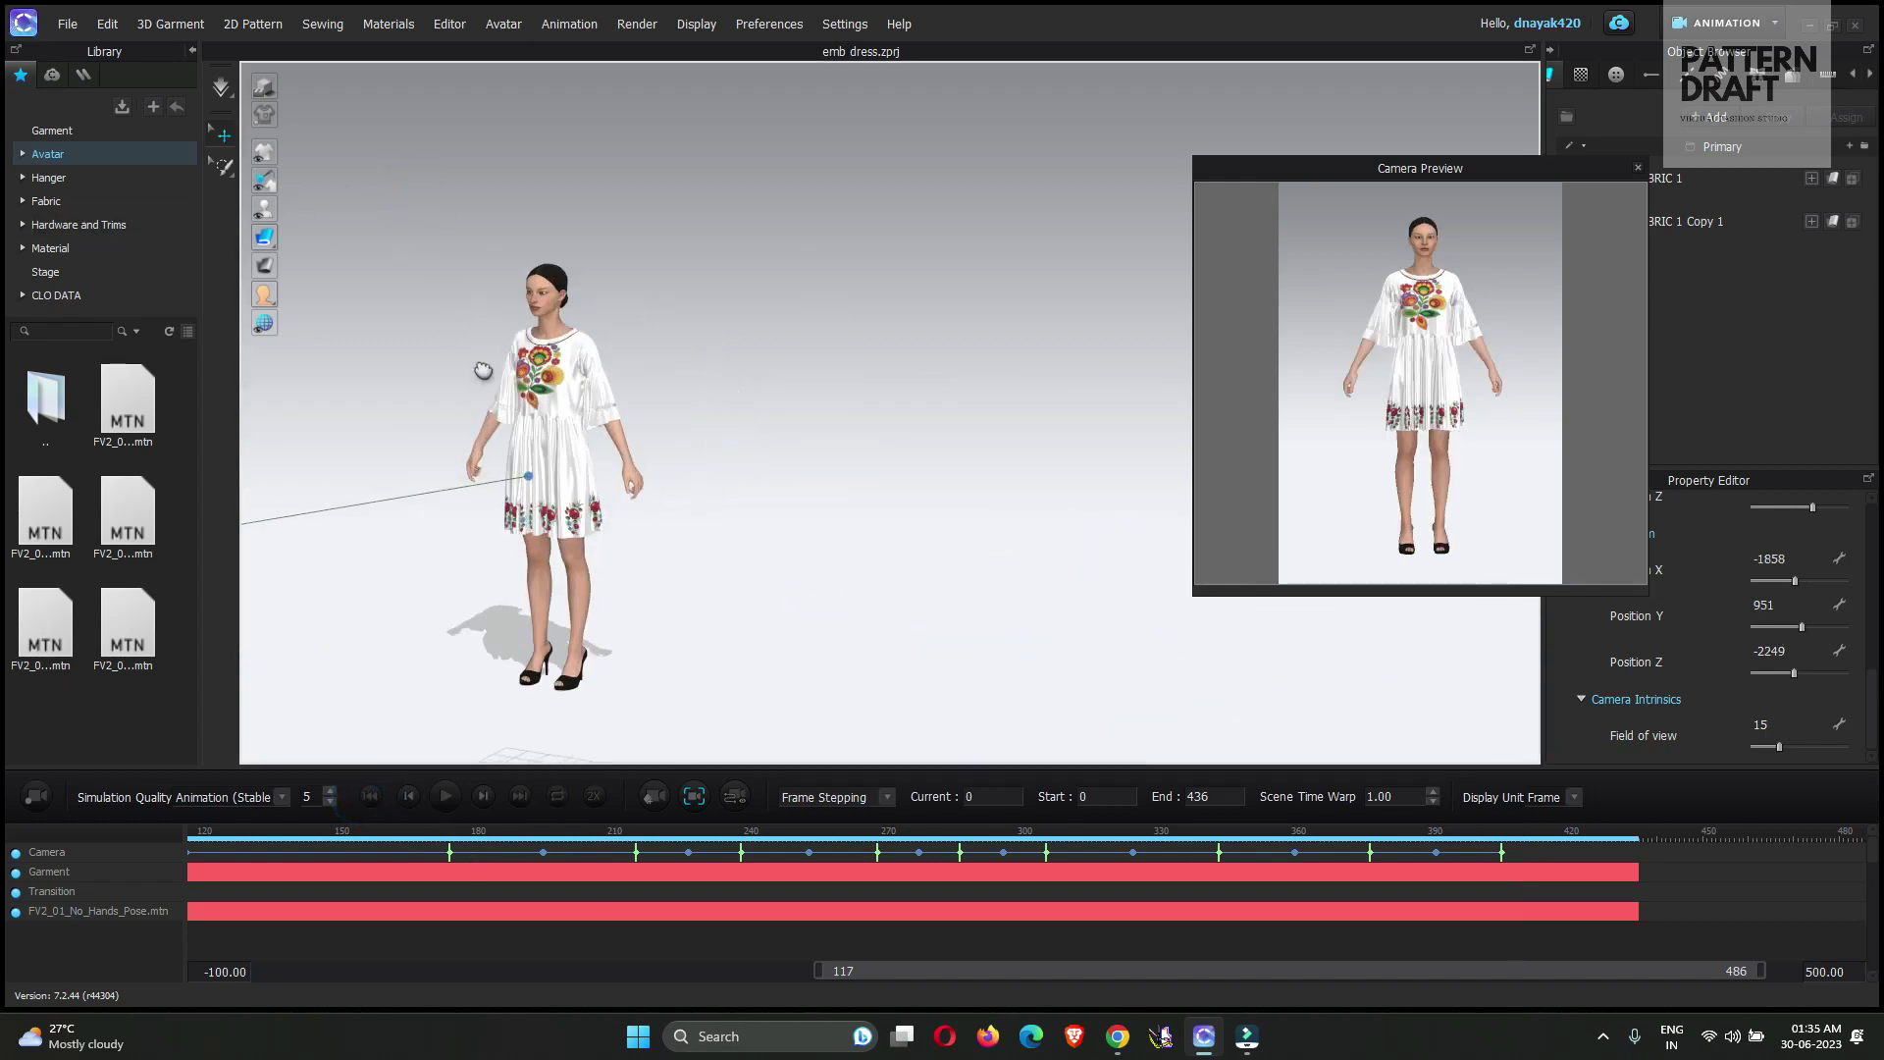
Open the video capture settings for the animation and close the camera preview
left_click(67, 24)
mouse_move(140, 290)
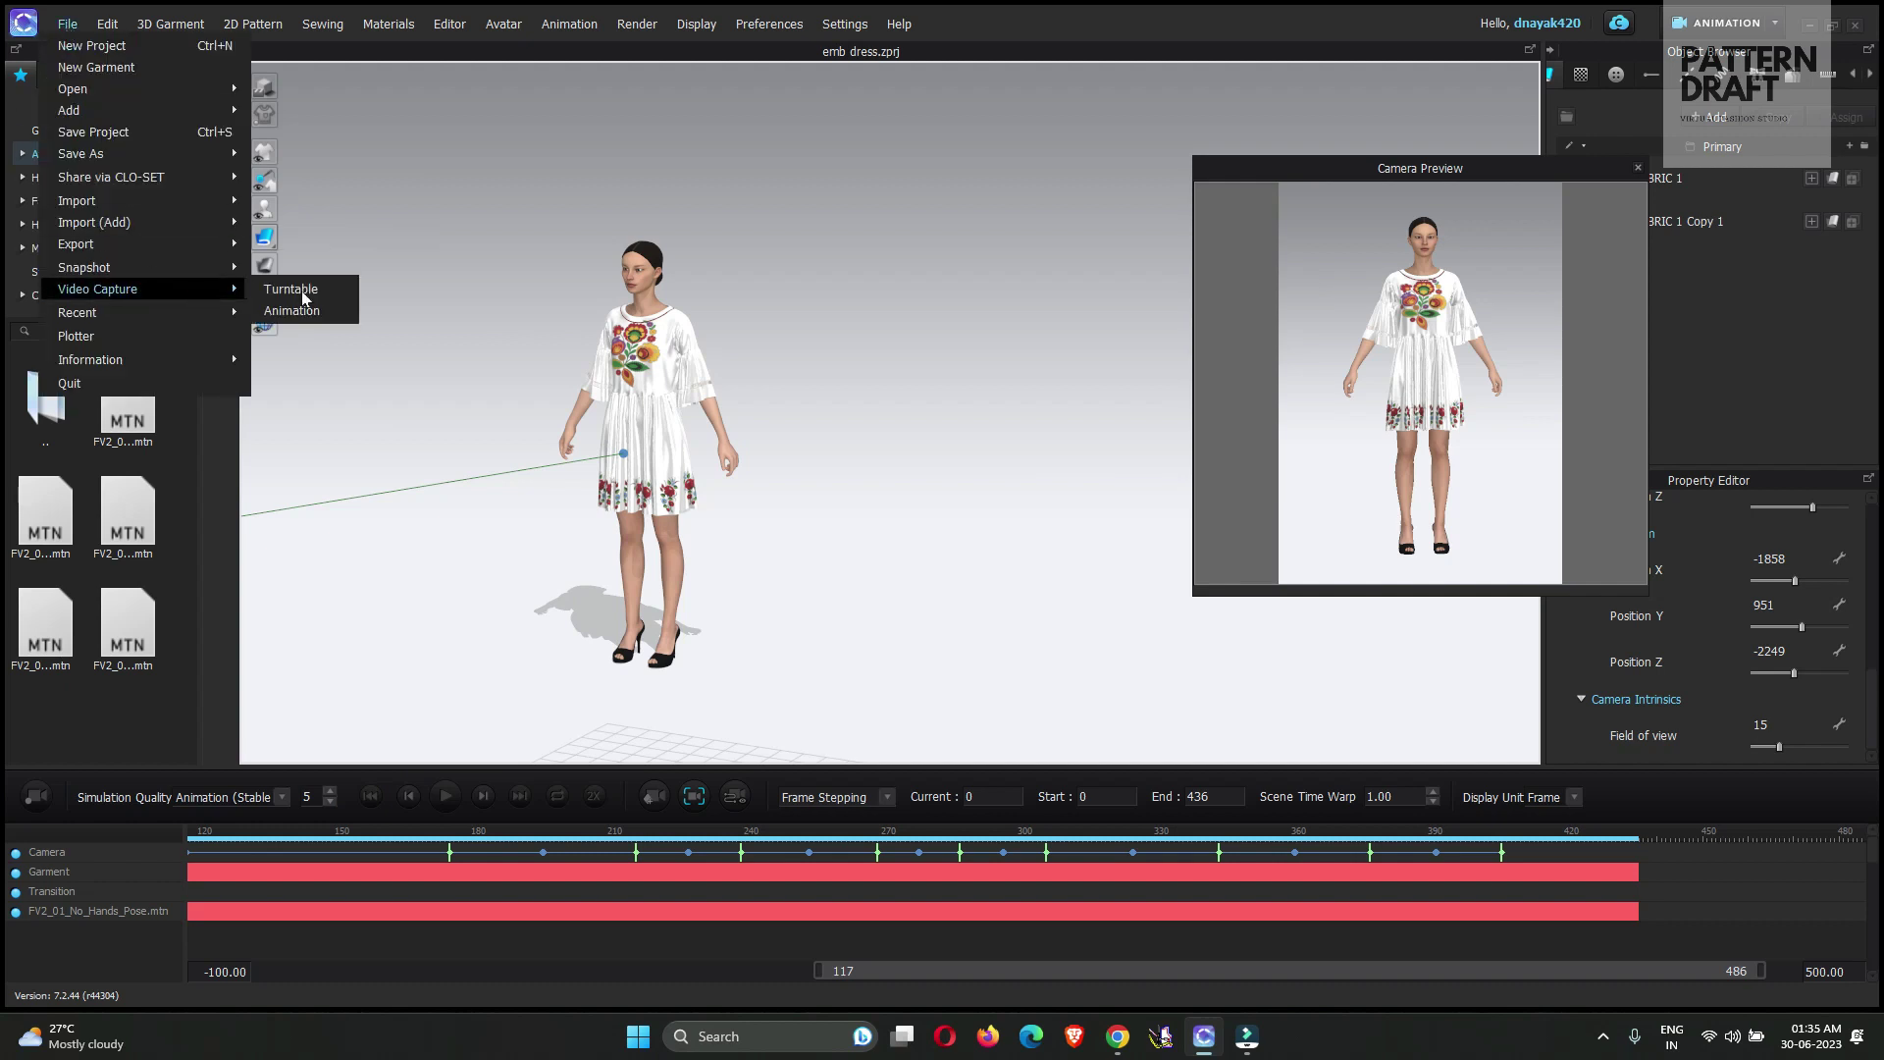
left_click(314, 310)
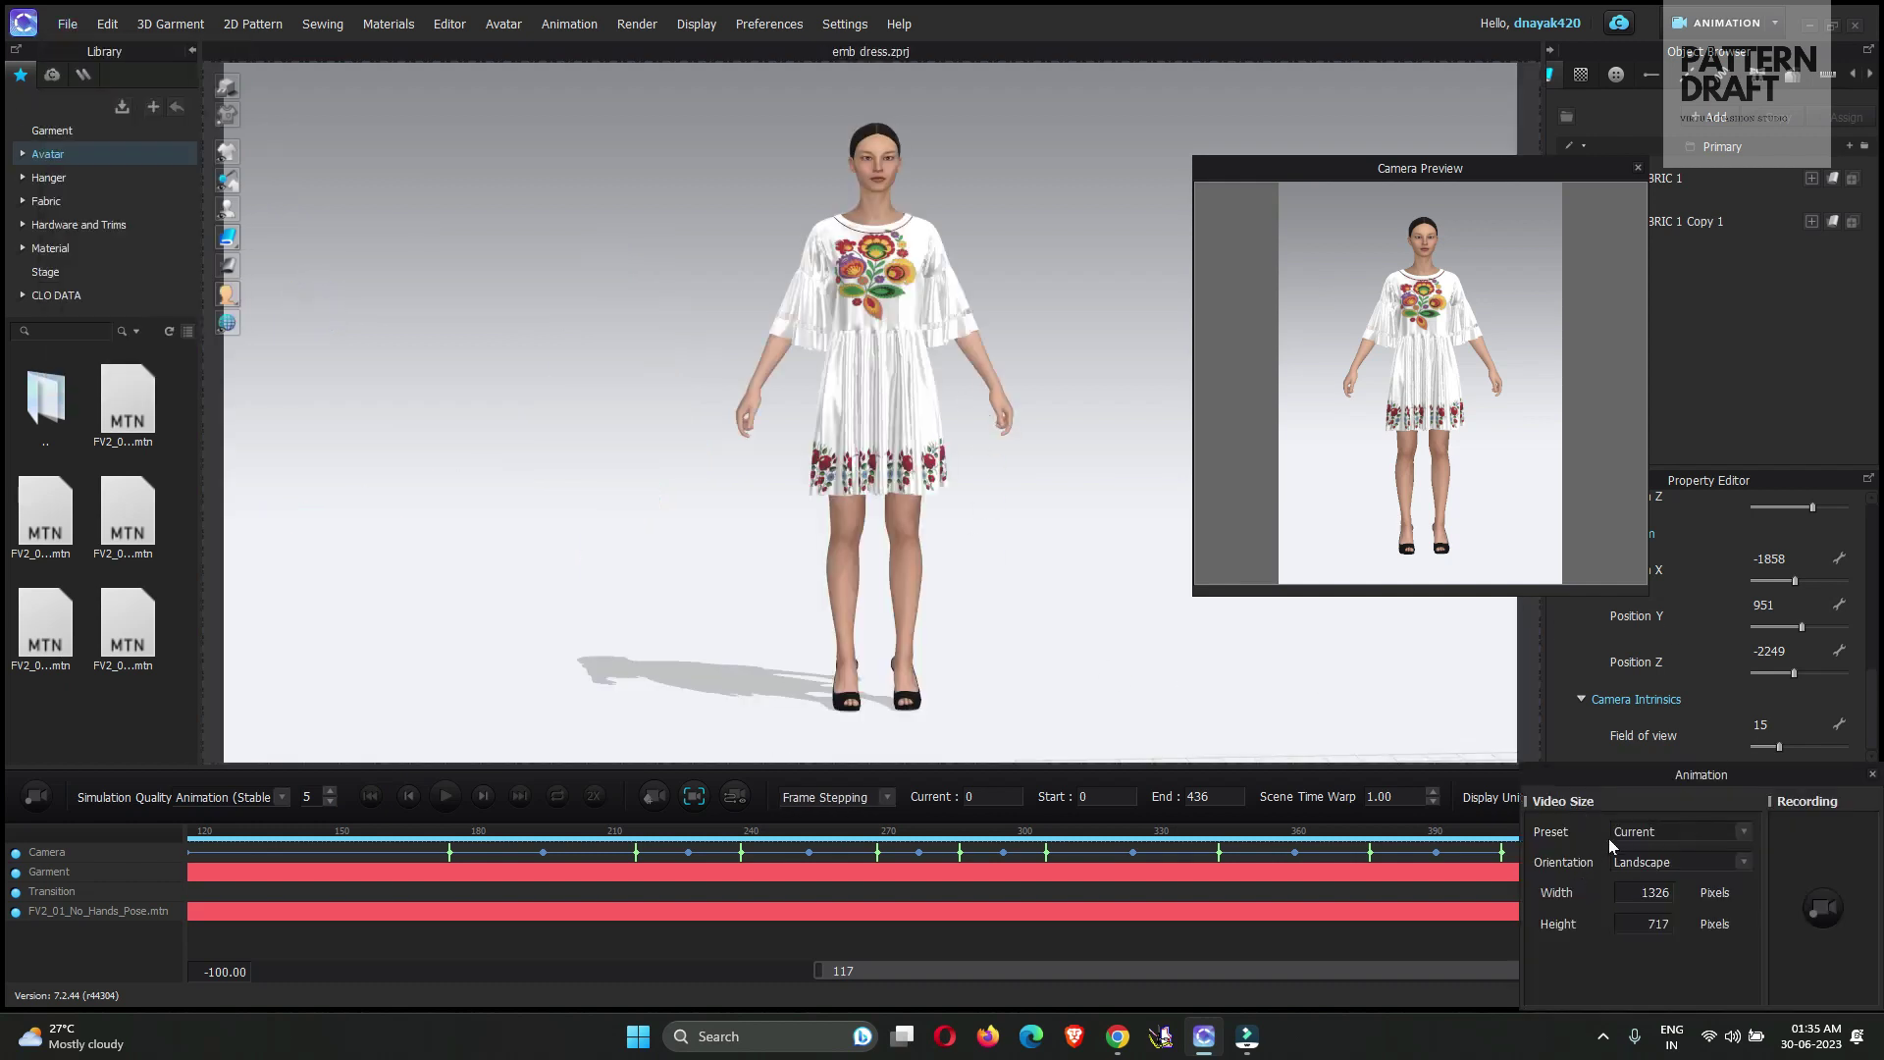
left_click_drag(1456, 171, 1444, 184)
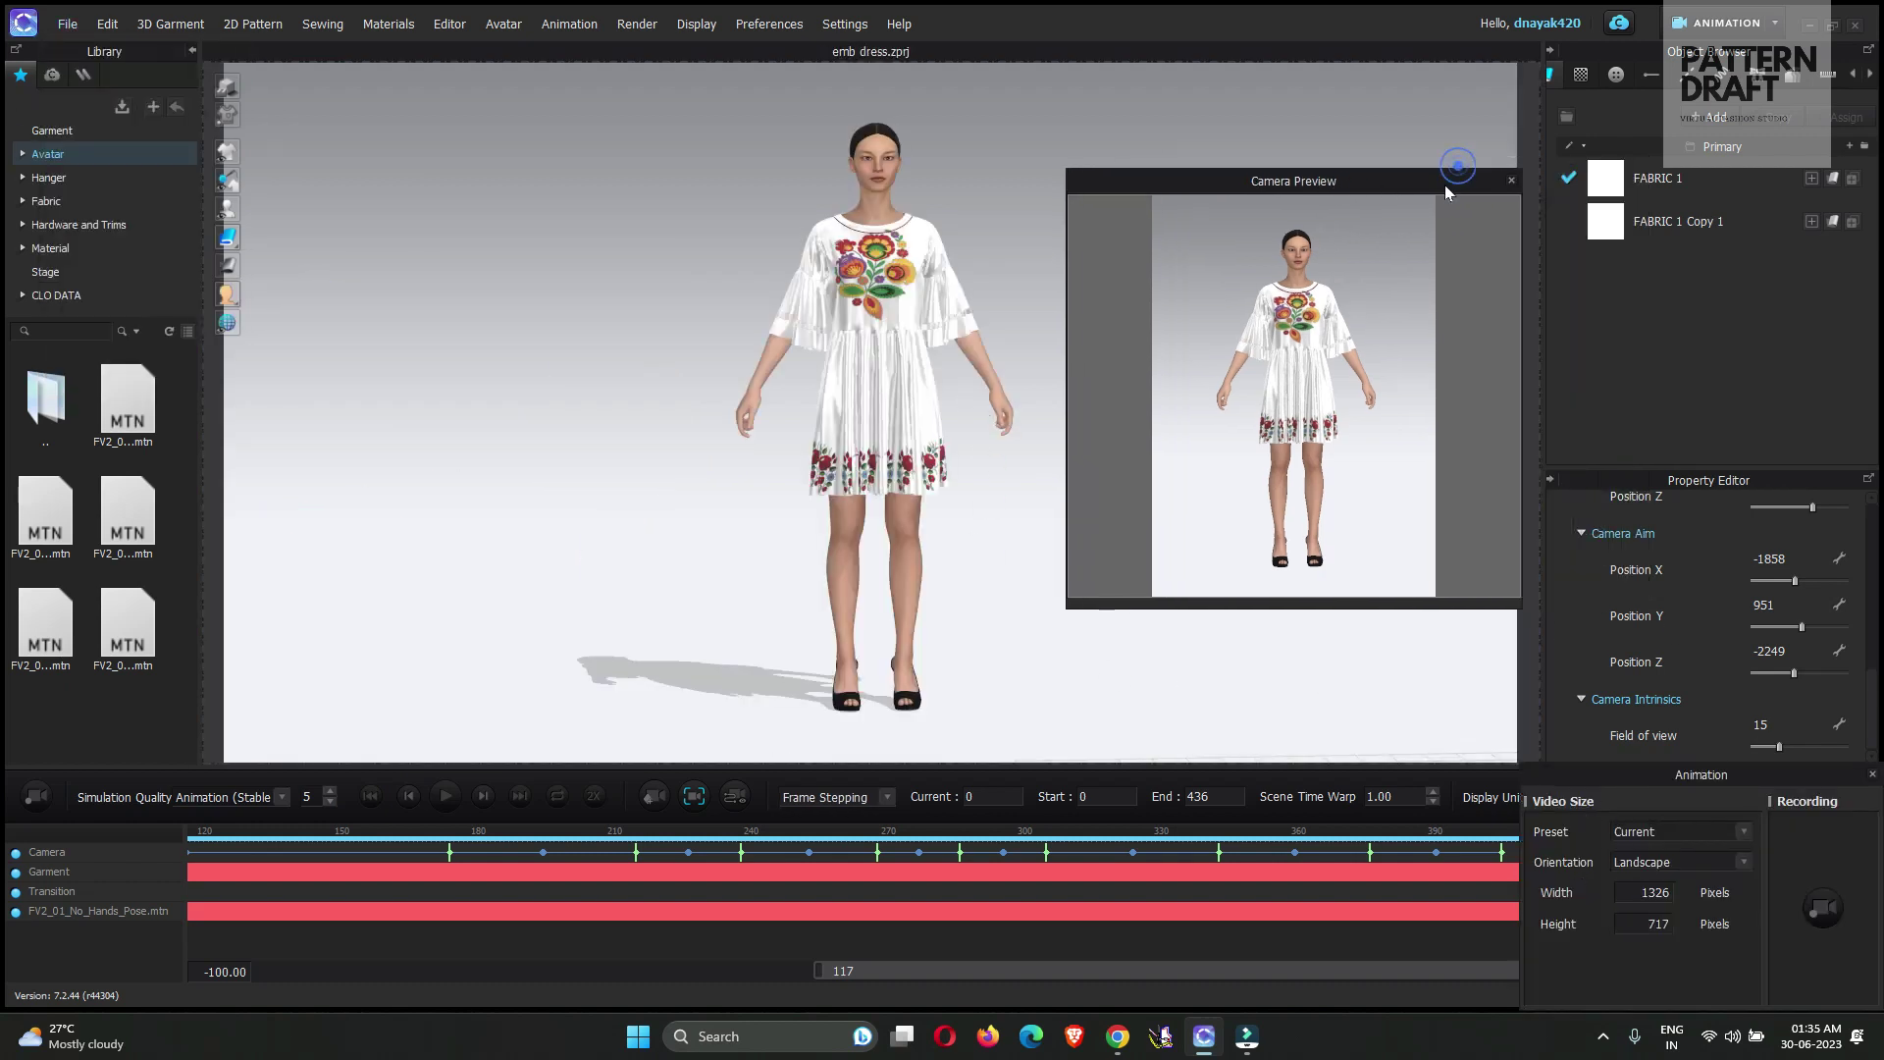
left_click(1511, 181)
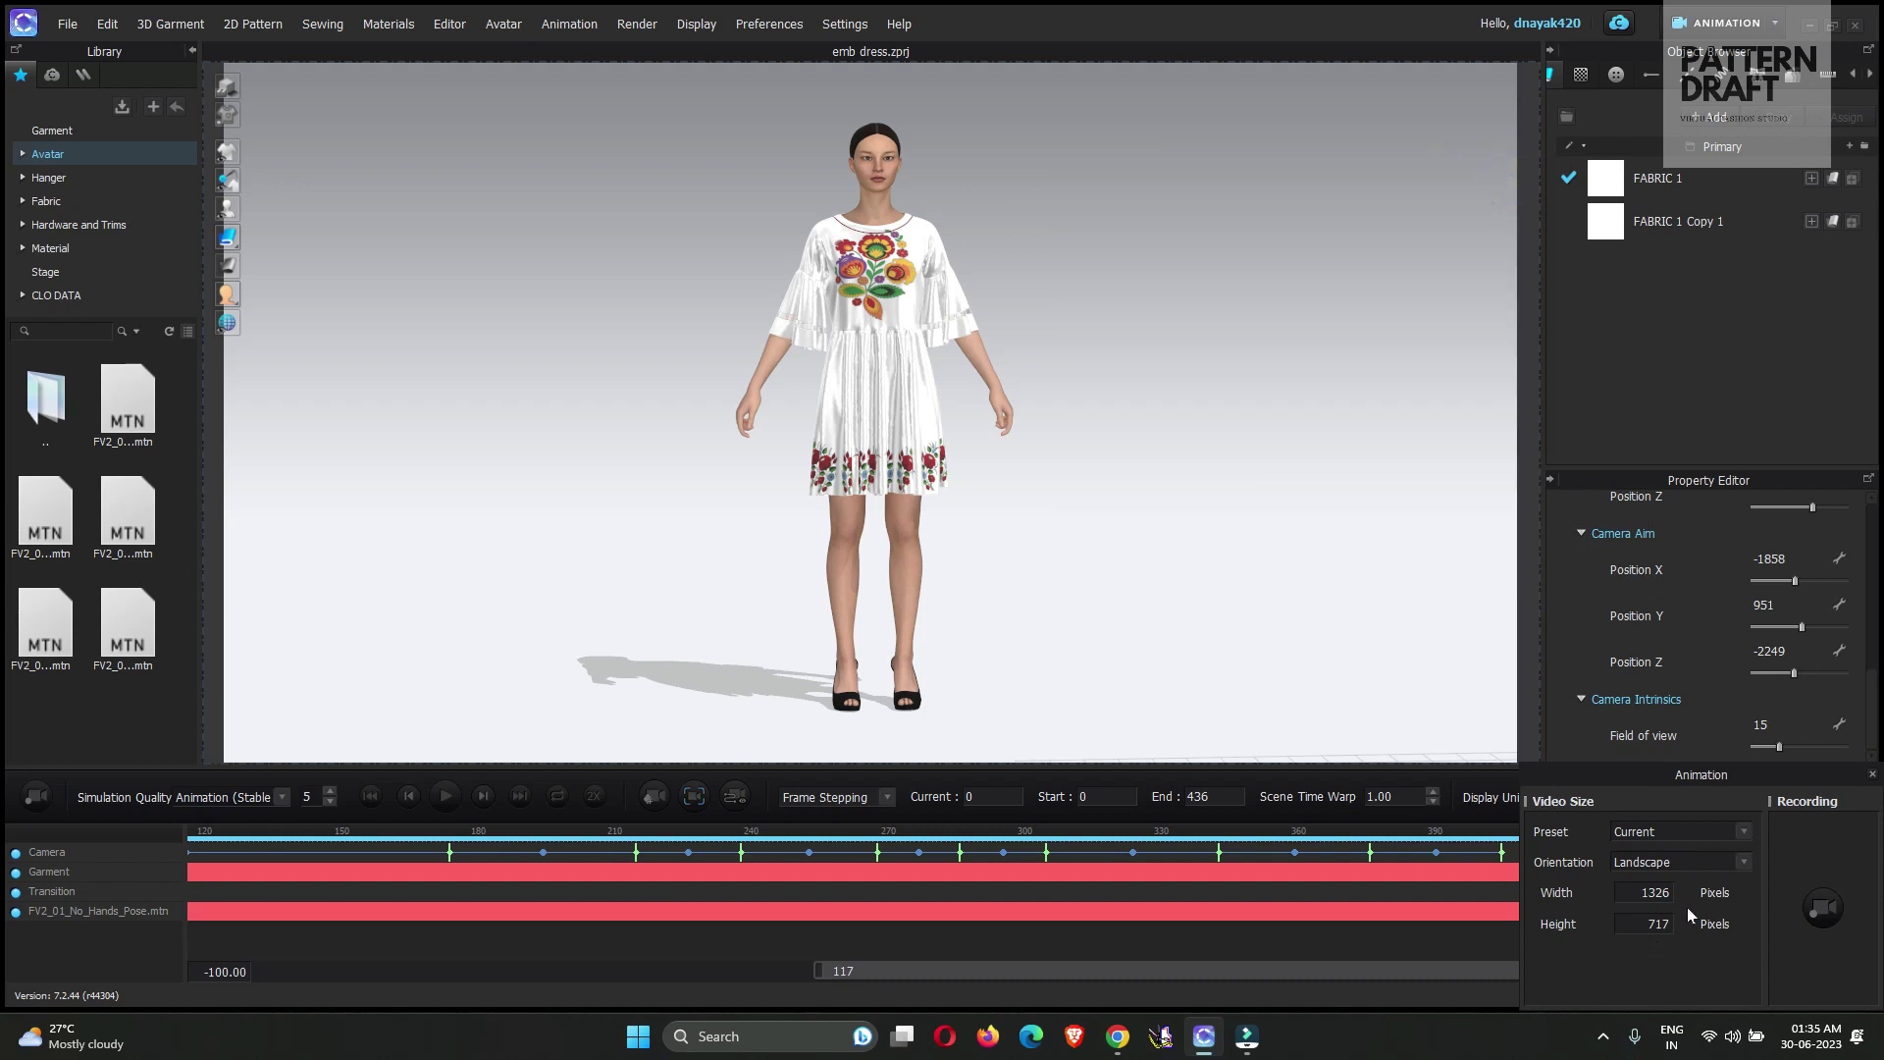
Set the video orientation to Portrait, keeping the size preset at Current
left_click(1675, 870)
left_click(1665, 878)
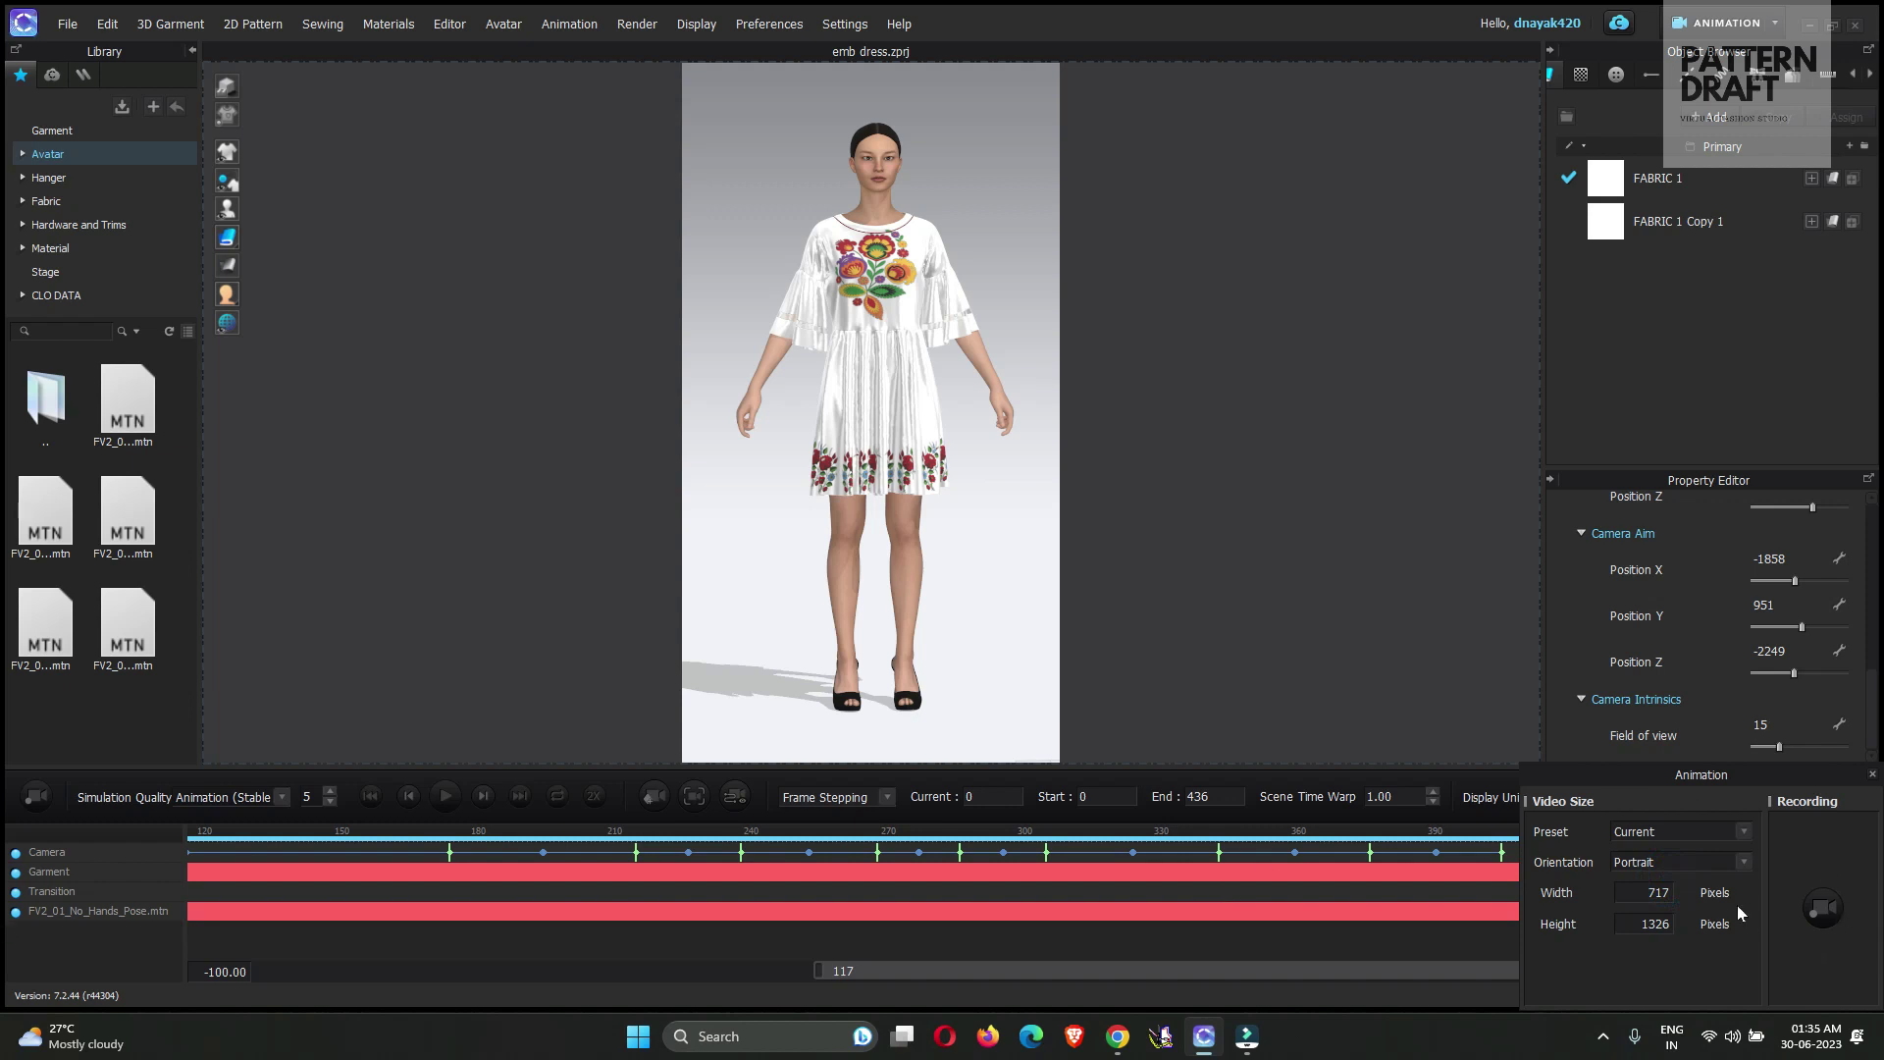
left_click(1710, 832)
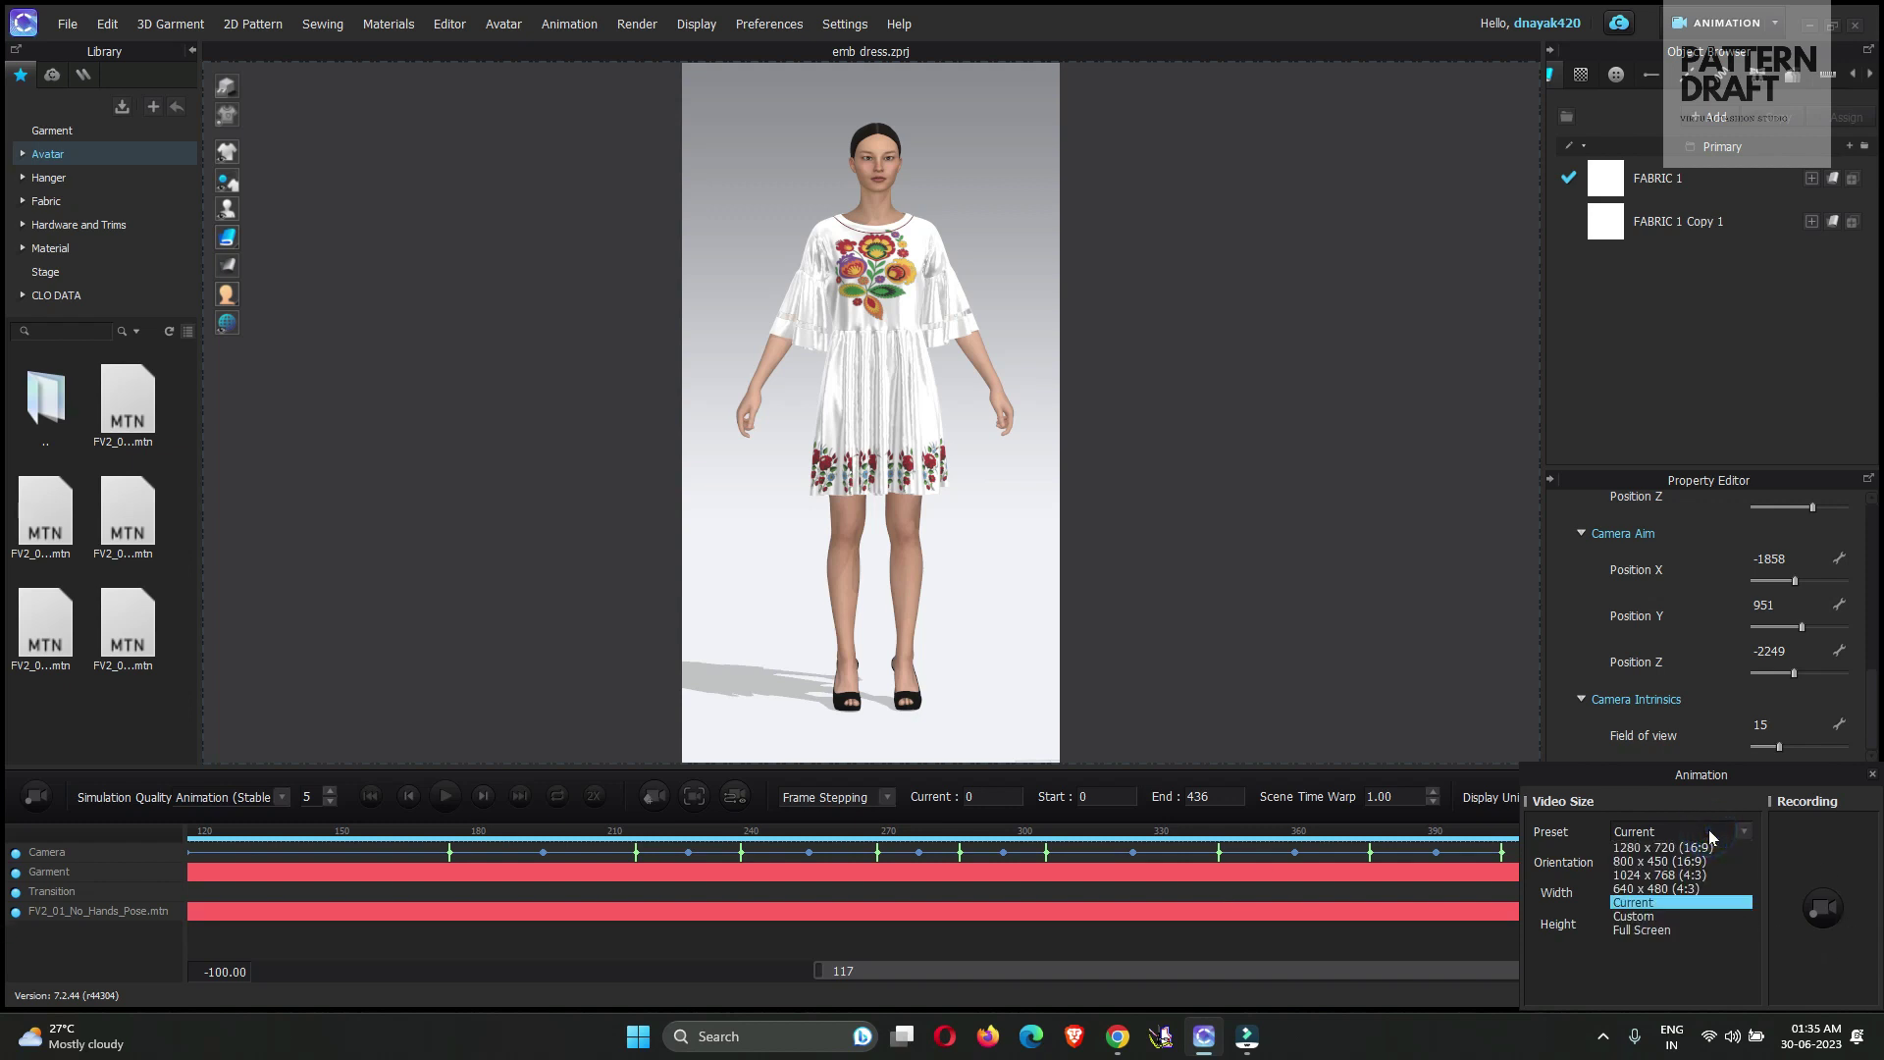
left_click(1709, 828)
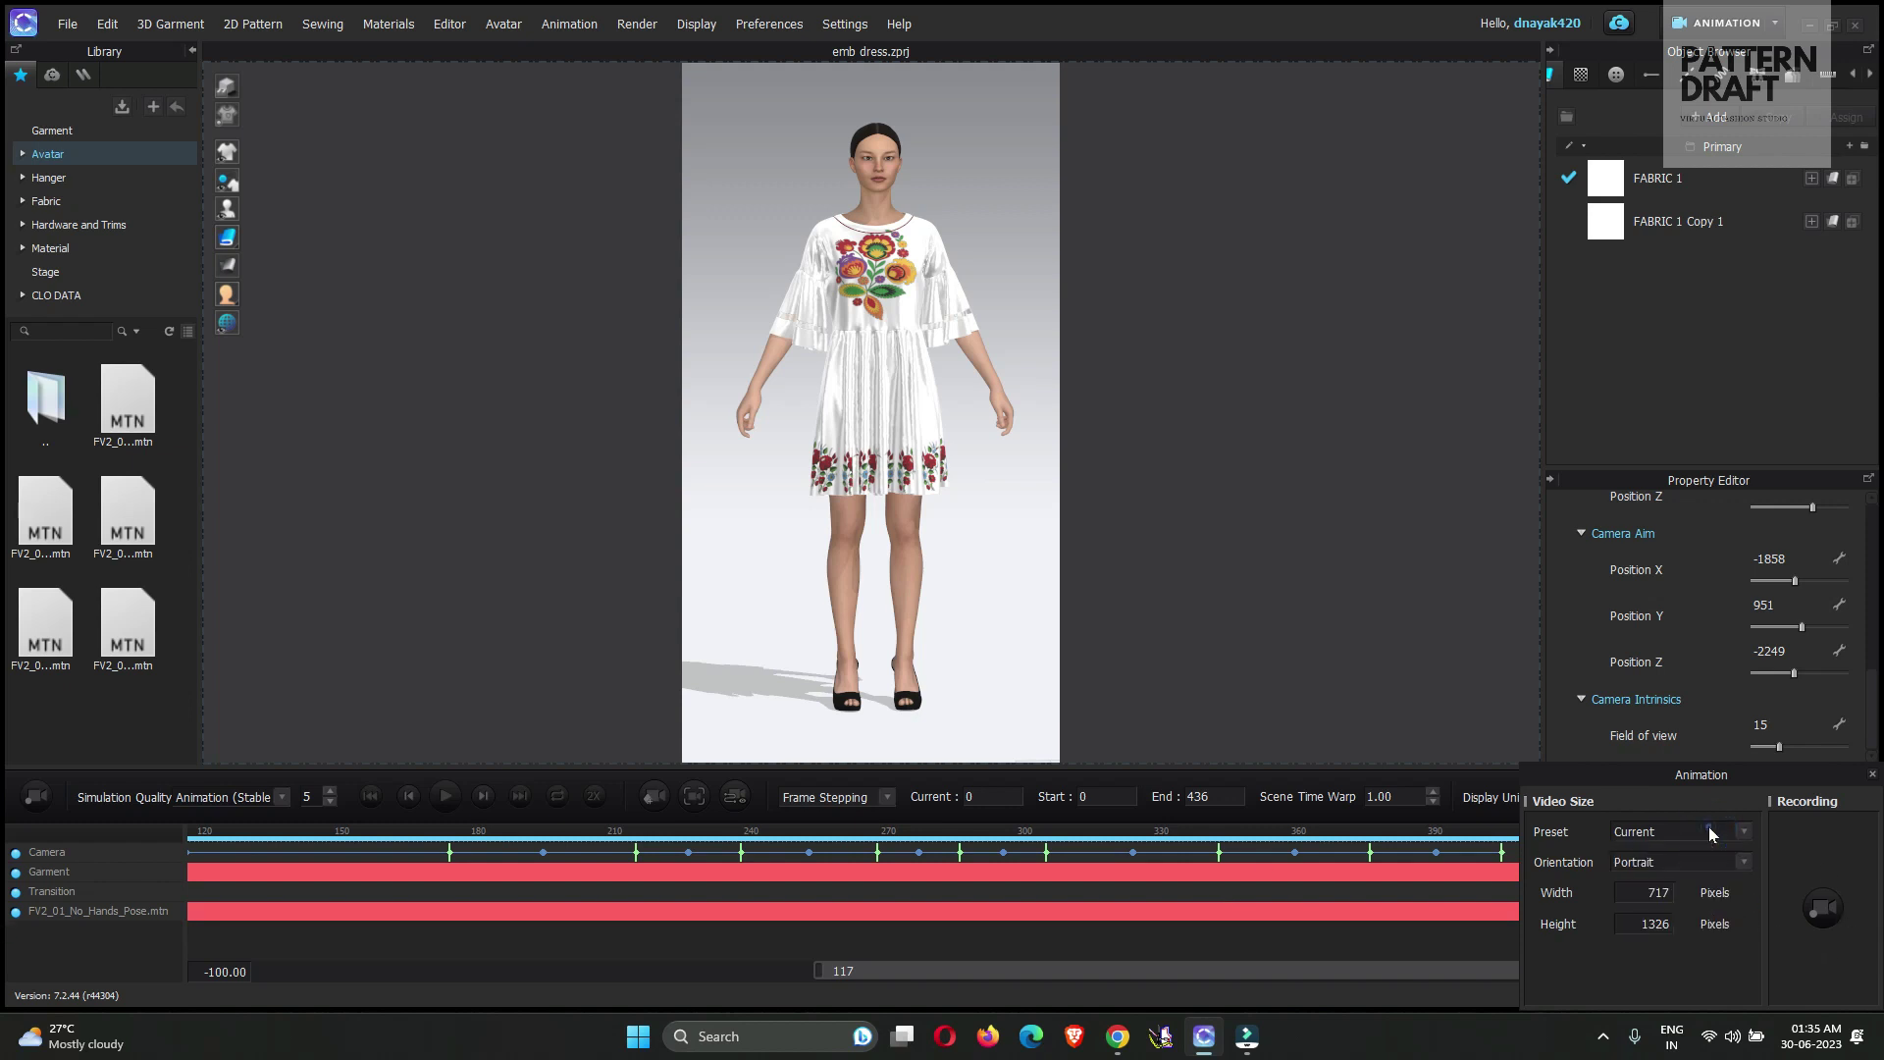
Record the animation through to frame 436, stop the recording and play back the captured video
left_click(1821, 910)
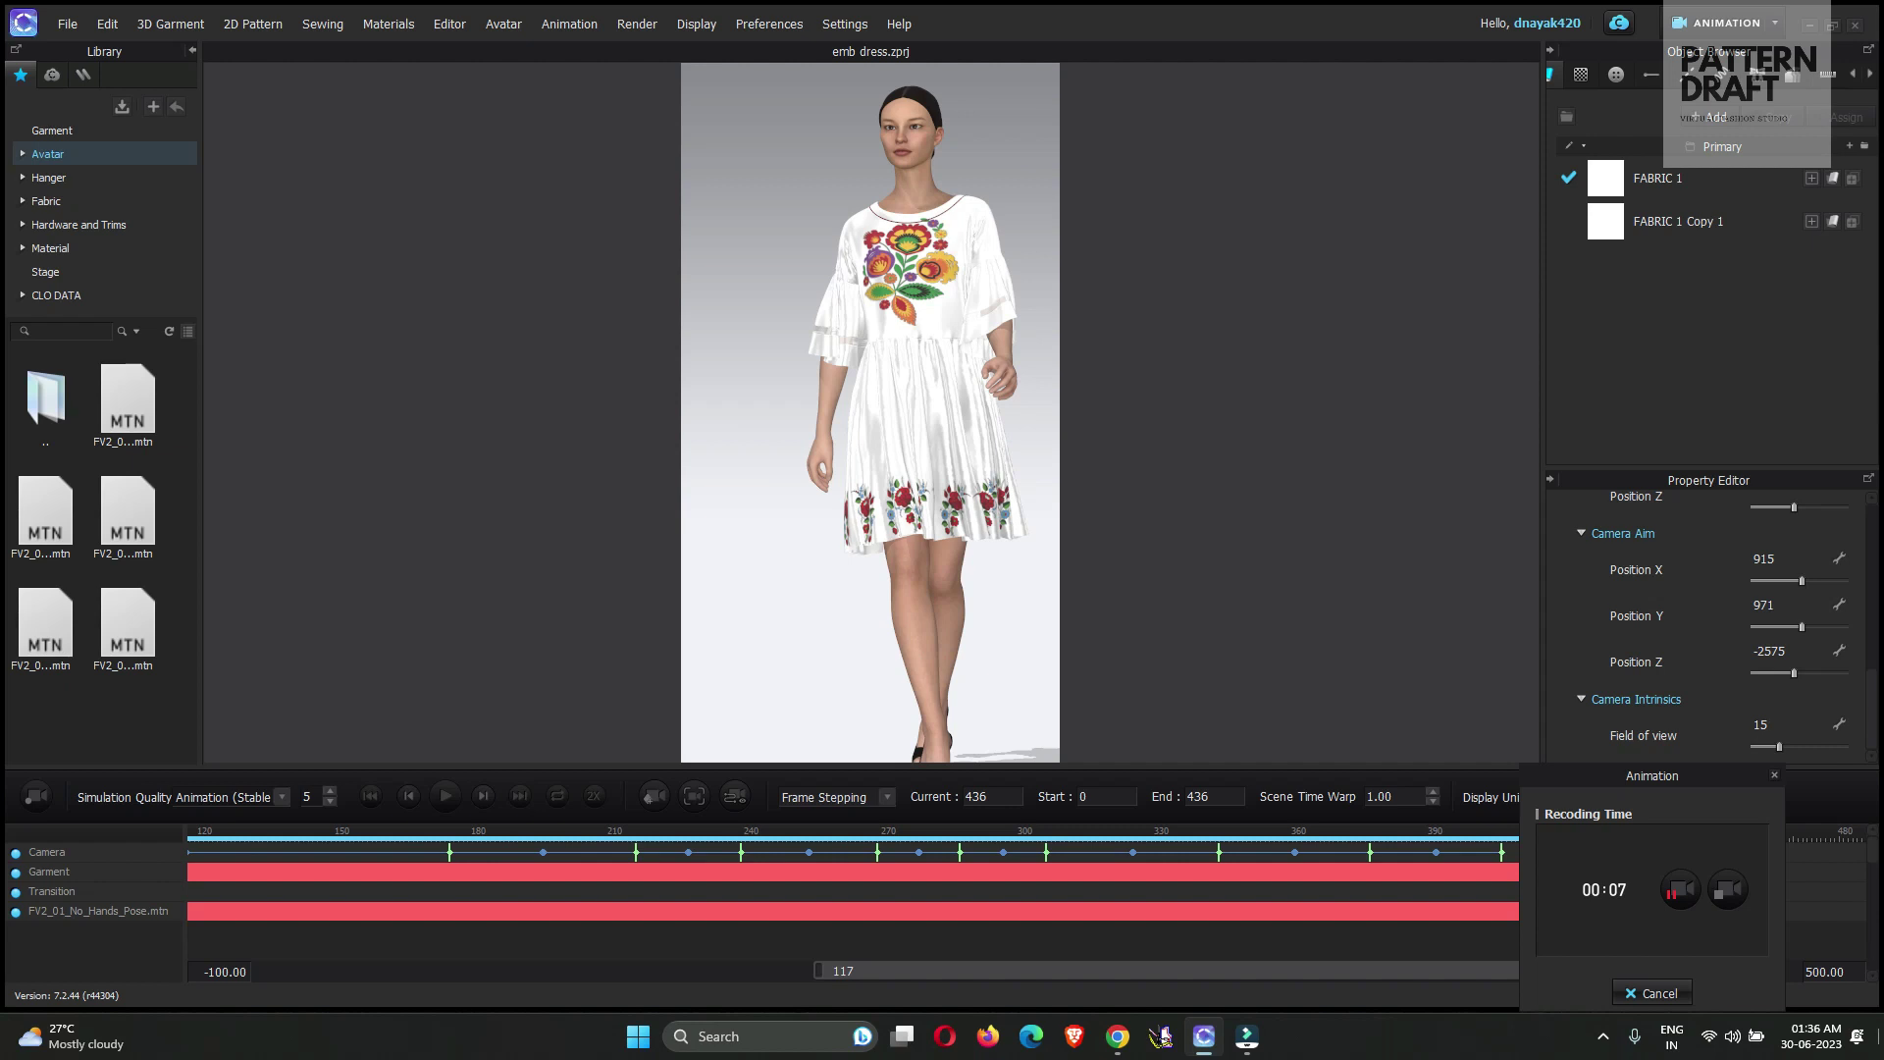
left_click(1731, 893)
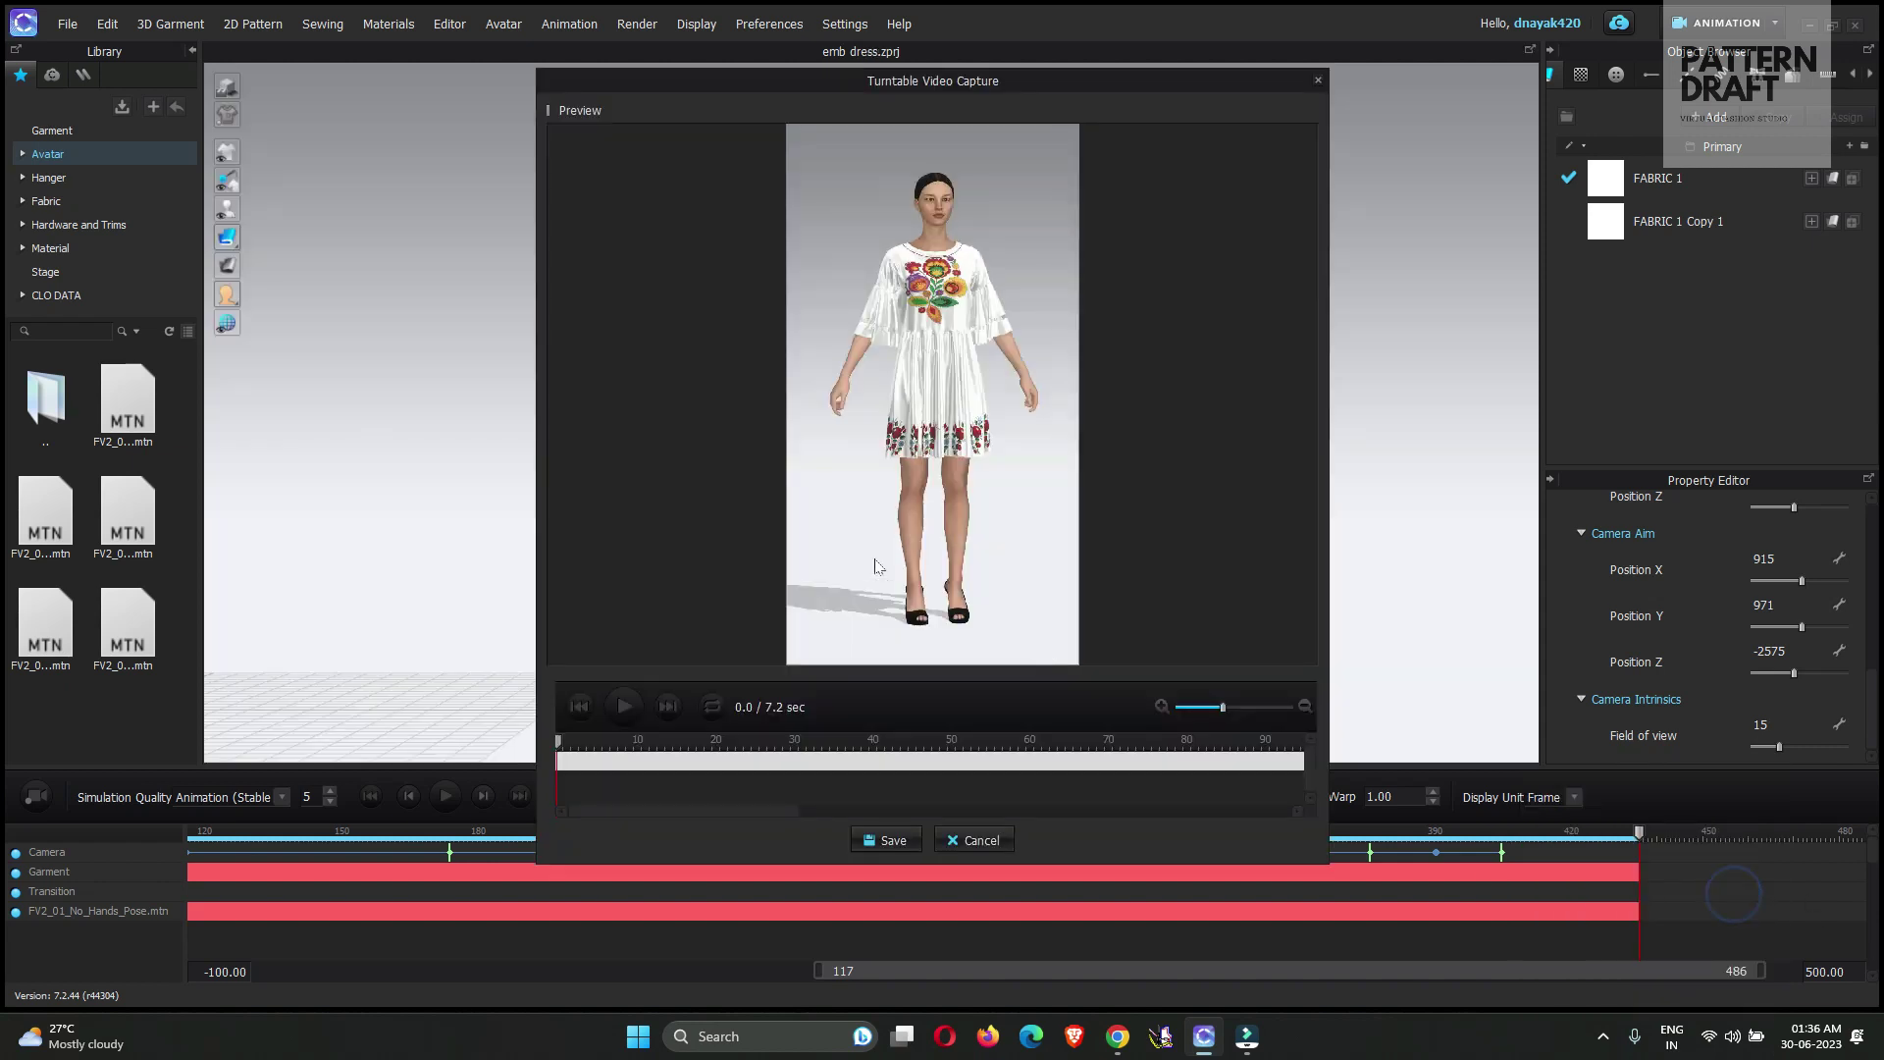
left_click(634, 708)
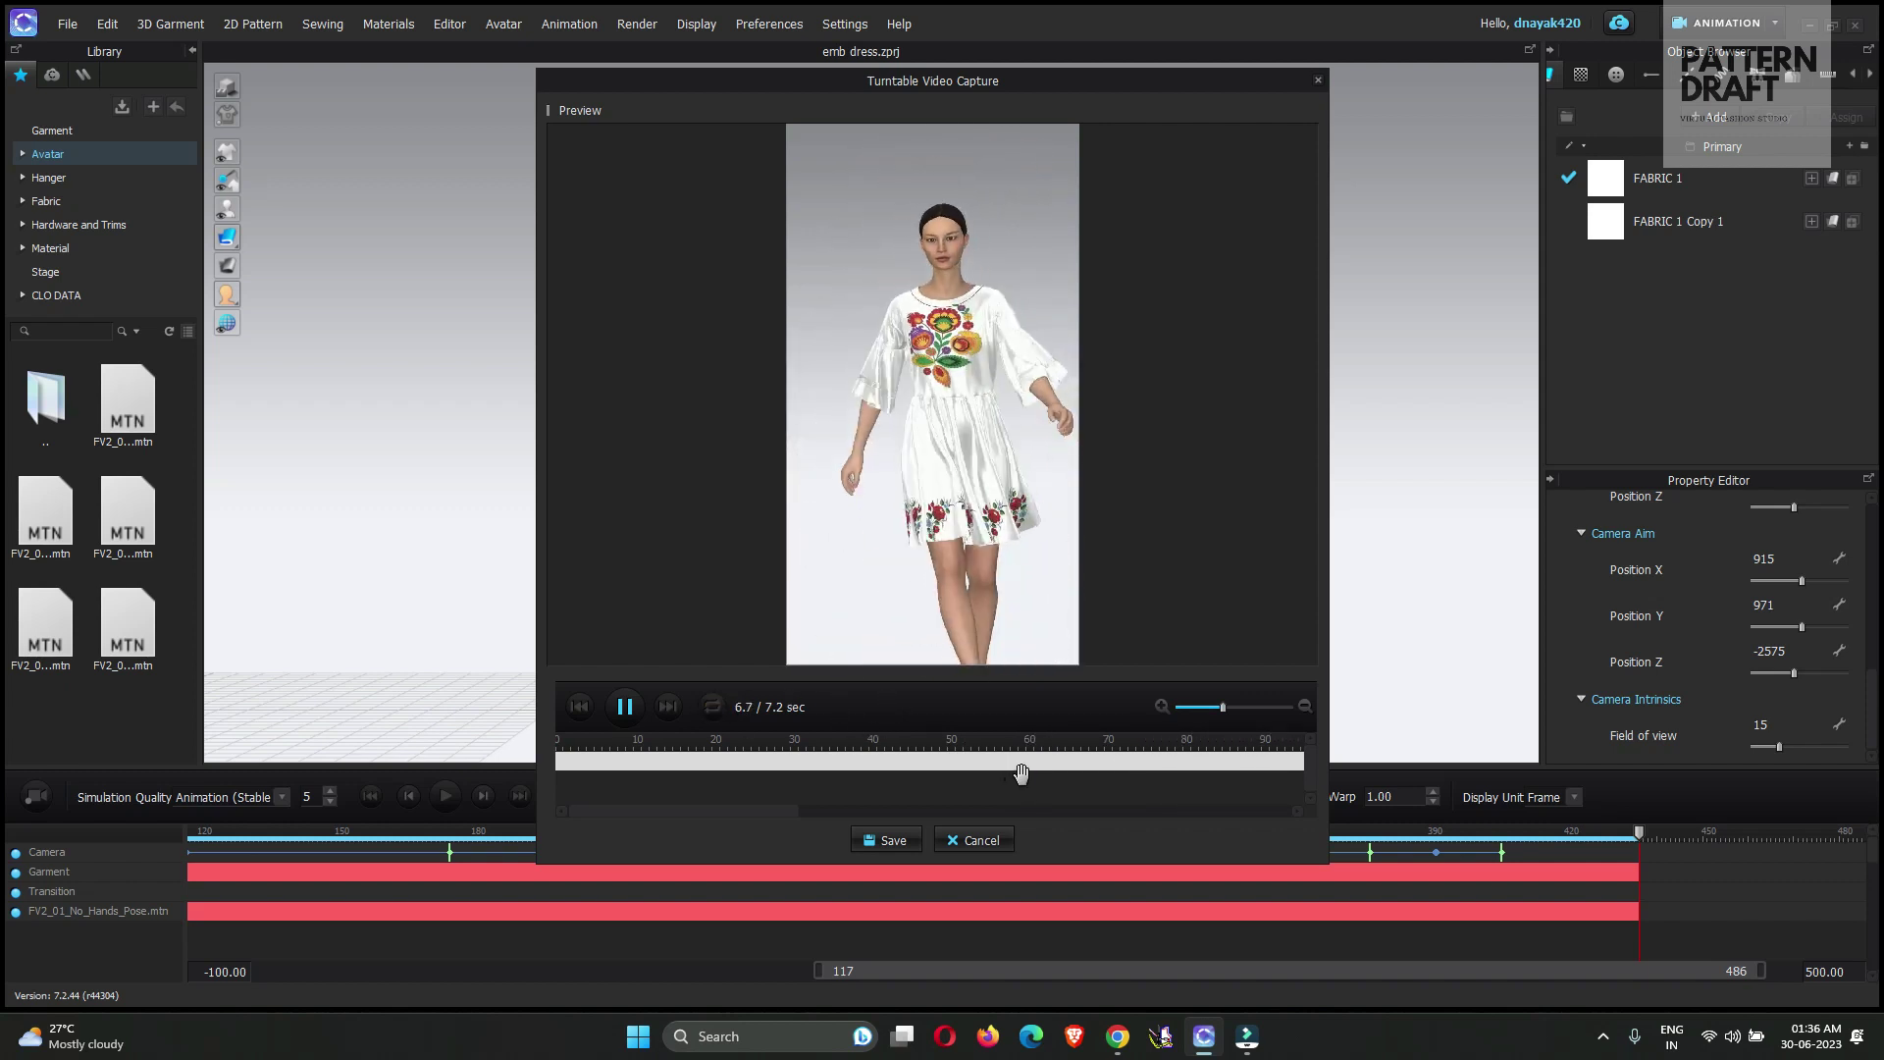
Save the captured video to the Desktop as an MP4 file named video
left_click(899, 841)
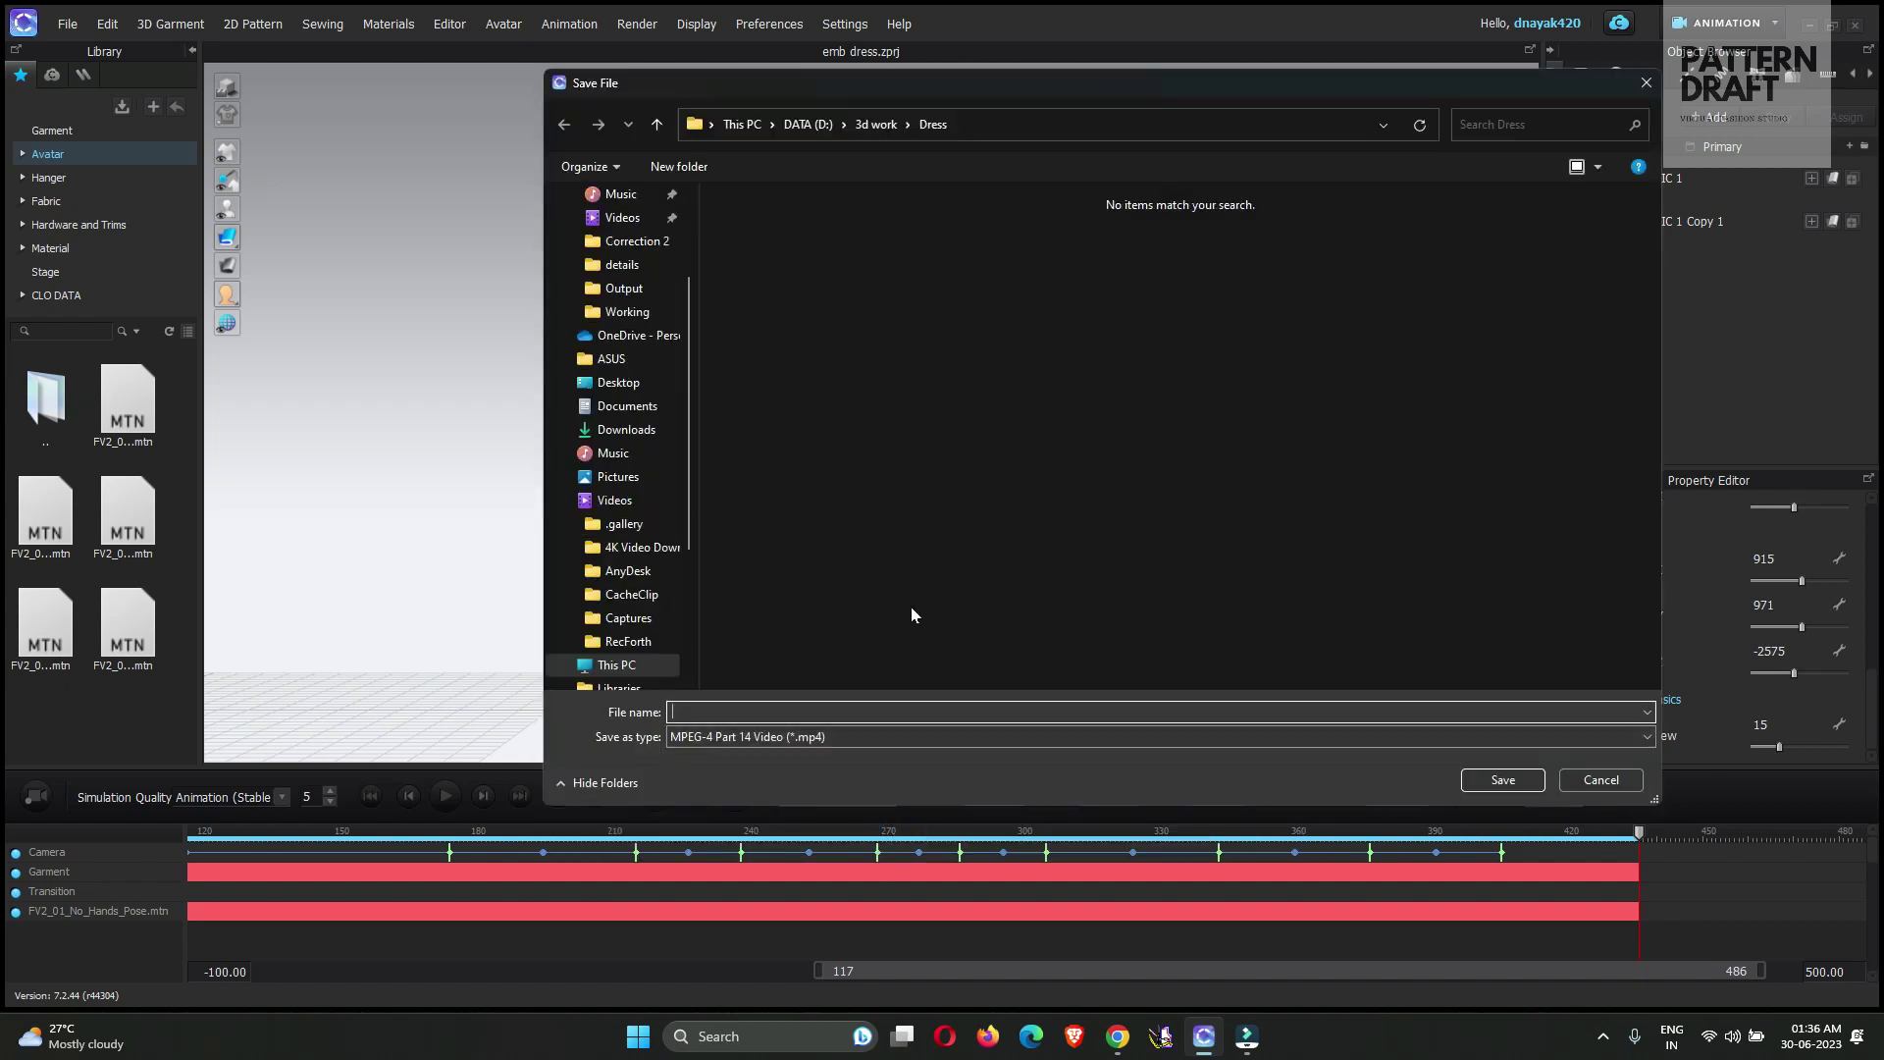
left_click(626, 384)
left_click(883, 710)
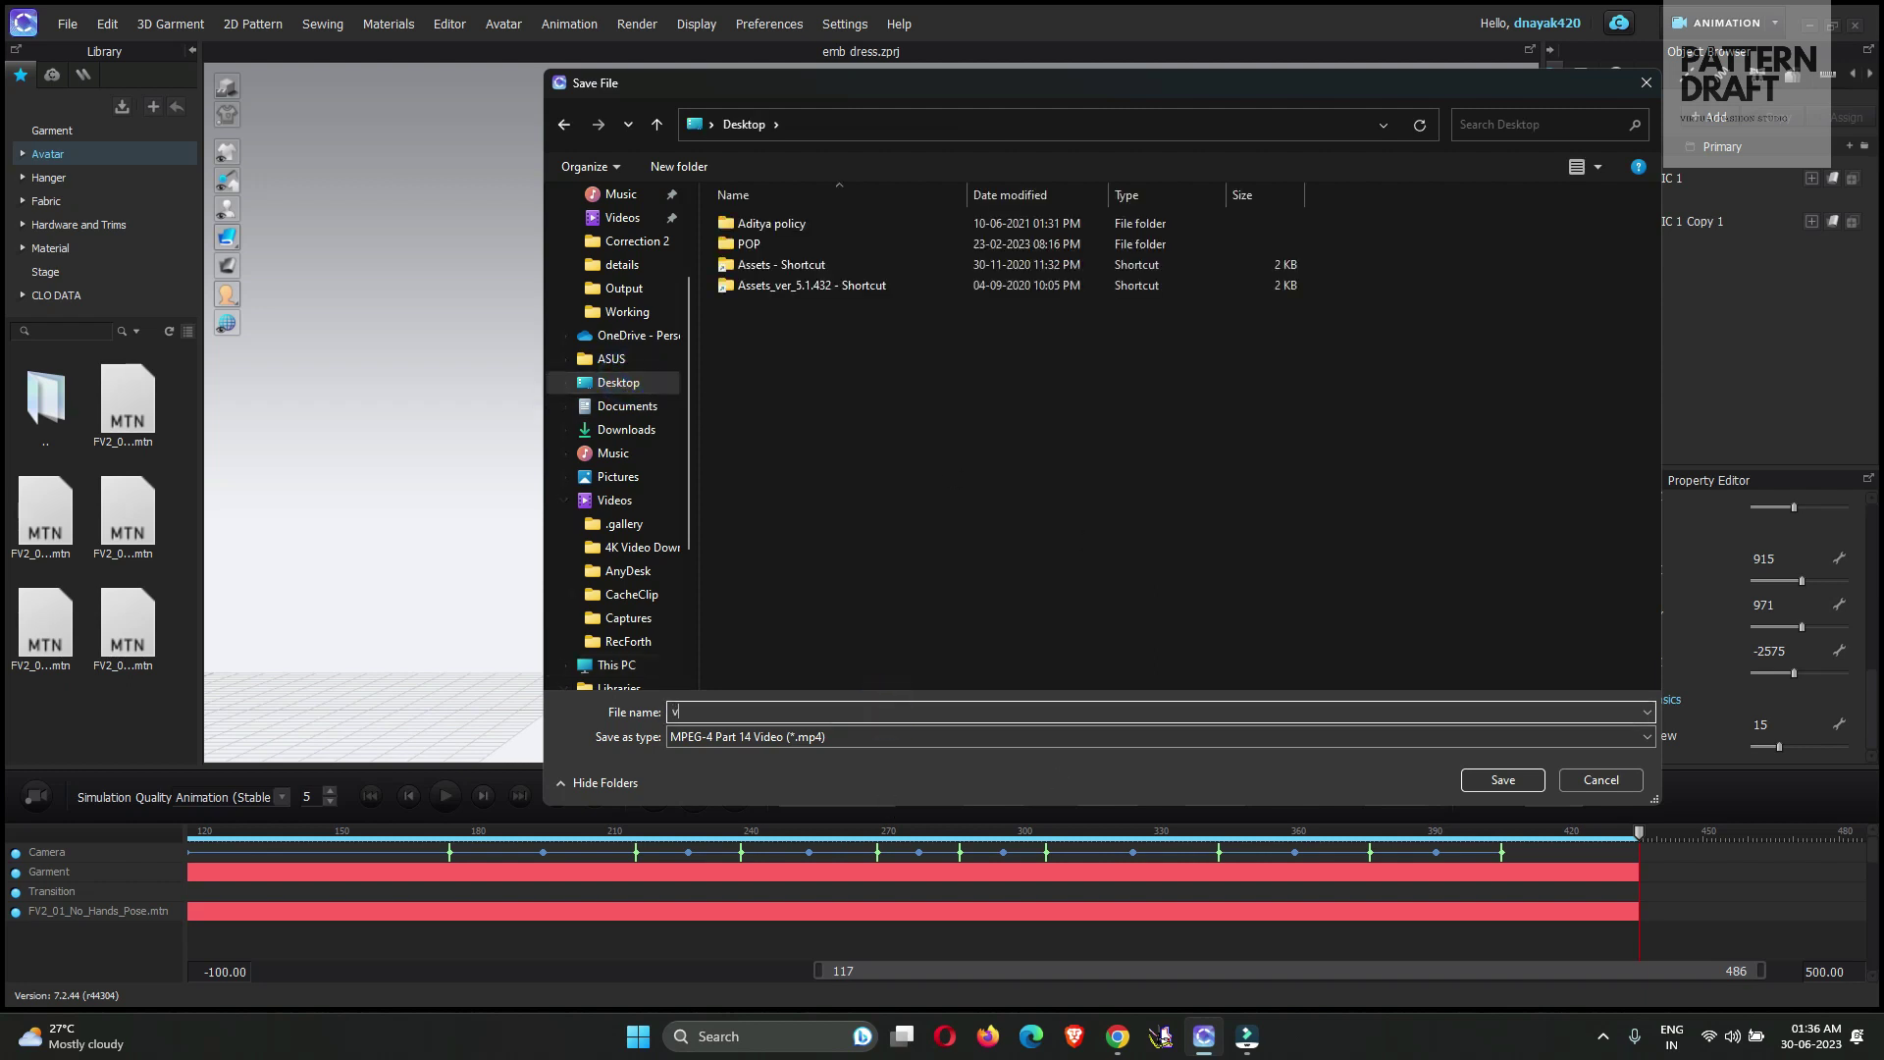
key("Return")
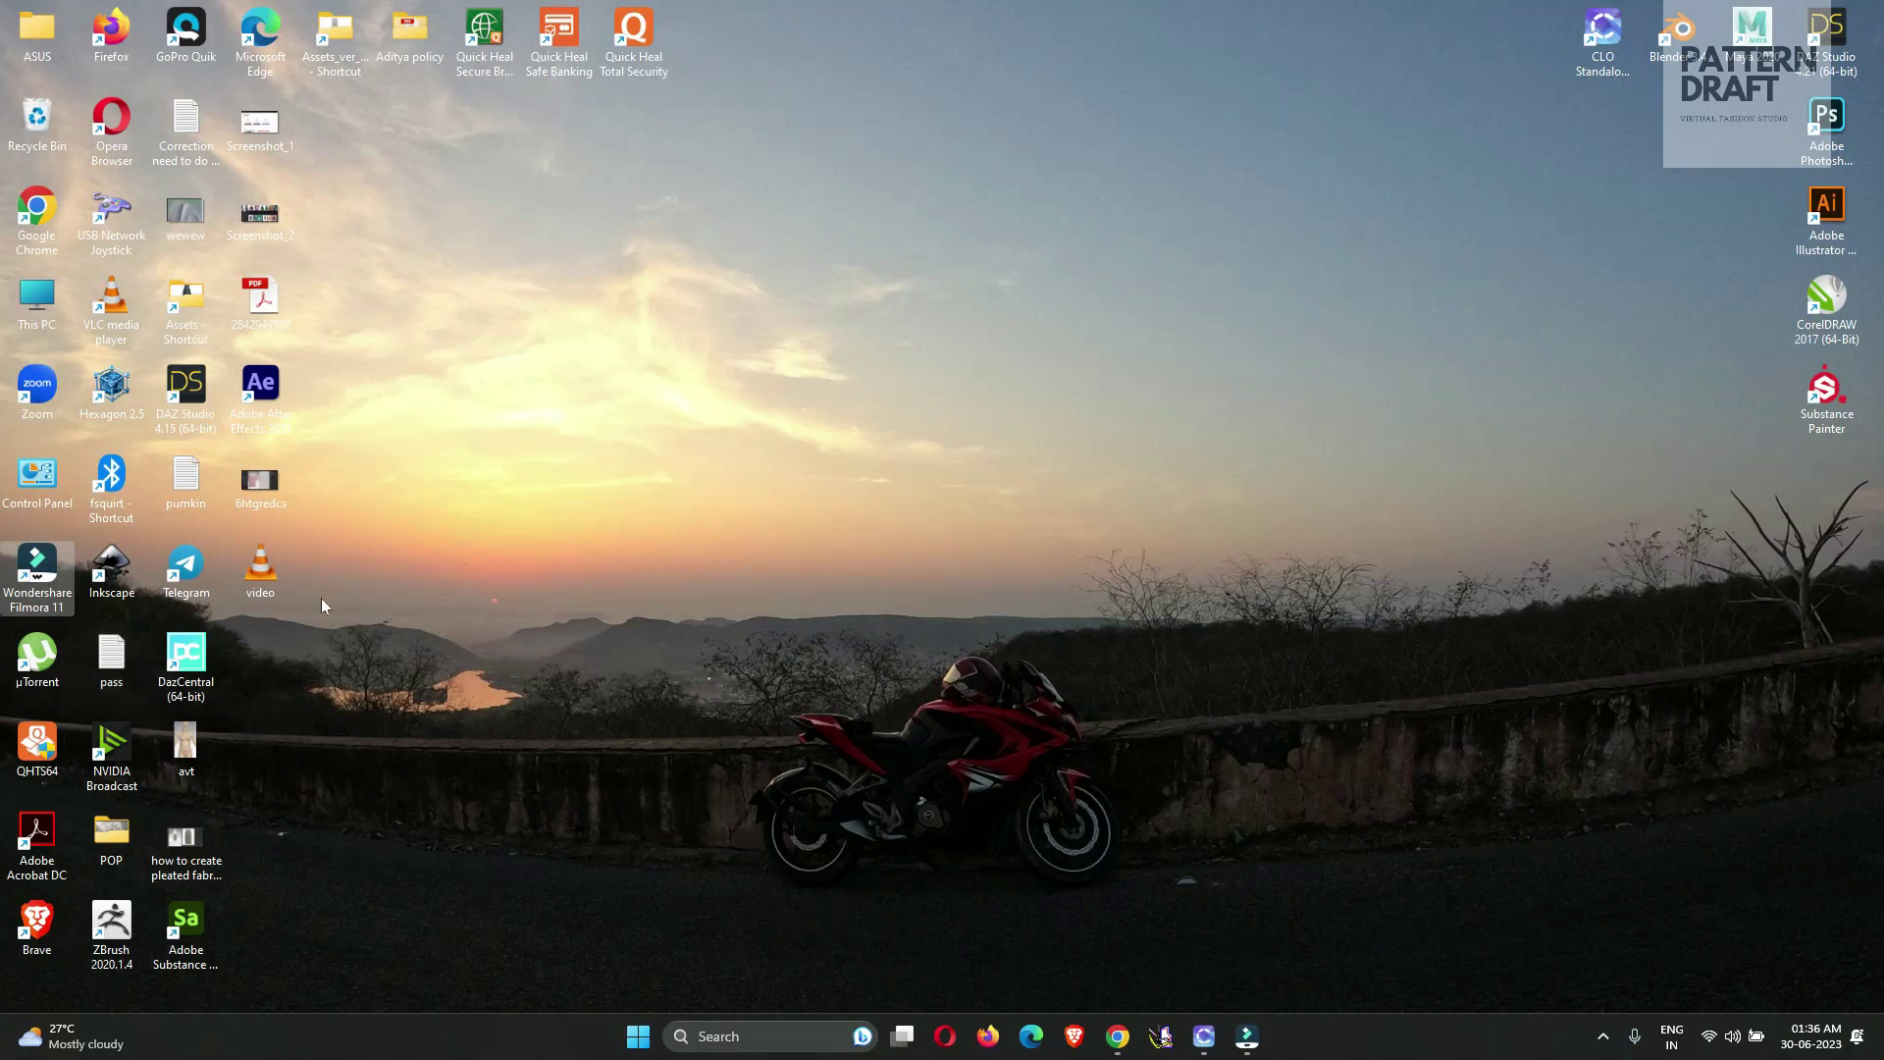
Watch the saved video in VLC media player, dismissing its updates window, and return to CLO to rewind the animation to frame 0
double_click(260, 574)
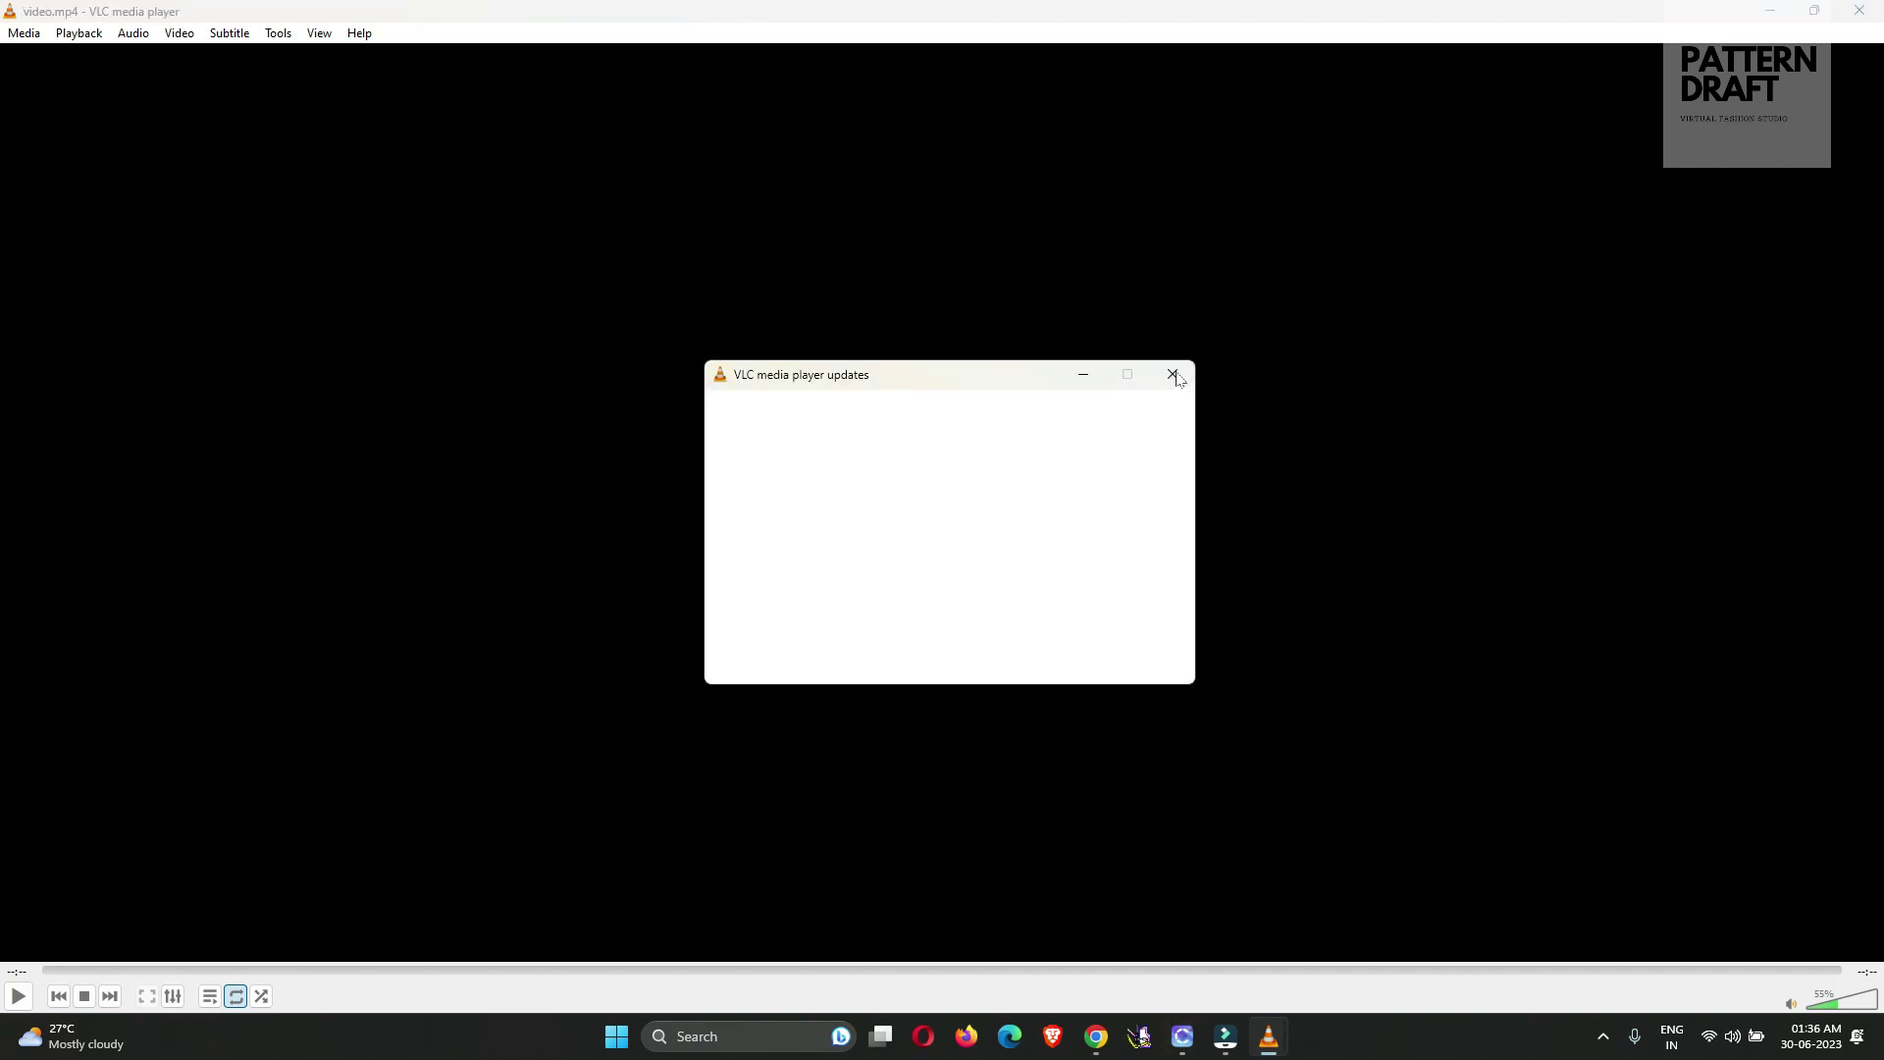
left_click(1171, 374)
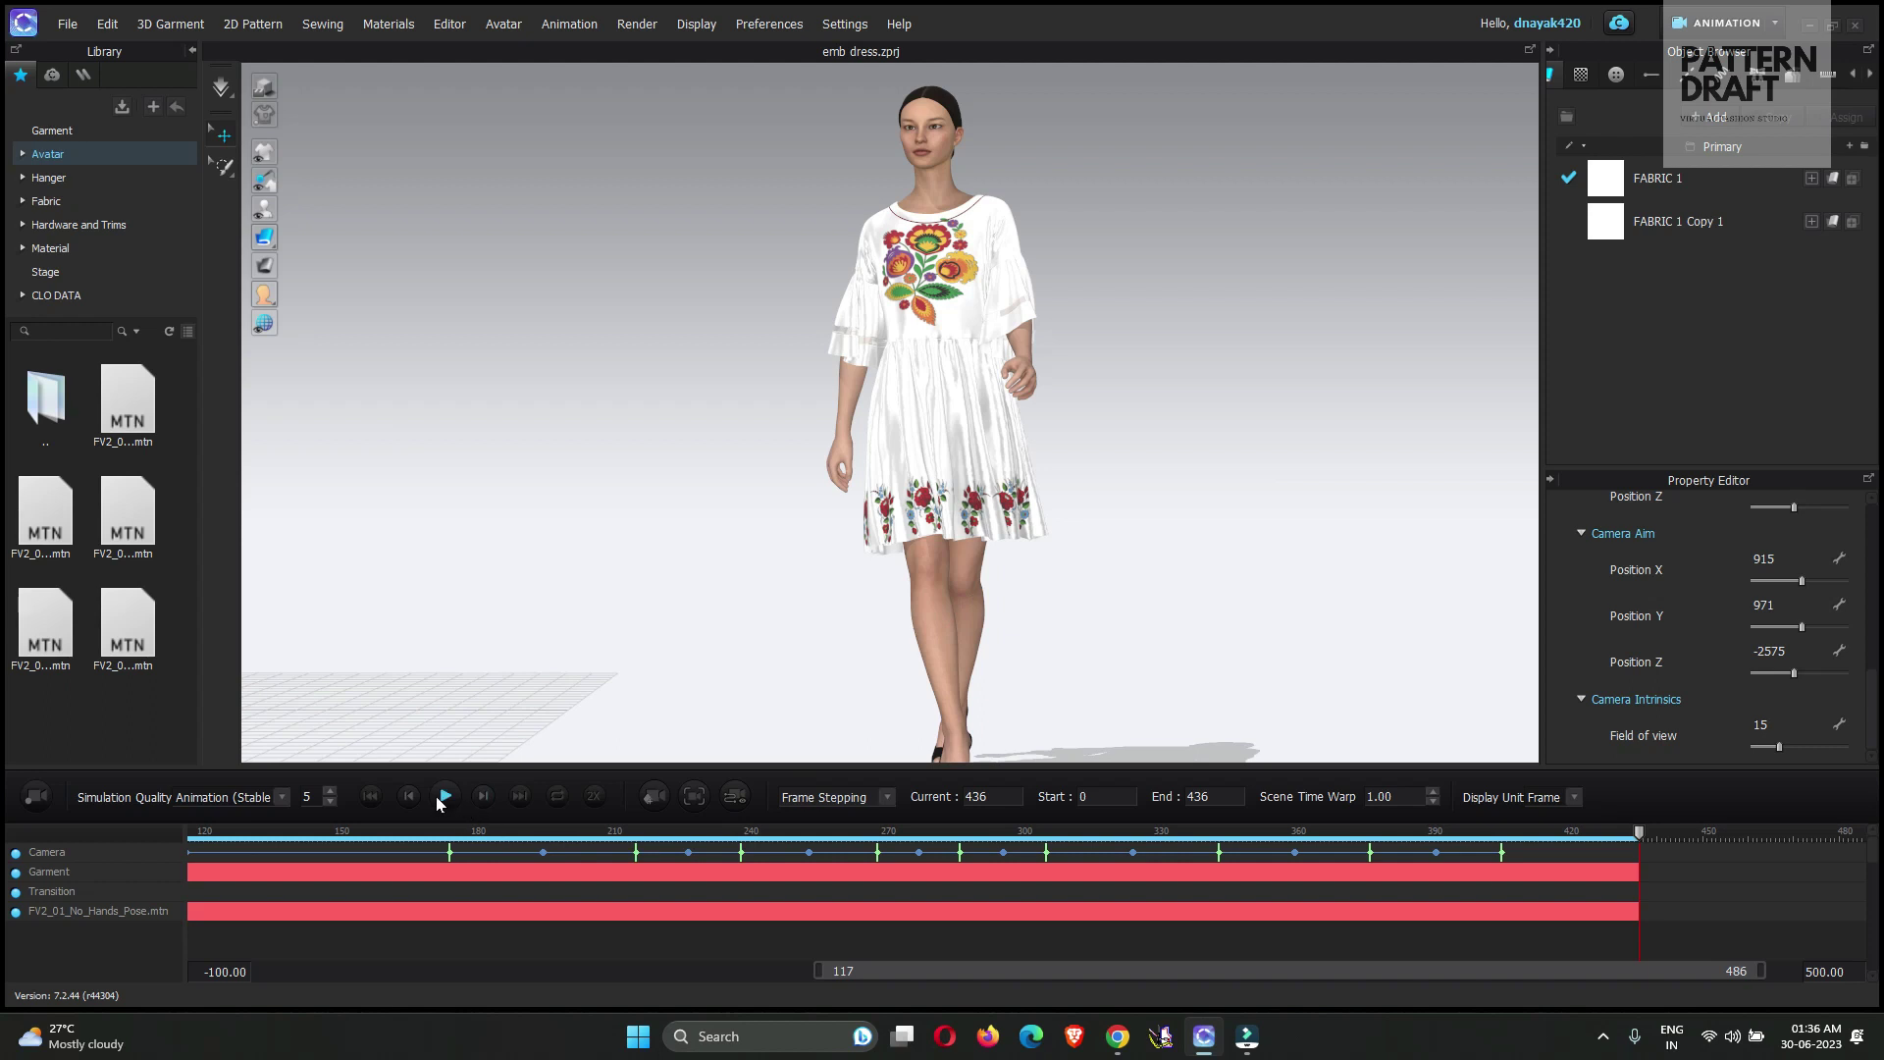
left_click(376, 800)
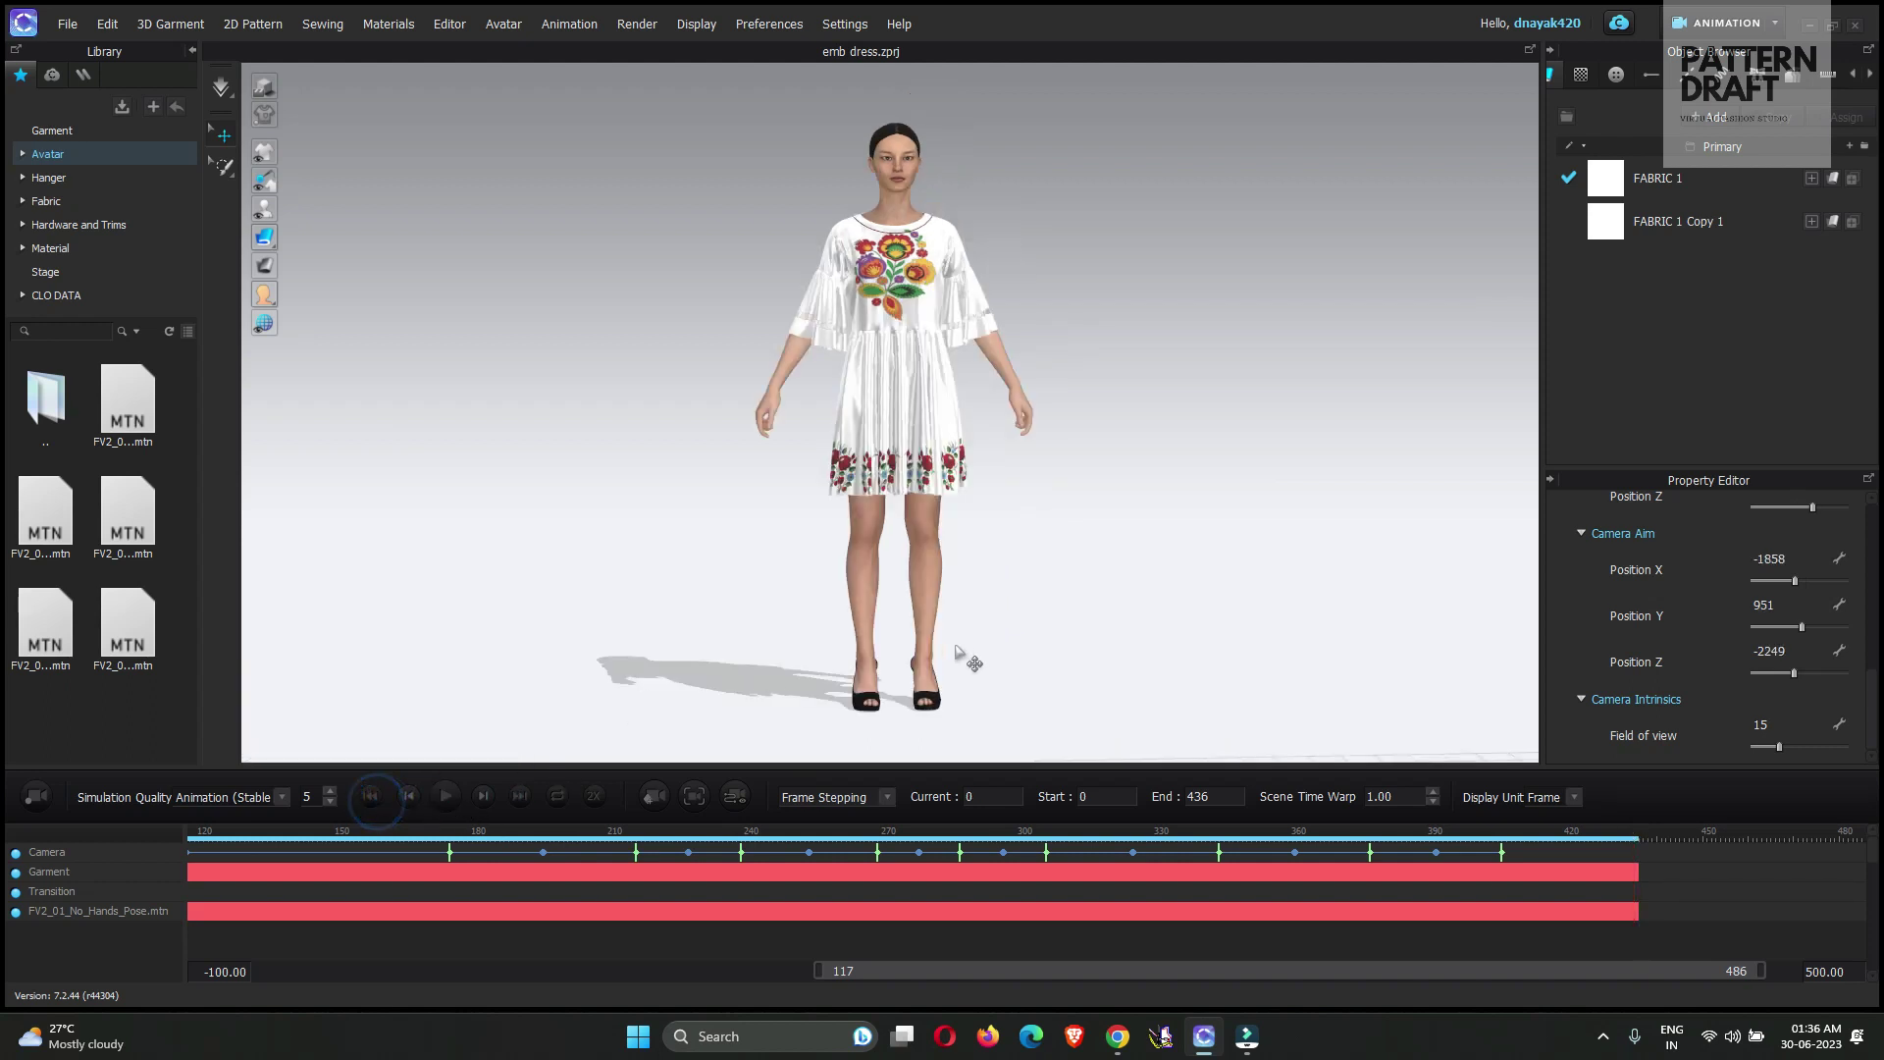